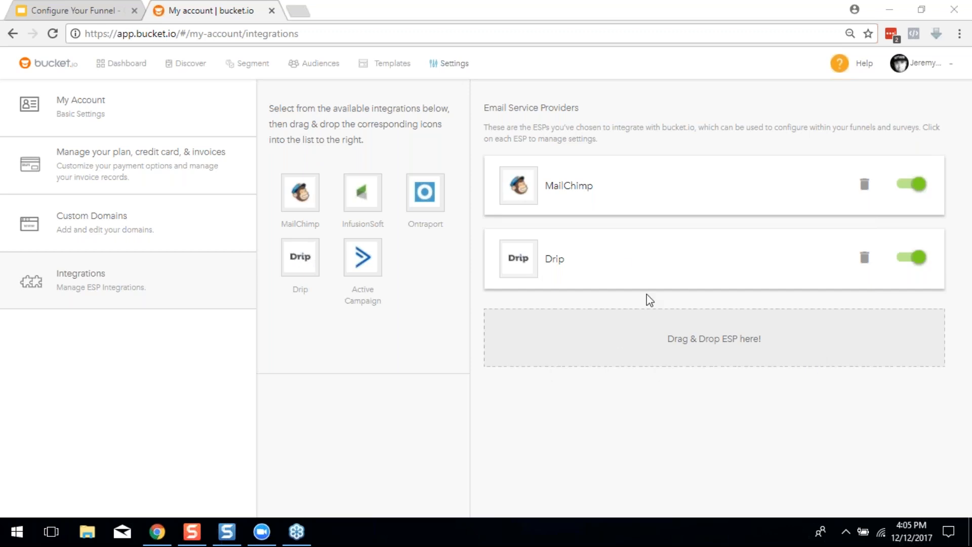
Open the Drip integration's settings from the bucket.io integrations page
click(621, 265)
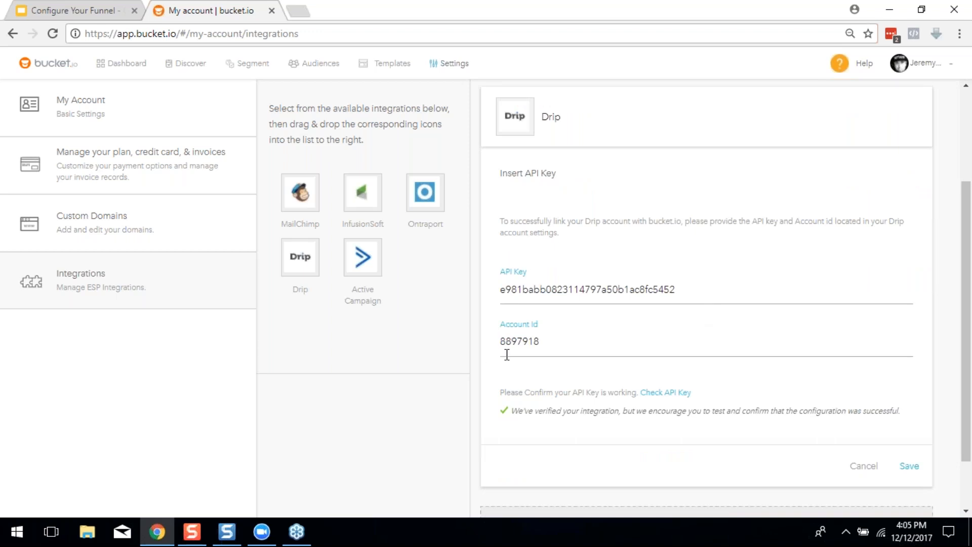
Verify the Drip API key and save the Drip integration settings
scroll(621, 366, down, 1)
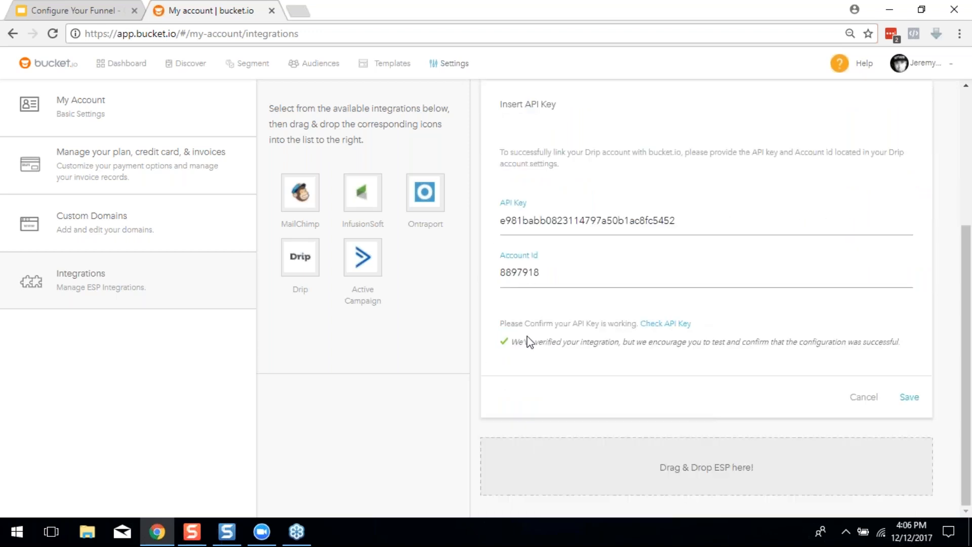
click(673, 324)
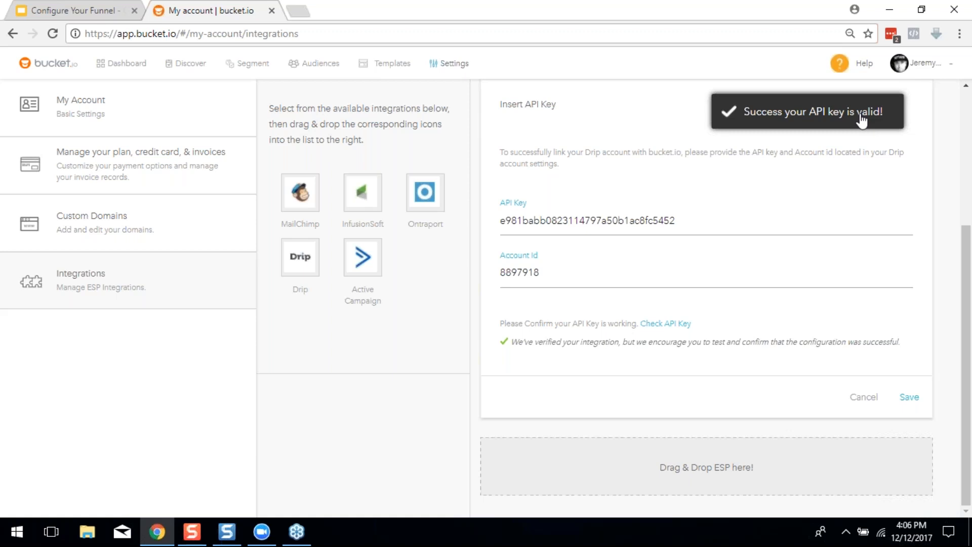
click(909, 397)
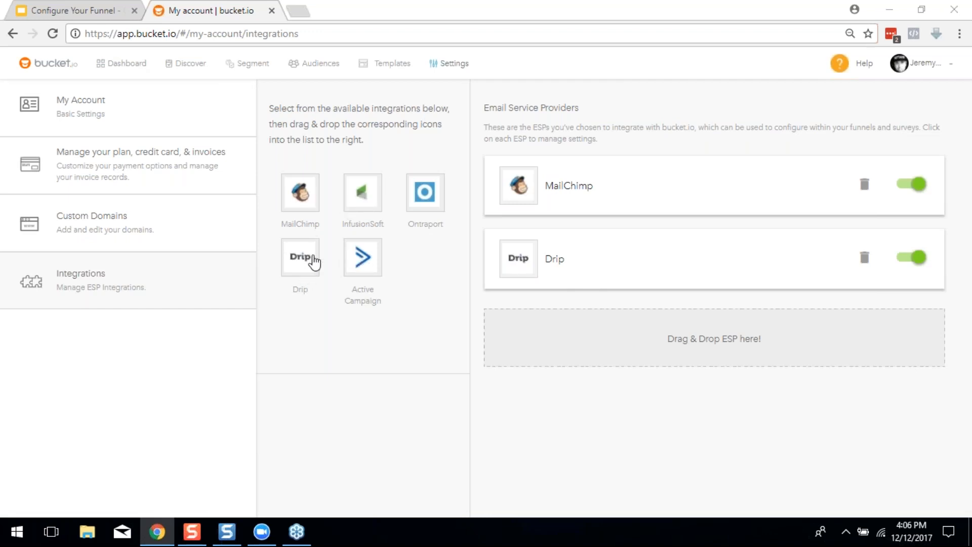
Try adding Active Campaign as a provider, then discard it and return to integrations
drag(362, 259, 544, 343)
scroll(567, 380, down, 5)
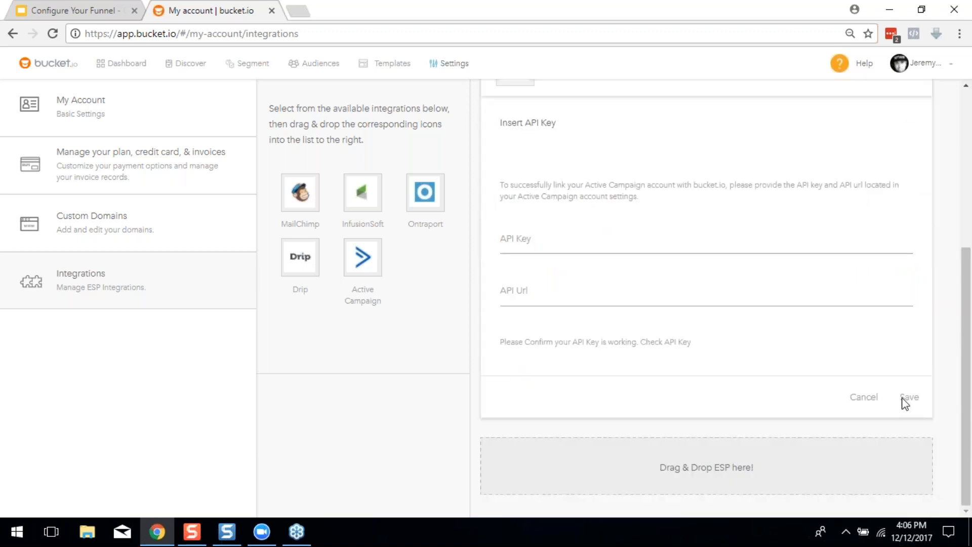
click(860, 400)
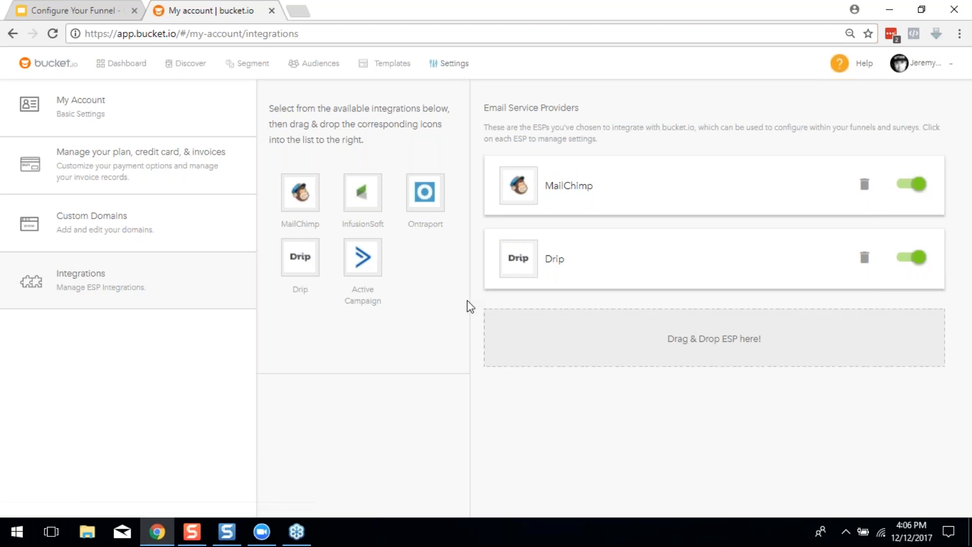
click(38, 6)
click(182, 7)
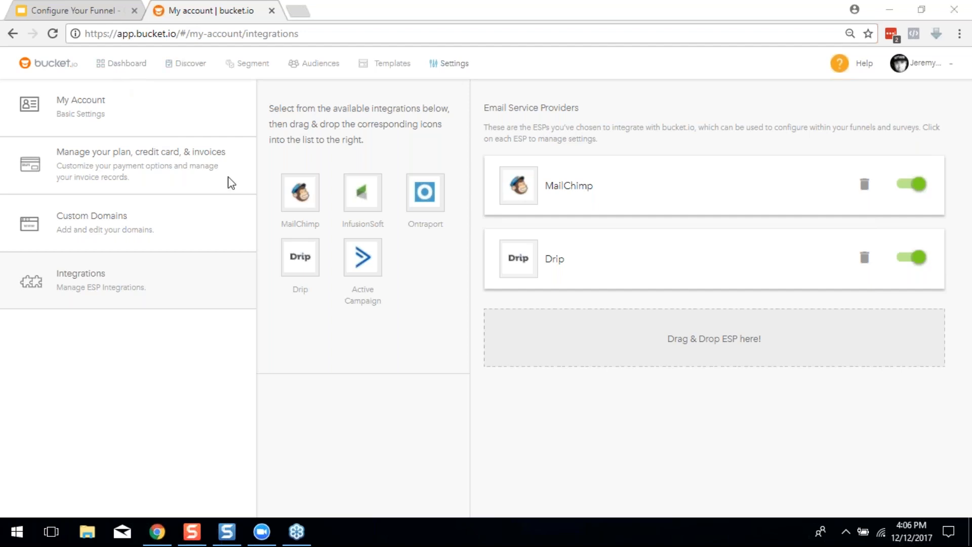
Find the 12-5-17 Building Bucket Demo card in the Segment funnel list and open it for editing
click(260, 68)
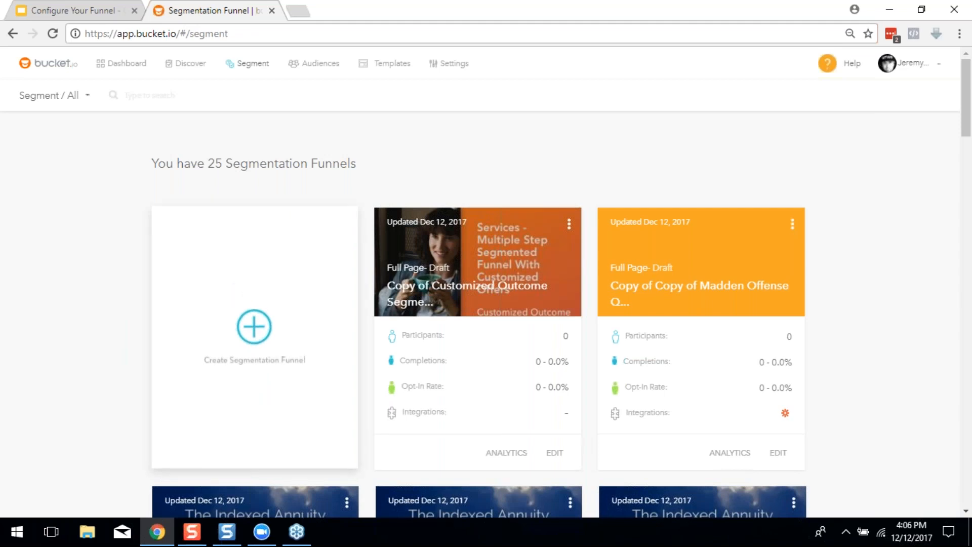
scroll(524, 254, down, 8)
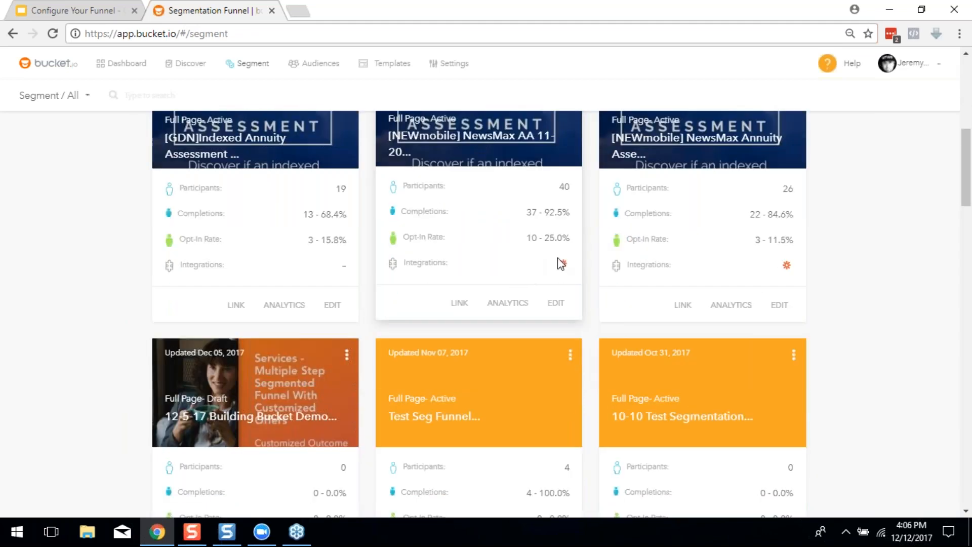
scroll(220, 418, down, 1)
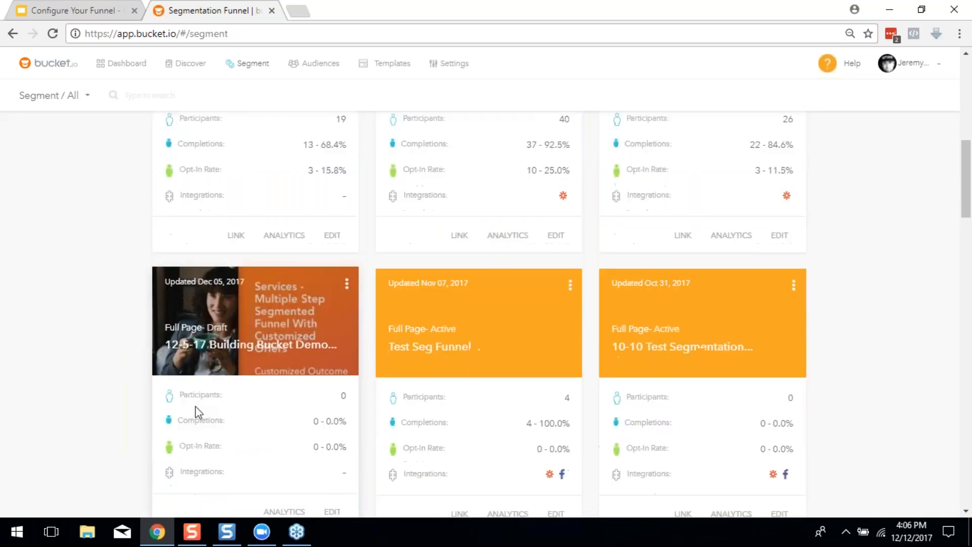
scroll(319, 318, down, 3)
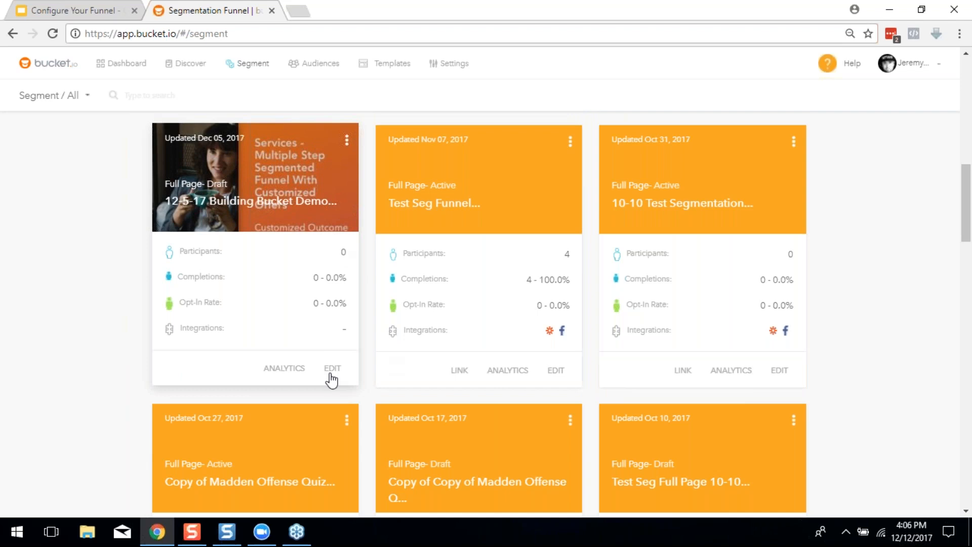
scroll(314, 278, down, 1)
scroll(314, 279, up, 5)
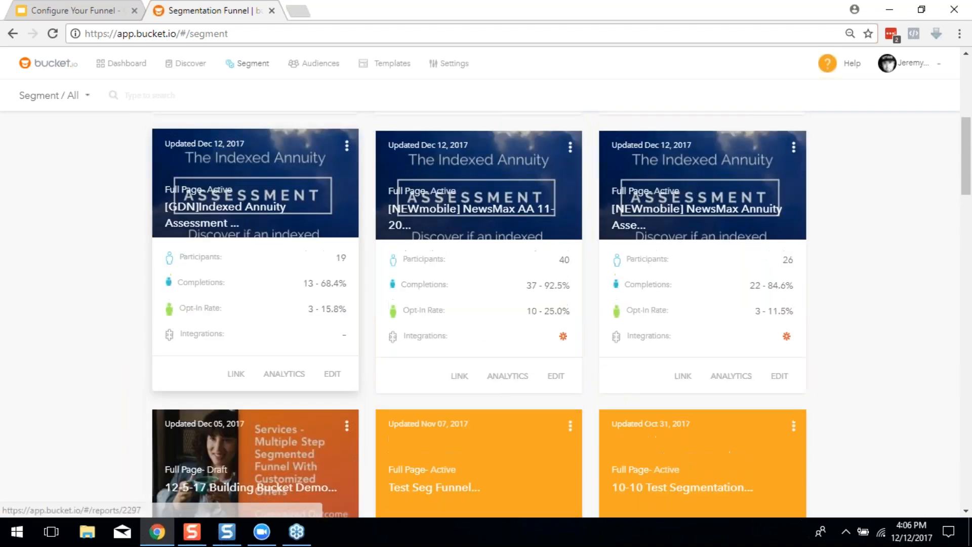
scroll(314, 279, down, 3)
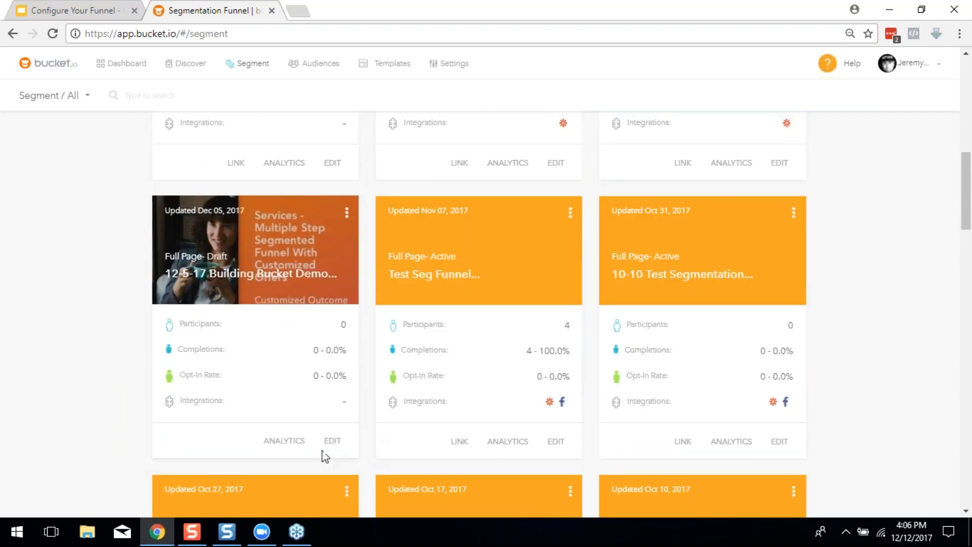
click(332, 439)
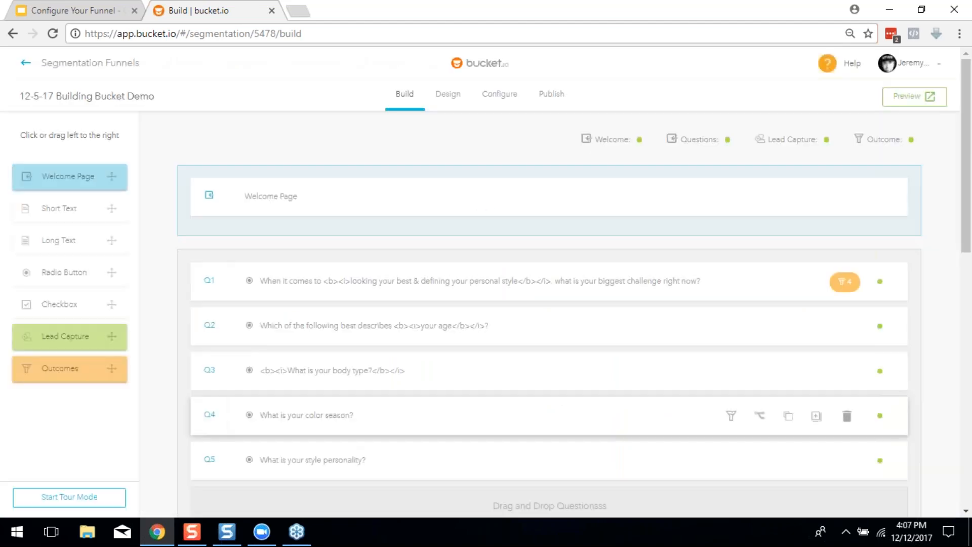
Look over the funnel's welcome page, five questions and four outcomes, then preview it as a visitor
scroll(408, 341, down, 2)
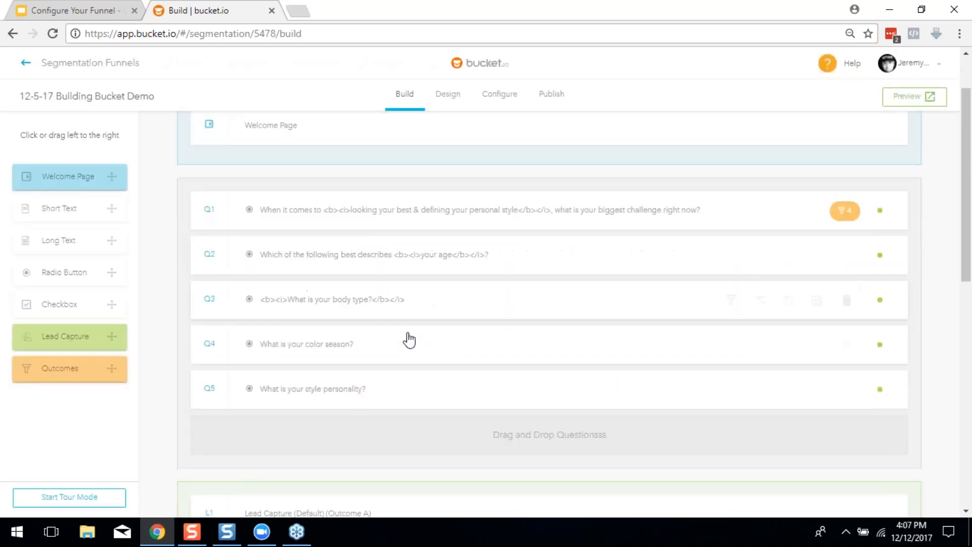
scroll(373, 351, up, 2)
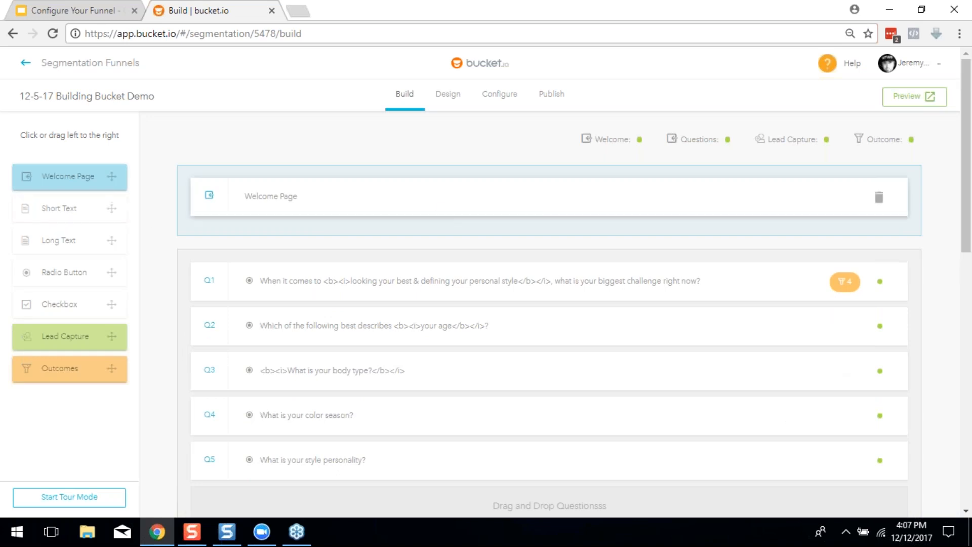
scroll(418, 396, down, 5)
scroll(418, 396, up, 5)
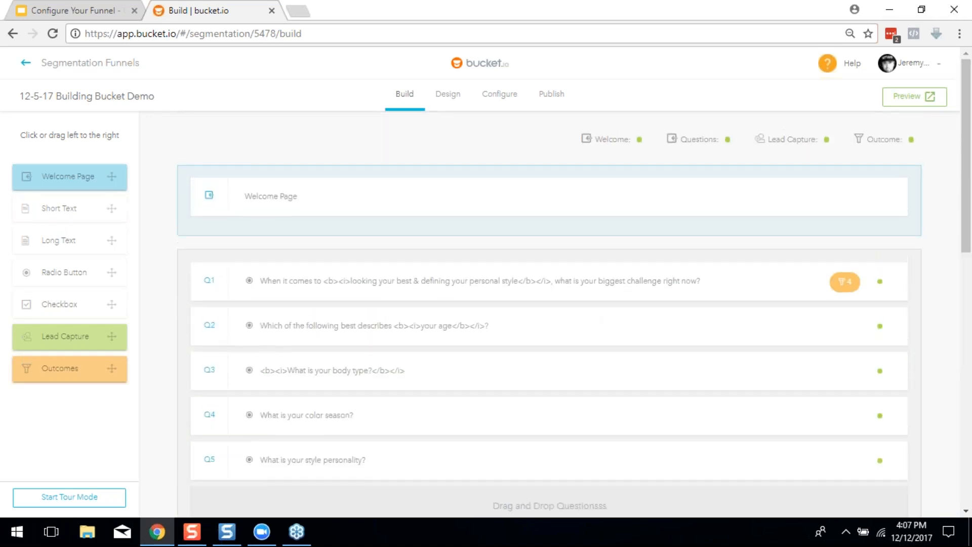
scroll(751, 241, down, 8)
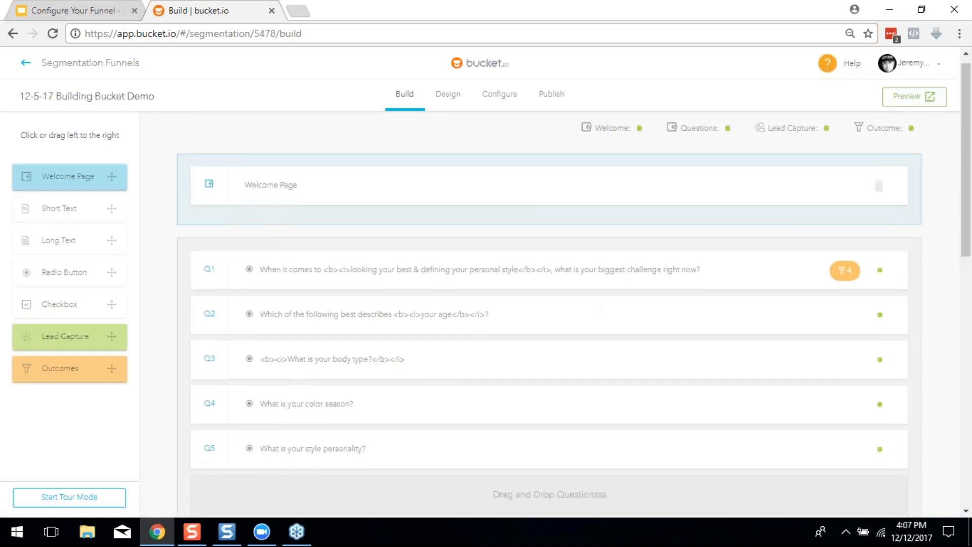
scroll(418, 251, down, 3)
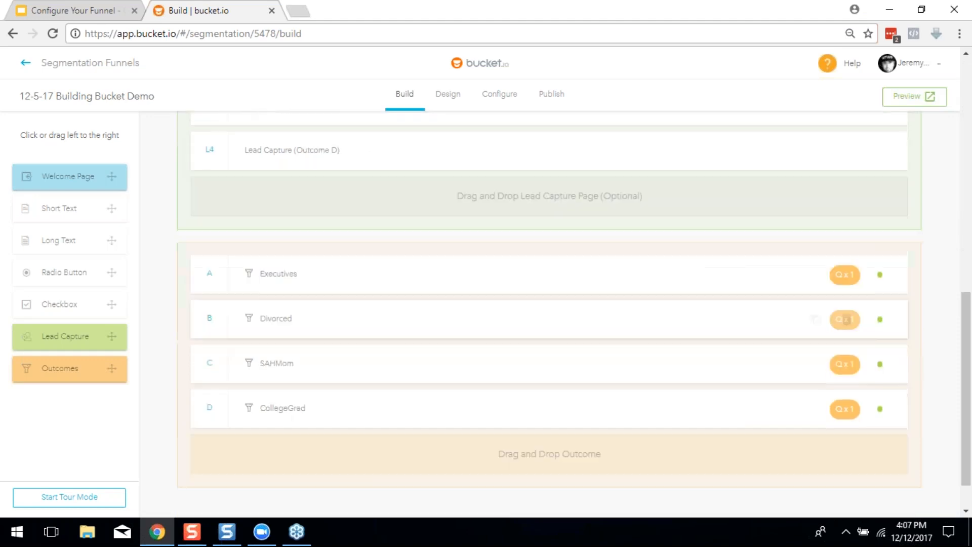
scroll(595, 369, up, 11)
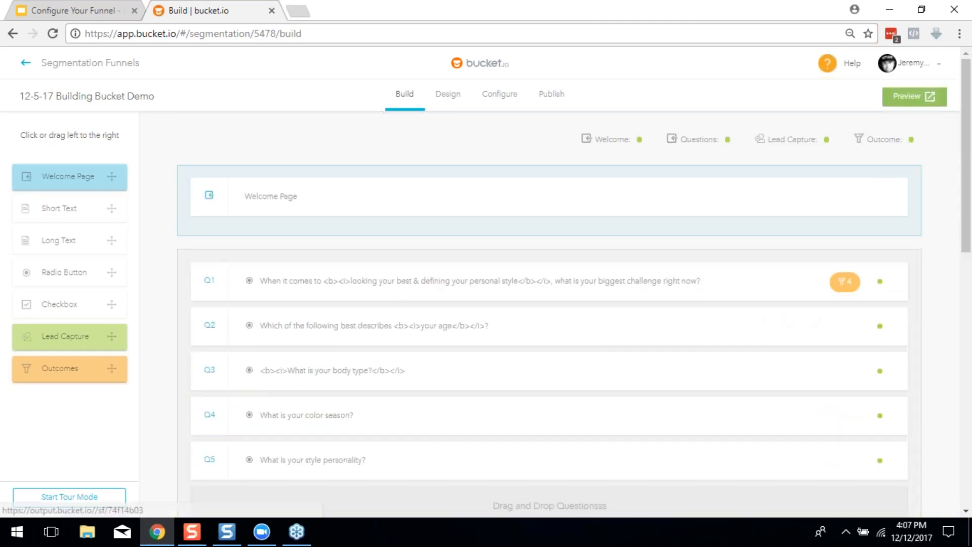
click(889, 100)
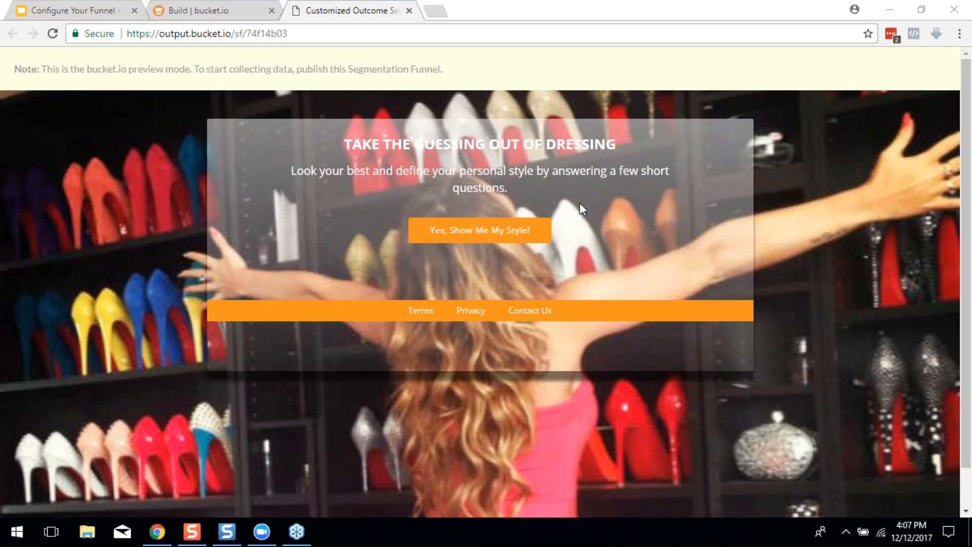
click(528, 232)
scroll(354, 304, down, 2)
scroll(359, 354, up, 2)
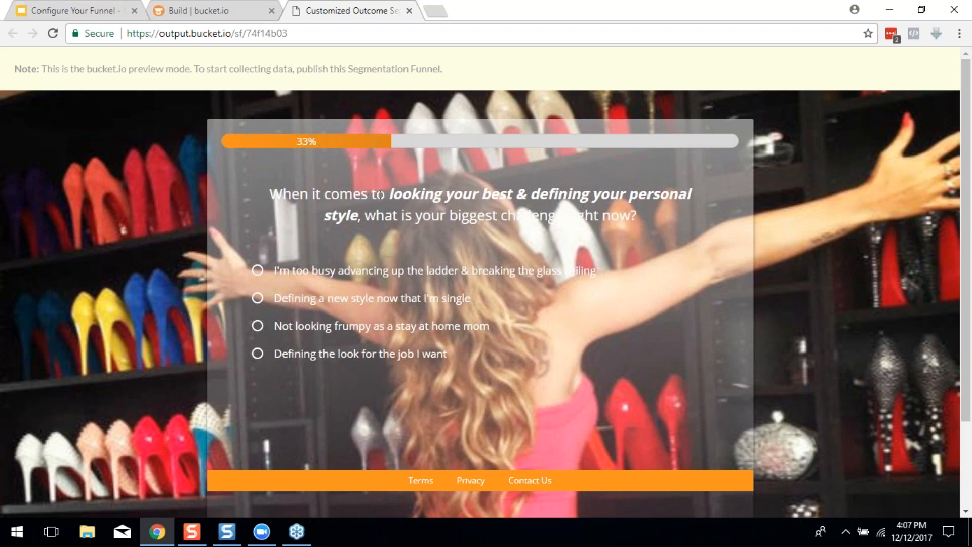
click(409, 11)
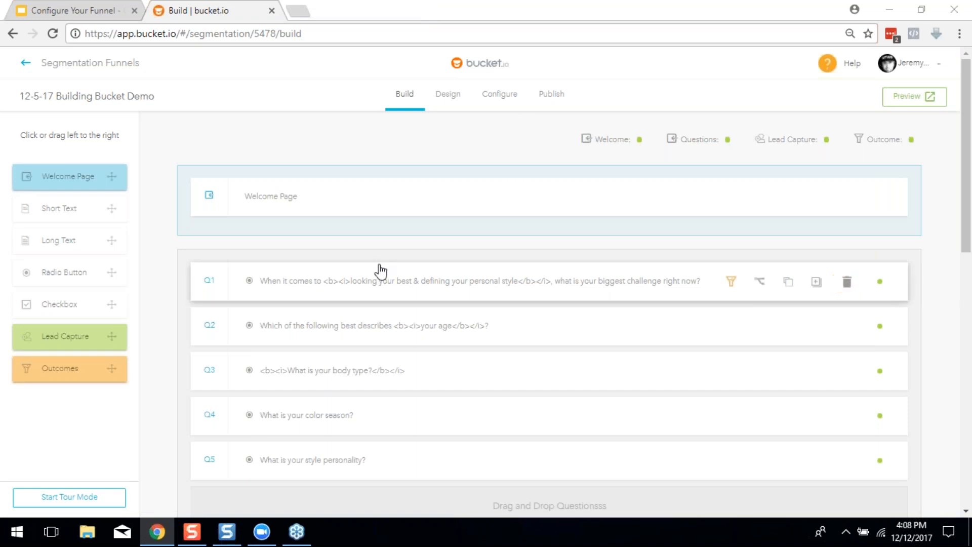
click(499, 95)
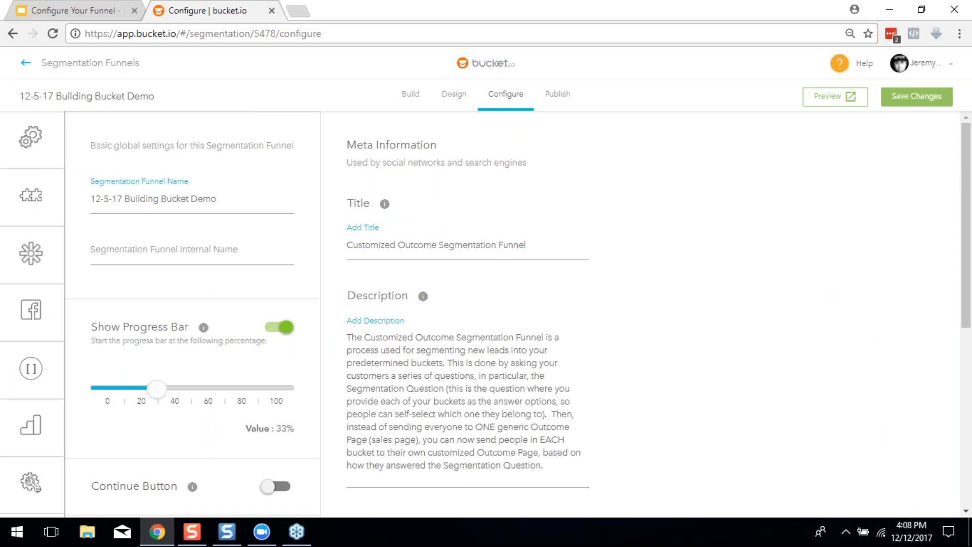
mouse_move(6, 207)
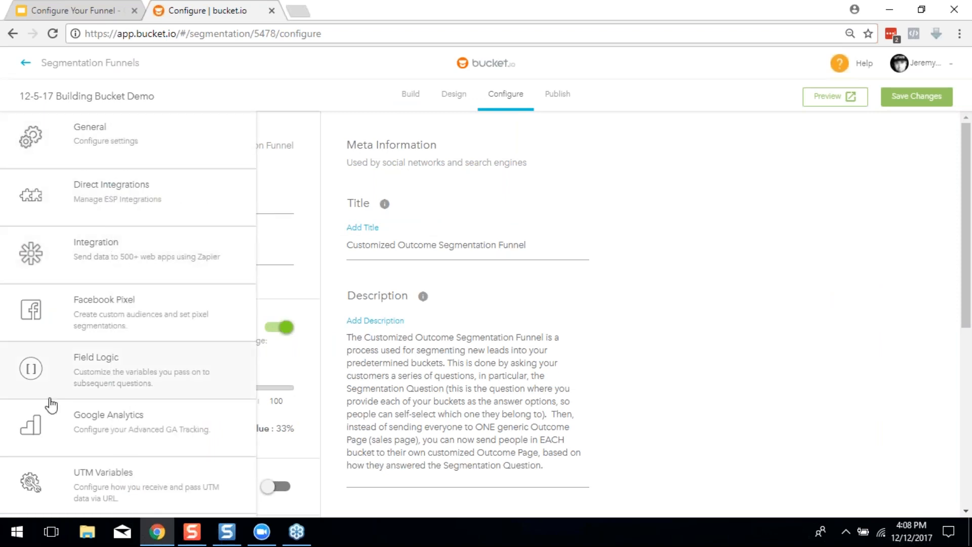
click(106, 202)
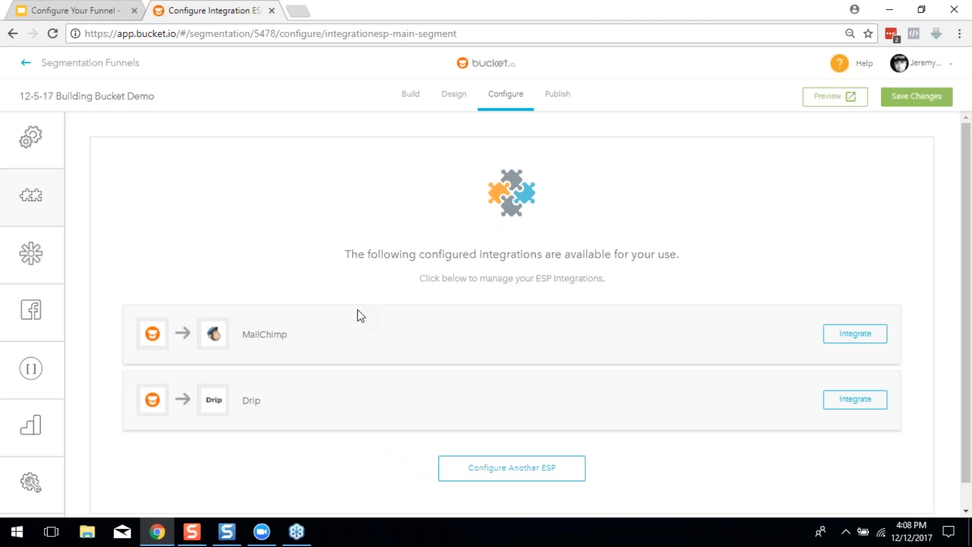
scroll(364, 305, down, 1)
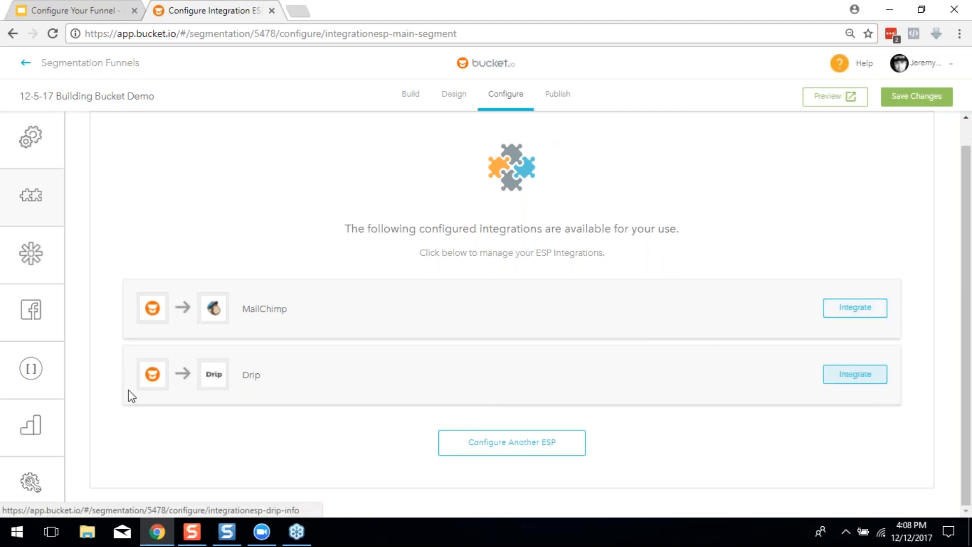
Open the funnel's Drip integration and check Outcome 1's tag choices without picking one
click(861, 374)
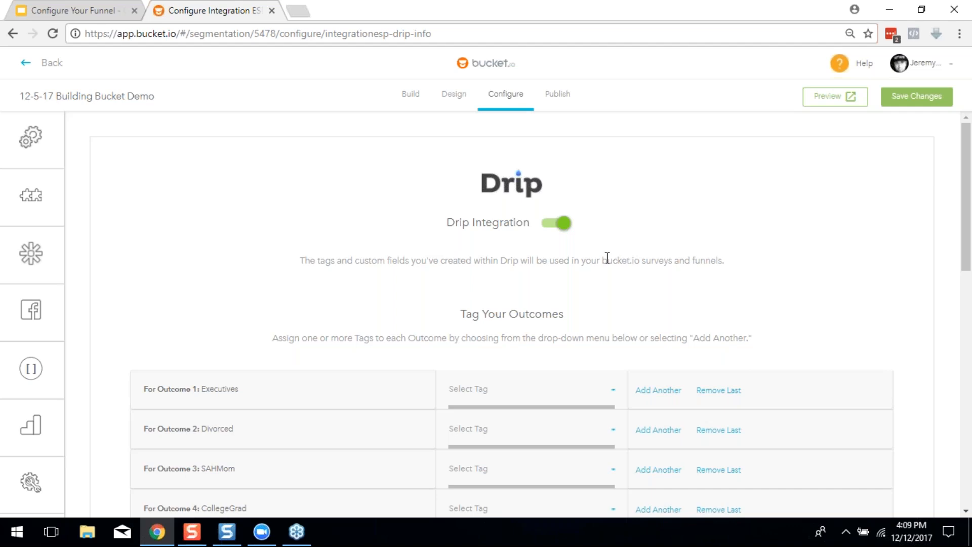
scroll(591, 253, down, 2)
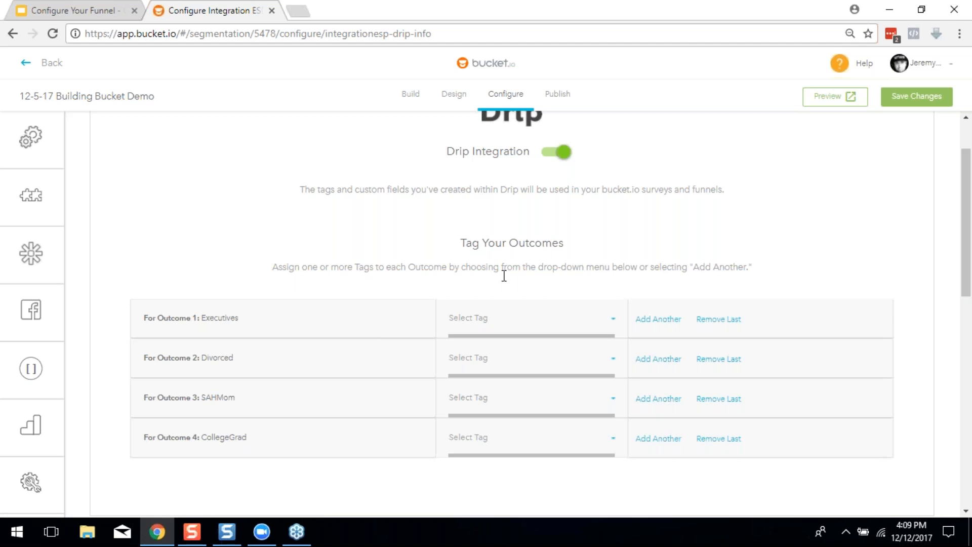
click(495, 324)
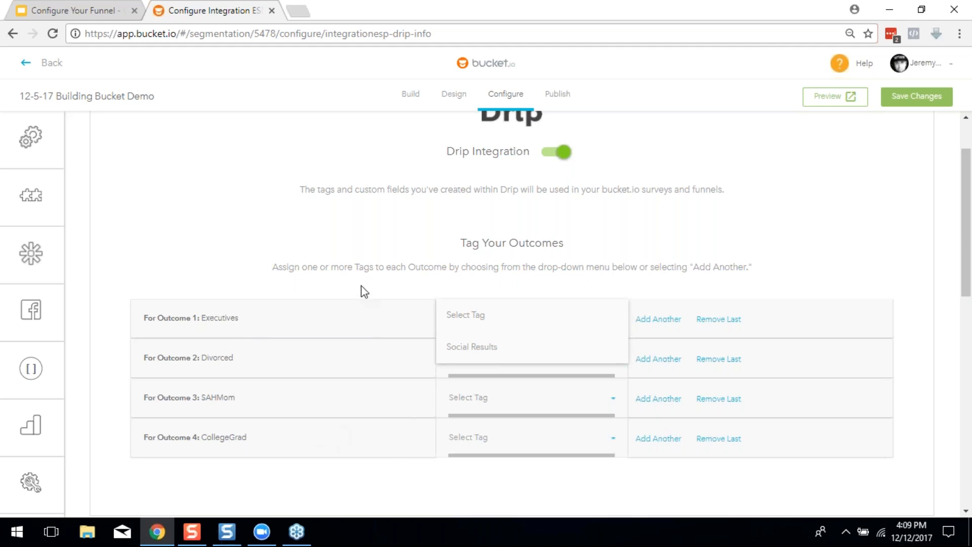
click(253, 280)
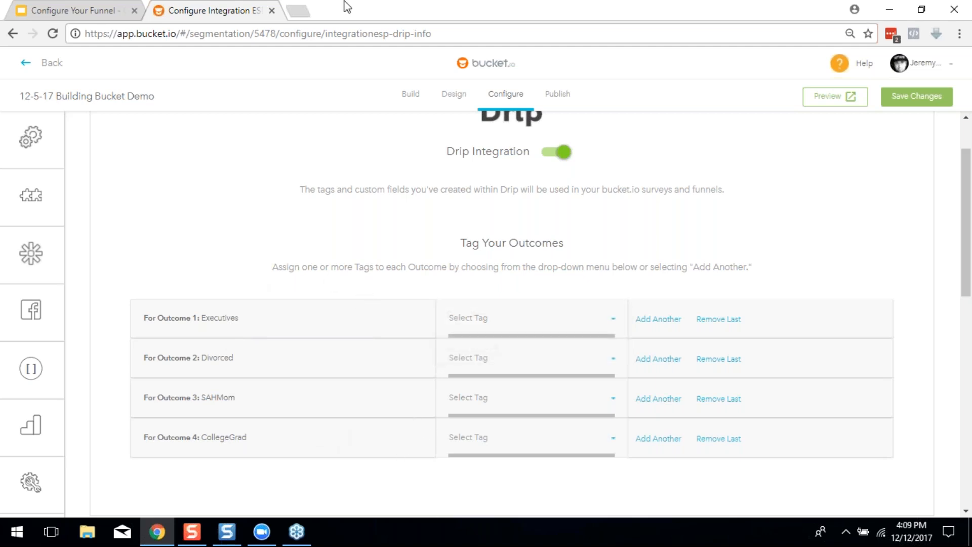
Go to the Drip website in a new tab and log in to the Drip account
click(304, 9)
text(drip.co)
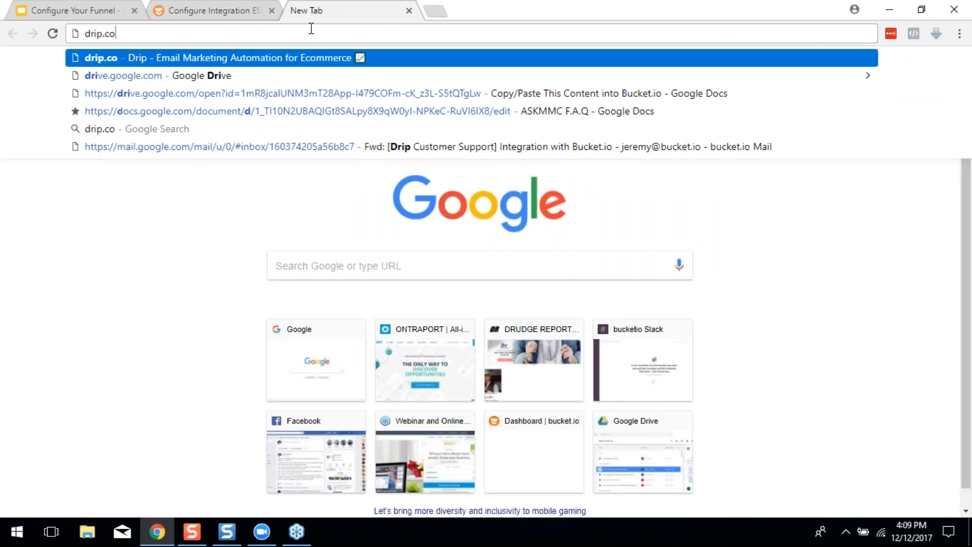
key(Return)
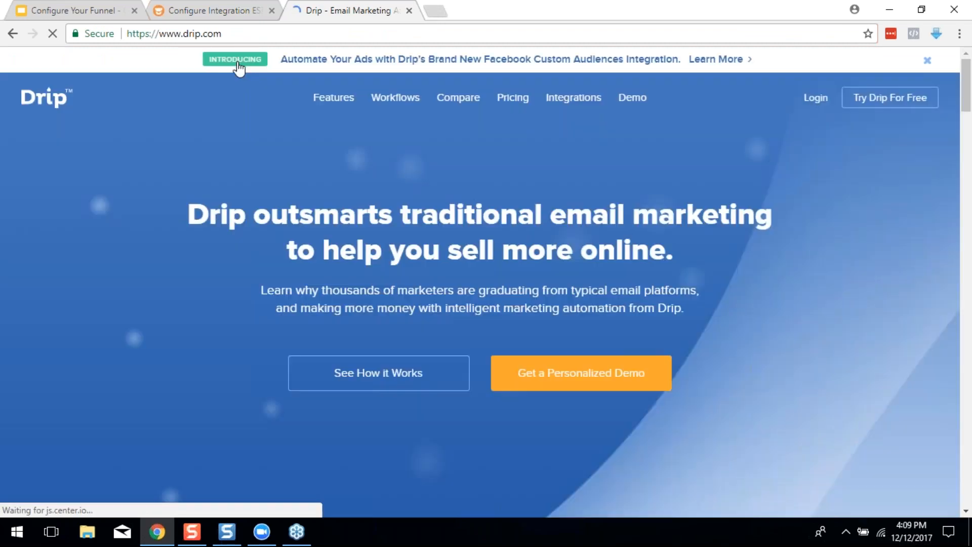
click(817, 98)
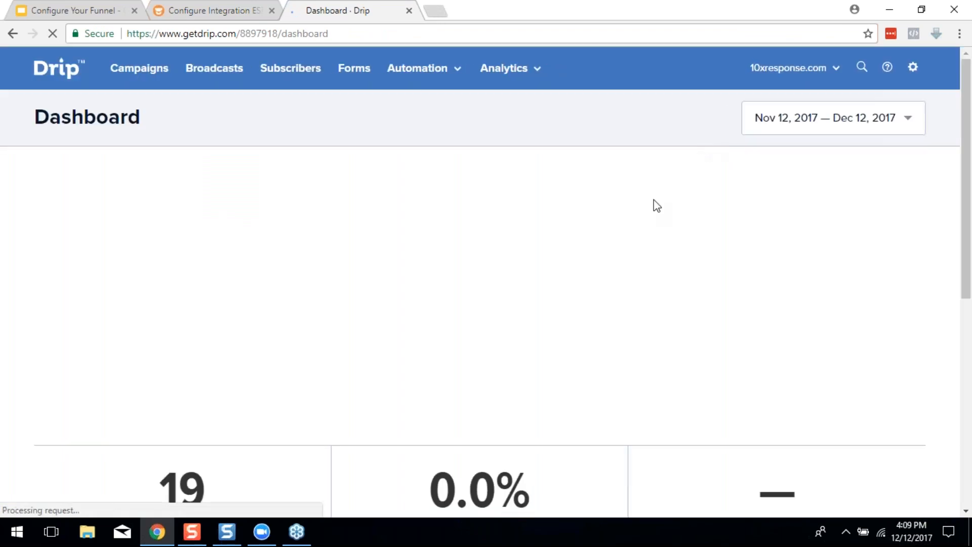
Open the Subscribers > Tags list in Drip and bring up the Add Tags form
scroll(676, 208, down, 2)
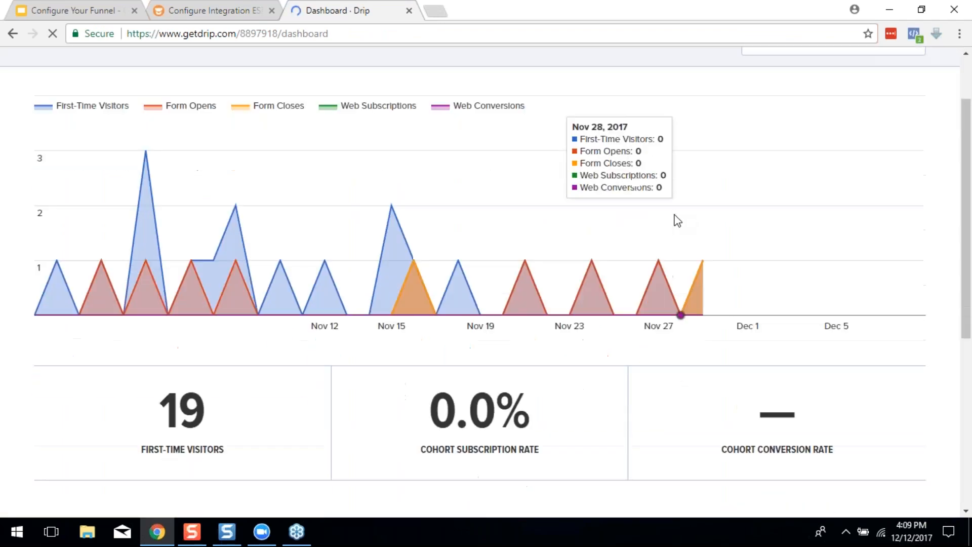
scroll(676, 219, up, 3)
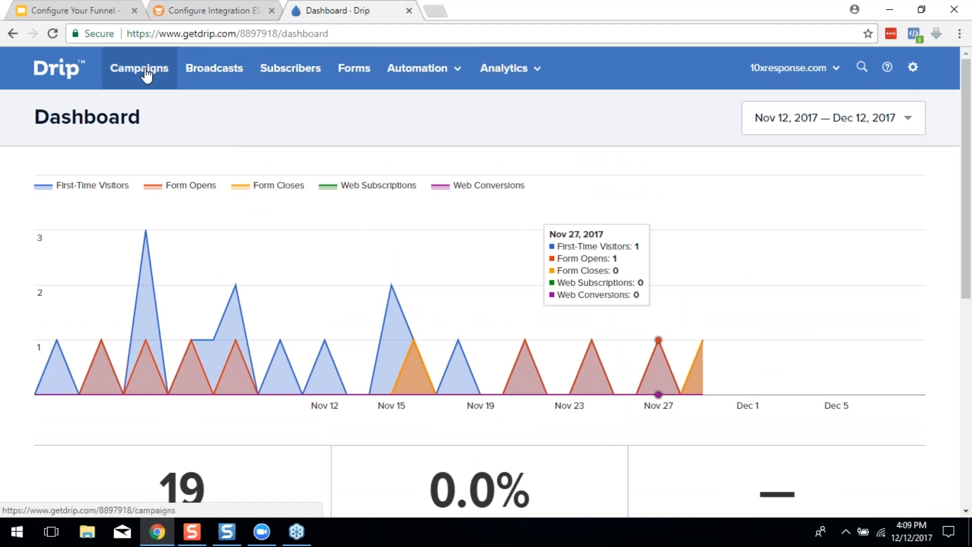
click(305, 67)
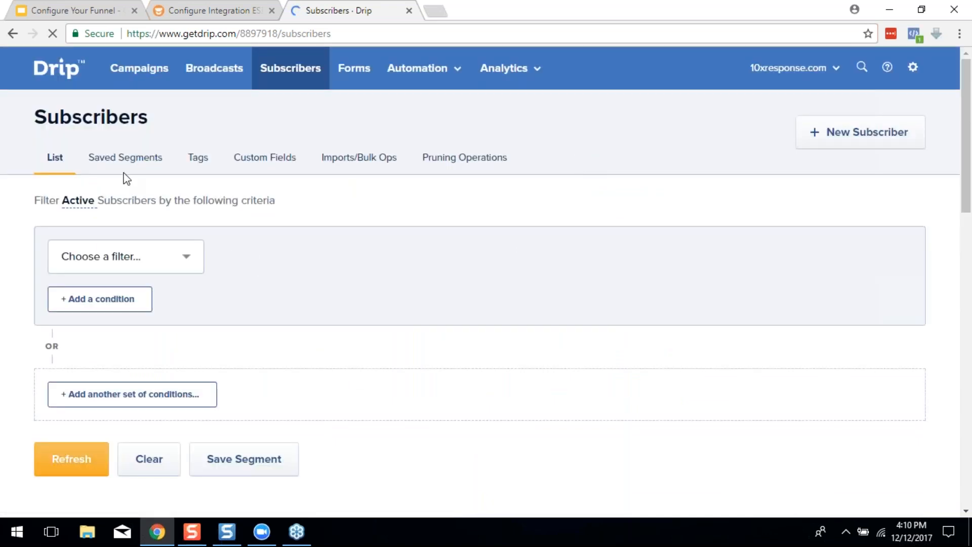
click(196, 160)
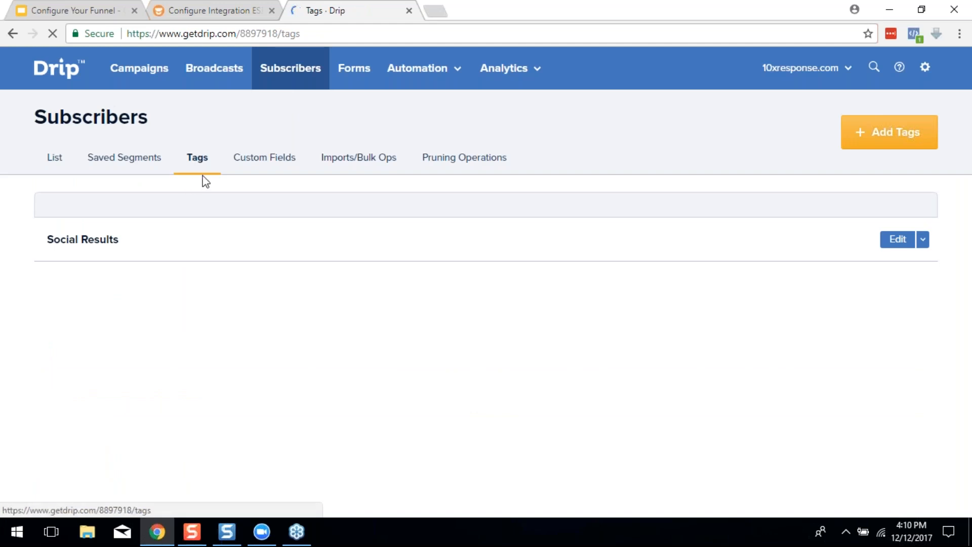
click(879, 133)
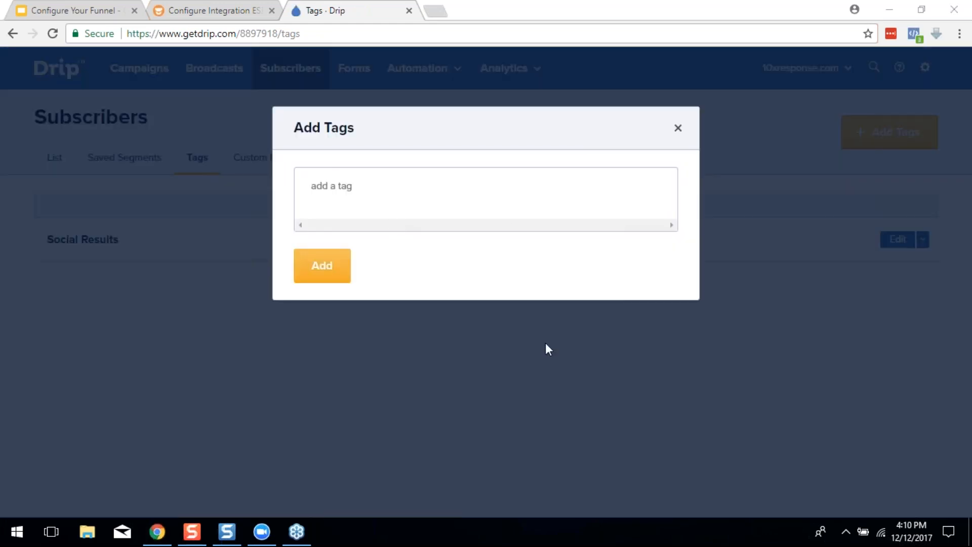
Enter the tags SAHM and divorced, checking the outcome names in bucket.io
click(342, 193)
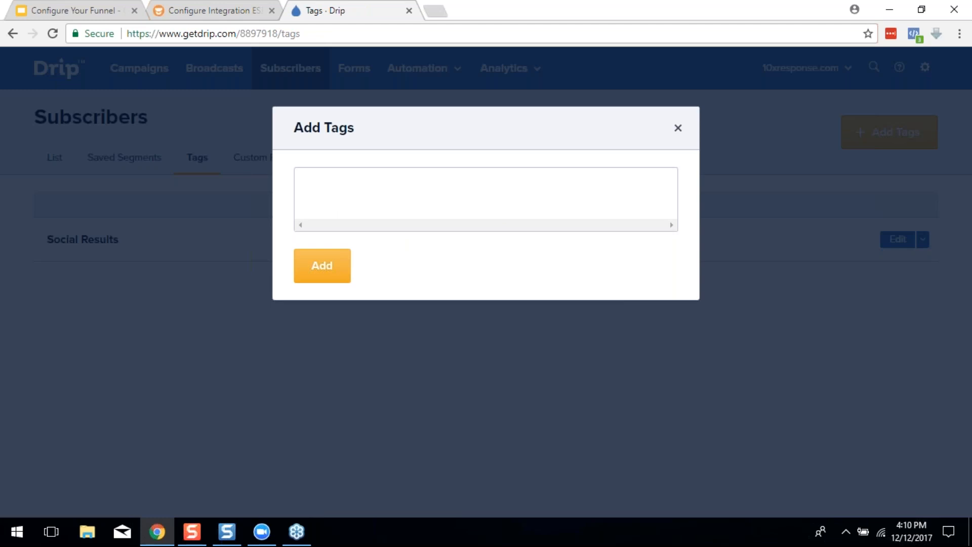
text(SAHM)
key(Return)
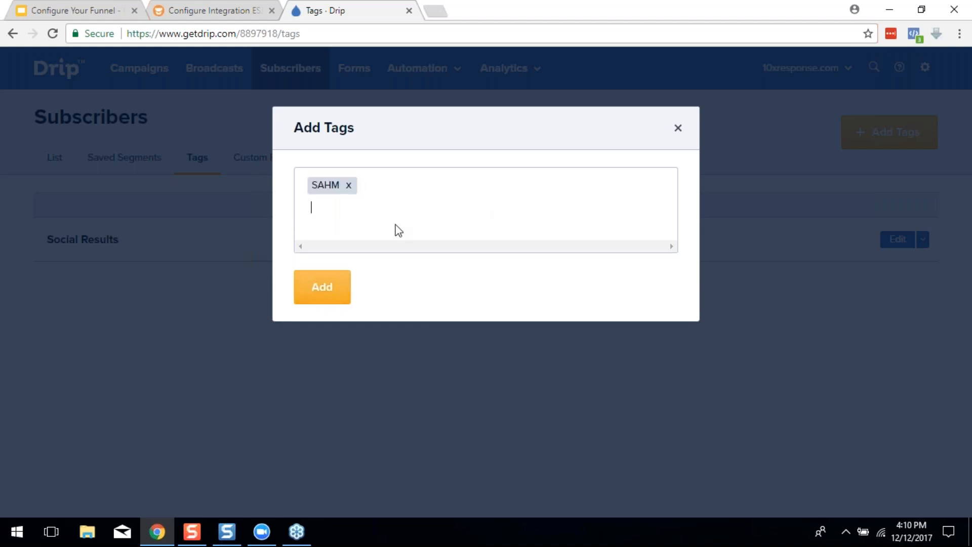
click(226, 9)
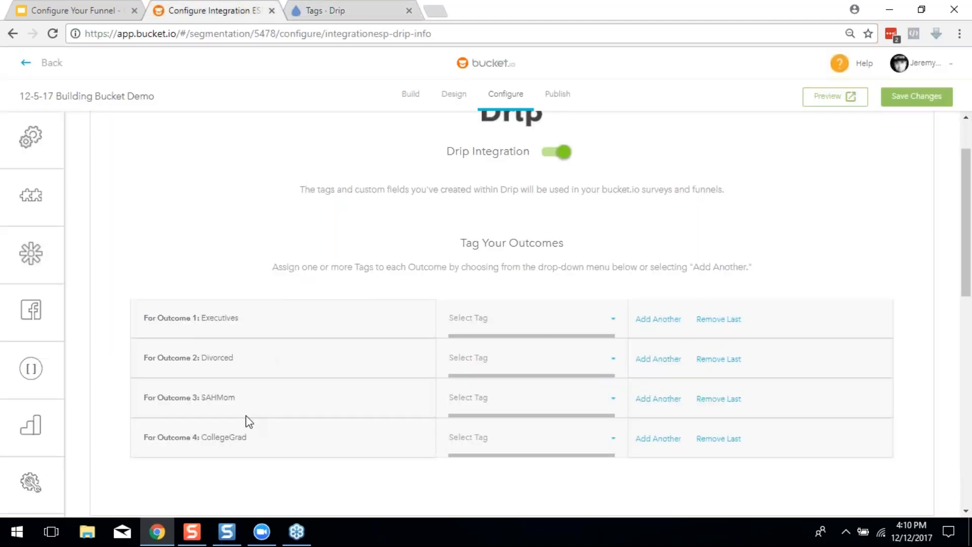
click(310, 11)
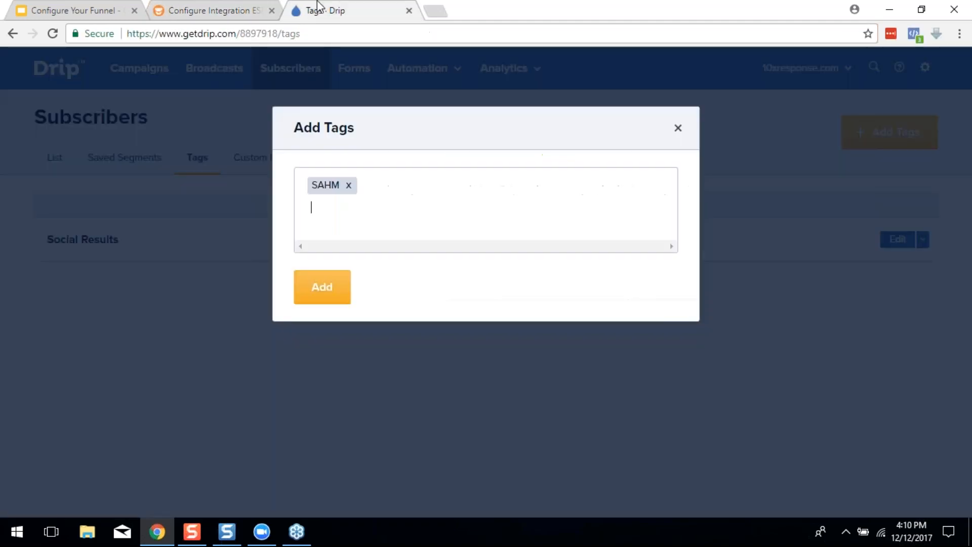
text(divorced)
key(Return)
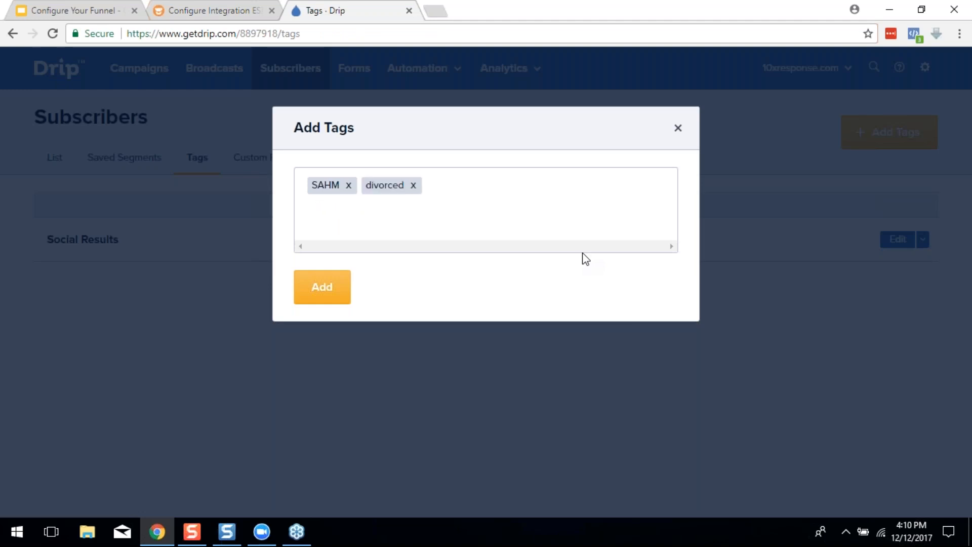
Enter the tags CollegeGrad and Executive, then create all four new tags
text(college g)
key(BackSpace)
key(BackSpace)
key(BackSpace)
text(CollegeGrad)
key(Return)
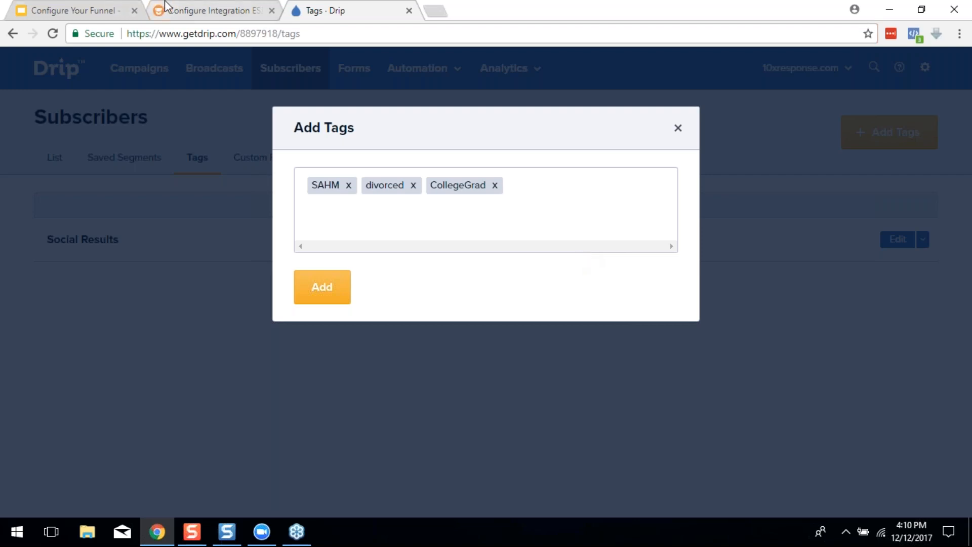
click(186, 7)
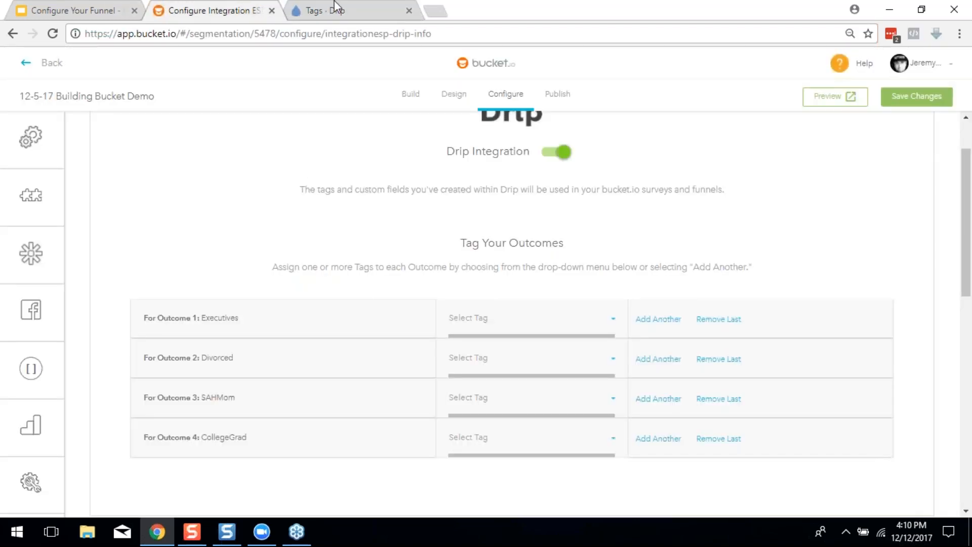
click(373, 7)
text(Executive)
key(Return)
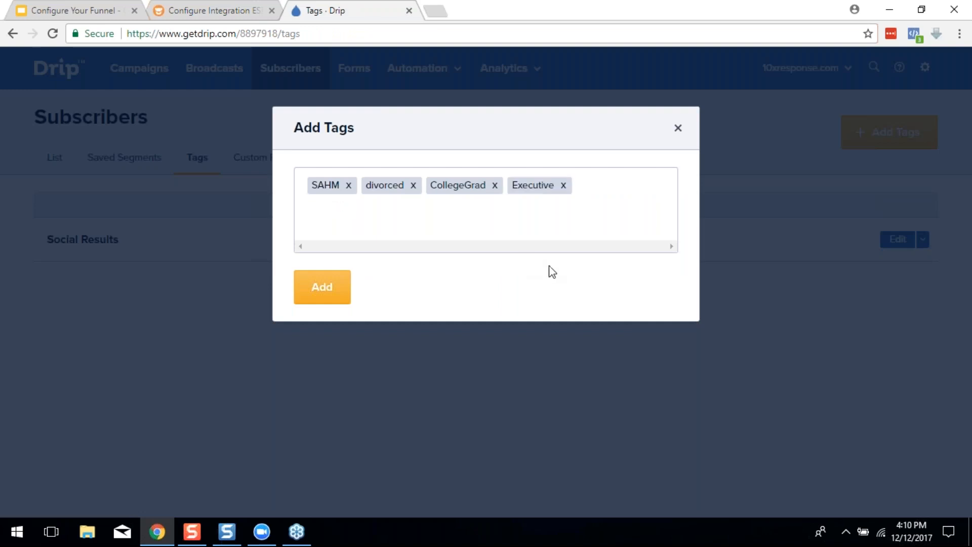
click(321, 287)
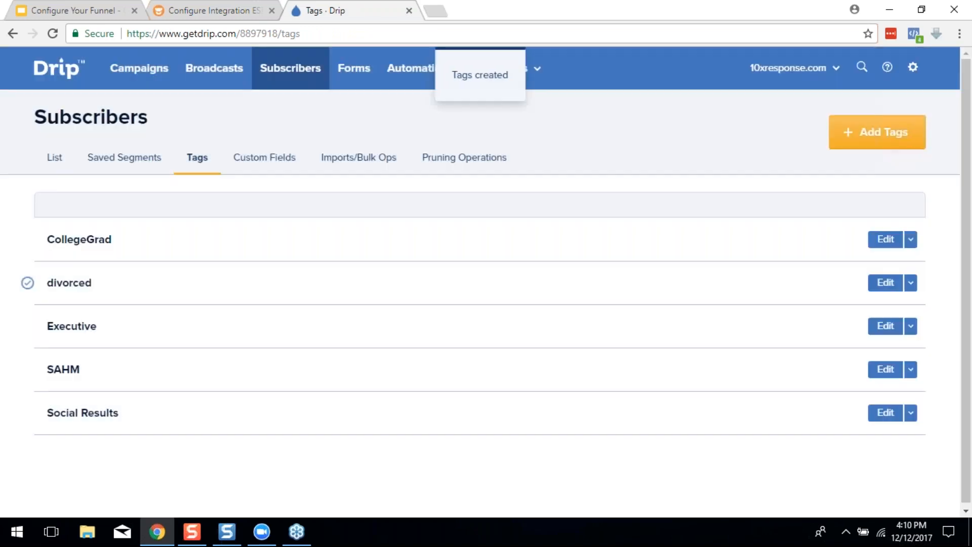
Reload the bucket.io integration page and tag Outcome 1 (Executives) with Executive
click(182, 9)
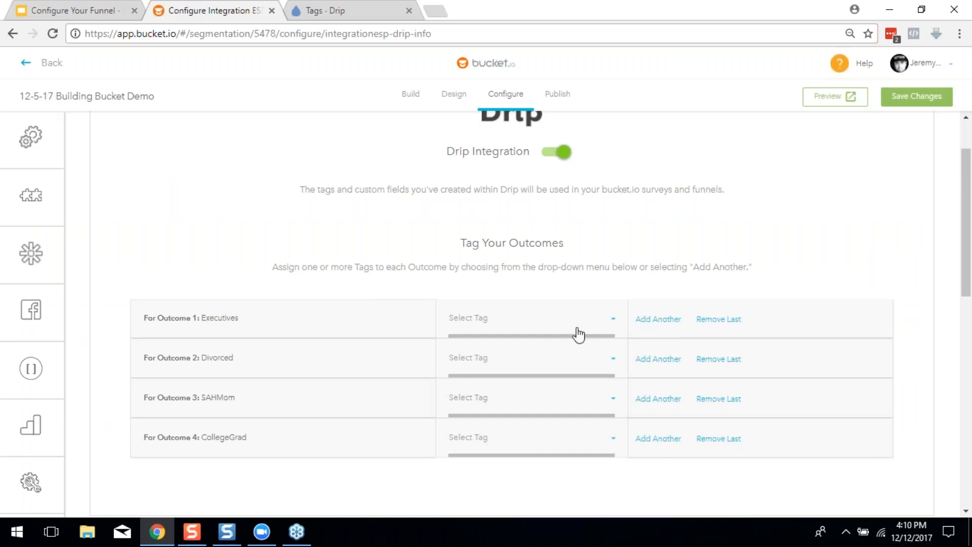
scroll(770, 304, down, 5)
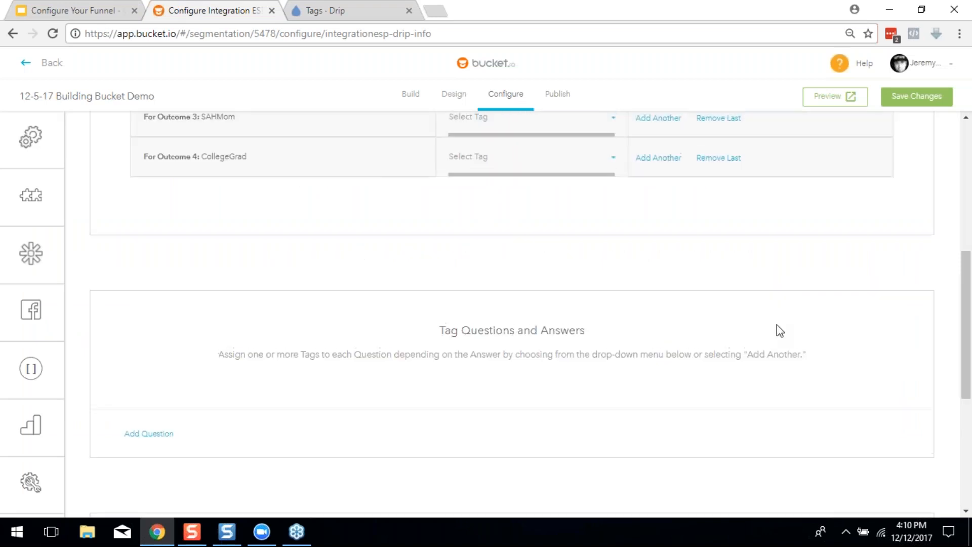
scroll(776, 330, up, 5)
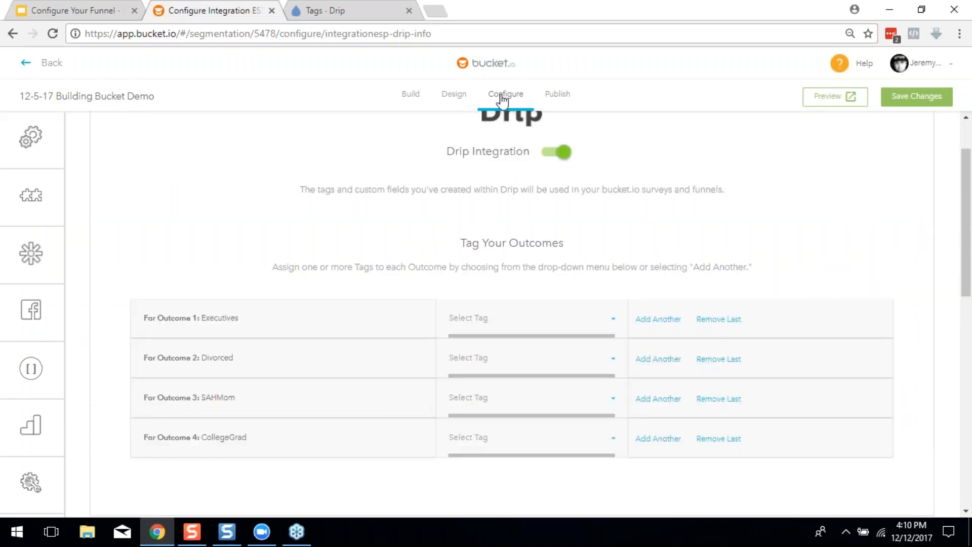
click(491, 35)
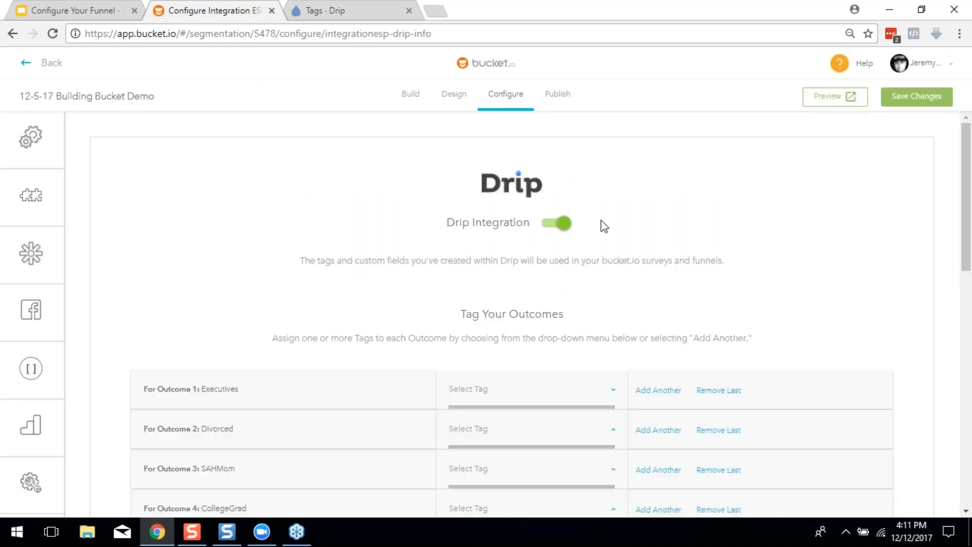
click(575, 402)
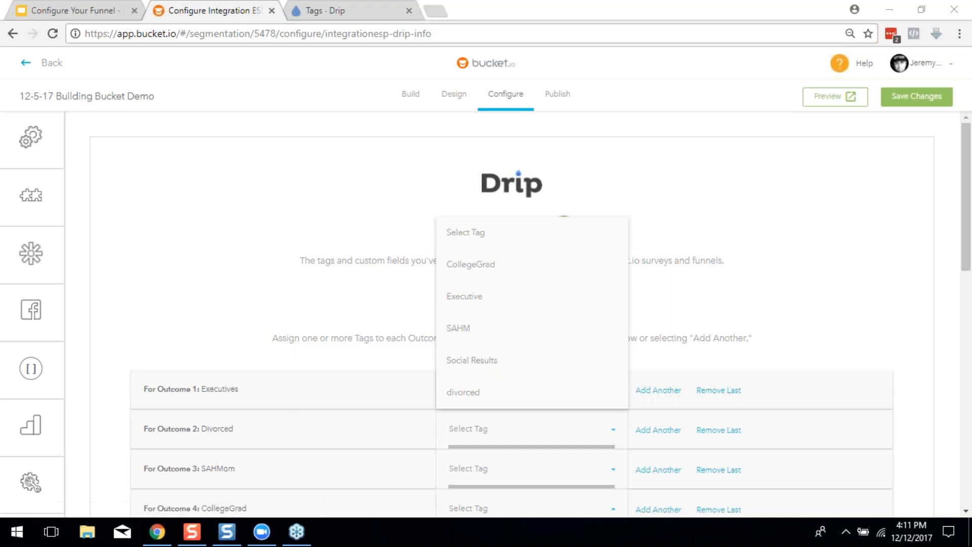
click(479, 296)
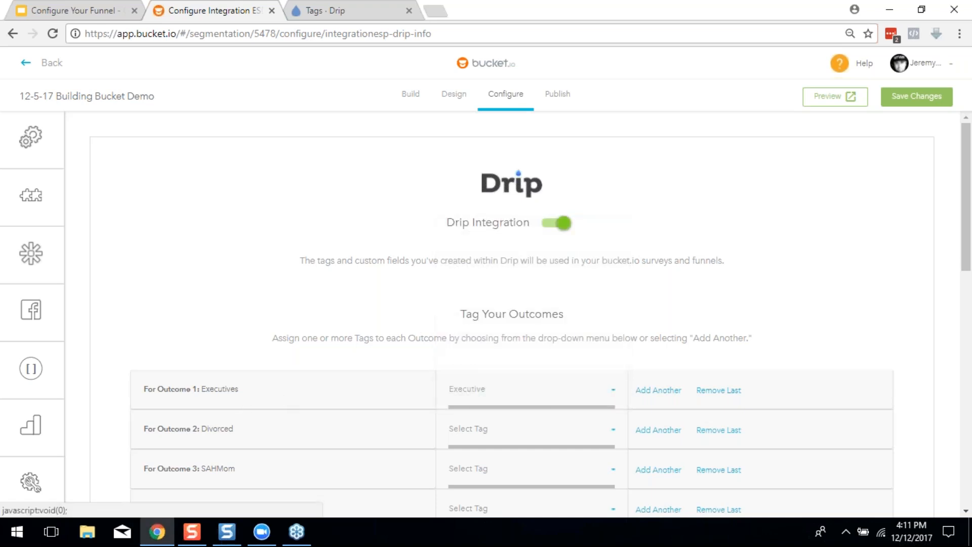
Tag Divorced with divorced, SAHMom with SAHM and CollegeGrad with CollegeGrad
click(459, 438)
click(474, 431)
scroll(483, 420, down, 1)
click(482, 405)
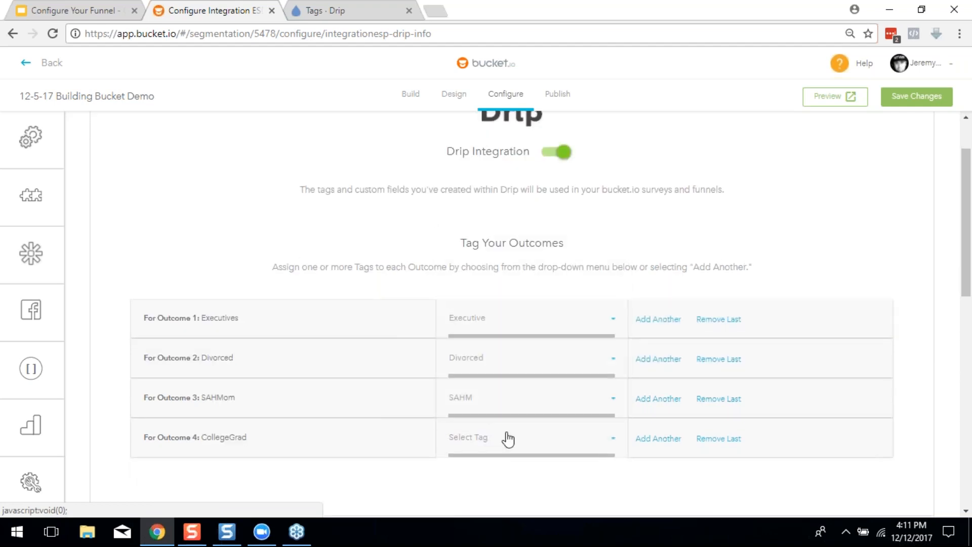
click(492, 446)
click(462, 314)
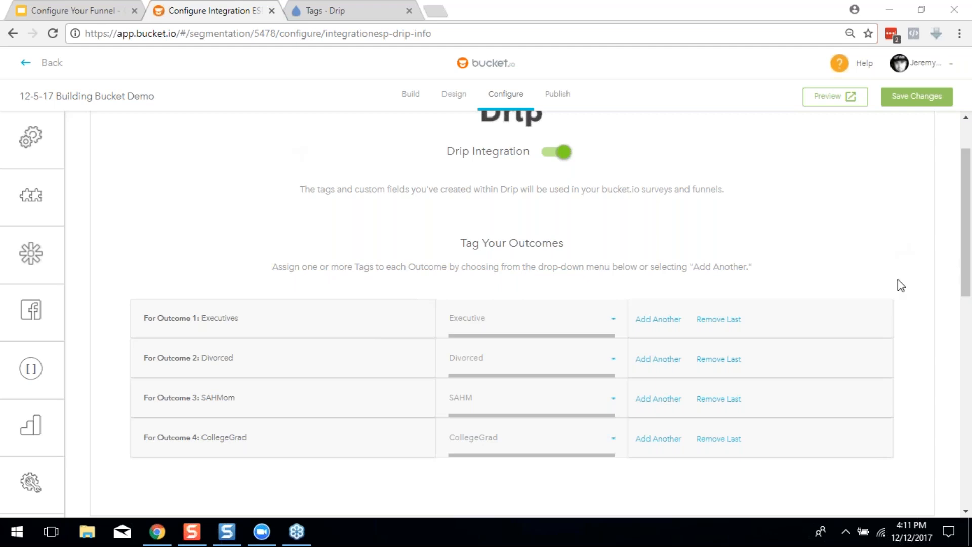
scroll(872, 299, down, 2)
Scroll past Tag Questions and Answers to Custom Fields Mapping and add an empty mapping row
scroll(751, 281, down, 2)
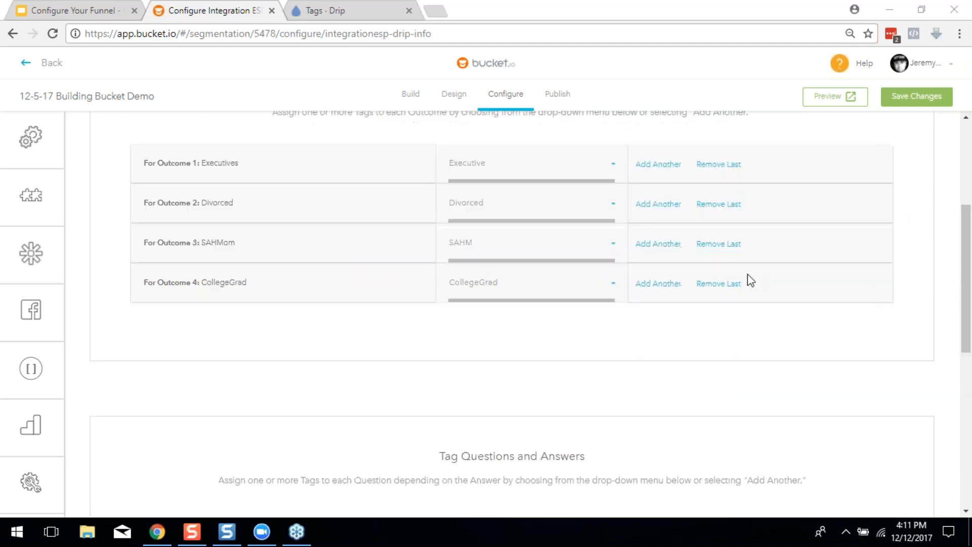
scroll(750, 281, down, 1)
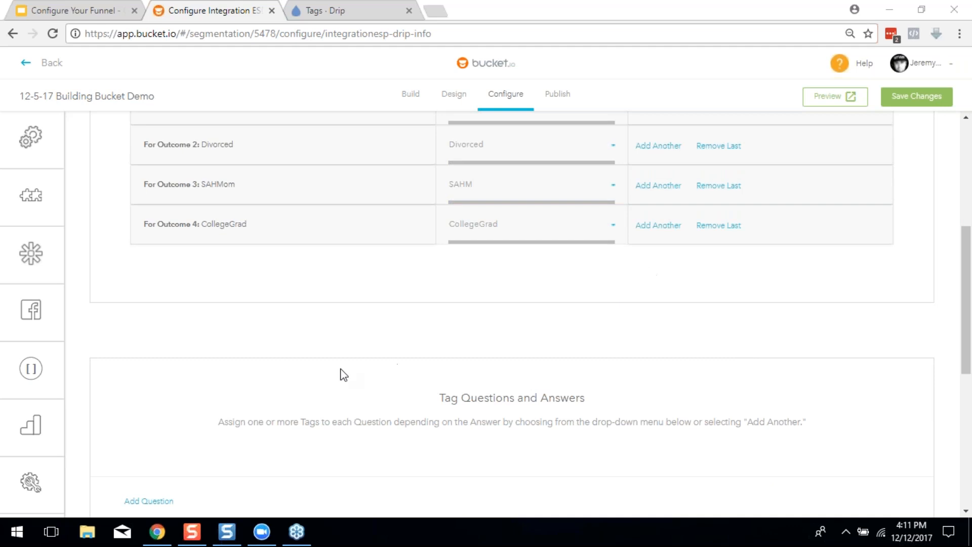
scroll(347, 377, up, 1)
scroll(348, 386, down, 5)
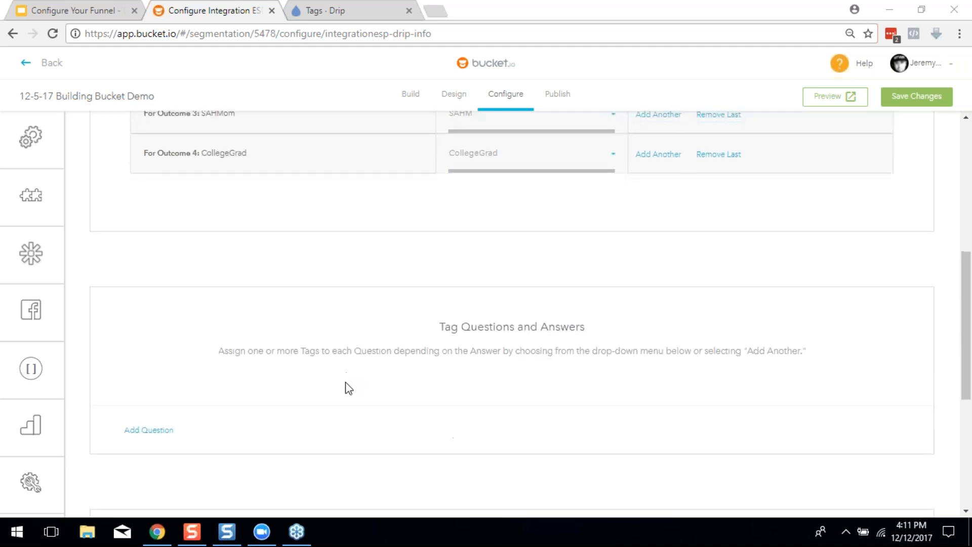
scroll(352, 394, up, 1)
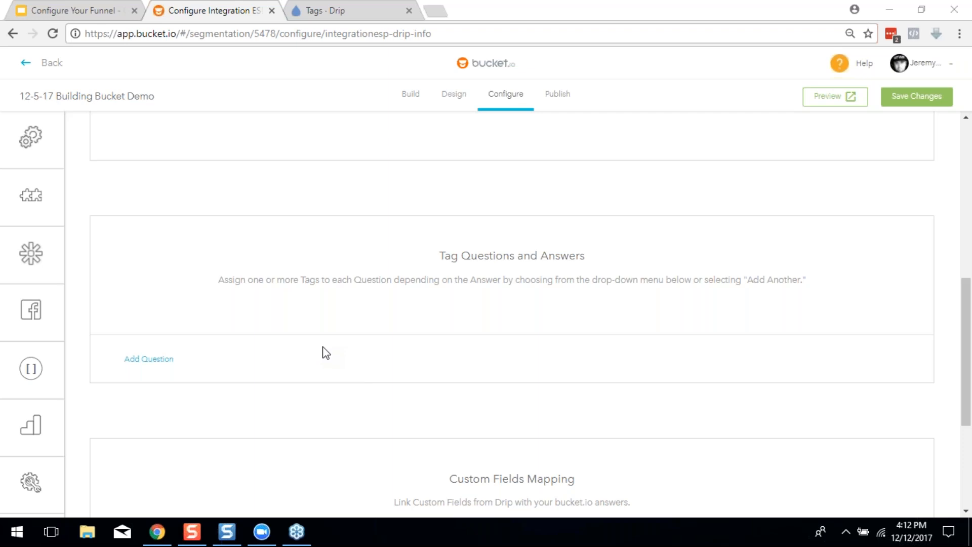
scroll(324, 353, down, 3)
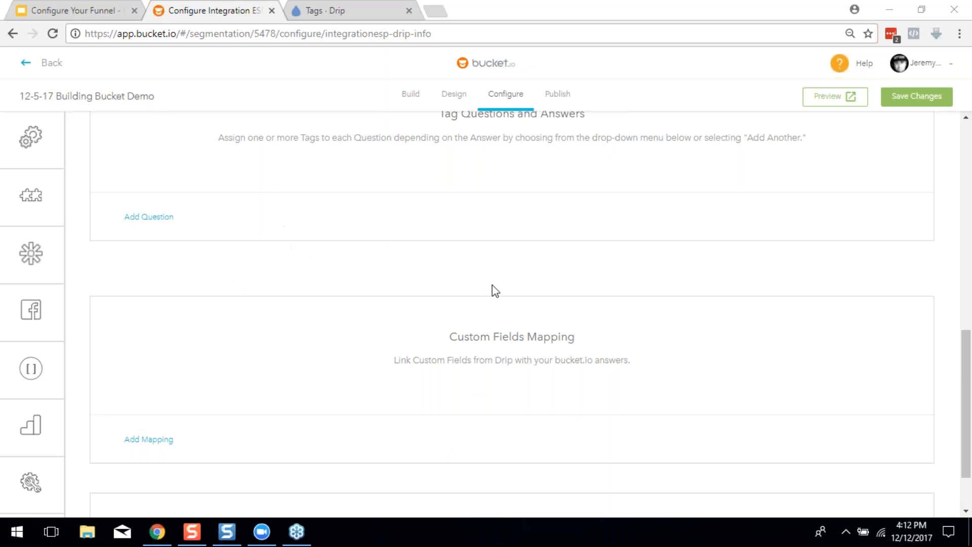
scroll(501, 304, down, 2)
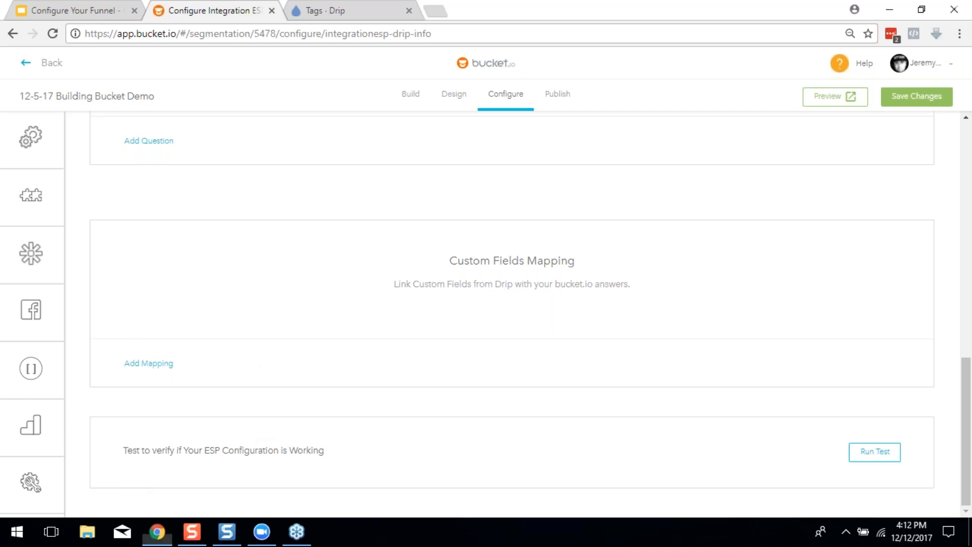
click(149, 363)
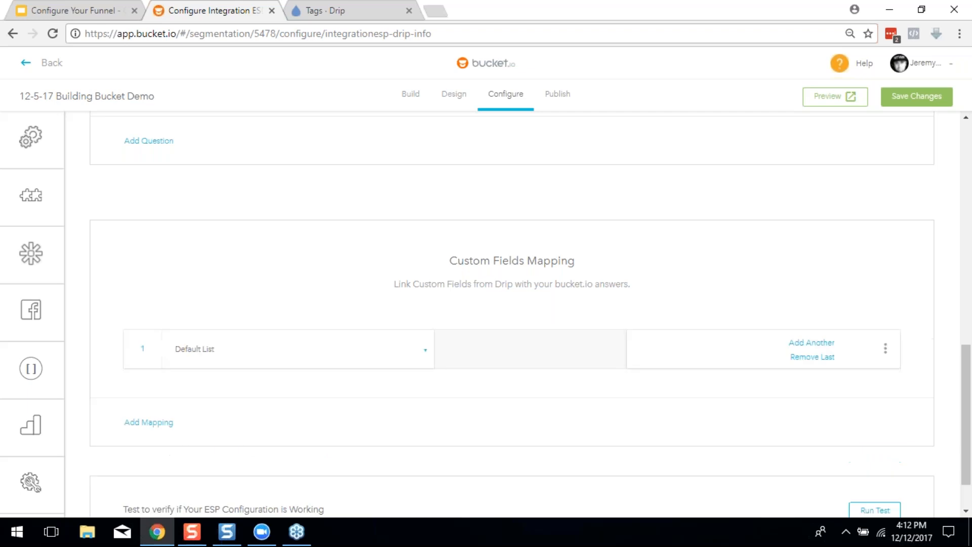
Map the 'your age' question in the first row and check the available Drip custom fields
click(306, 354)
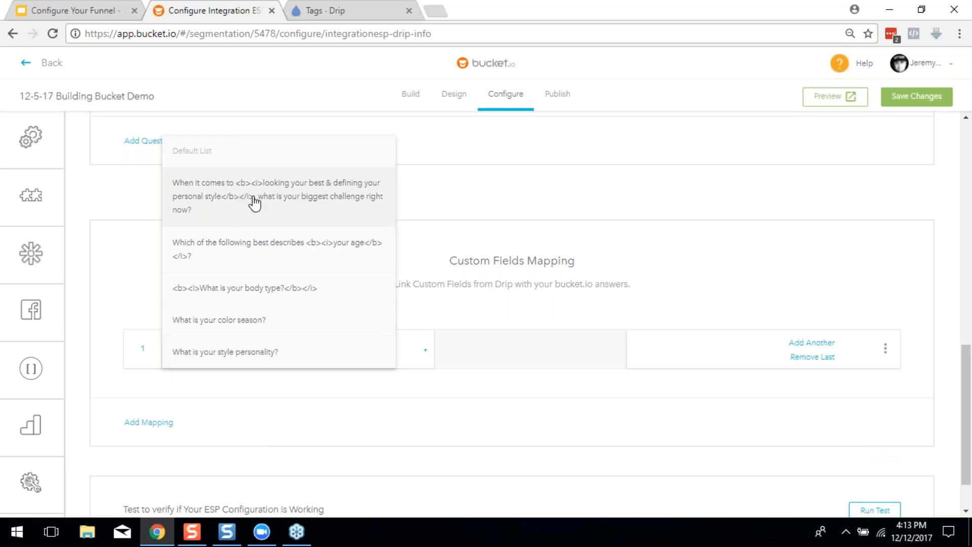
click(251, 261)
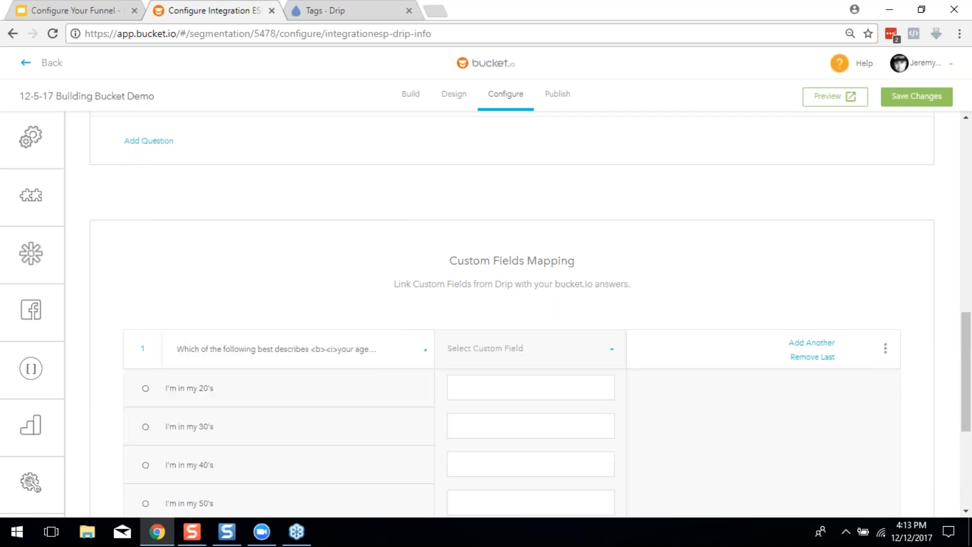
scroll(285, 294, down, 2)
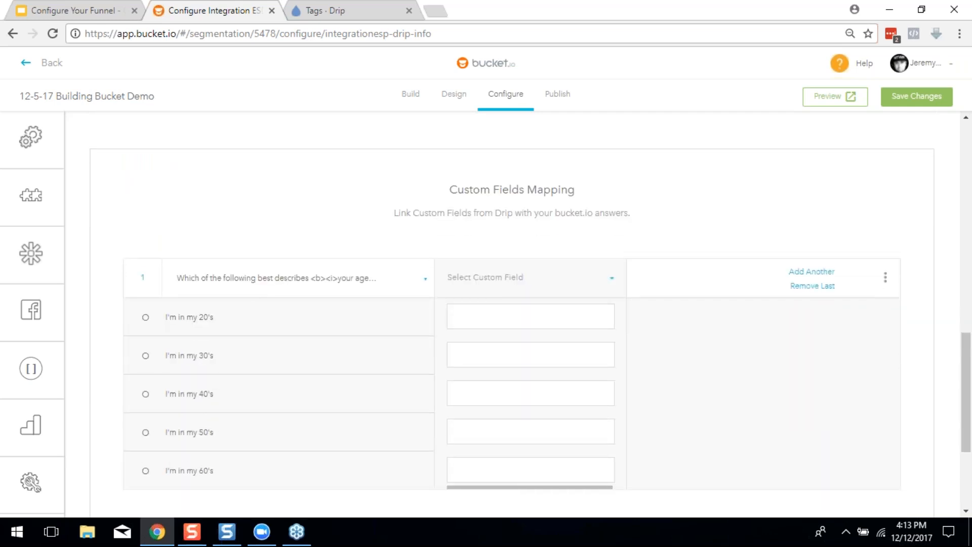
click(463, 288)
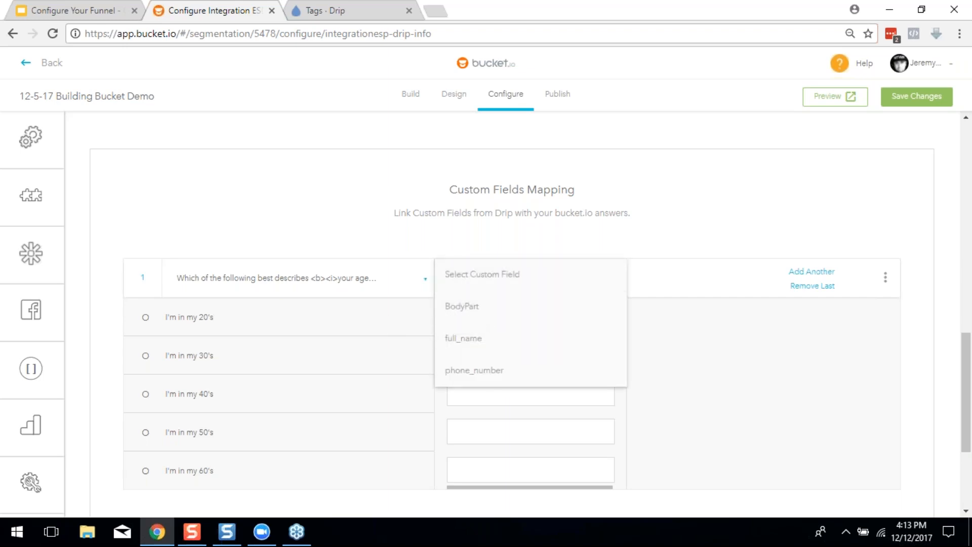
click(382, 350)
Rename Drip's BodyPart custom field identifier to Age, then return to bucket.io
click(325, 9)
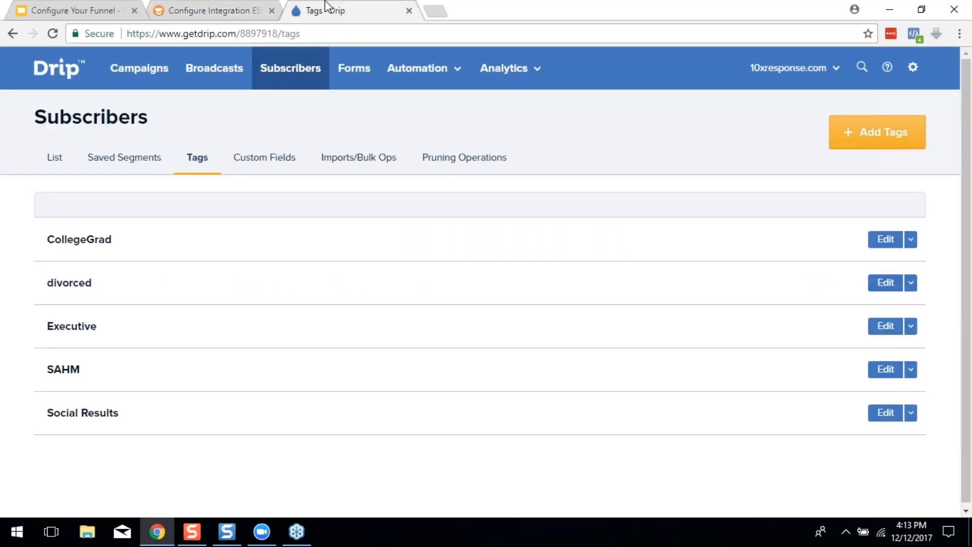
click(252, 171)
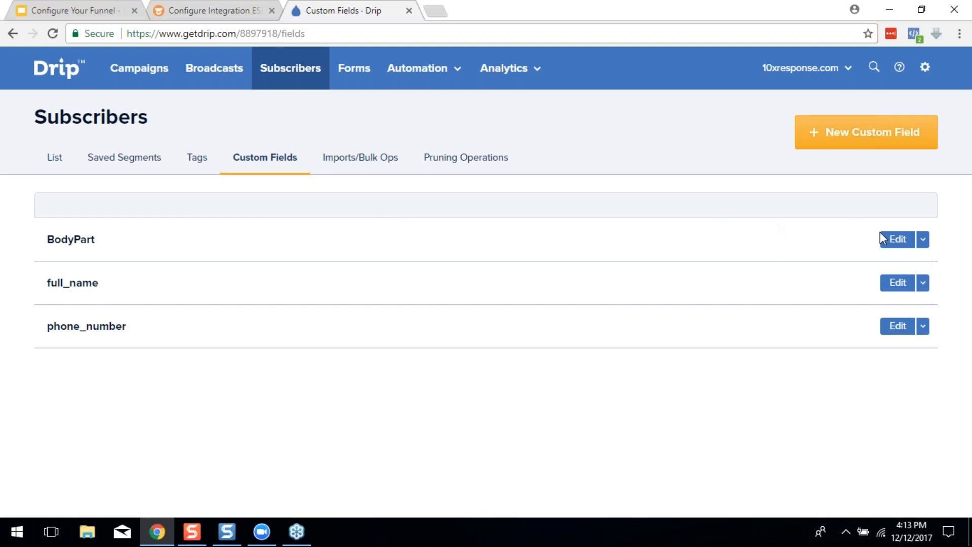
click(897, 239)
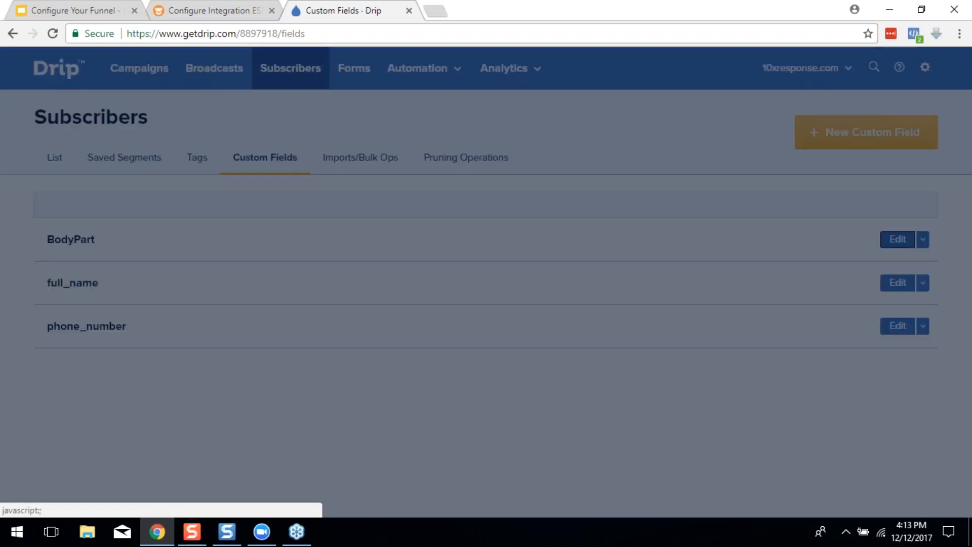
click(397, 231)
key(ctrl+a)
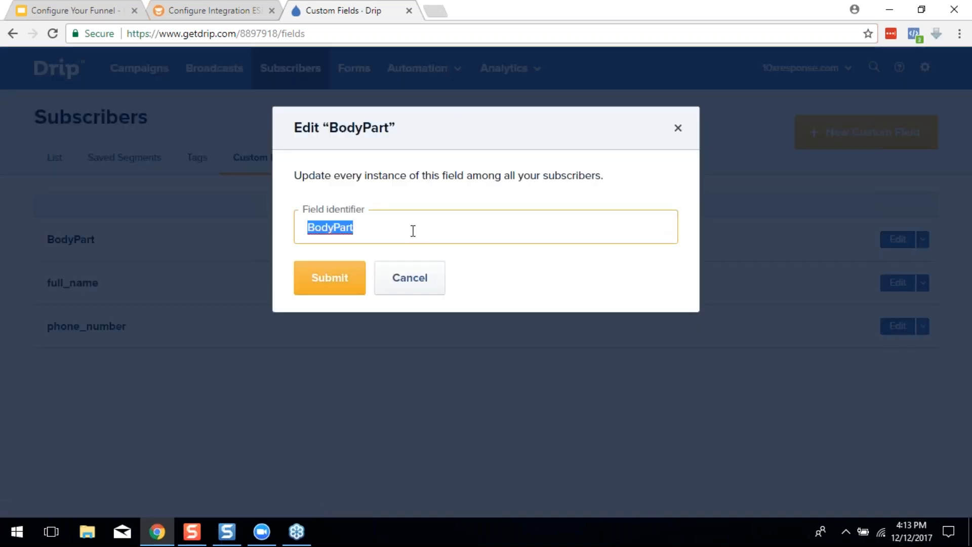
text(Age)
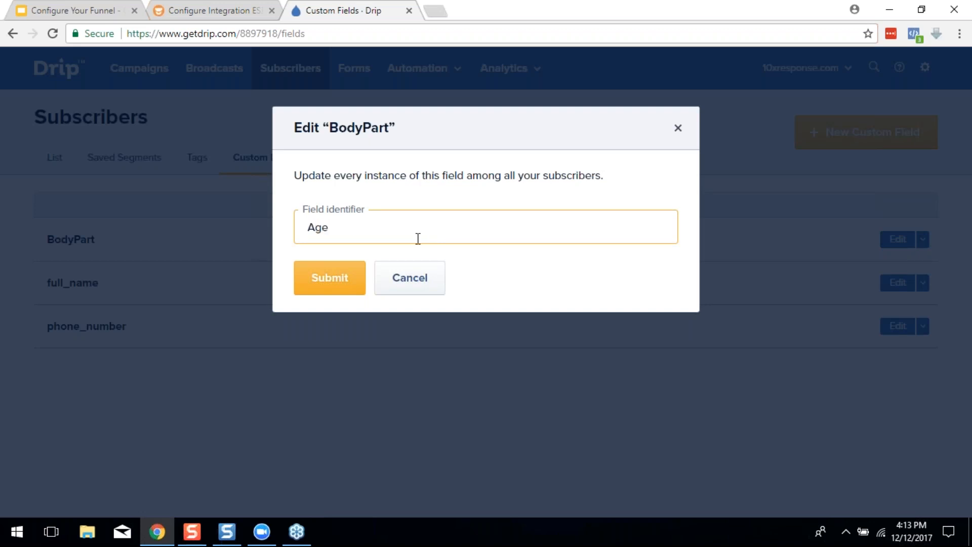
click(338, 283)
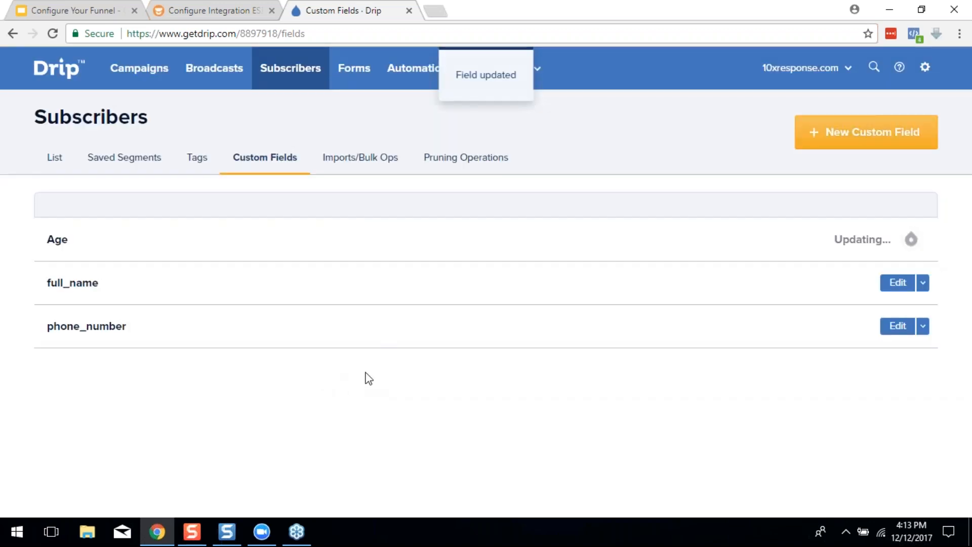
click(210, 11)
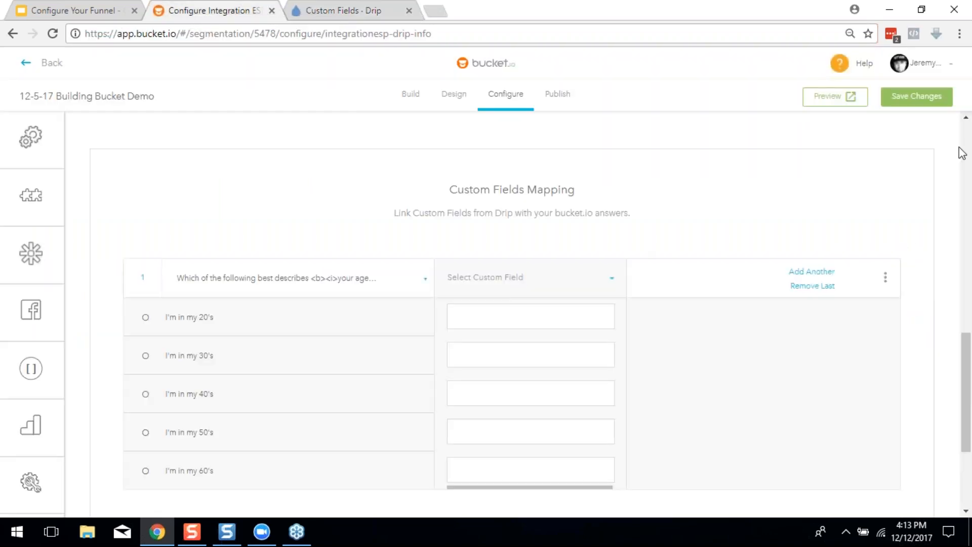
After the empty-fields error, delete the incomplete age mapping row and save the Drip settings again
click(915, 108)
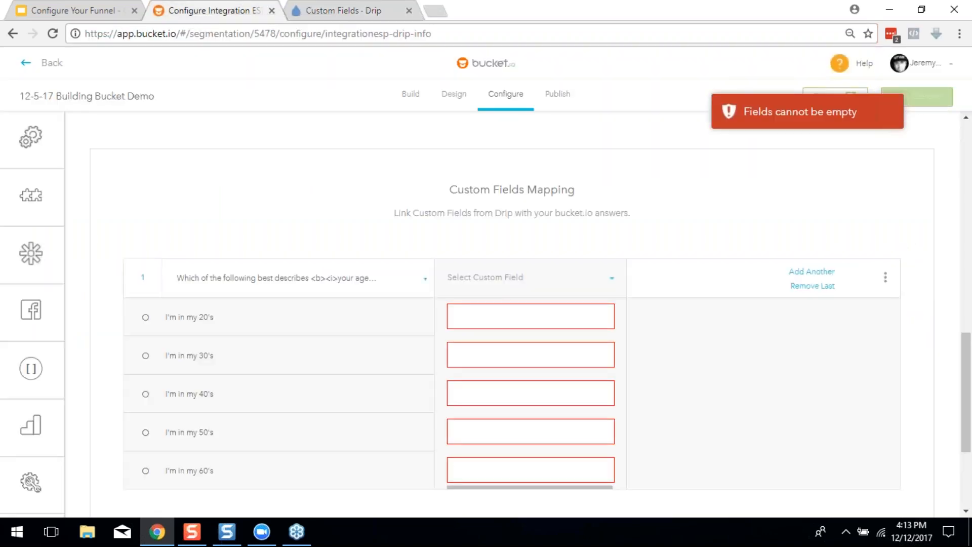
click(885, 279)
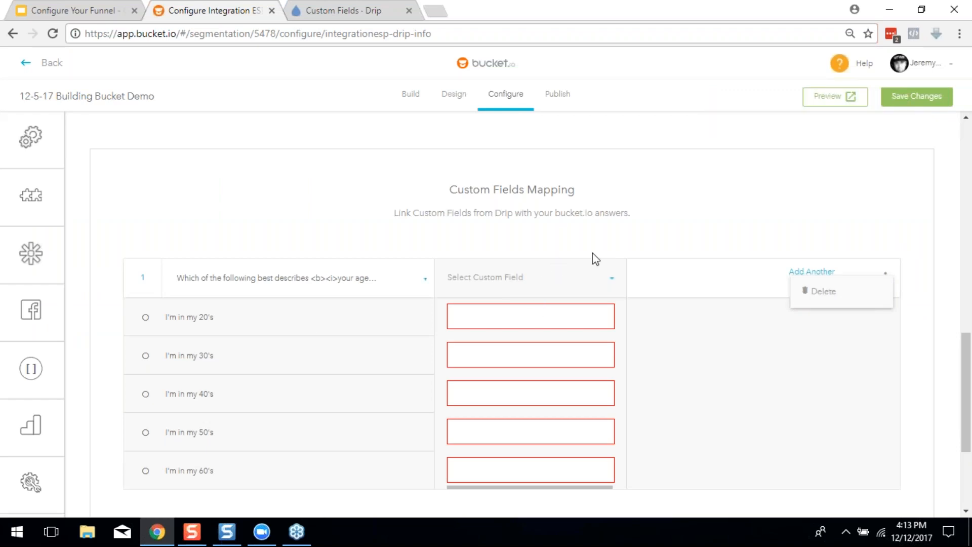
click(820, 292)
click(917, 89)
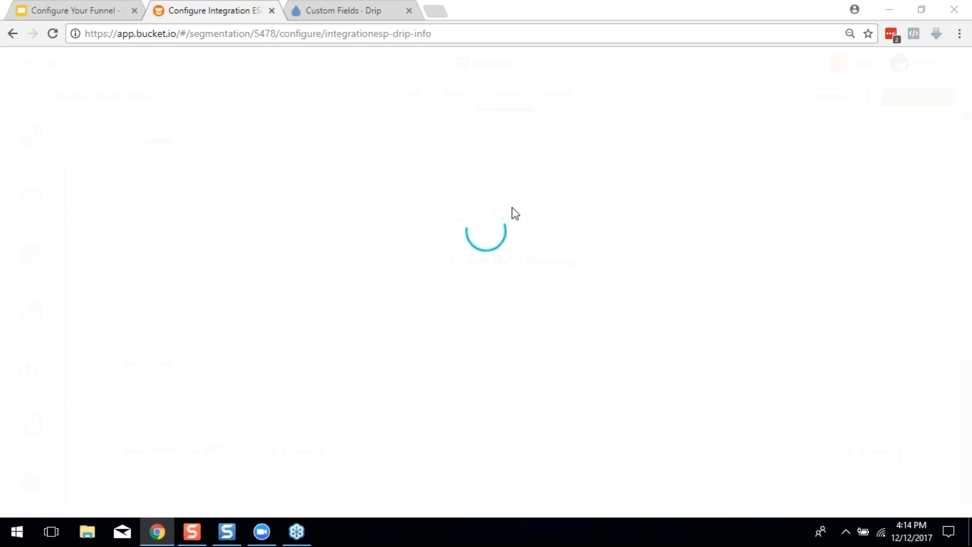
scroll(782, 261, down, 15)
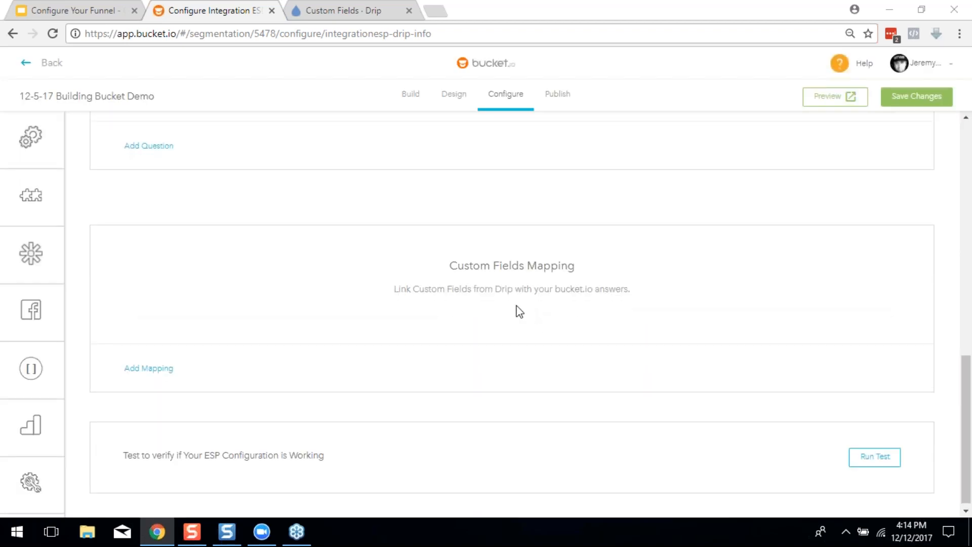
Add a custom-field mapping linking the age question to Drip's Age field
click(308, 7)
click(226, 9)
click(157, 373)
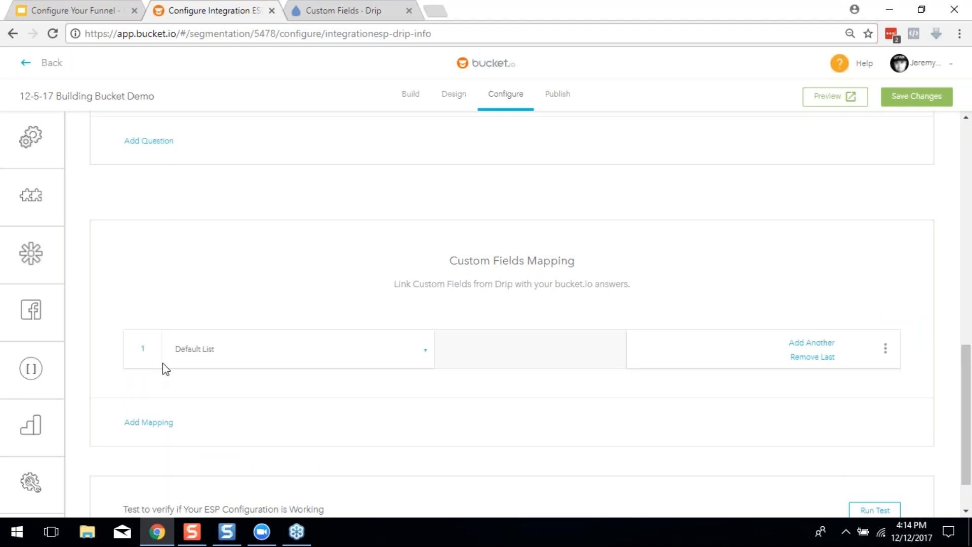
click(277, 361)
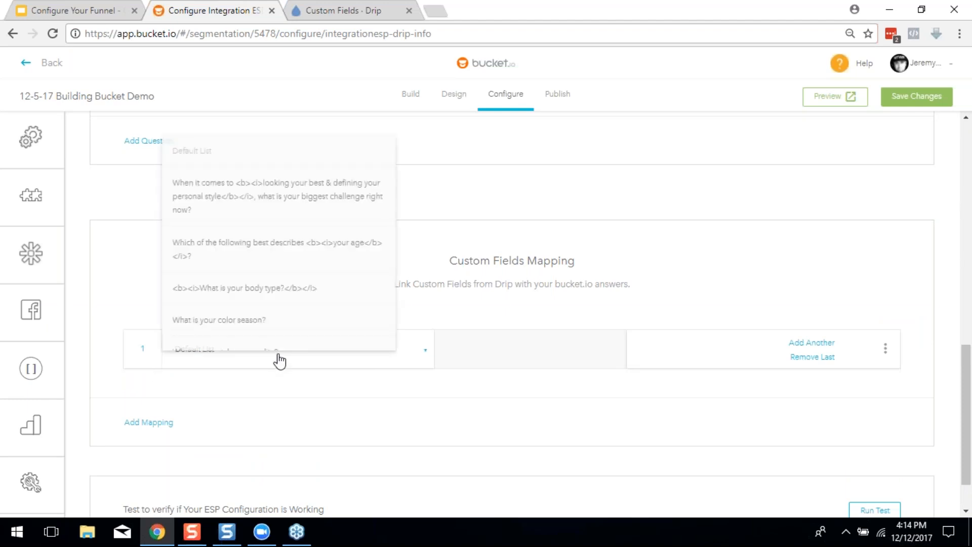
click(255, 251)
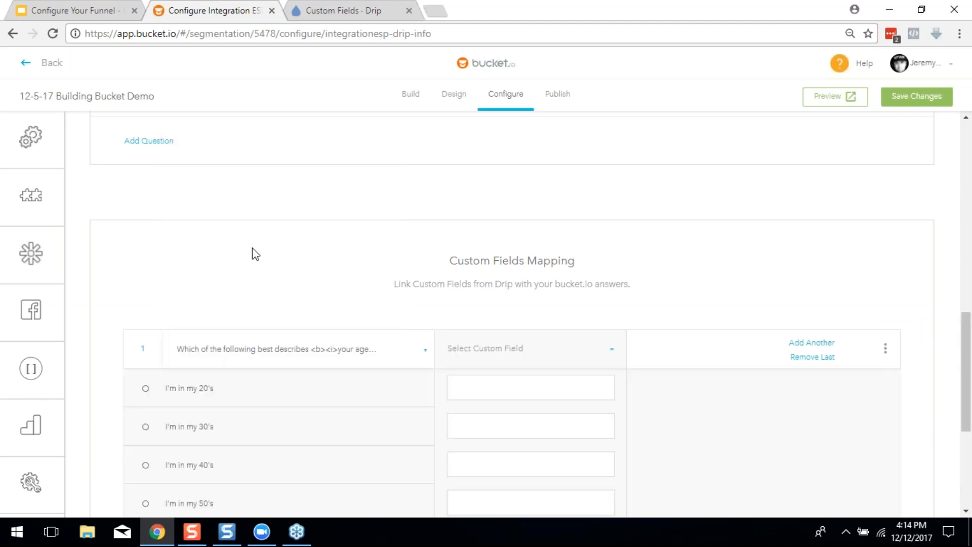
click(540, 348)
click(470, 385)
Enter the age answer values 20's, 30's, 40's, 50's and 60's
click(482, 389)
scroll(482, 388, down, 1)
scroll(560, 418, down, 1)
text(20)
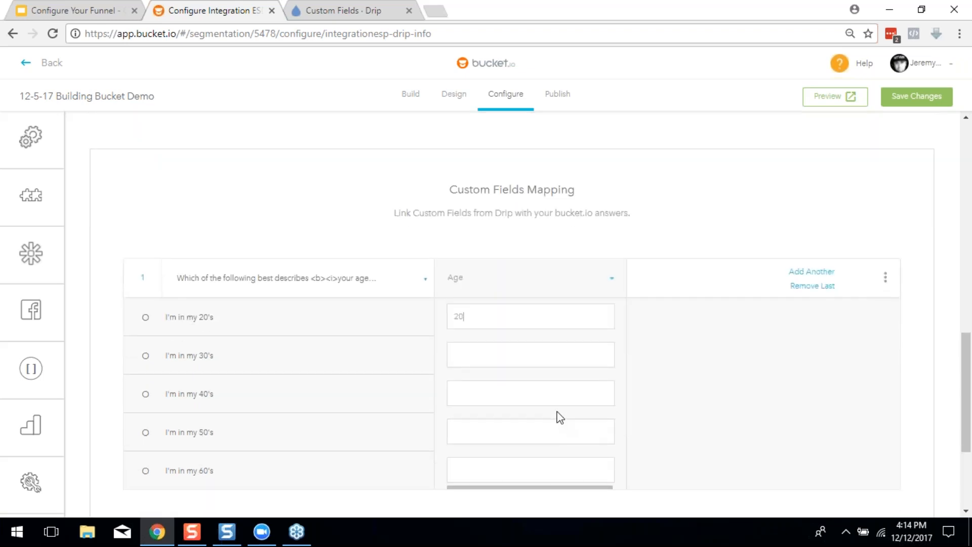
text('s)
key(Tab)
text(30's)
key(Tab)
text(40's)
key(Tab)
text(50's60's)
scroll(545, 360, down, 3)
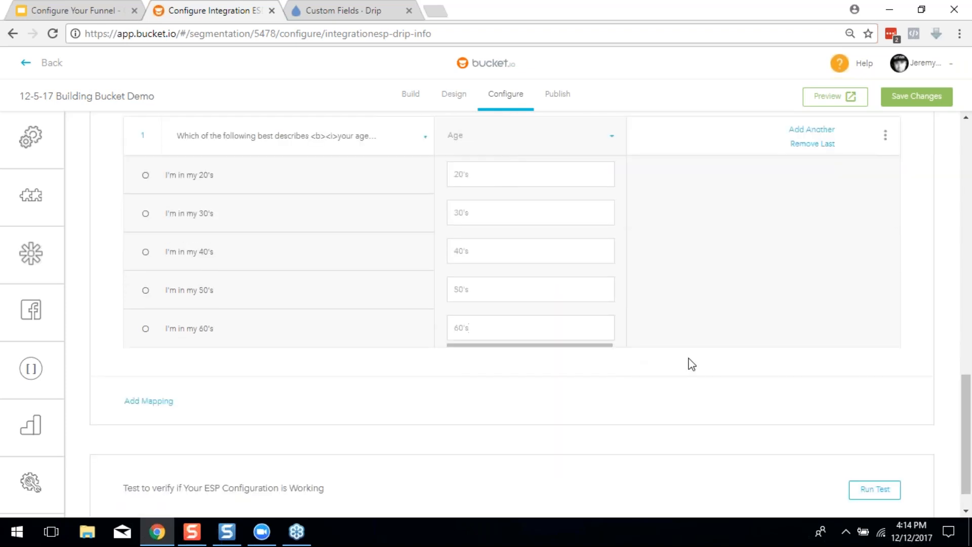
scroll(617, 380, up, 3)
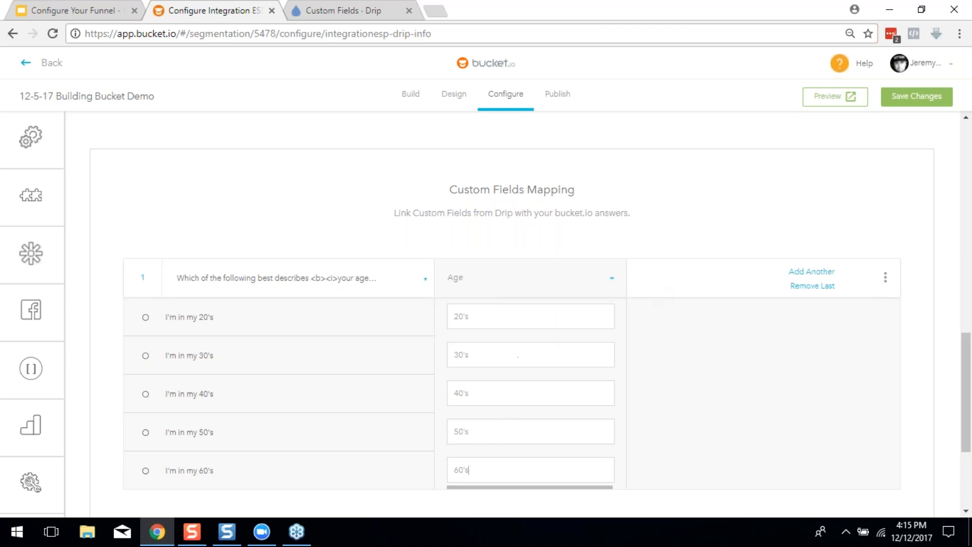
scroll(542, 395, down, 3)
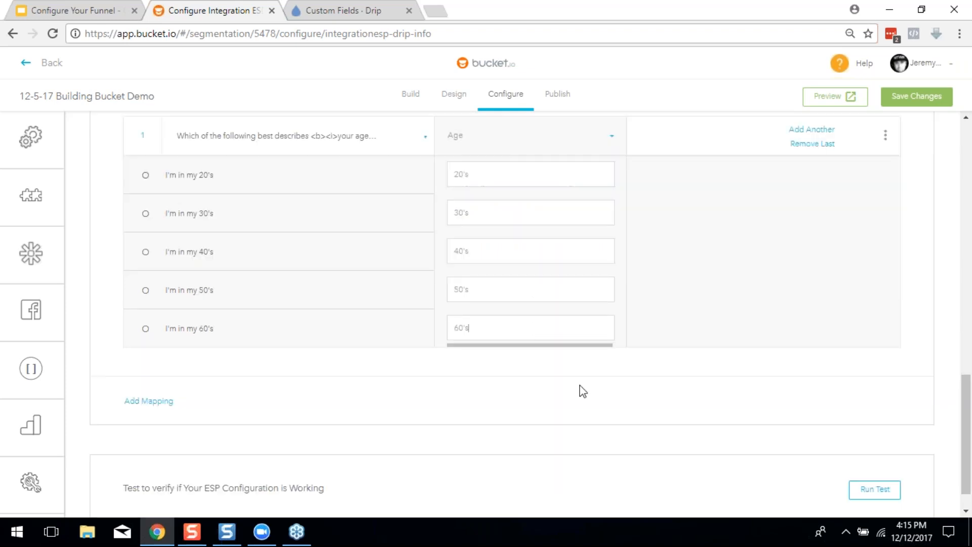
scroll(546, 282, up, 4)
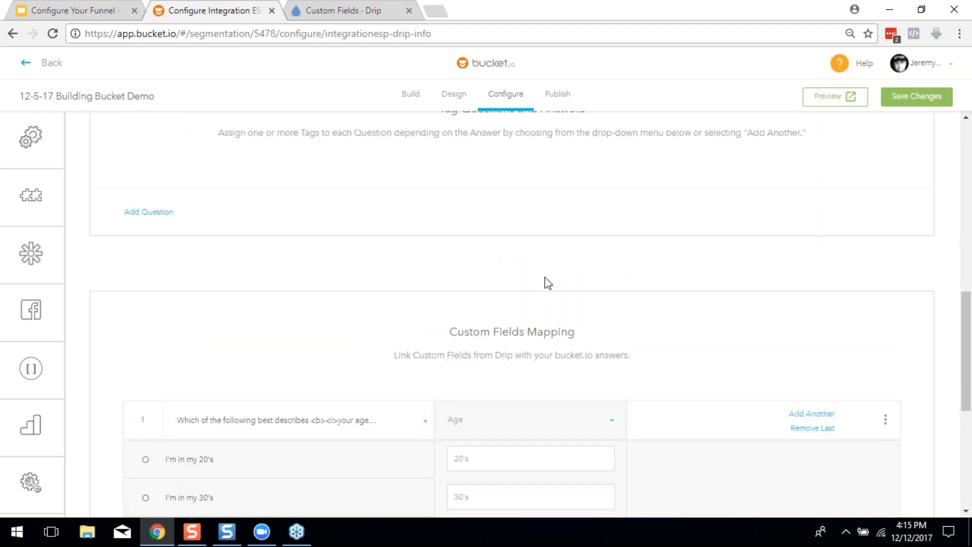
scroll(545, 282, down, 2)
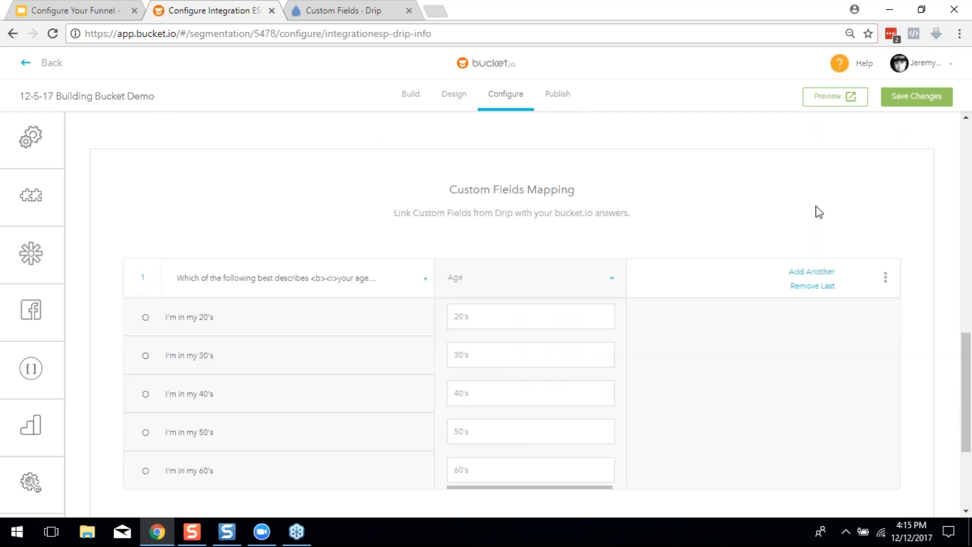
scroll(152, 405, down, 3)
Add a second mapping row for the 'What is your color season?' question
click(154, 363)
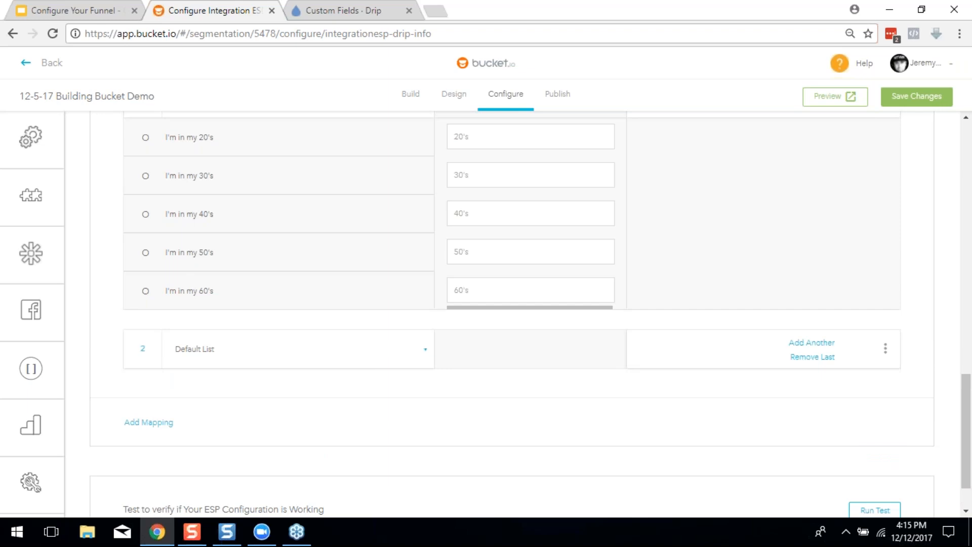
scroll(256, 454, down, 1)
click(205, 292)
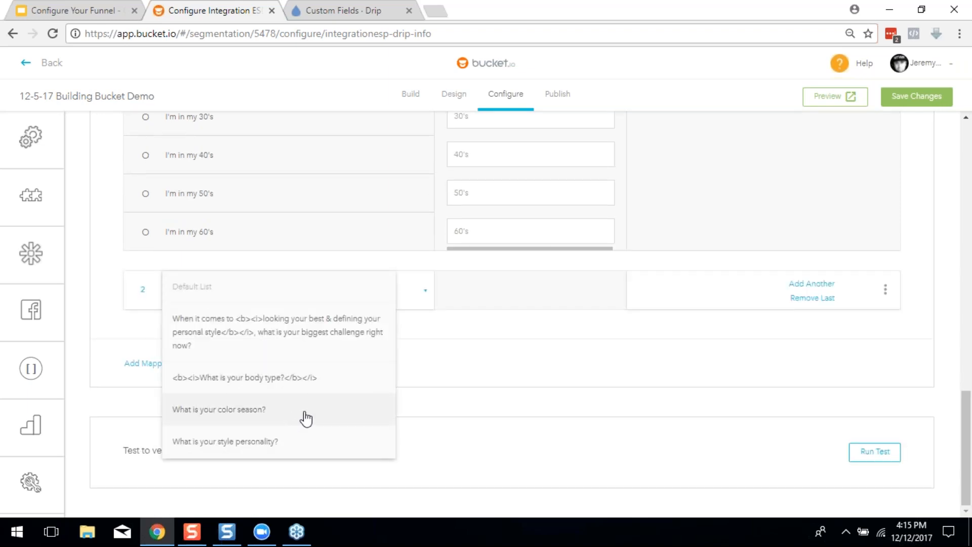
click(306, 419)
click(512, 298)
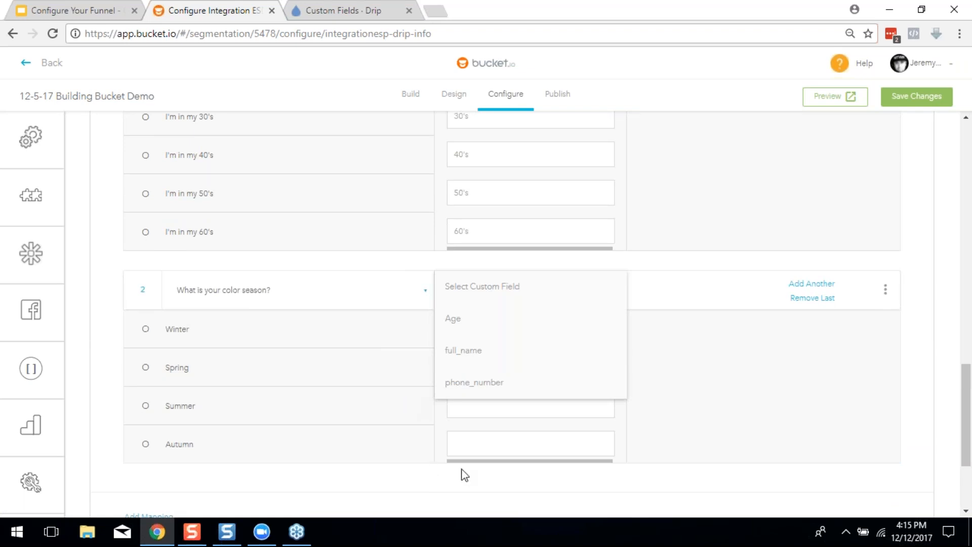
Browse the Drip custom fields and question choices for mapping 2, leaving no field chosen
scroll(349, 497, up, 4)
scroll(530, 313, down, 1)
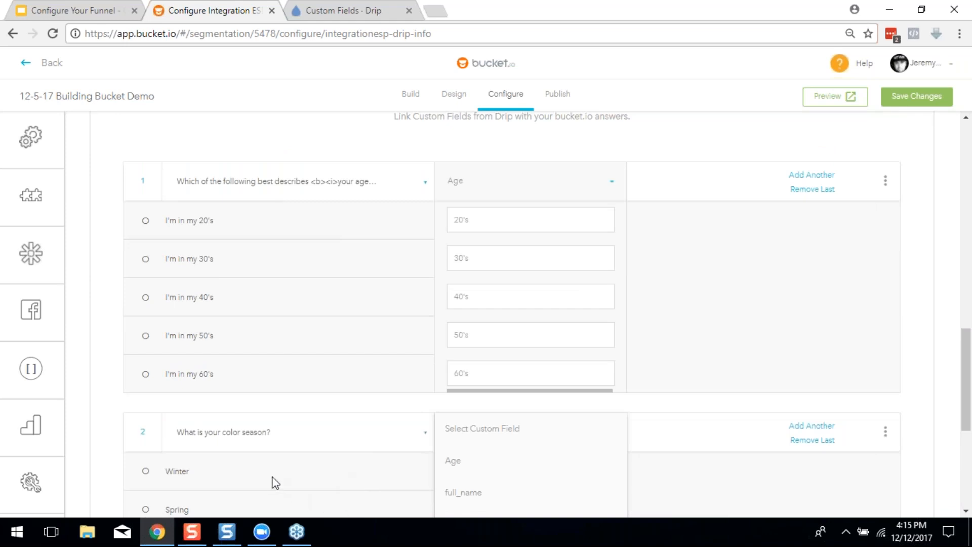
scroll(273, 482, up, 4)
scroll(278, 486, down, 15)
scroll(303, 461, up, 1)
scroll(327, 439, up, 2)
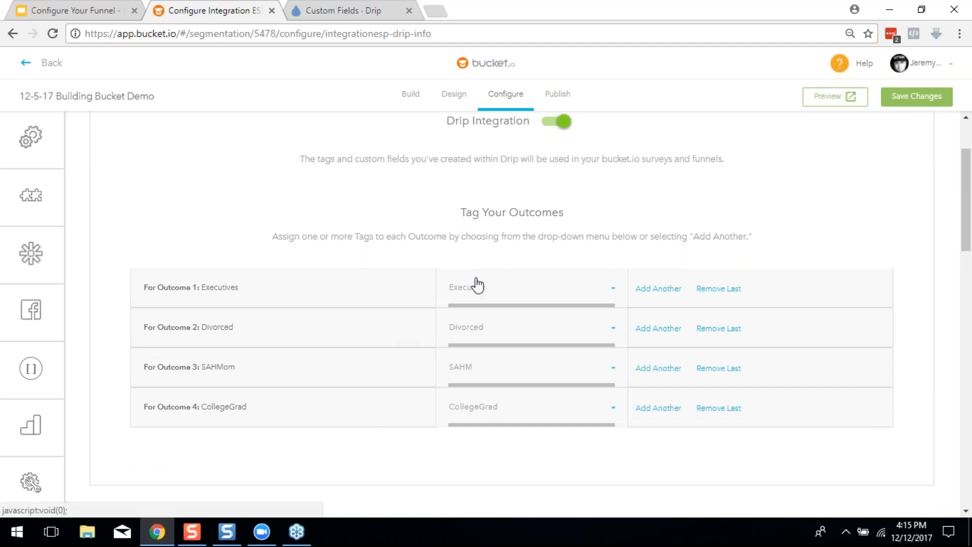
scroll(512, 362, down, 8)
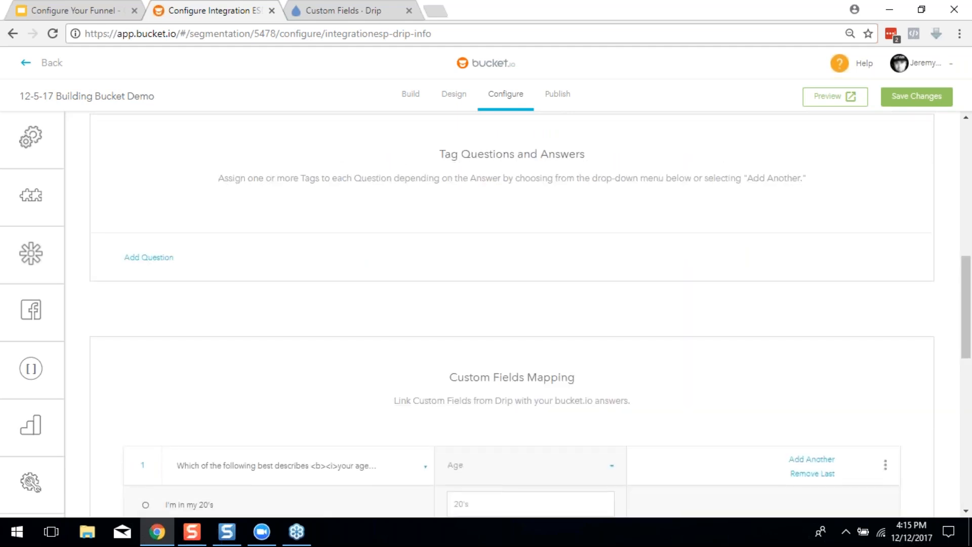
scroll(433, 453, down, 3)
scroll(432, 449, down, 1)
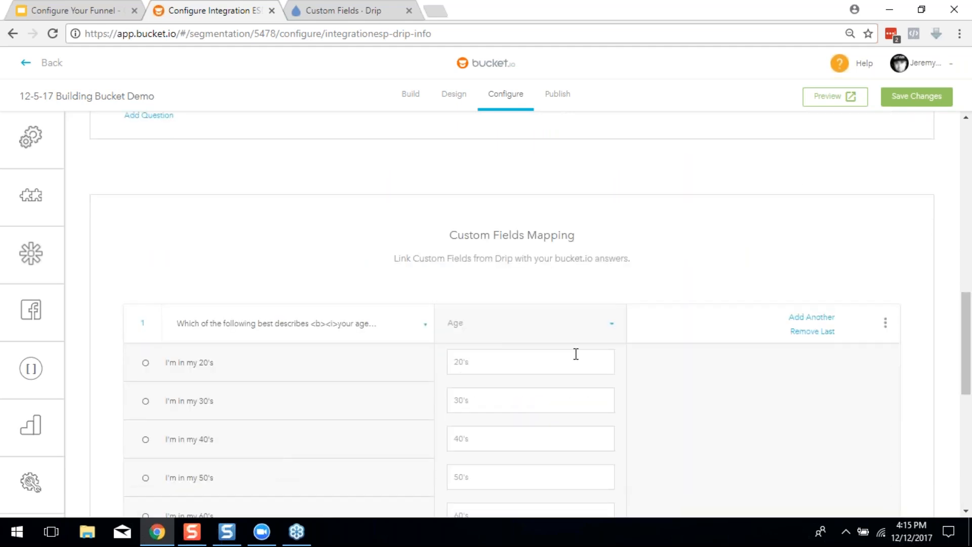
scroll(576, 354, down, 4)
click(576, 357)
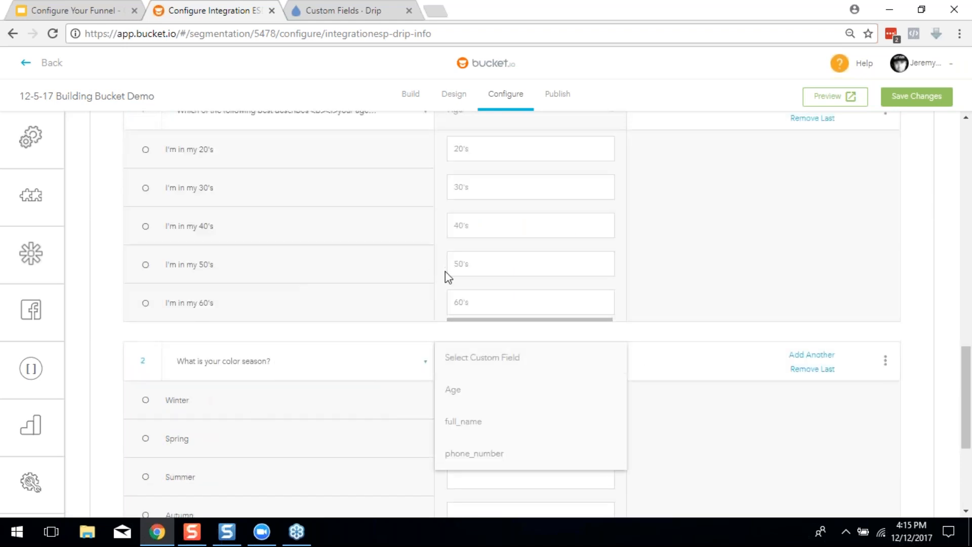
scroll(295, 320, down, 1)
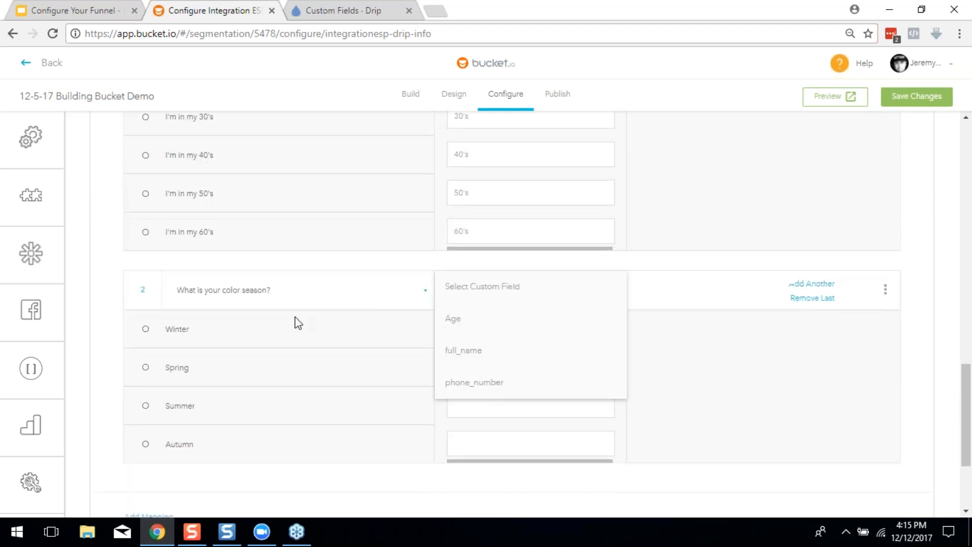
click(296, 290)
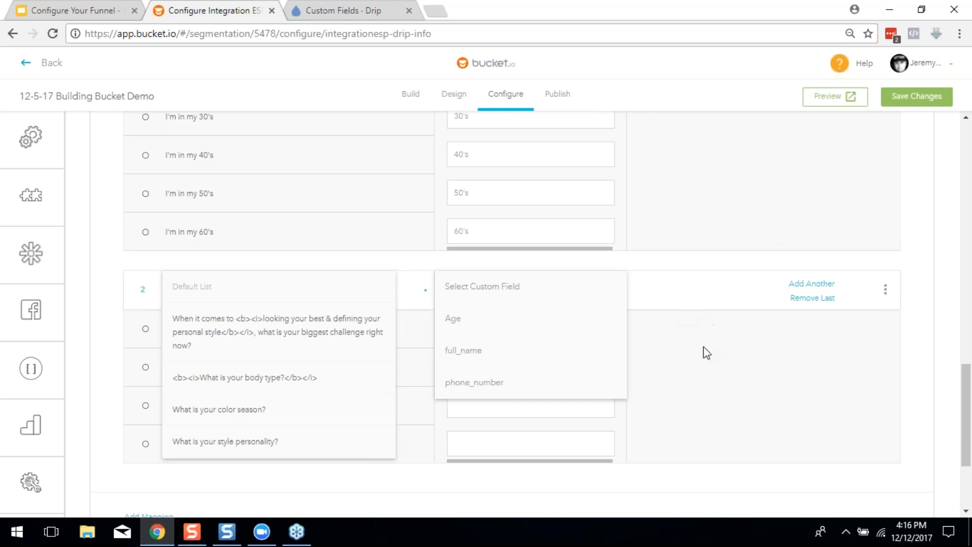
scroll(704, 346, down, 3)
Delete the color season mapping row and save the Drip integration with only the age mapping
scroll(247, 368, up, 2)
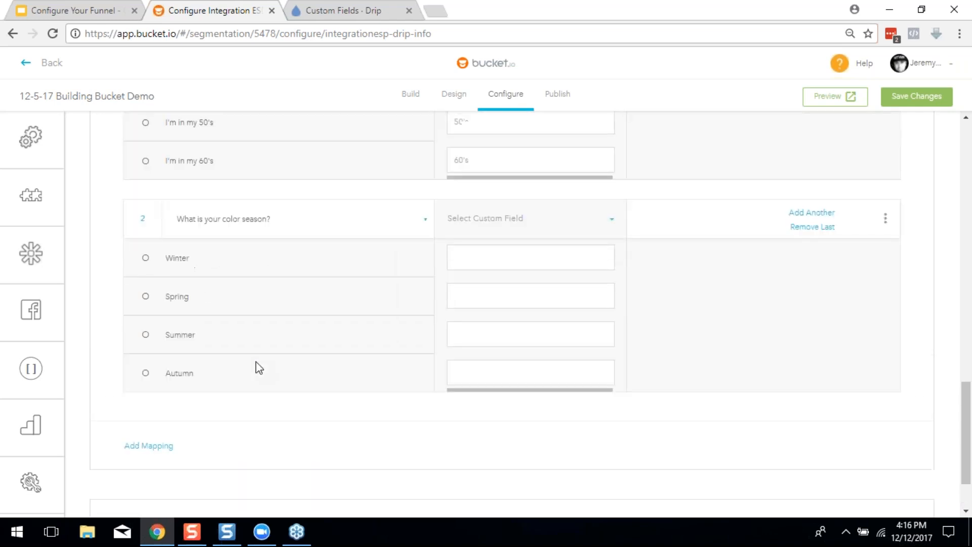
click(885, 218)
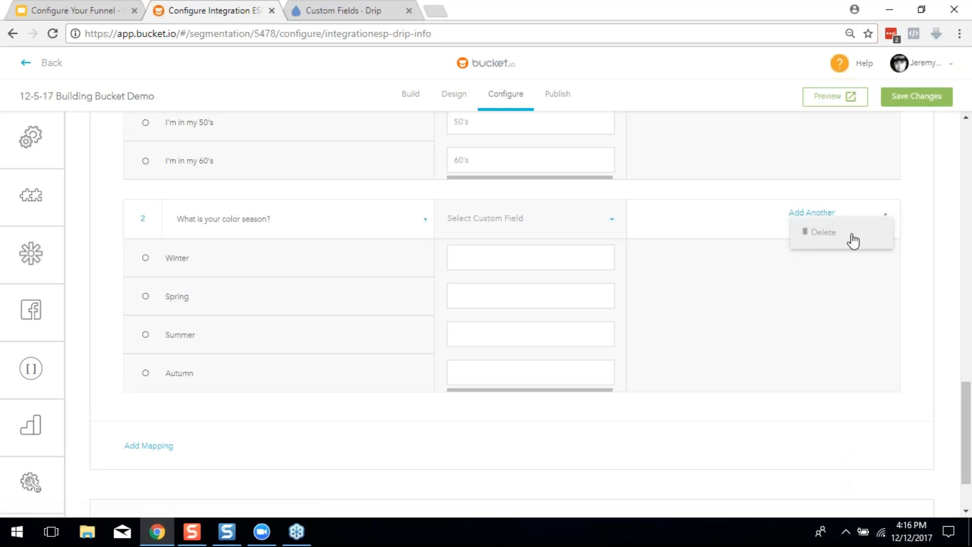
click(849, 240)
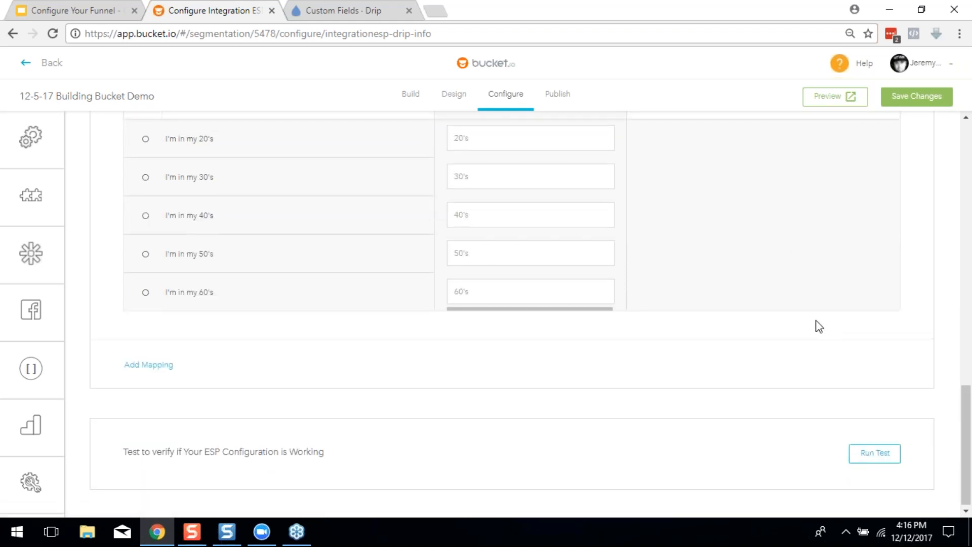
scroll(901, 121, up, 4)
click(909, 98)
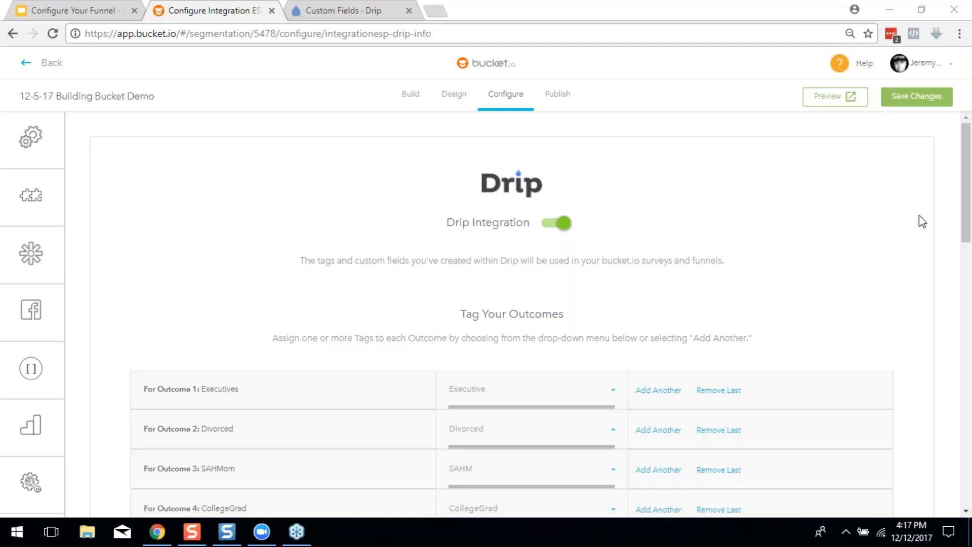
Return to the Configure Your Funnel deck and advance to the 'Connect Your Funnel to Email (Zapier)' slide
scroll(902, 328, down, 8)
scroll(901, 319, up, 8)
mouse_move(31, 205)
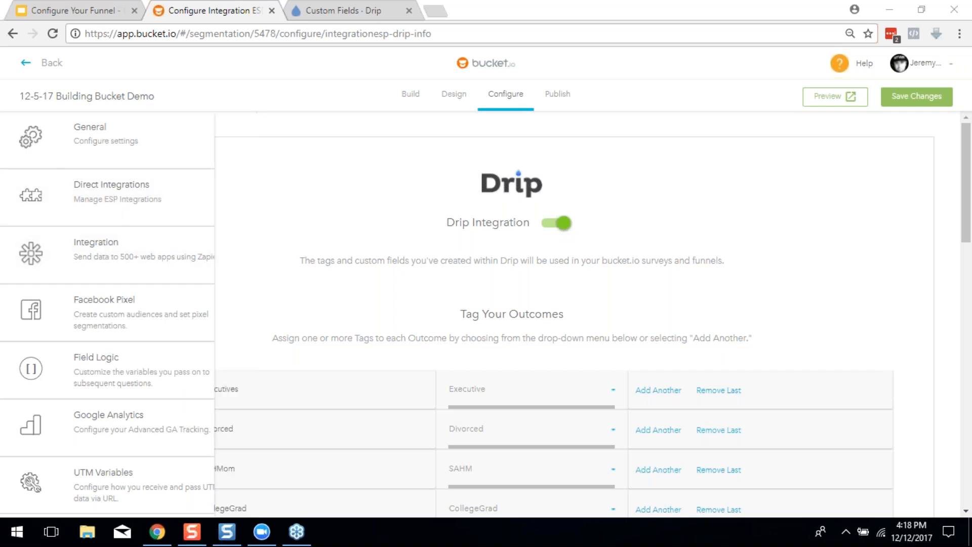
click(76, 10)
click(168, 190)
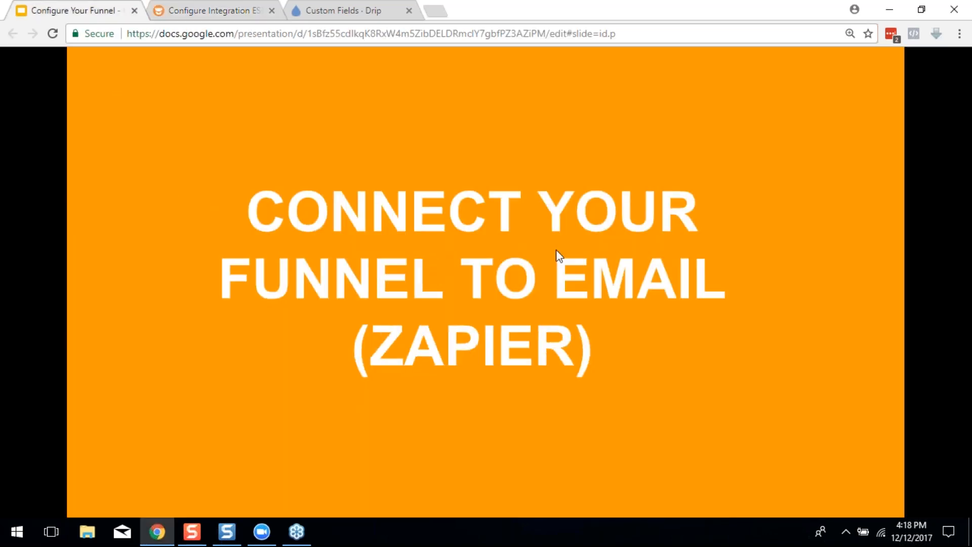
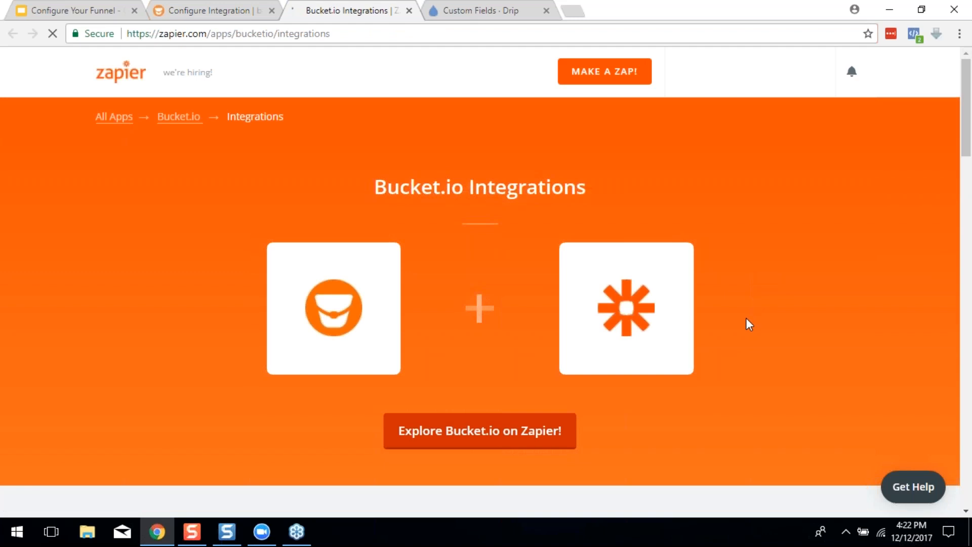
Sign out of the current Zapier account from its account menu
scroll(746, 318, down, 3)
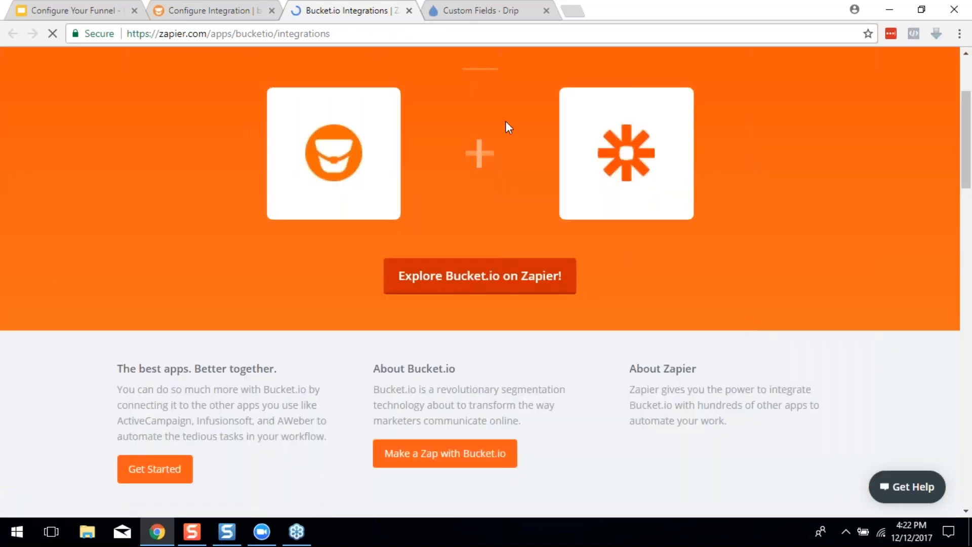
scroll(536, 238, up, 3)
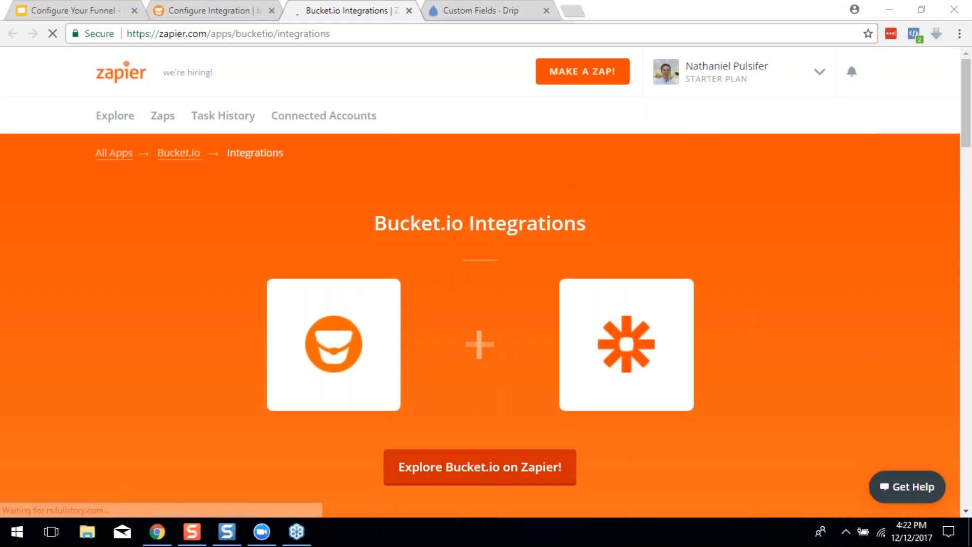
click(812, 80)
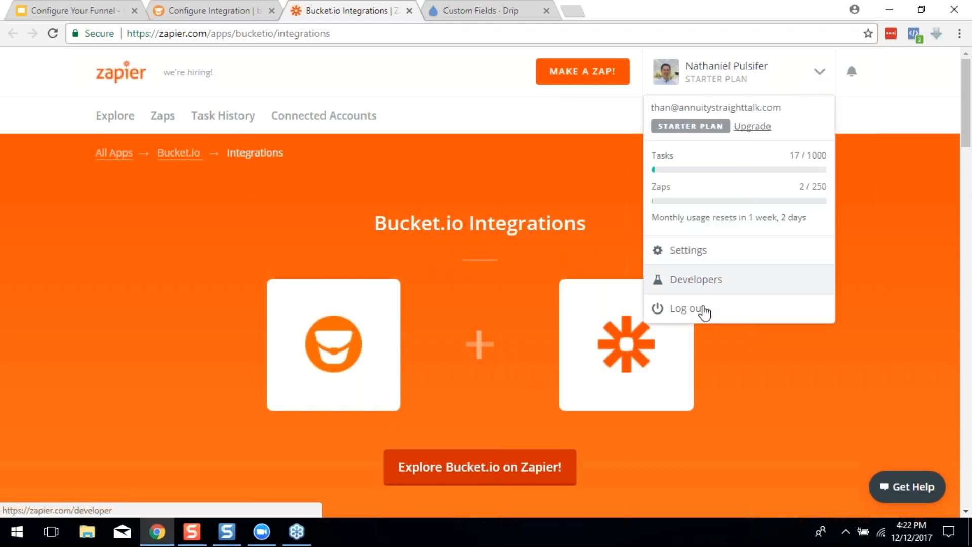
click(686, 309)
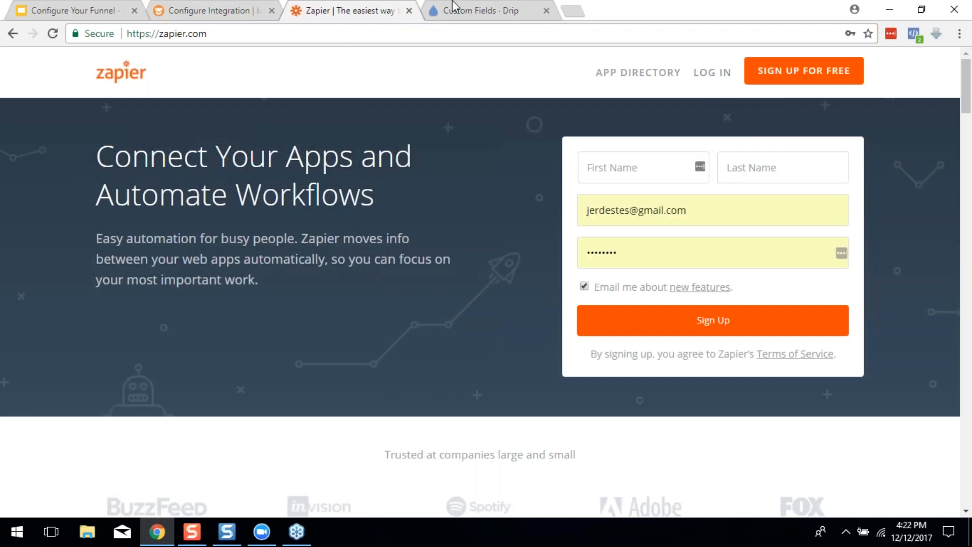
Close the Zapier tab and start a new Zapier integration using a test lead
click(409, 10)
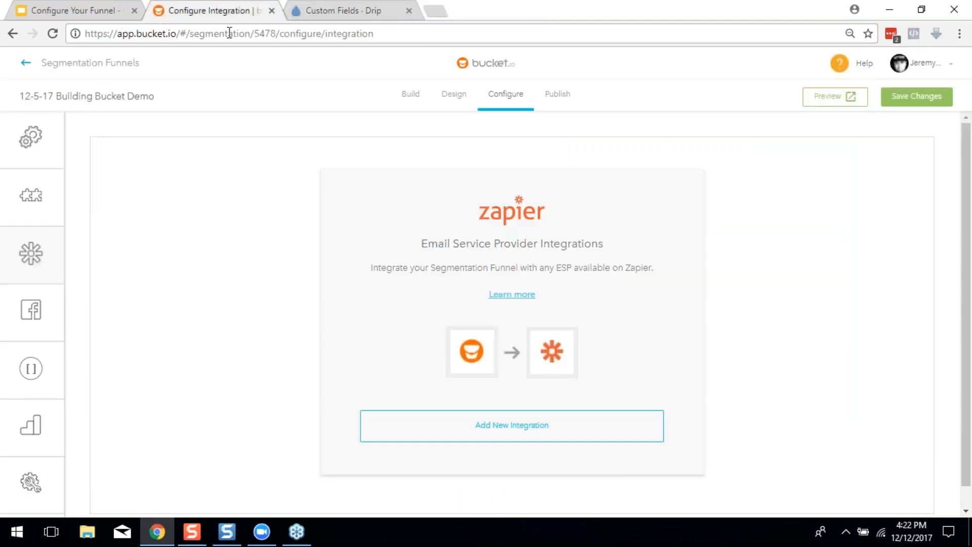
click(470, 425)
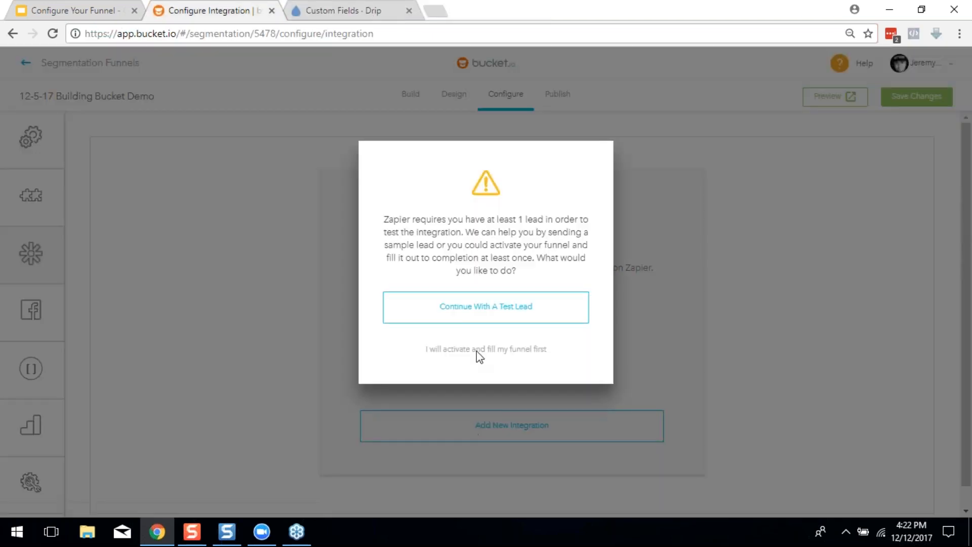
click(472, 316)
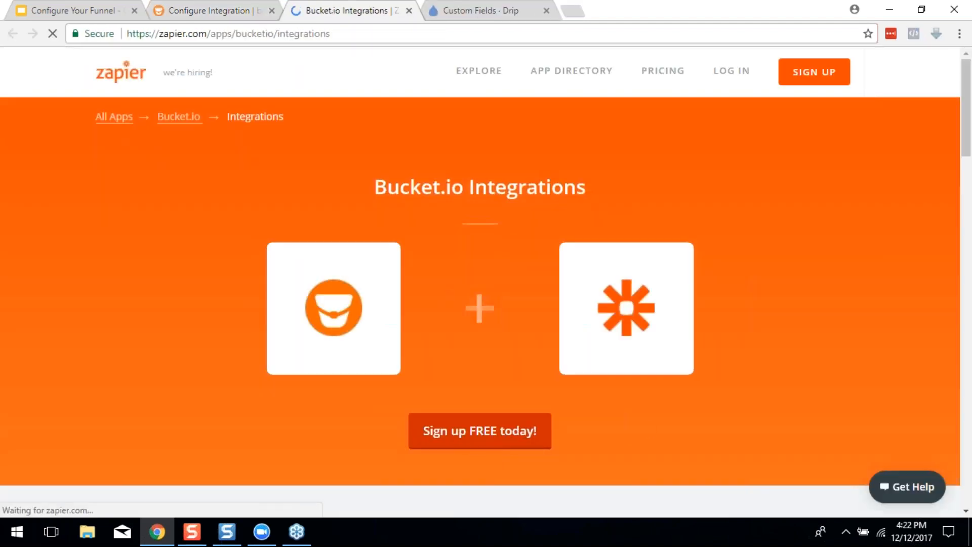
Log back into Zapier with the saved credentials instead of signing up
scroll(498, 322, down, 5)
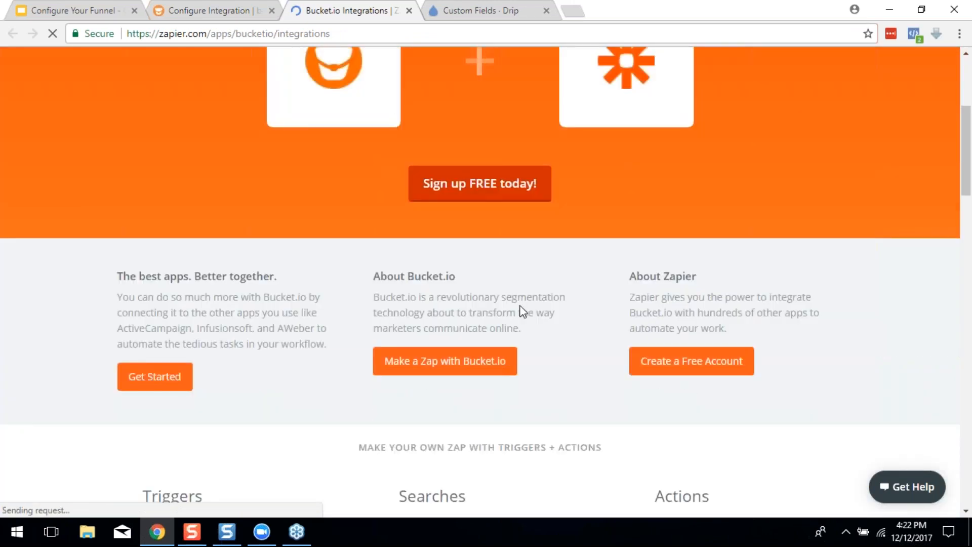
scroll(575, 172, down, 1)
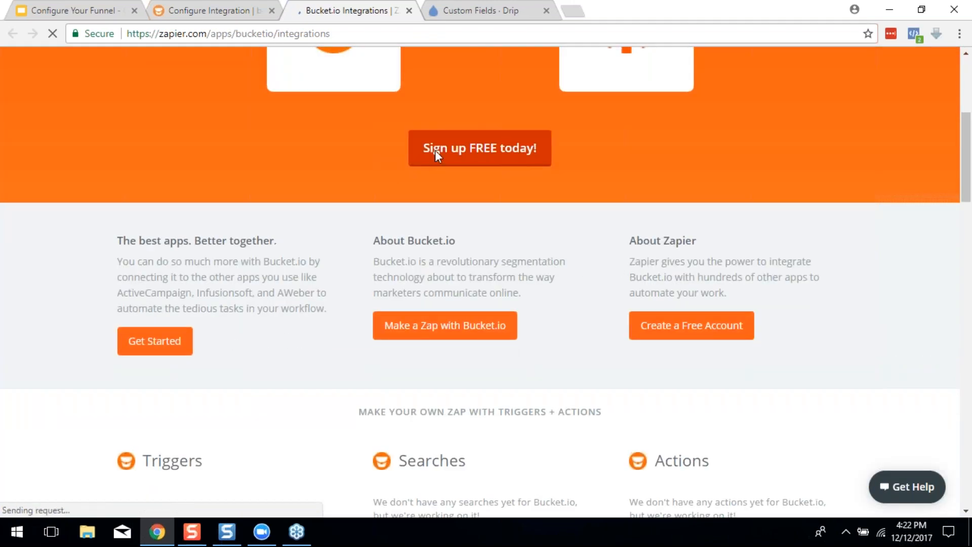
scroll(456, 228, up, 7)
click(469, 436)
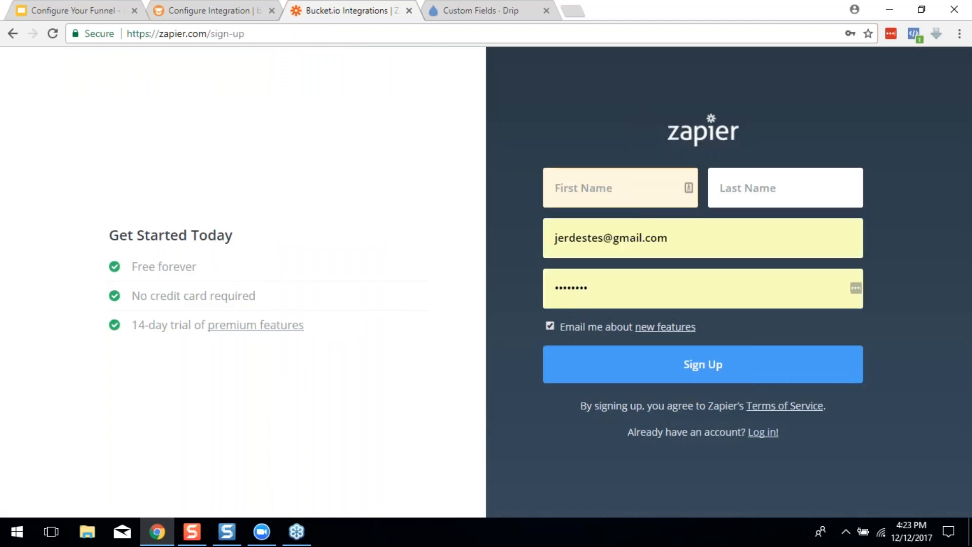
click(762, 432)
key(Return)
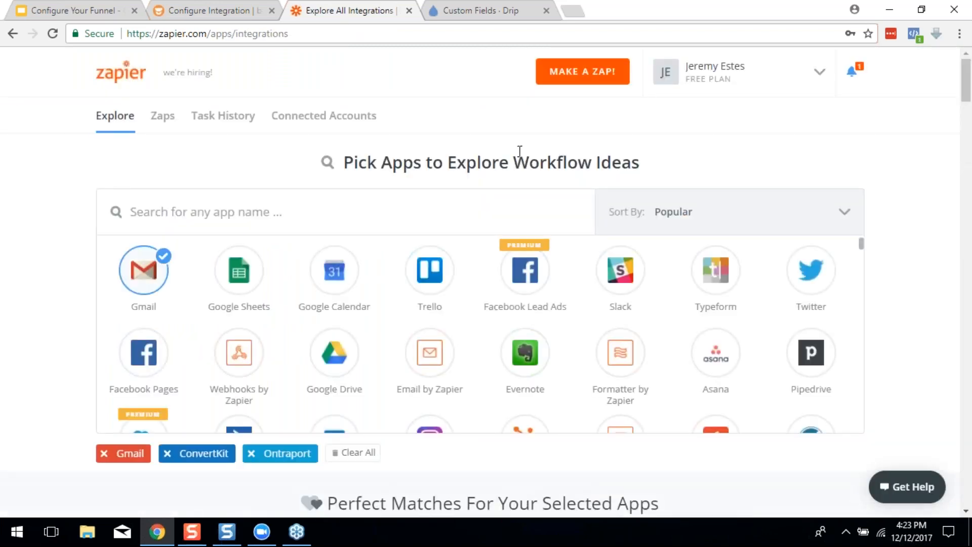
Close the extra Zapier tab and restart the Zapier integration with a test lead
click(409, 10)
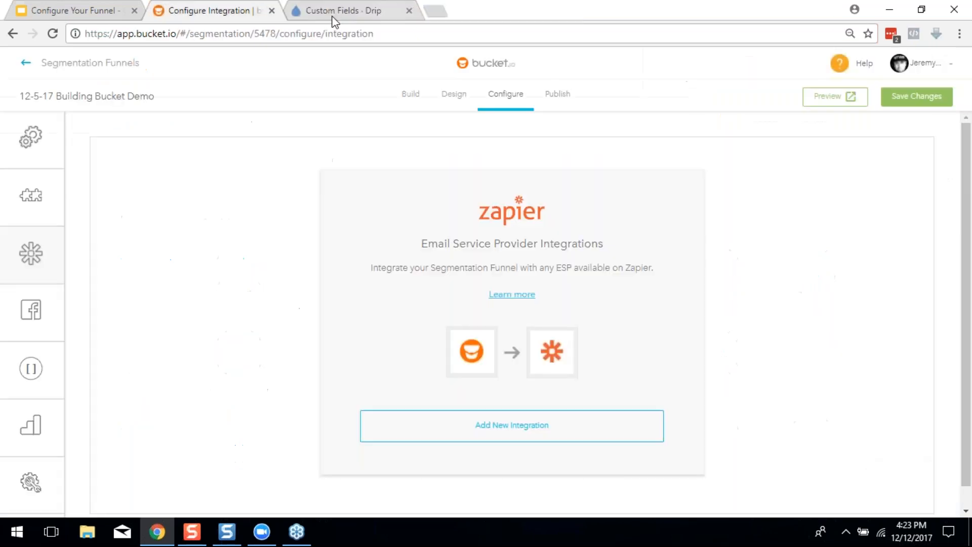
click(540, 425)
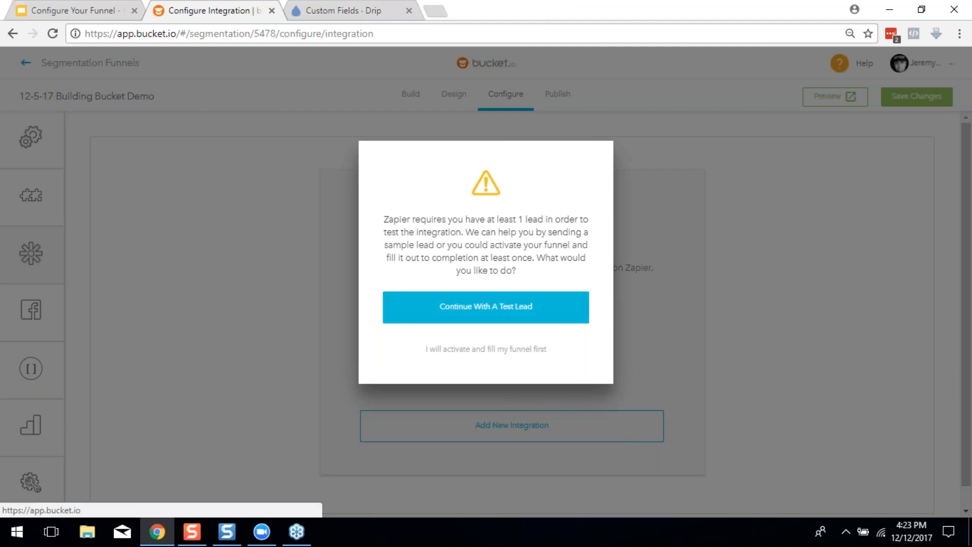
click(532, 306)
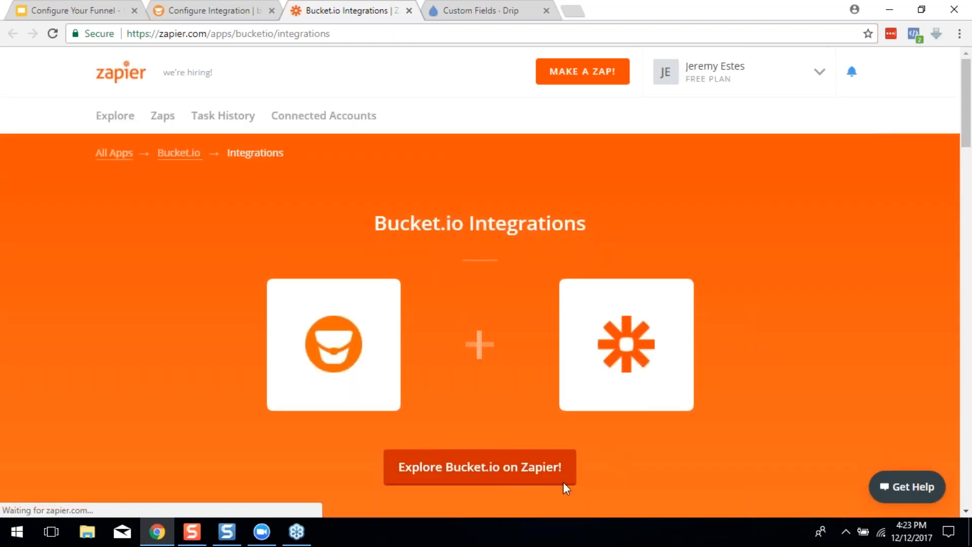
Explore Bucket.io integrations on Zapier and start building a new Zap
click(476, 472)
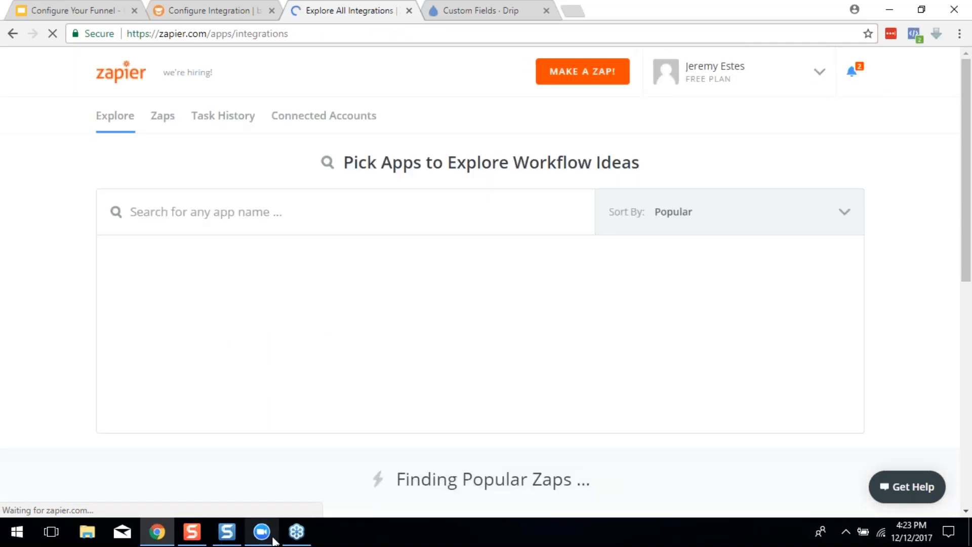
mouse_move(274, 540)
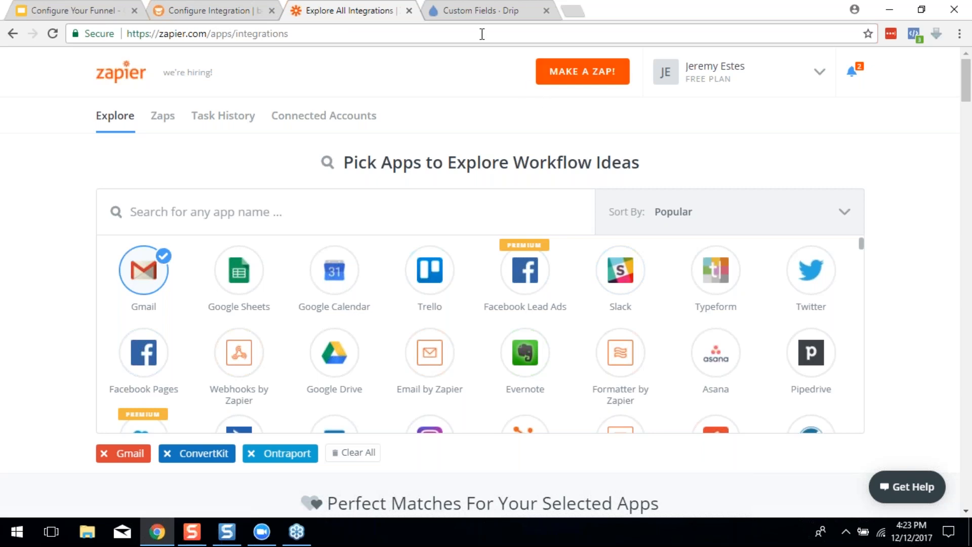
click(590, 68)
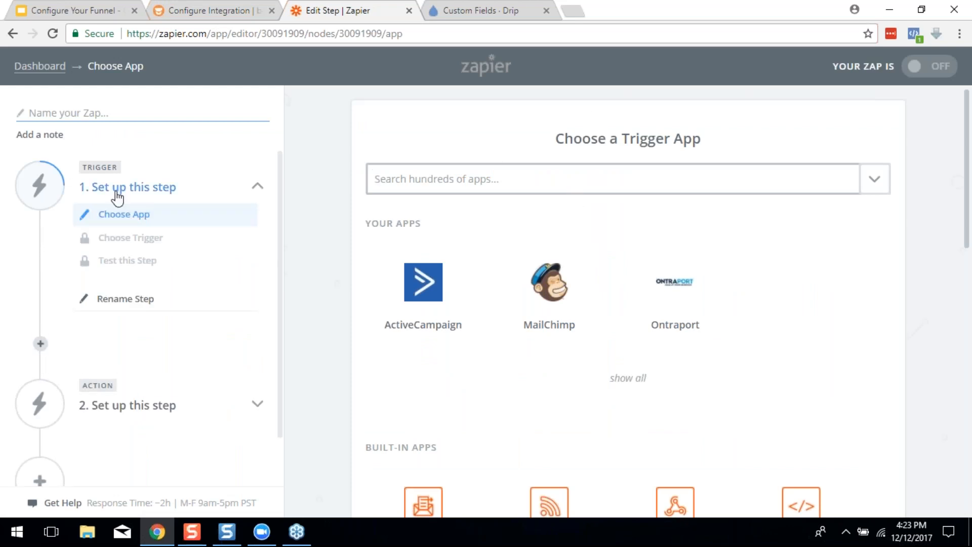
Set the new Zap's trigger to Bucket.io New Segmentation and save it
click(393, 175)
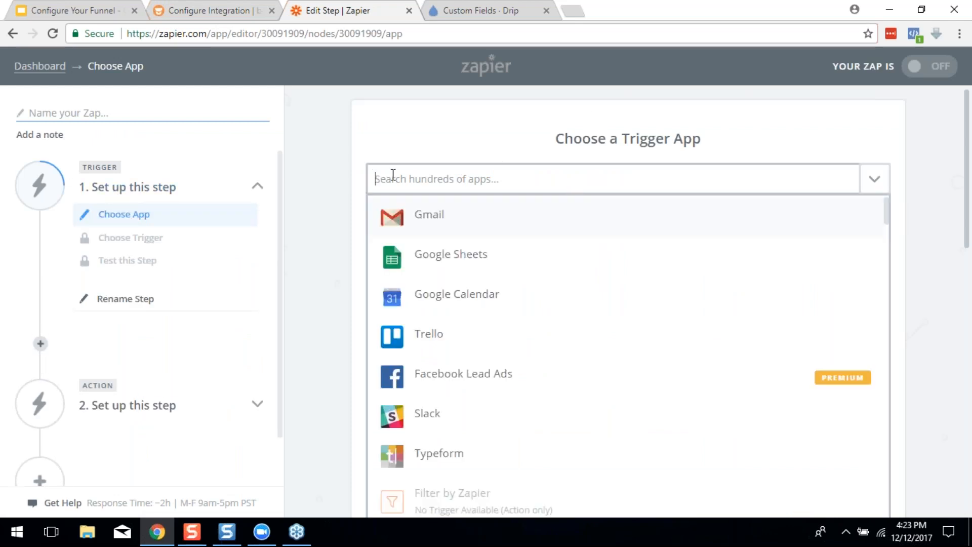
text(buck)
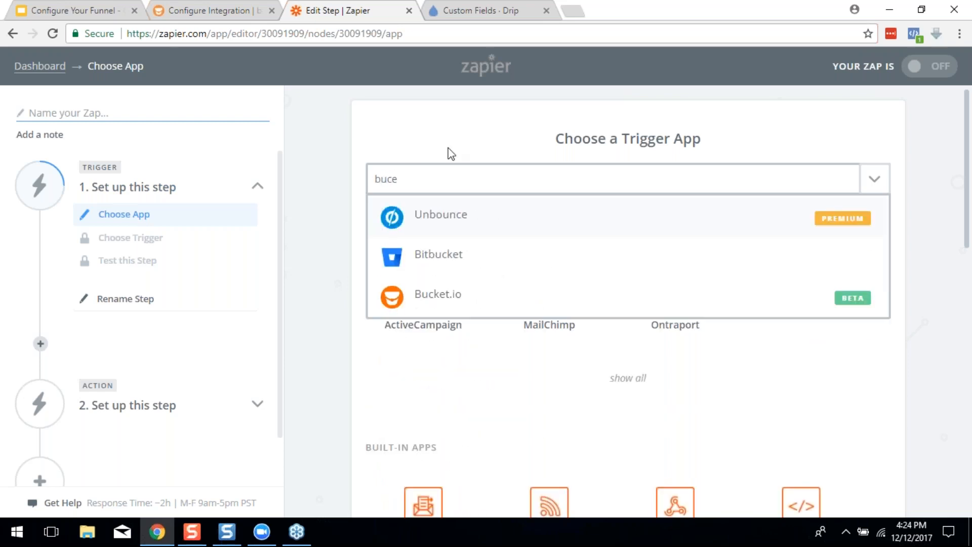
click(431, 298)
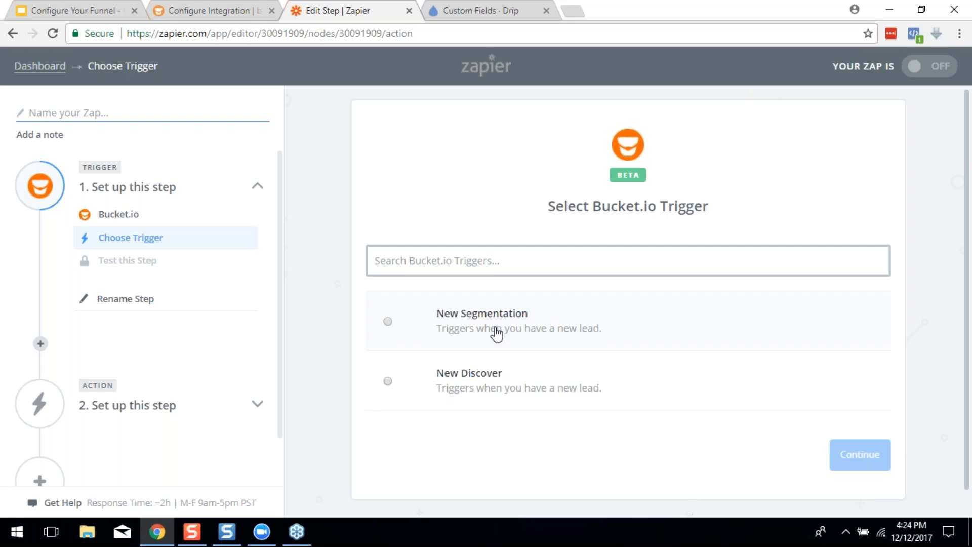
click(459, 328)
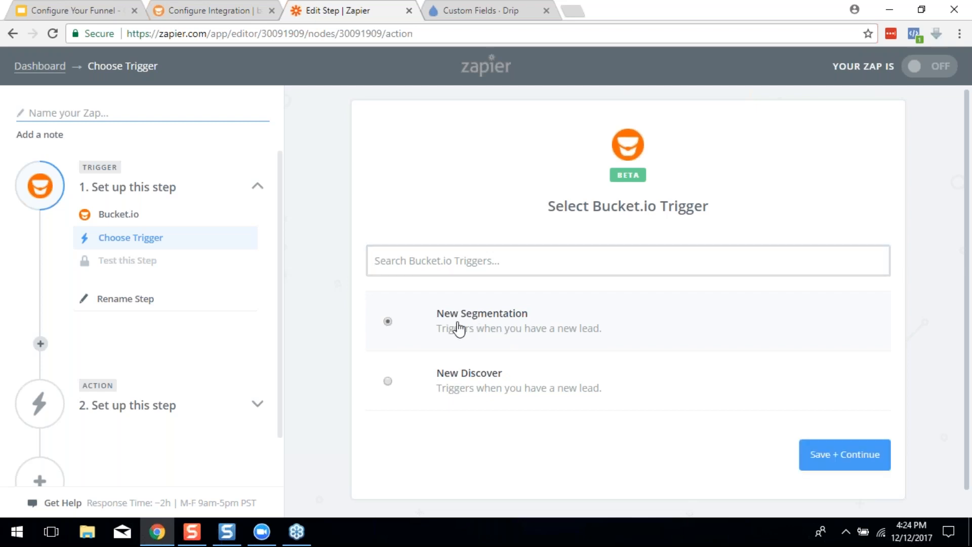
click(854, 461)
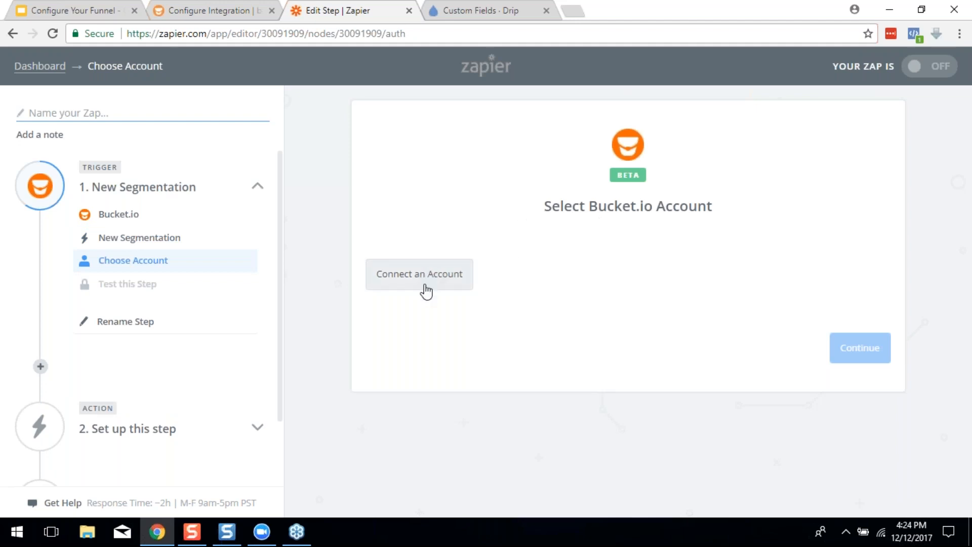
click(465, 288)
click(216, 4)
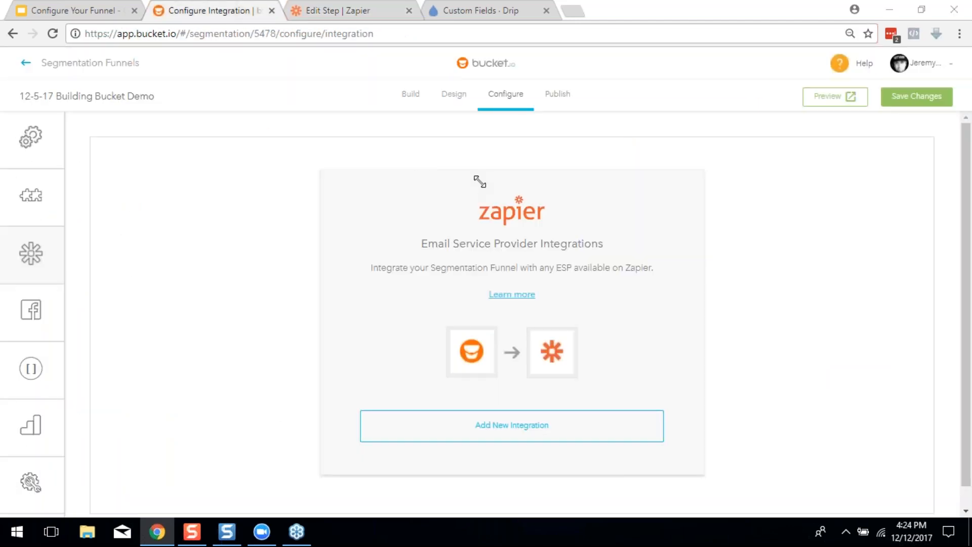
Copy the API key from bucket.io's Account Settings page, then go back to Zapier
click(918, 67)
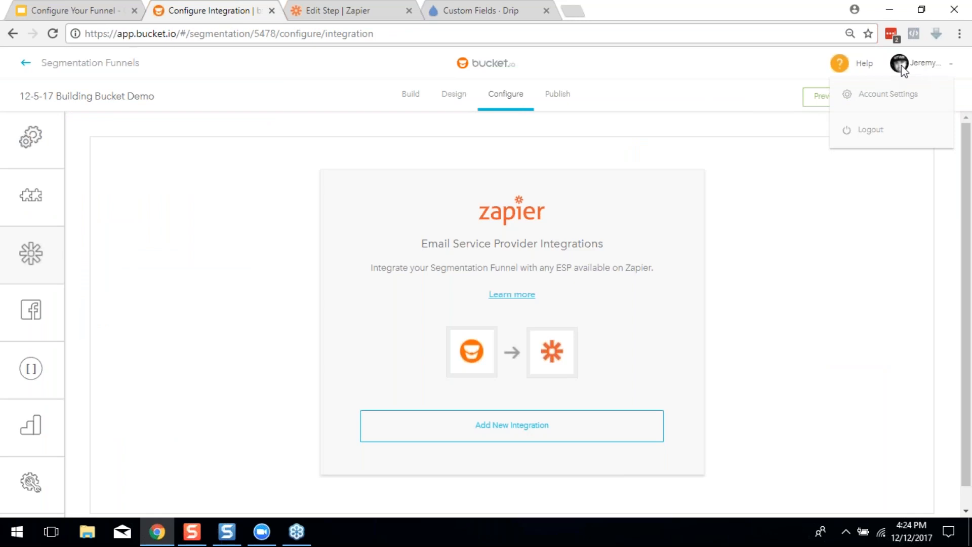
click(884, 96)
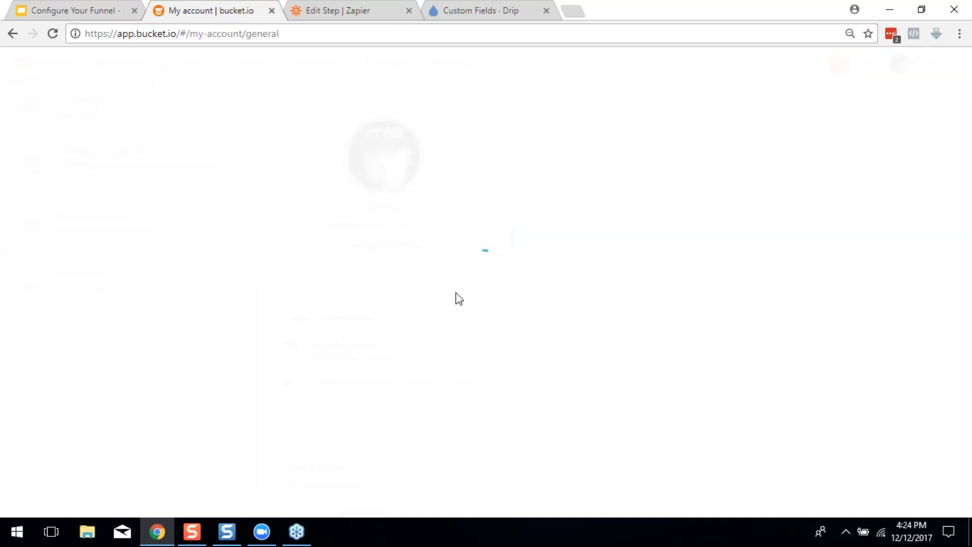
scroll(460, 291, down, 3)
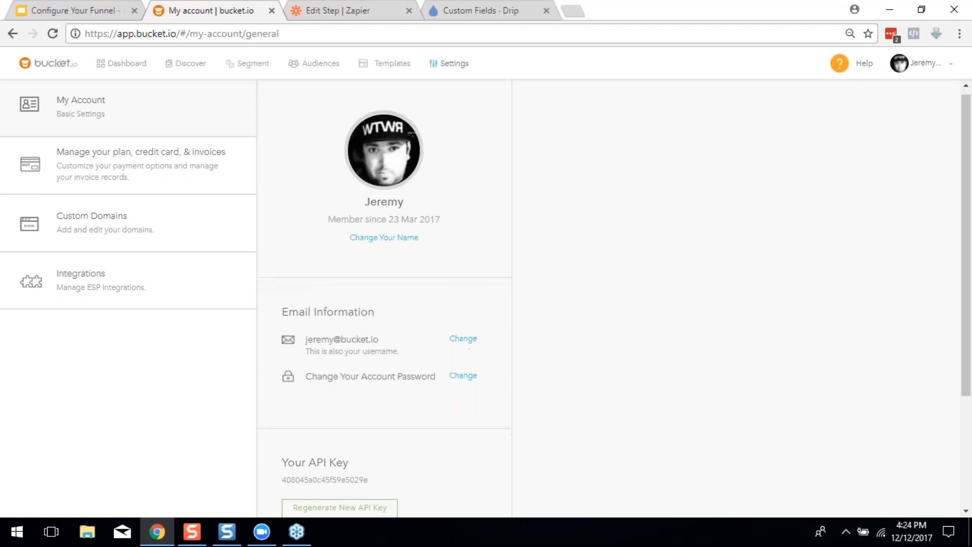
drag(378, 323, 292, 324)
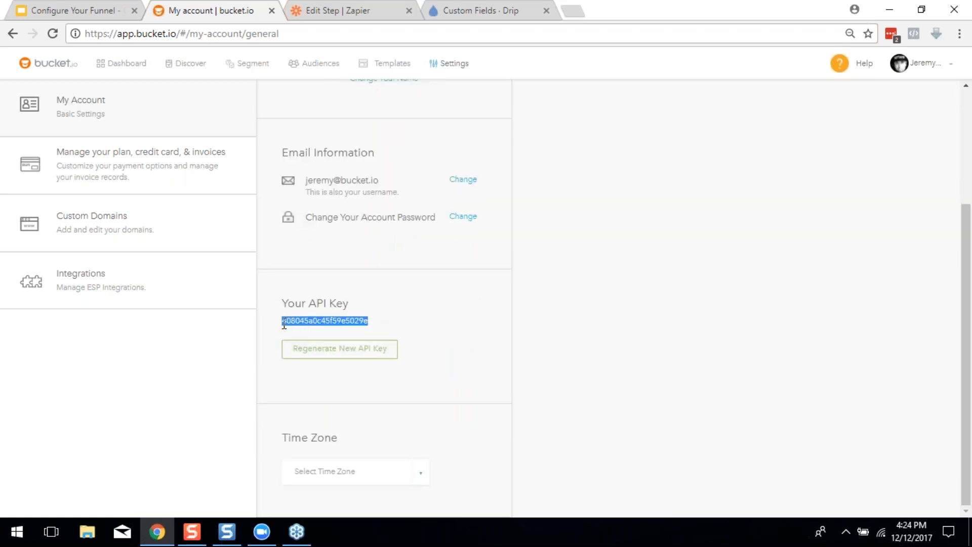
right_click(284, 325)
click(304, 332)
right_click(352, 318)
click(360, 330)
click(356, 6)
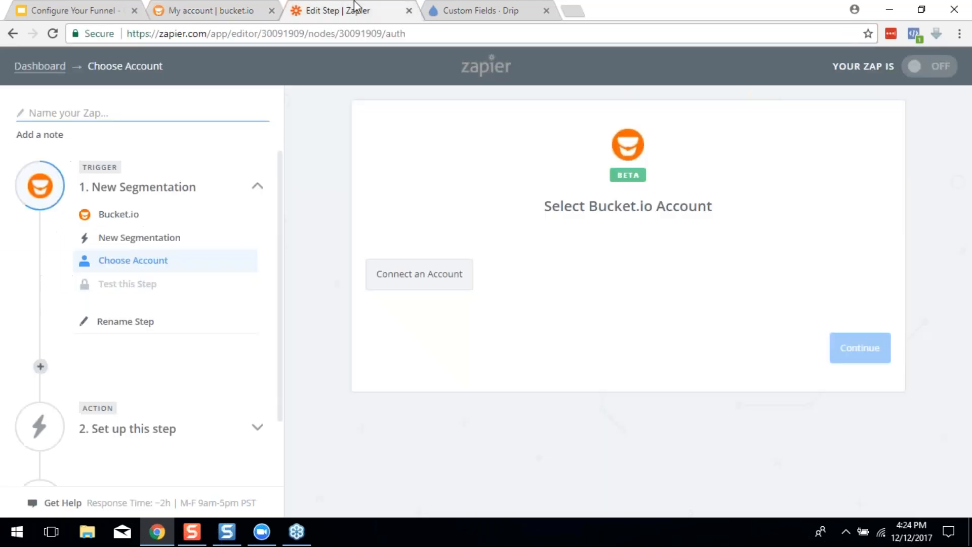
Connect a Bucket.io account in Zapier by pasting the API key and authorizing access
click(428, 279)
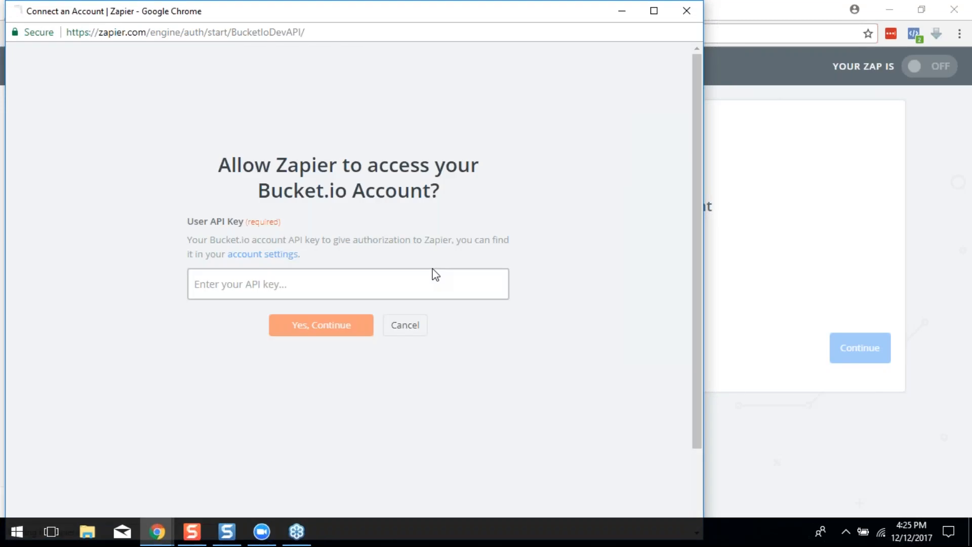
right_click(303, 285)
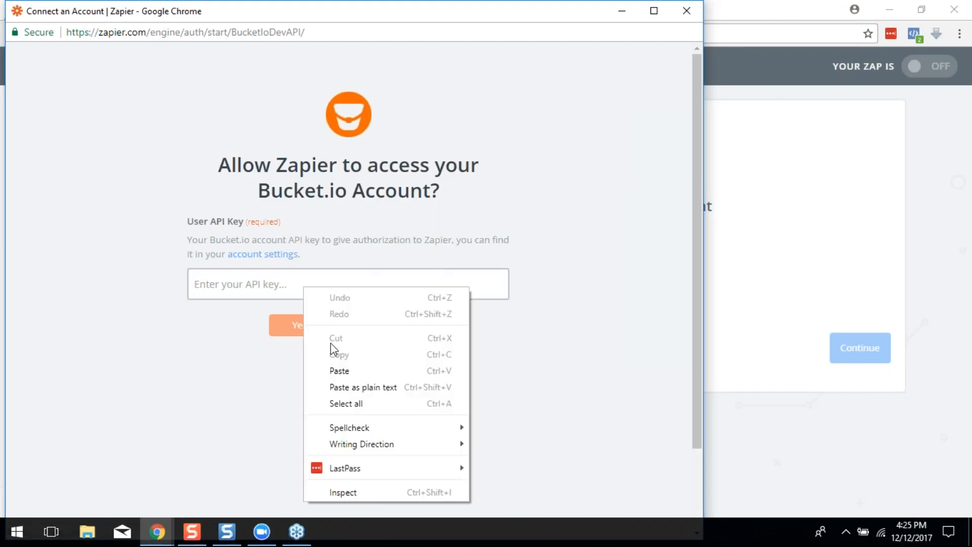
click(340, 370)
click(324, 330)
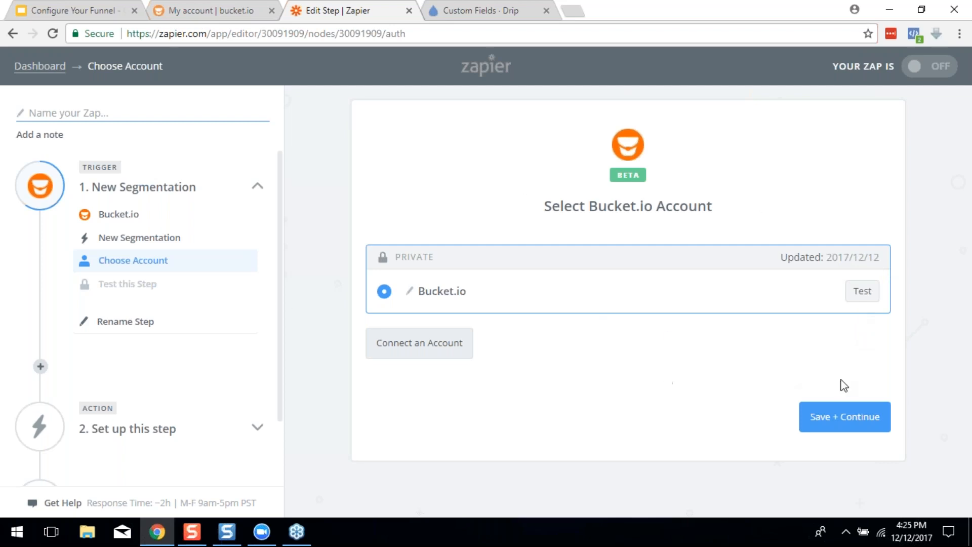
click(844, 416)
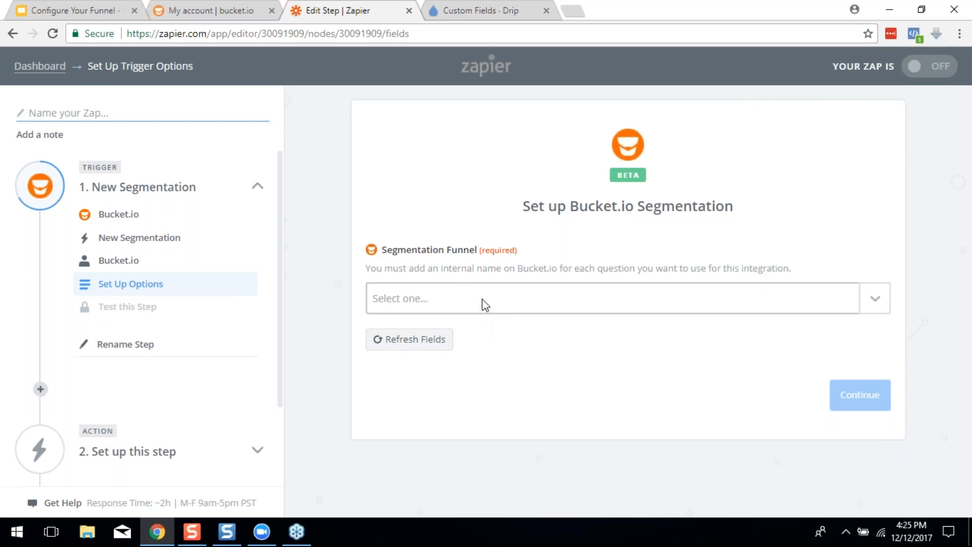
Choose 12-5-17 Building Bucket Demo as the trigger's Segmentation Funnel
click(448, 297)
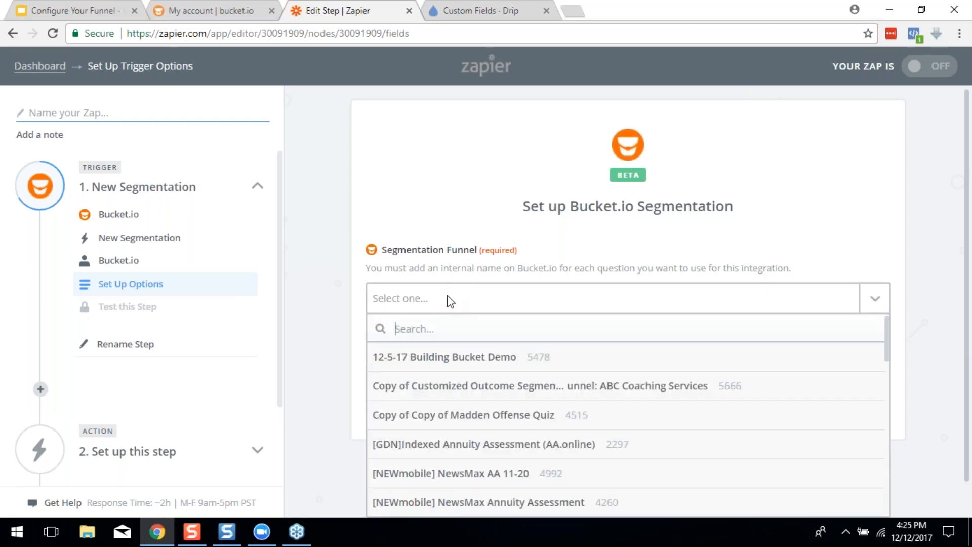
click(421, 358)
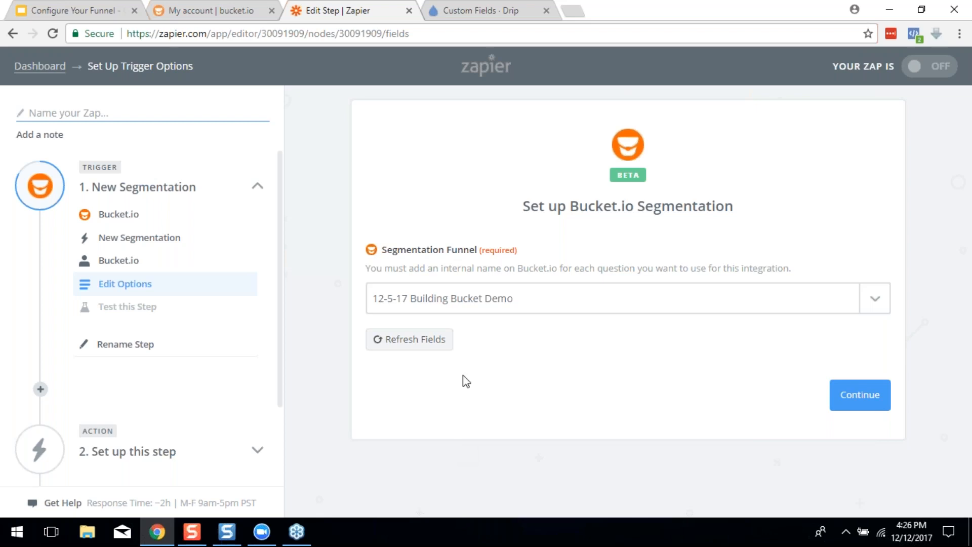
click(499, 297)
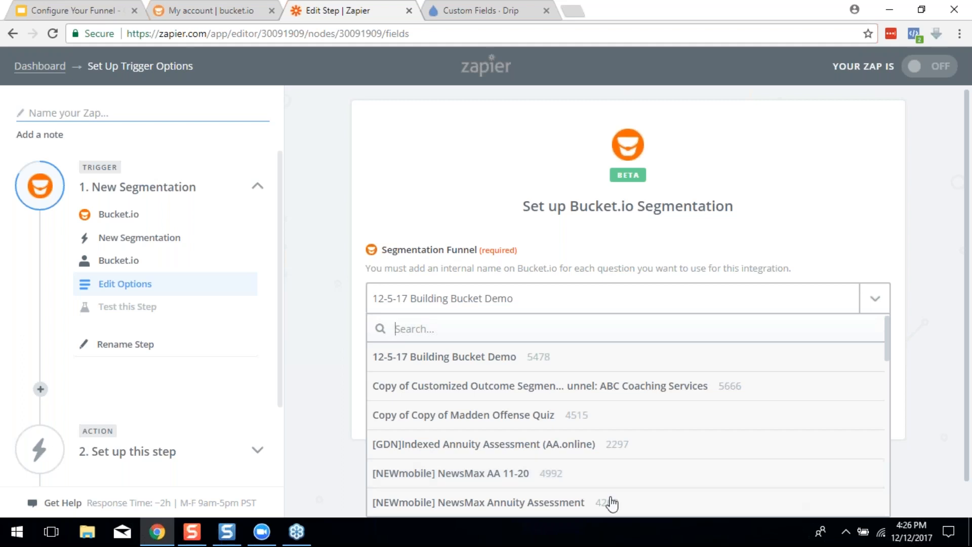
Reselect 12-5-17 Building Bucket Demo and continue to the trigger test
click(446, 359)
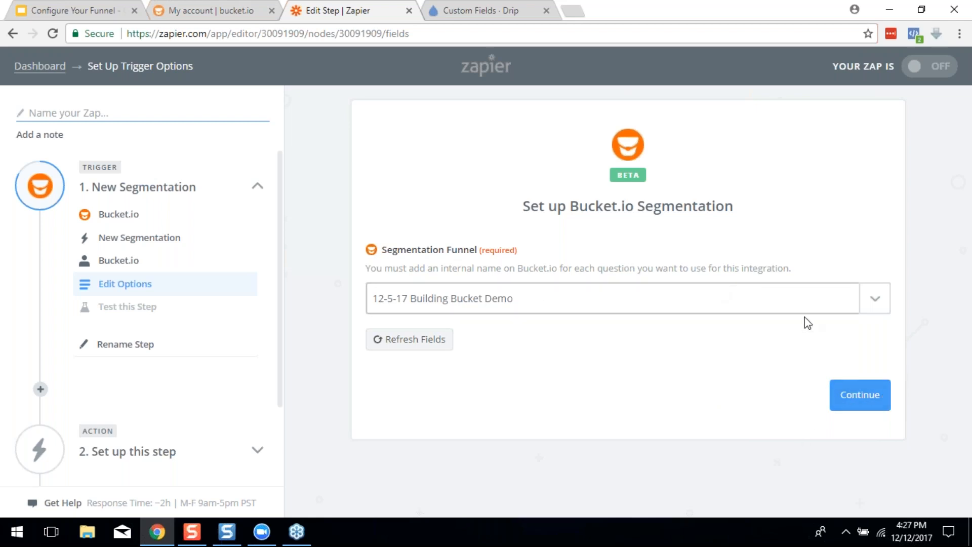
click(871, 402)
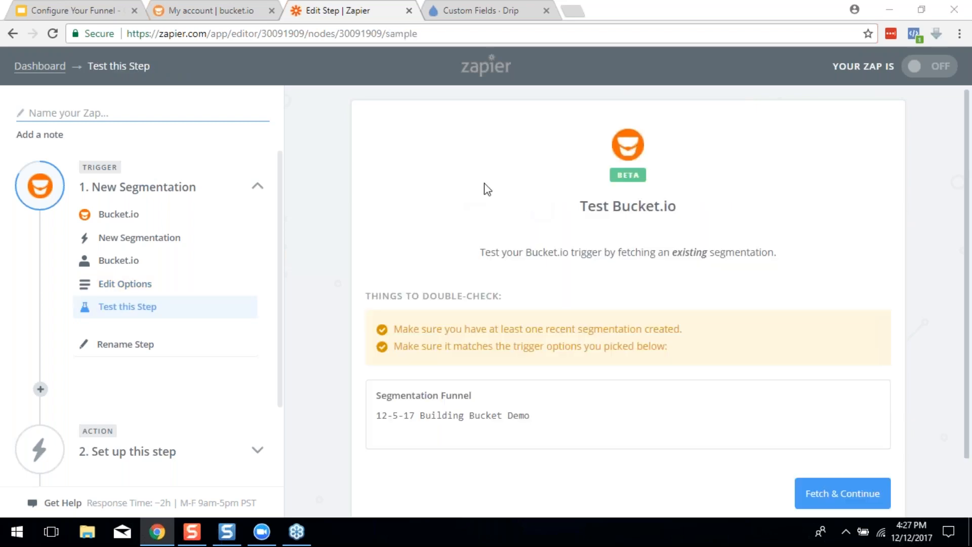
Test the Bucket.io trigger by fetching a sample segmentation
scroll(507, 228, down, 2)
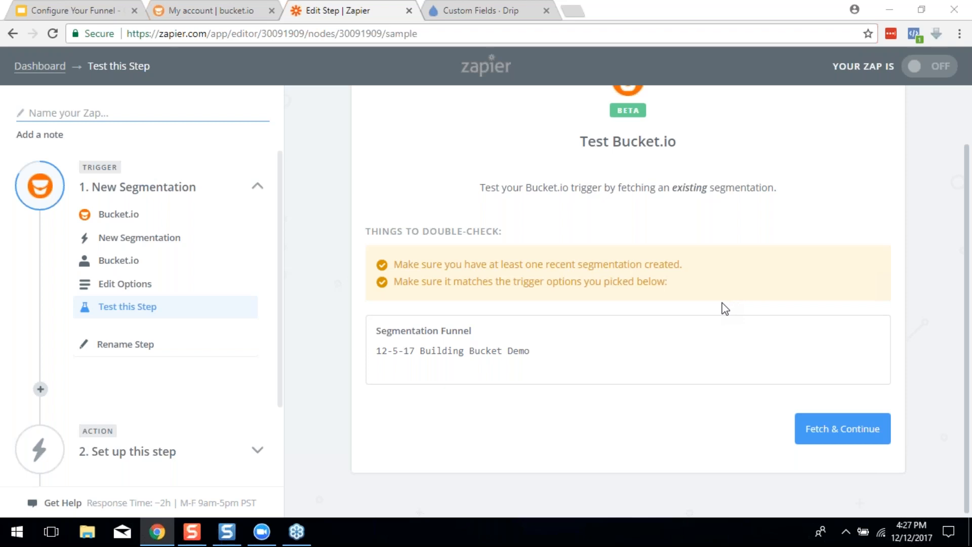
click(849, 434)
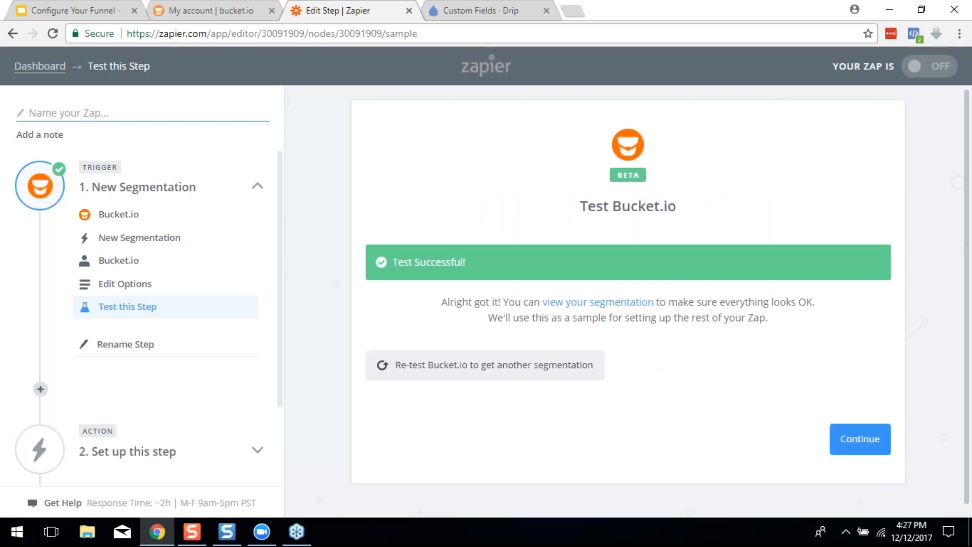
Add a ConvertKit 'Add Subscriber to a Form' action step to the Zap
click(860, 439)
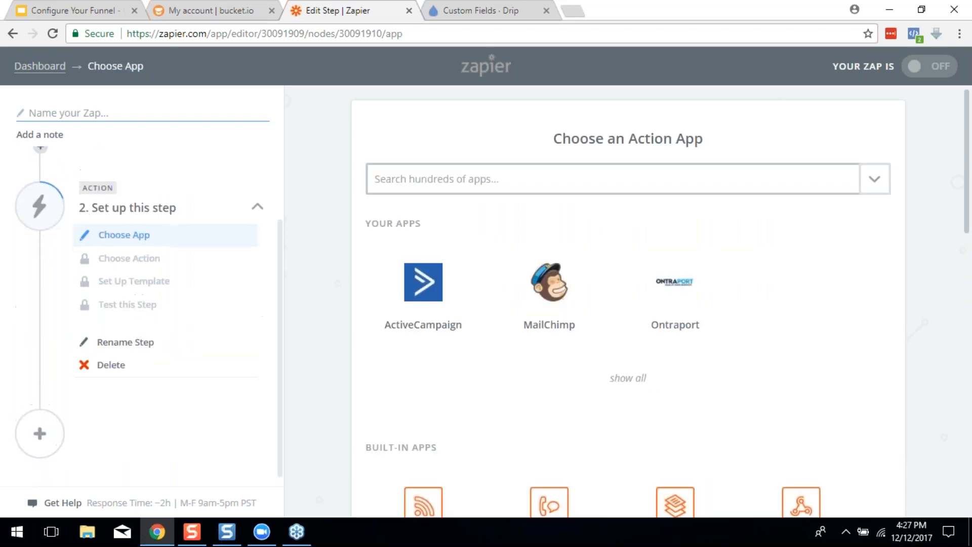
scroll(148, 232, up, 2)
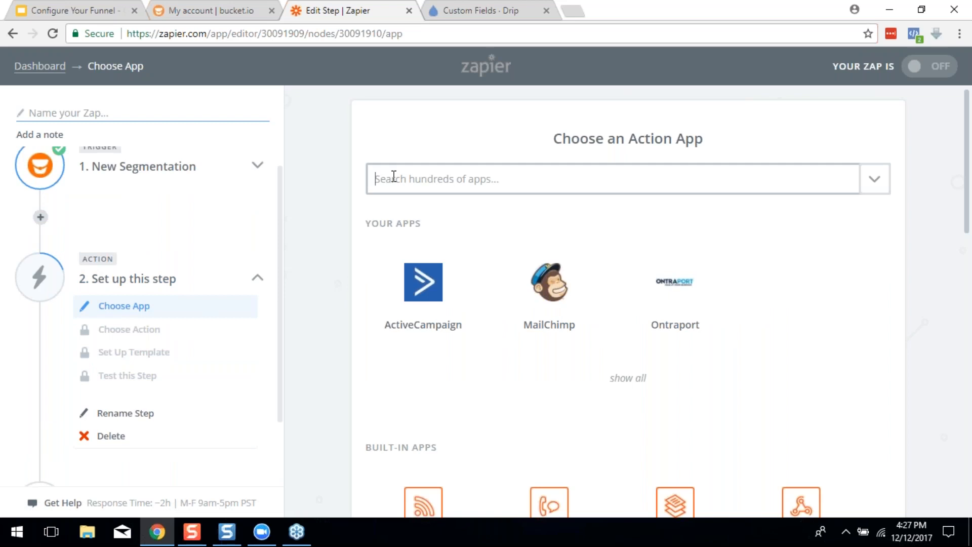
text(conver)
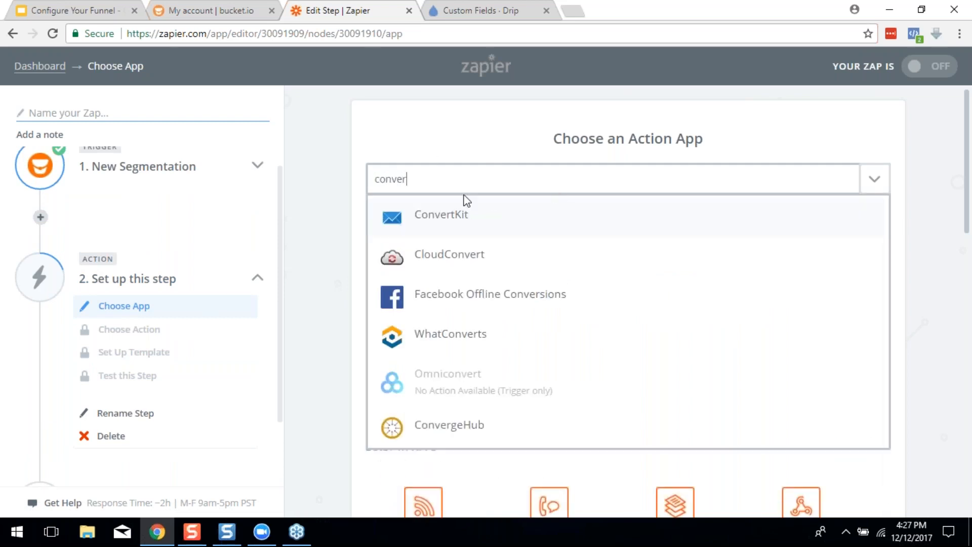
click(426, 228)
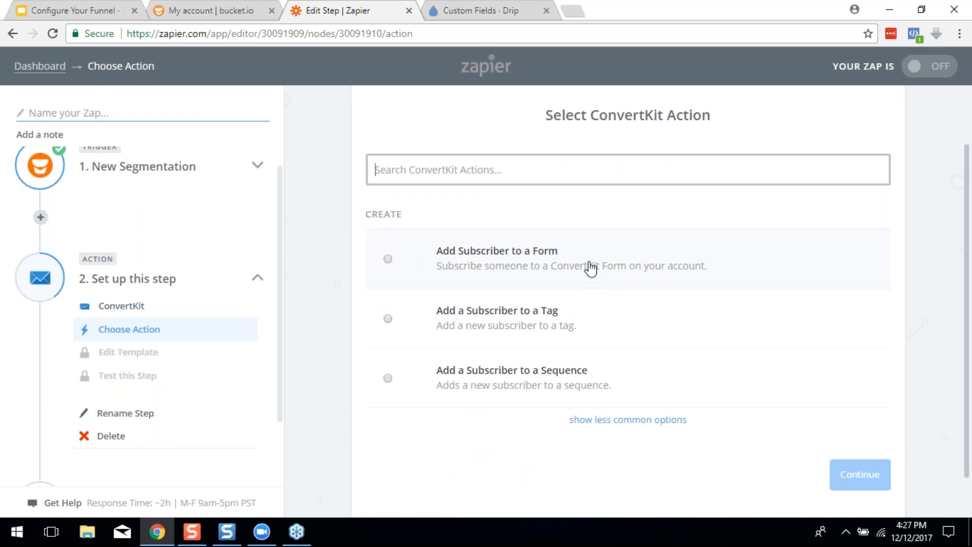
click(454, 263)
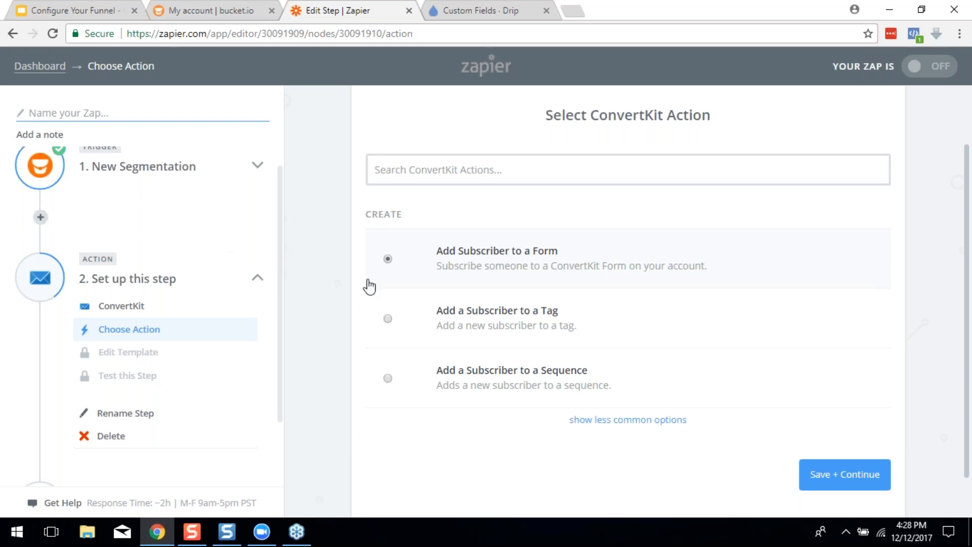
Delete the ConvertKit action step and confirm the deletion
scroll(152, 329, down, 2)
click(112, 360)
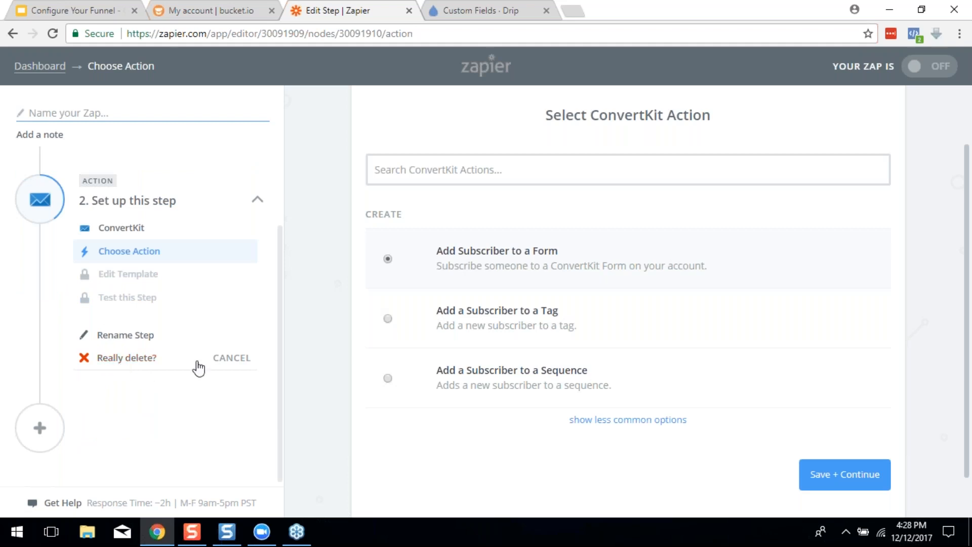
click(129, 359)
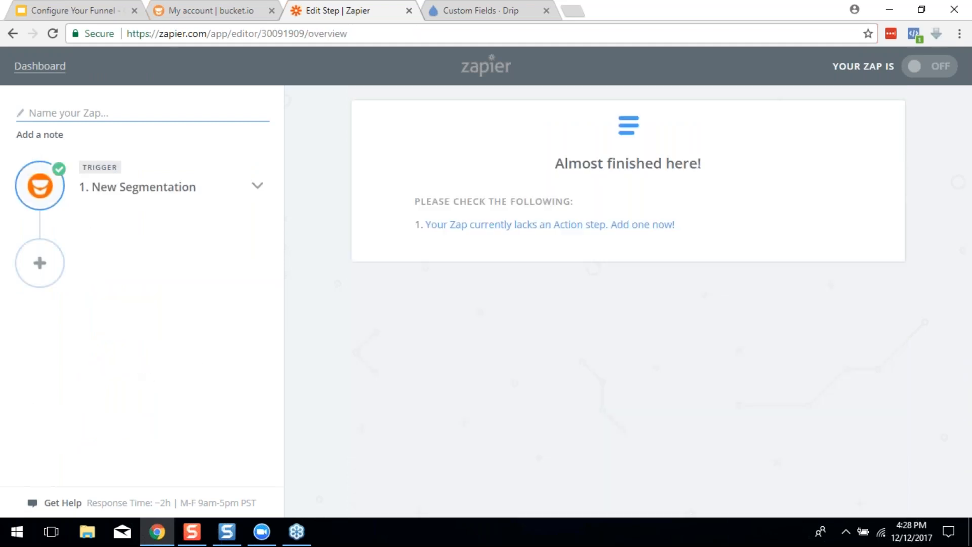
click(38, 278)
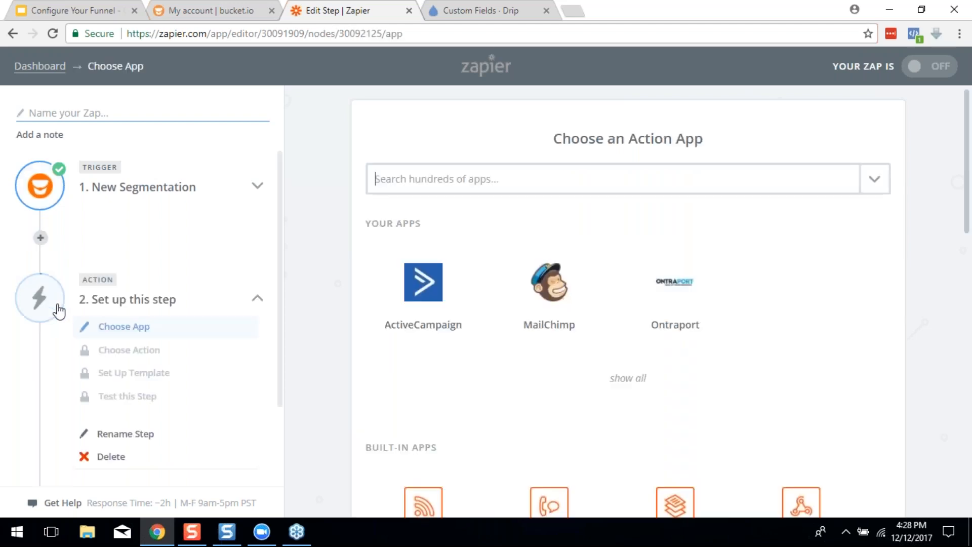
click(431, 288)
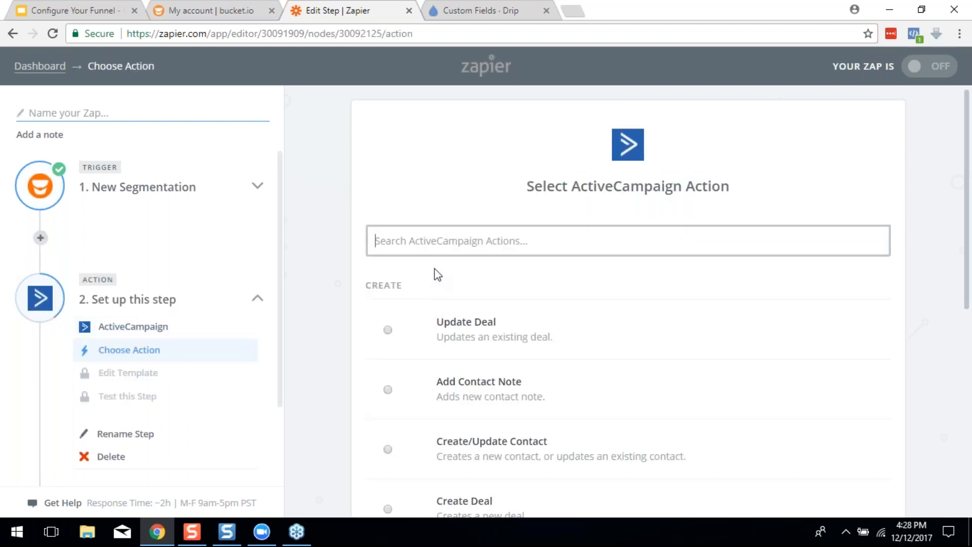
scroll(531, 275, down, 2)
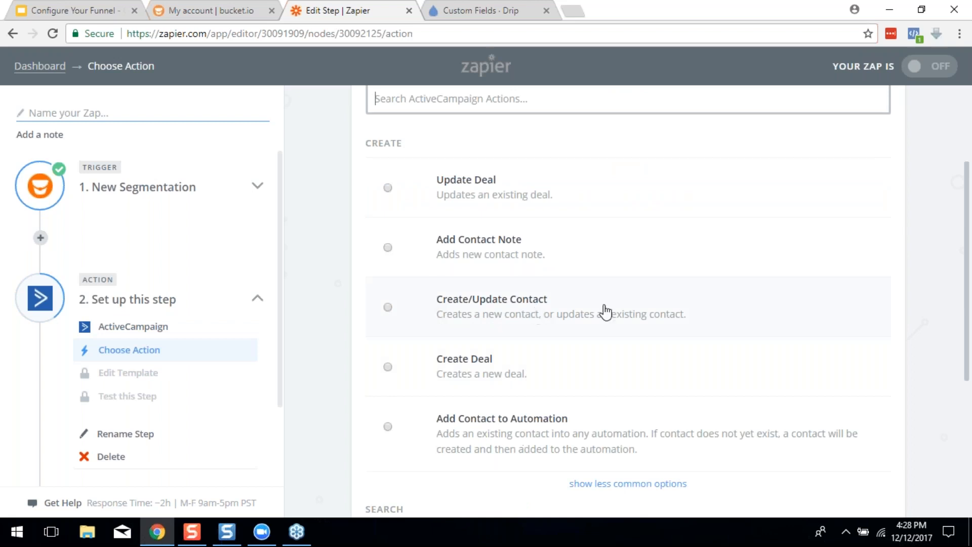
scroll(127, 354, down, 2)
click(118, 359)
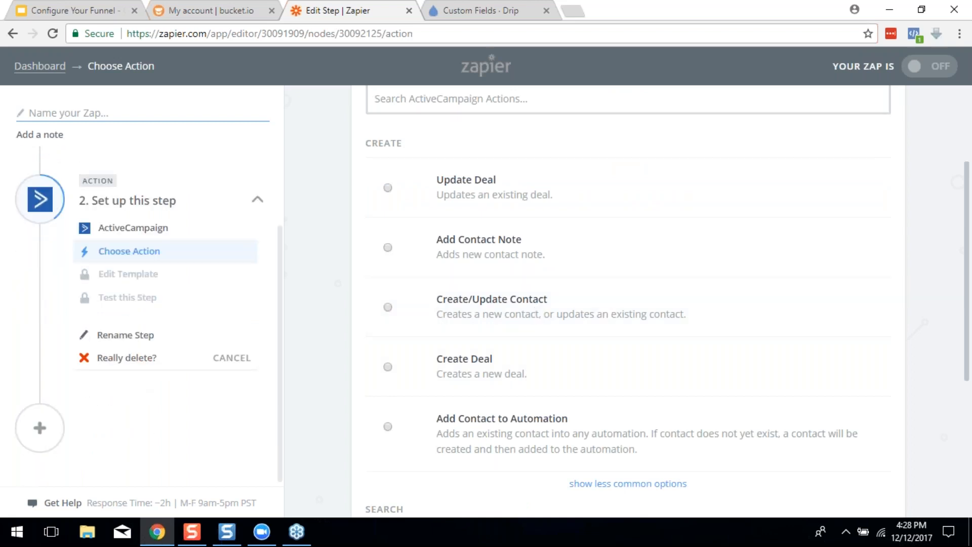
click(120, 358)
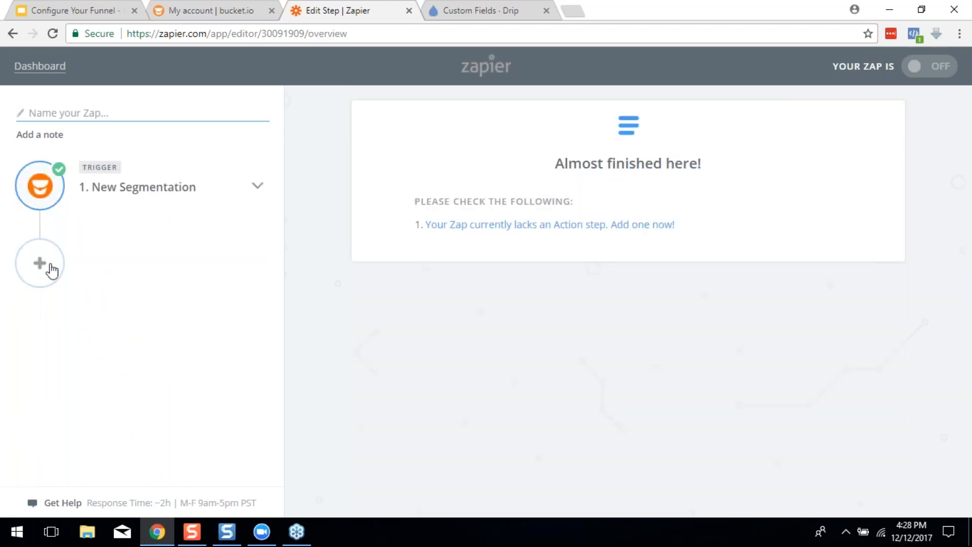
click(41, 263)
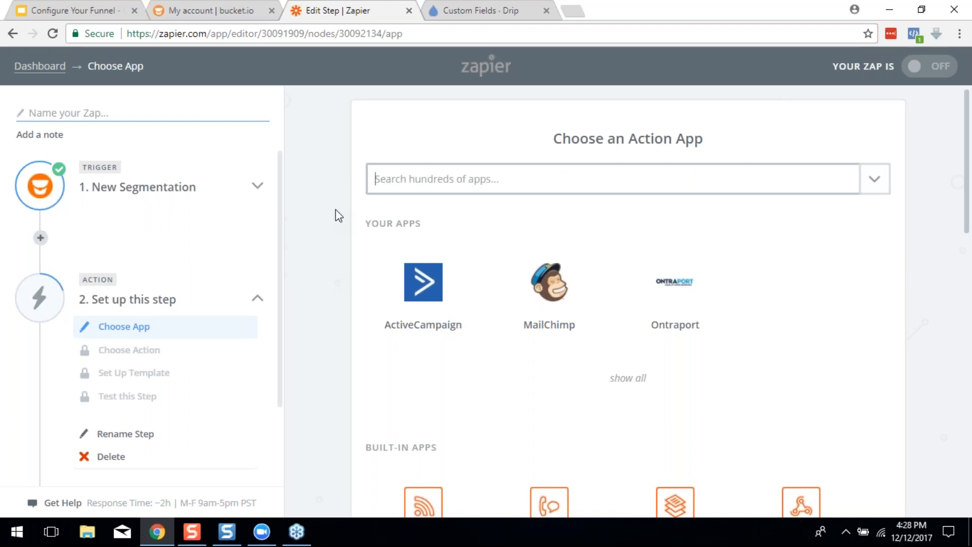
text(aweber)
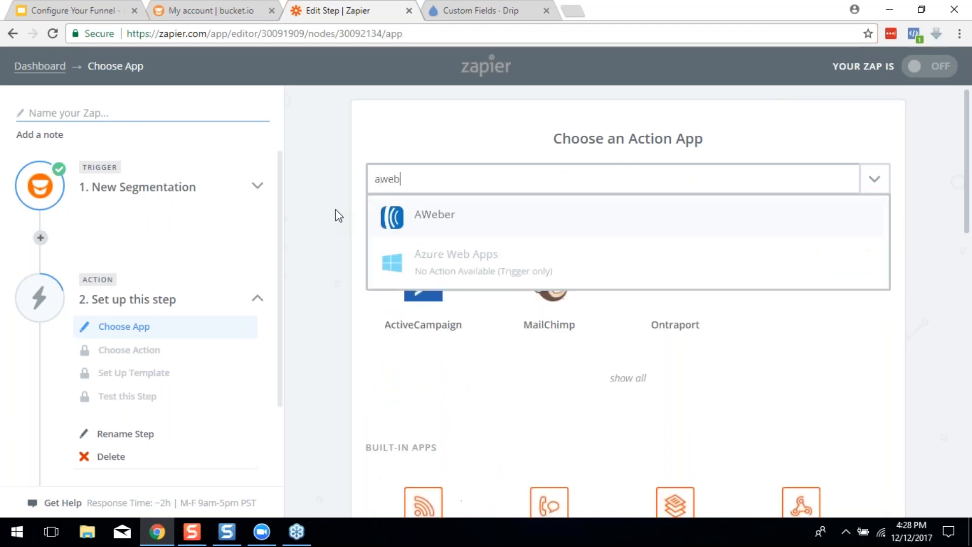
key(Return)
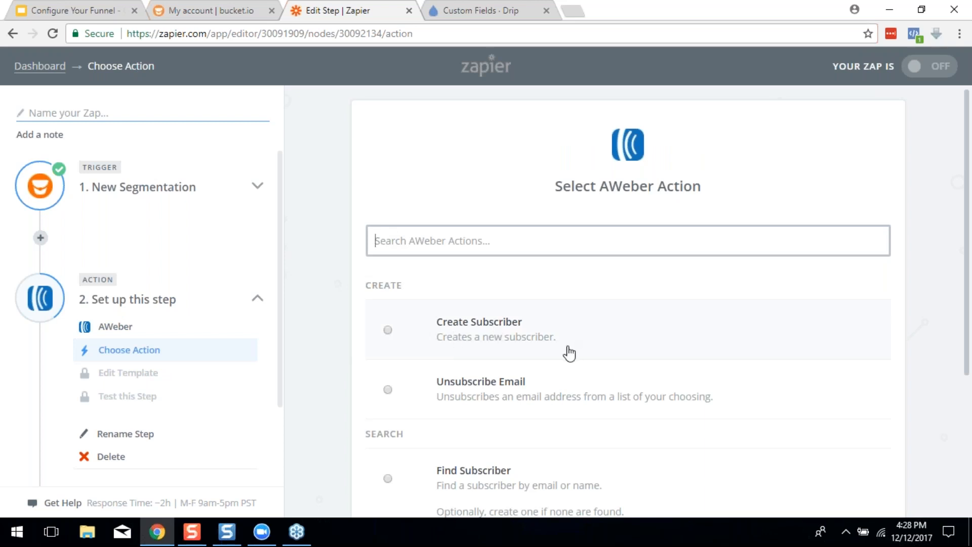
scroll(565, 349, down, 2)
scroll(575, 377, down, 2)
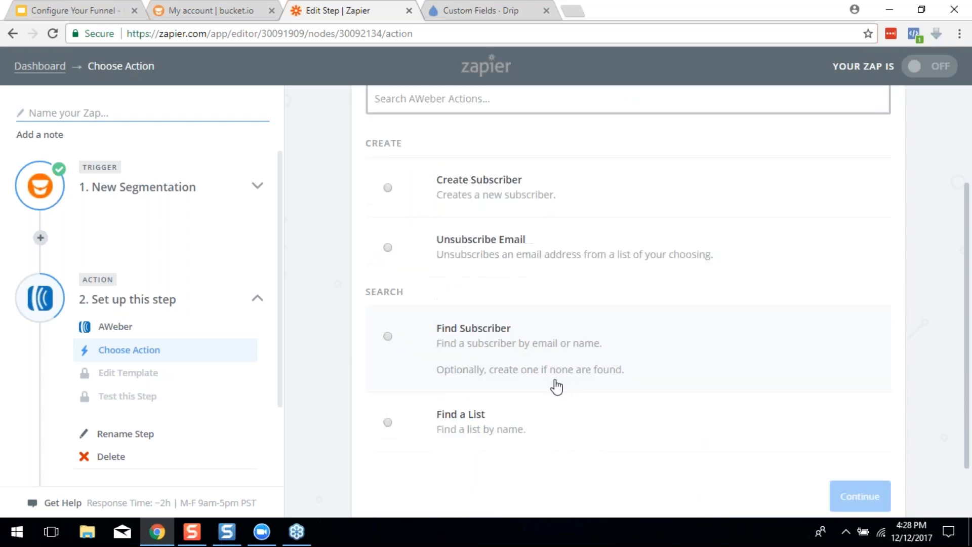
scroll(556, 387, up, 4)
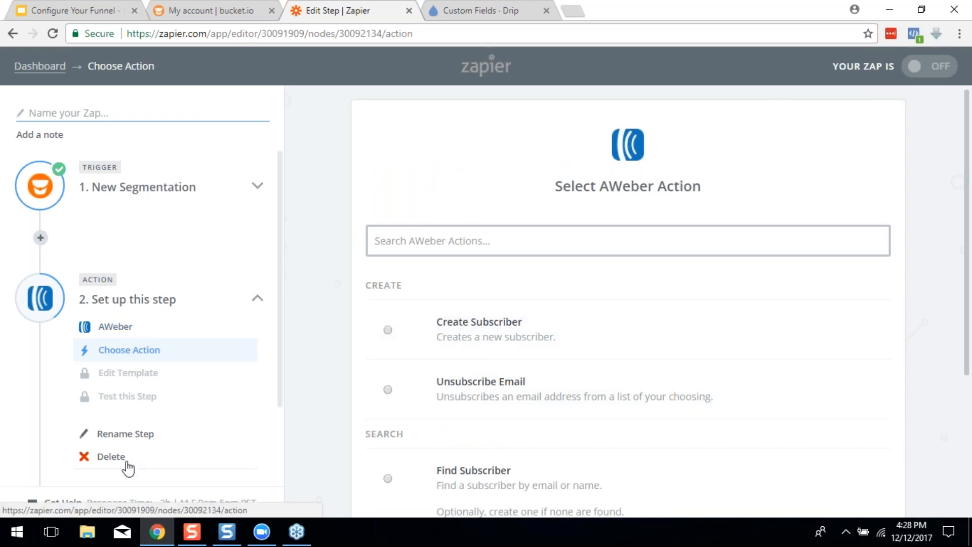
scroll(126, 463, down, 2)
click(105, 387)
click(106, 388)
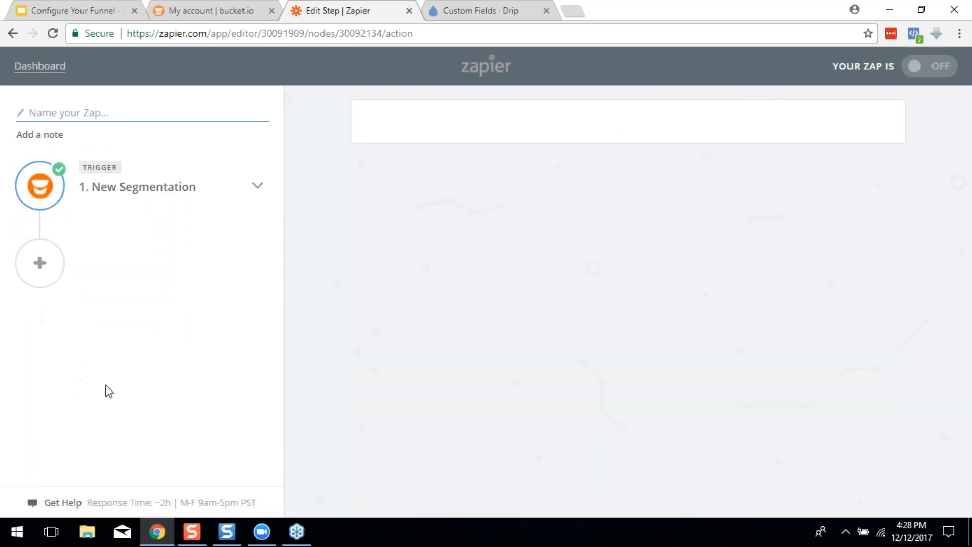
Add a trial ConvertKit 'Add Subscriber to a Form' action step to the Zap
click(40, 263)
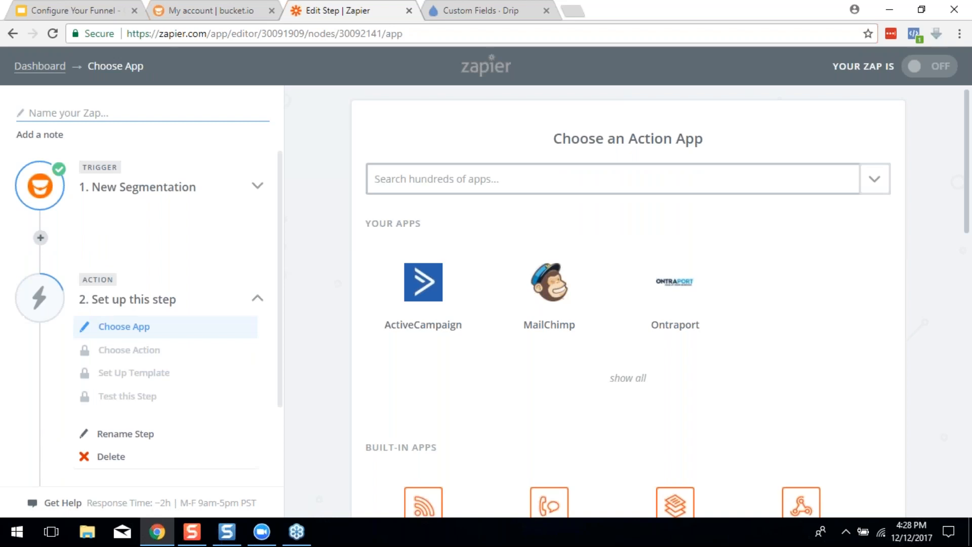
text(conve)
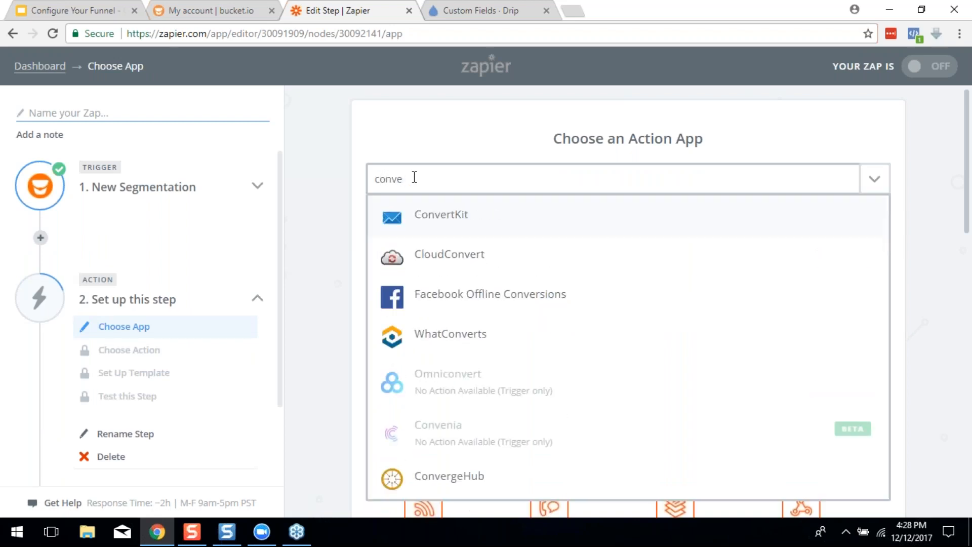
click(414, 215)
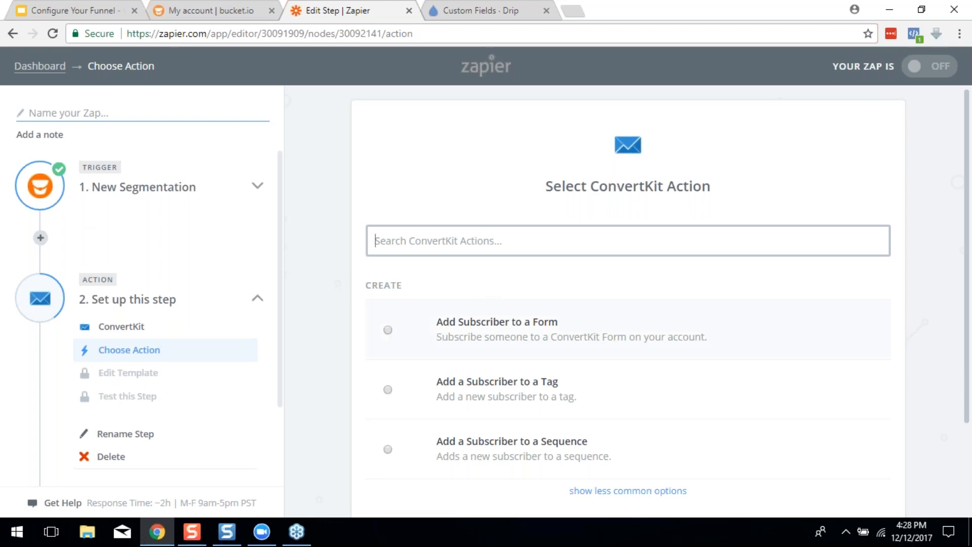
click(388, 330)
scroll(810, 287, down, 3)
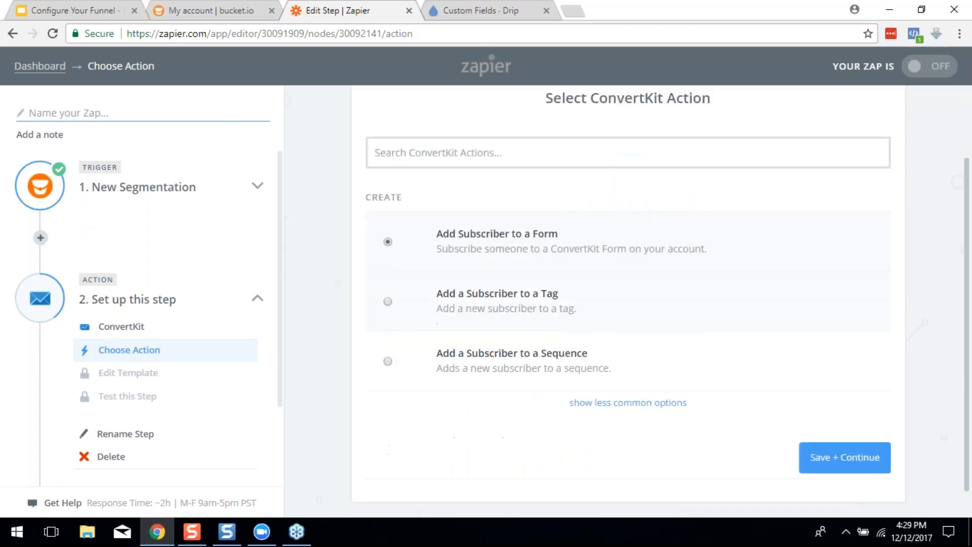
click(844, 436)
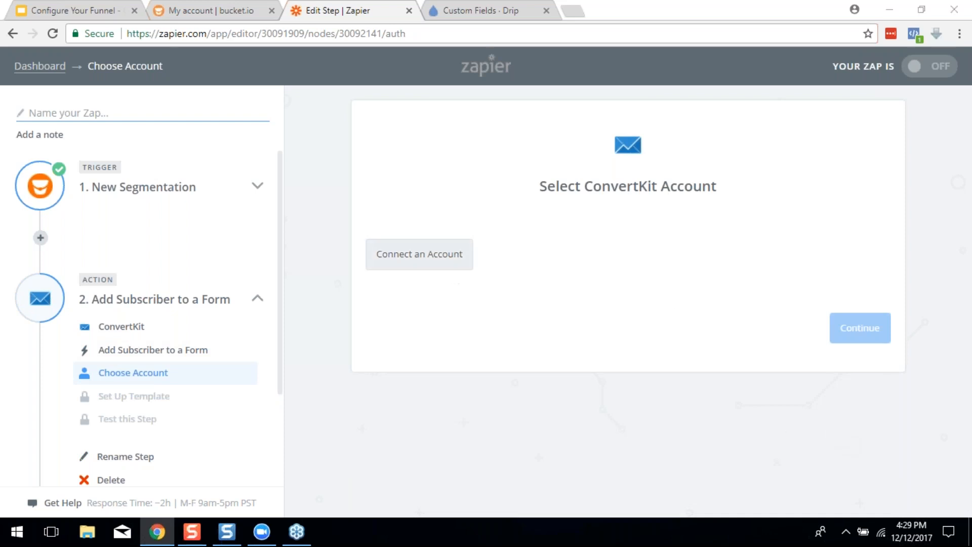
Abandon the ConvertKit account connection and delete the ConvertKit action step
click(457, 262)
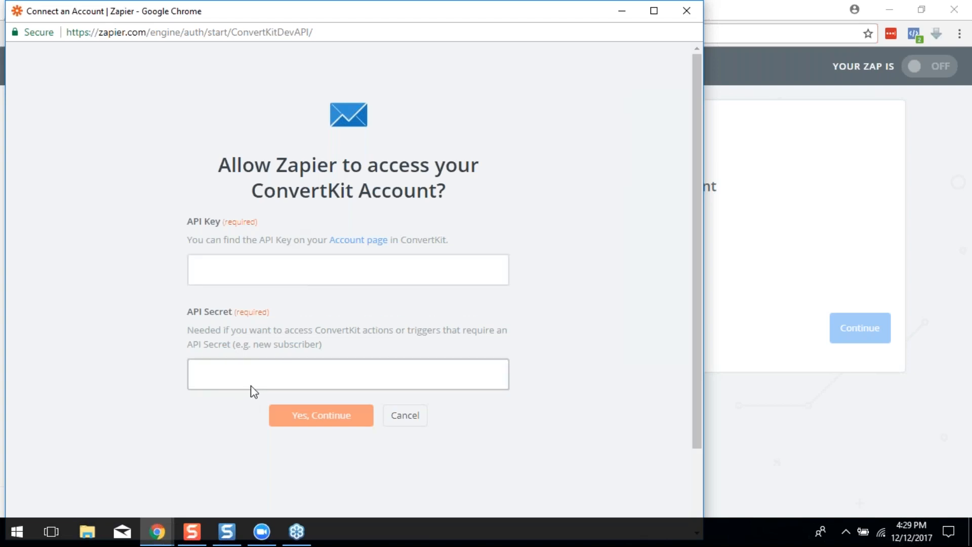
click(688, 11)
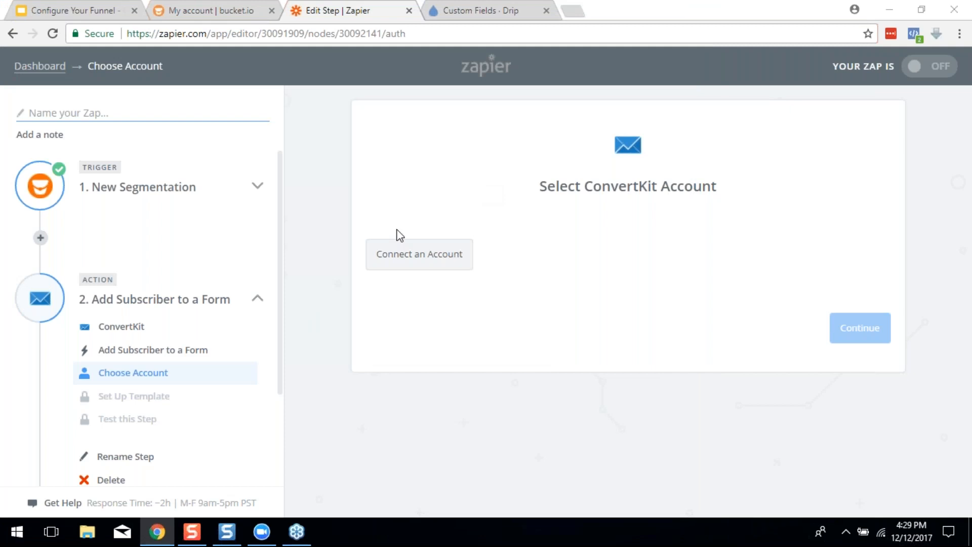
click(113, 480)
click(143, 484)
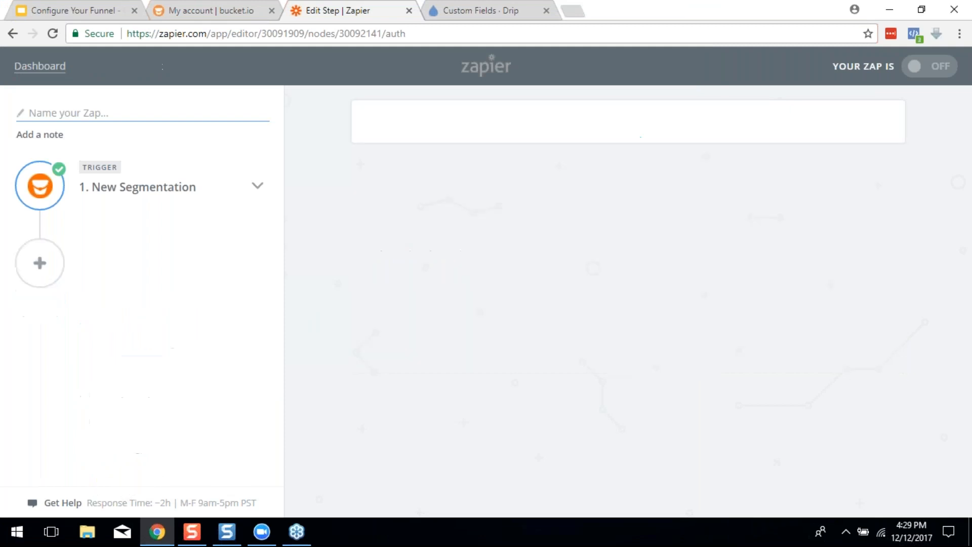
Add an ActiveCampaign Create/Update Contact action as the Zap's second step
click(20, 276)
click(423, 289)
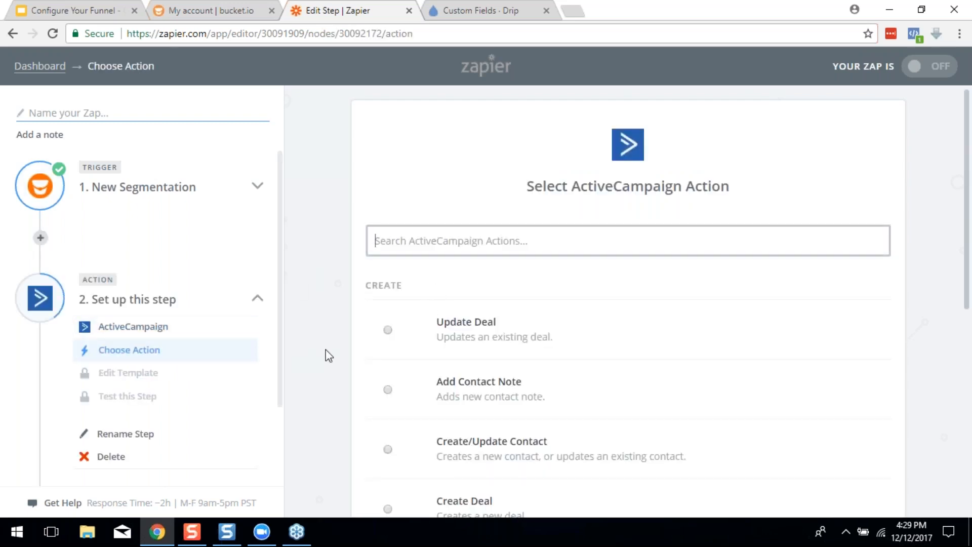
scroll(486, 341, down, 1)
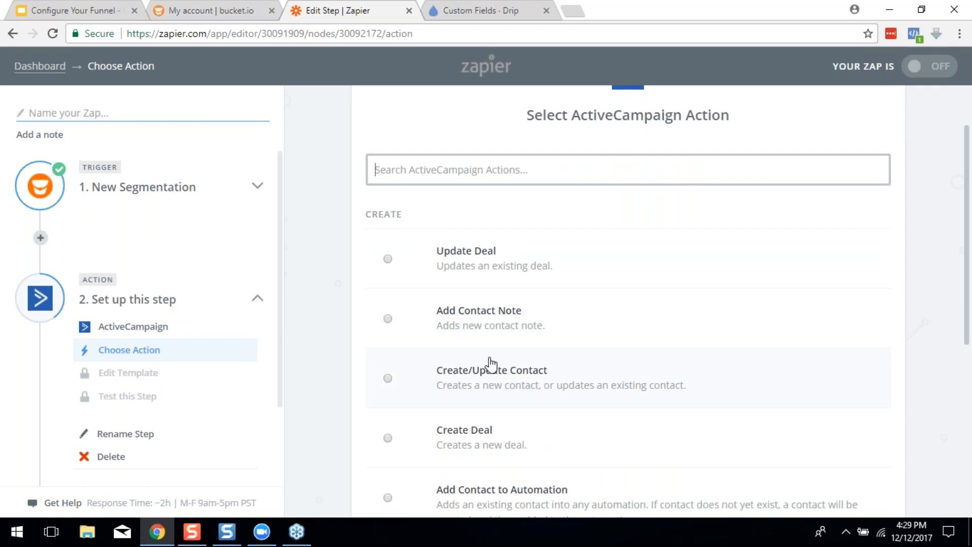
click(389, 379)
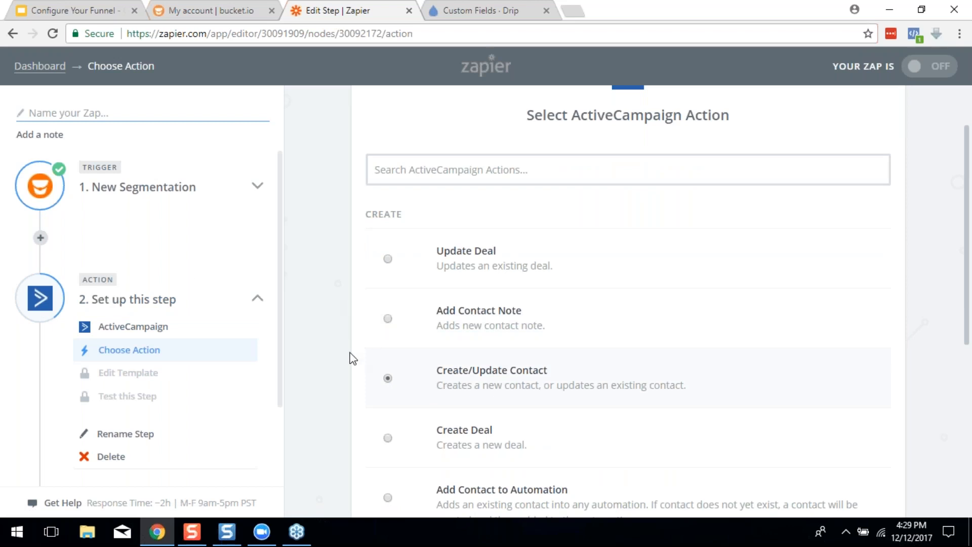
scroll(353, 358, down, 3)
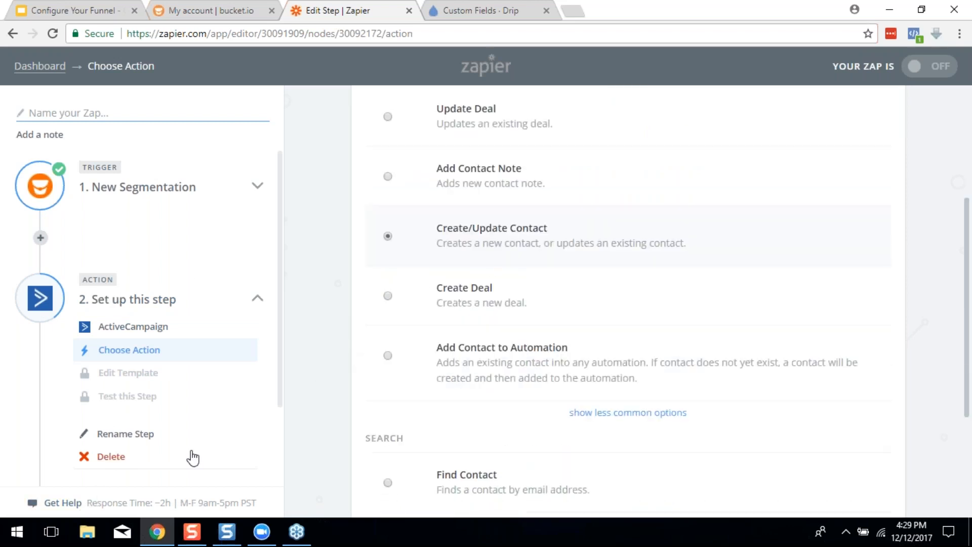
scroll(588, 341, down, 4)
click(861, 425)
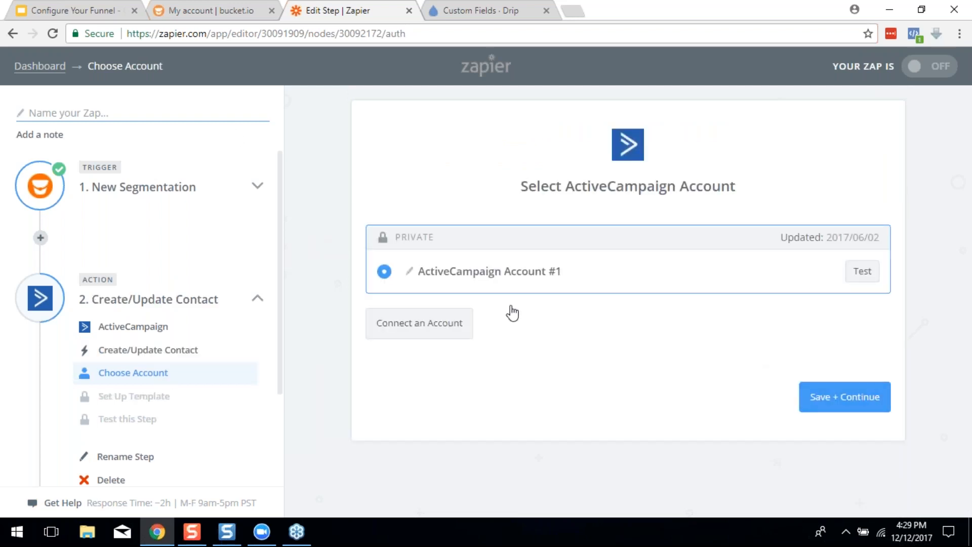
Keep ActiveCampaign Account #1 and set the contact template's List to ACA - 2017
click(846, 401)
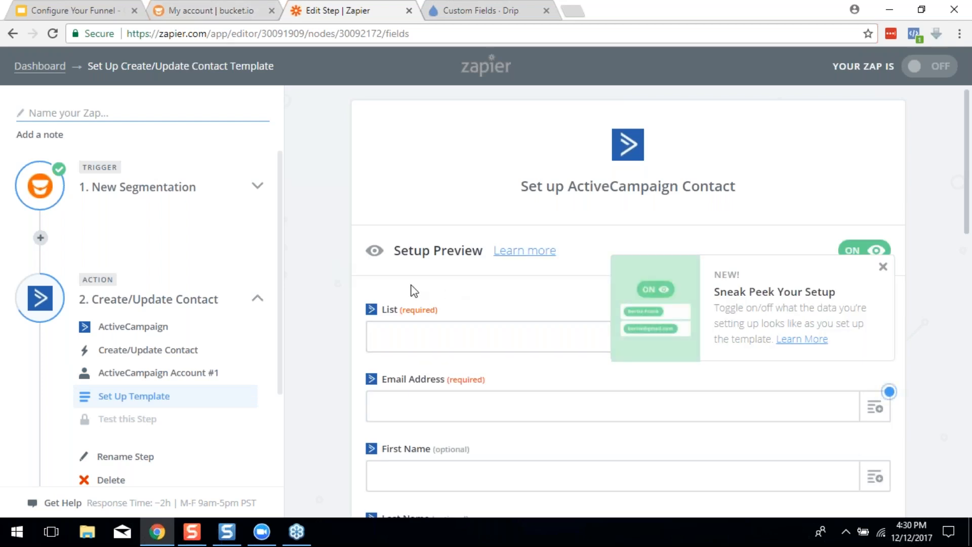
click(883, 267)
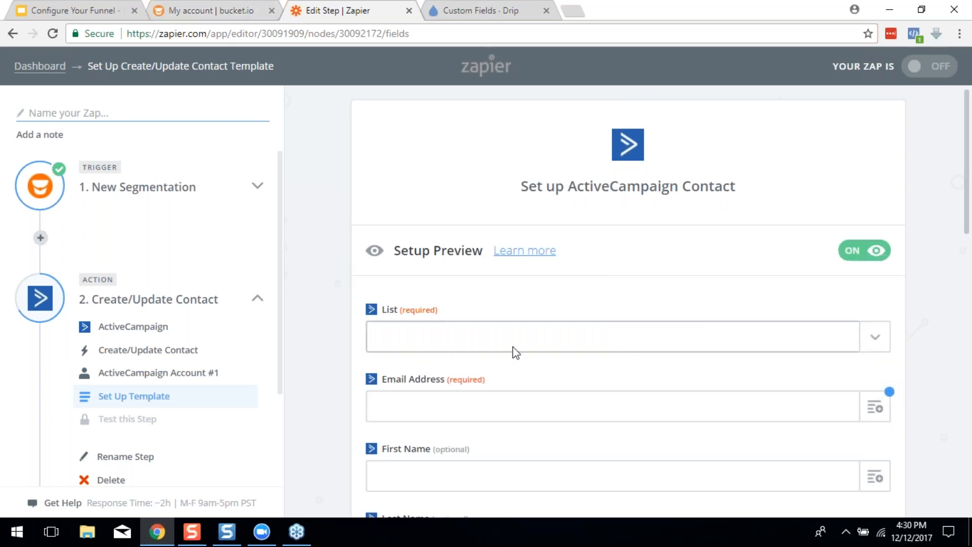
scroll(904, 349, down, 3)
scroll(902, 345, up, 3)
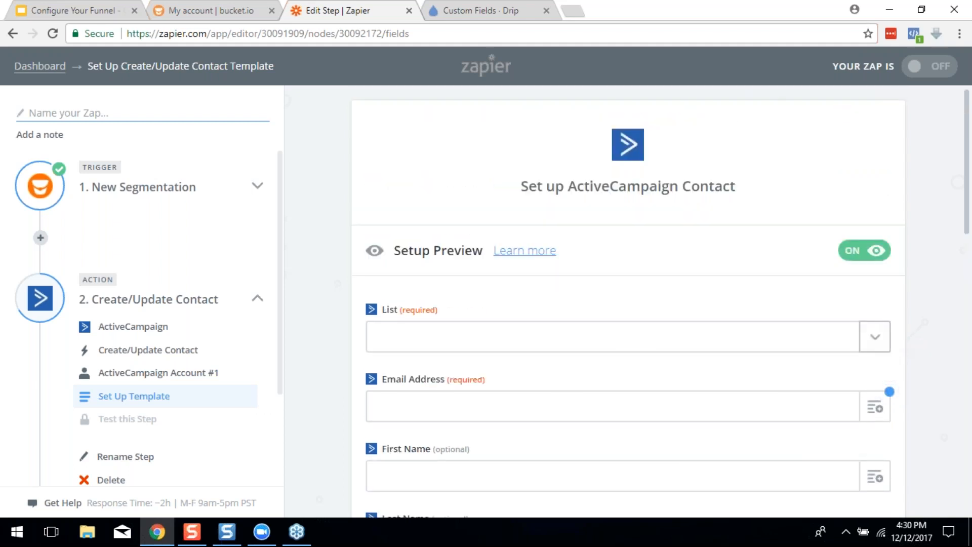
click(876, 338)
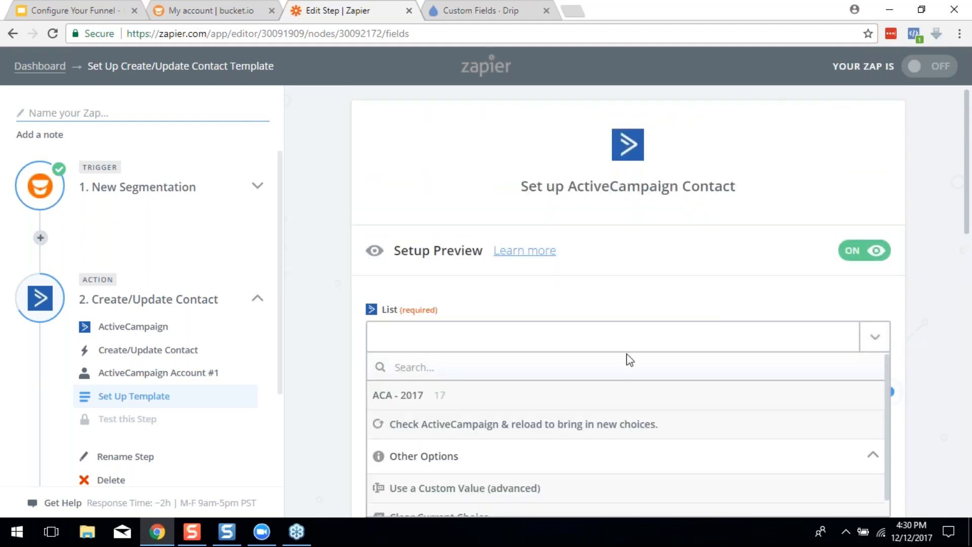
scroll(462, 425, down, 1)
scroll(485, 474, up, 1)
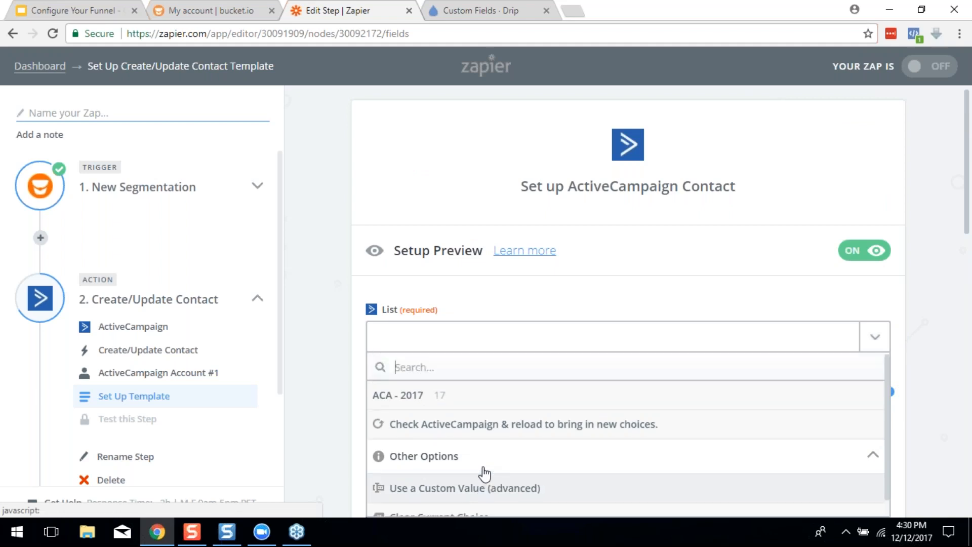
click(413, 398)
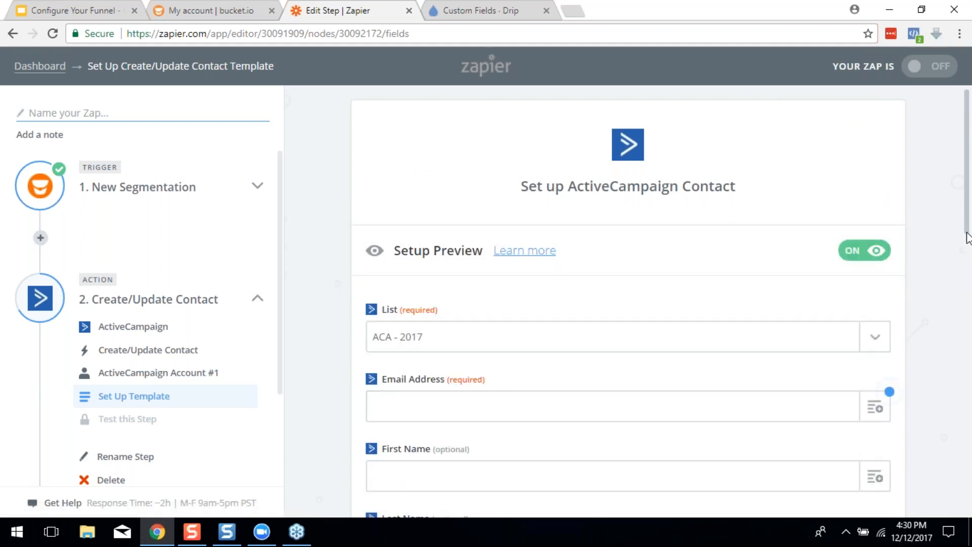
Map Email Address to the trigger's Email field, removing the duplicated value
scroll(968, 238, down, 1)
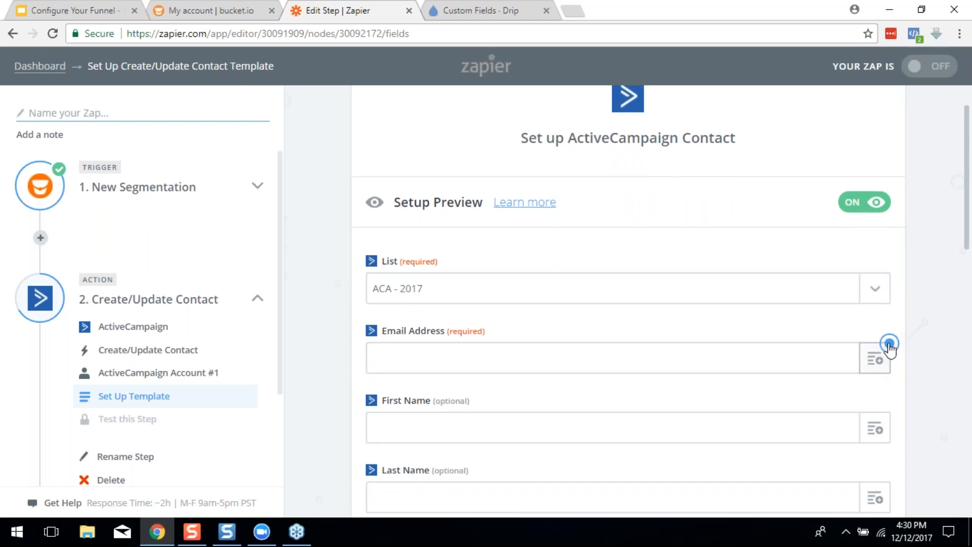
click(888, 344)
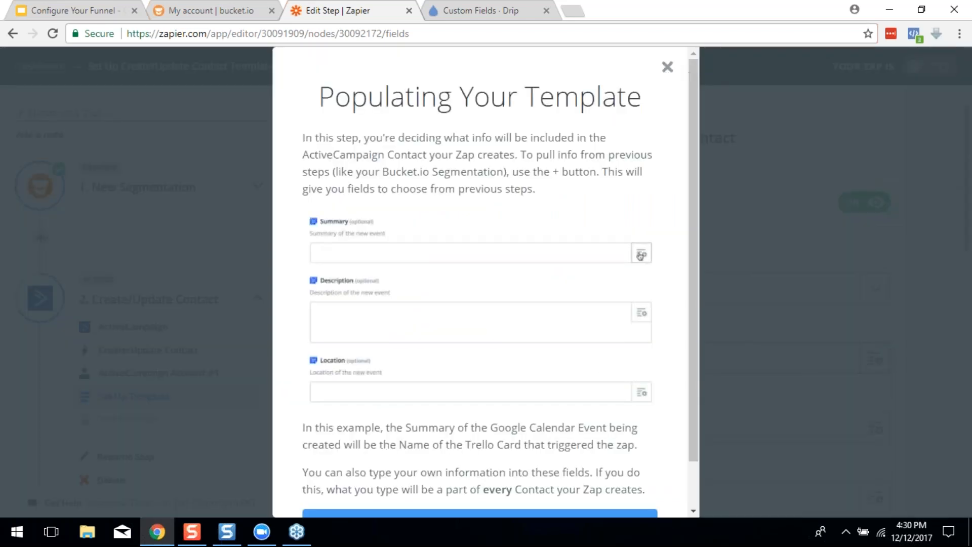
click(667, 67)
click(875, 359)
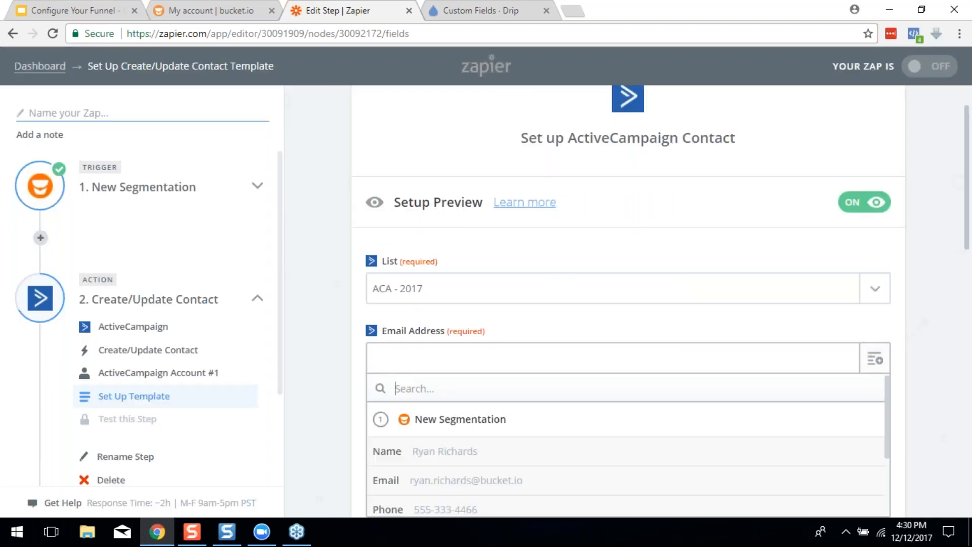
scroll(500, 465, down, 2)
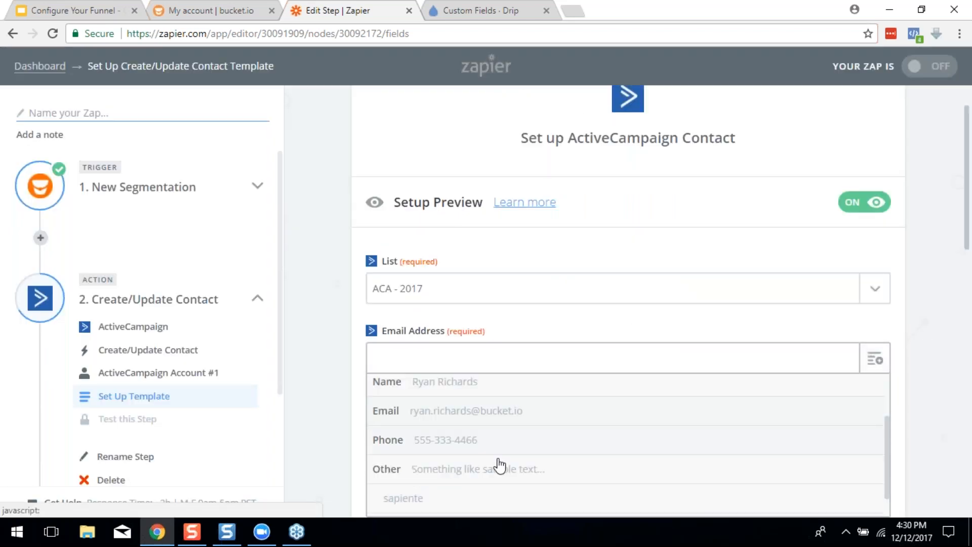
click(436, 411)
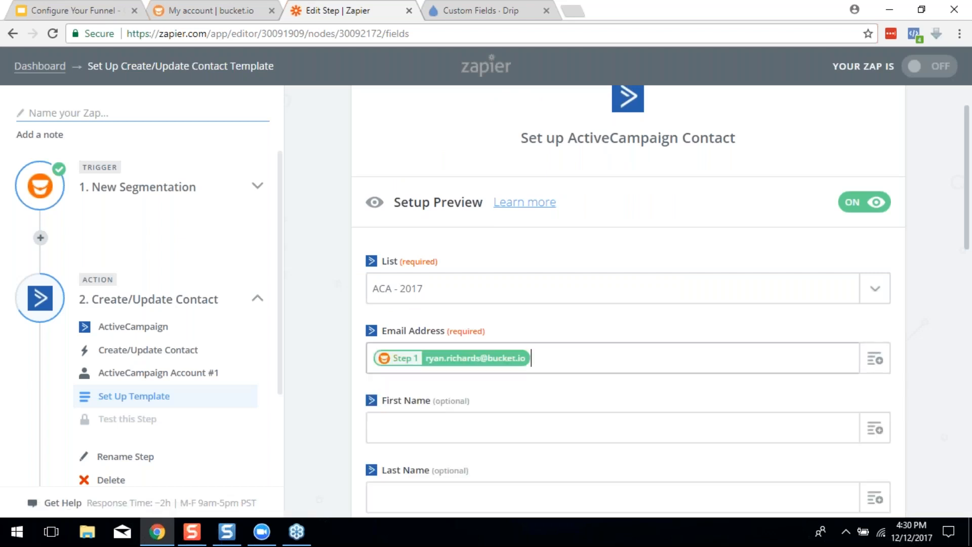
click(875, 363)
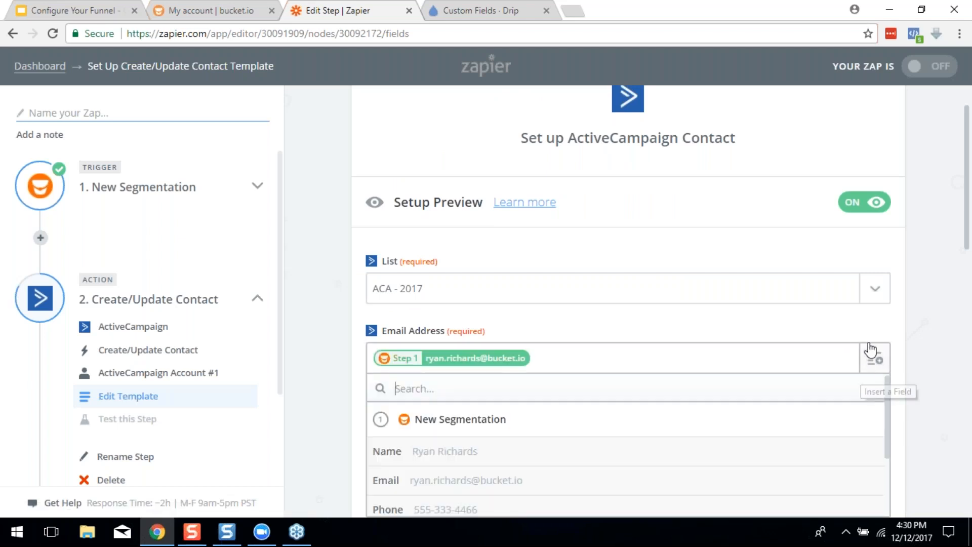
scroll(473, 386, down, 1)
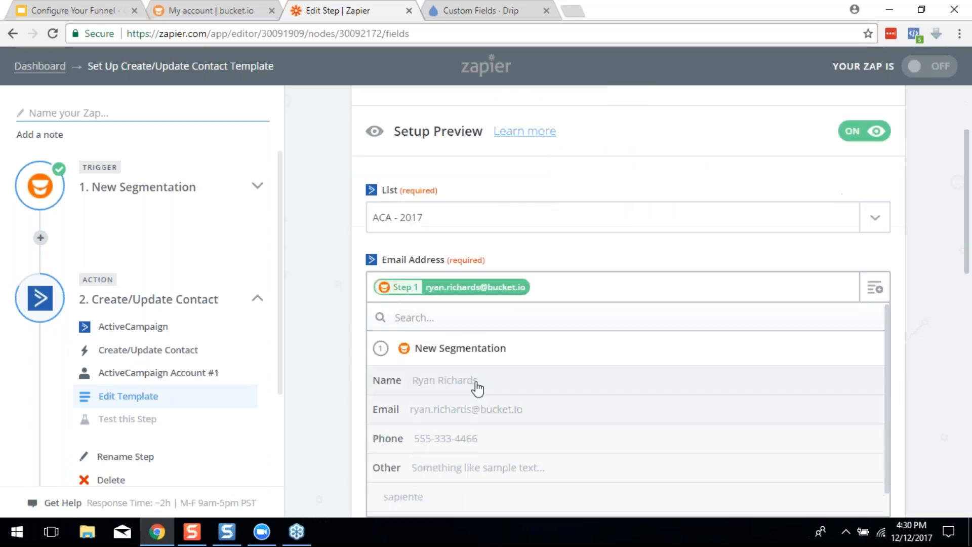
click(453, 409)
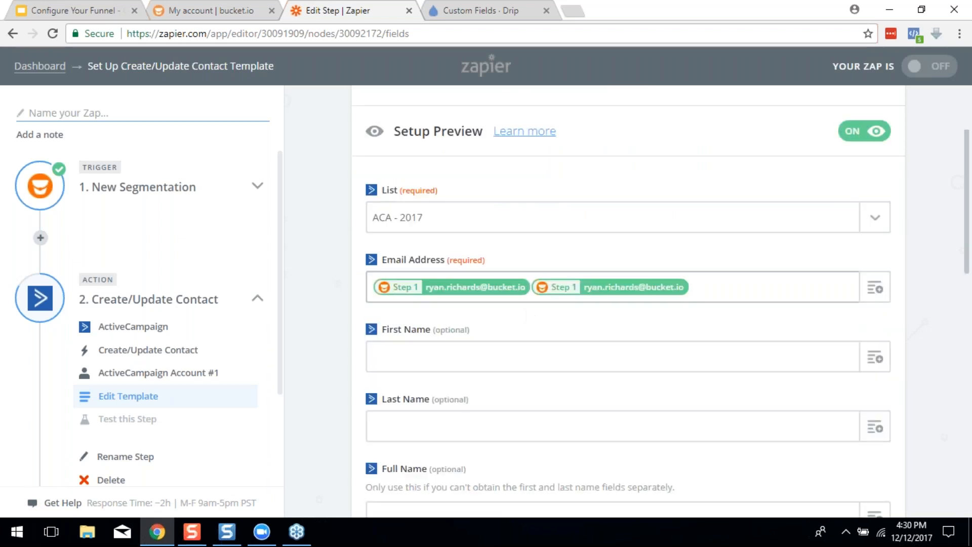
key(BackSpace)
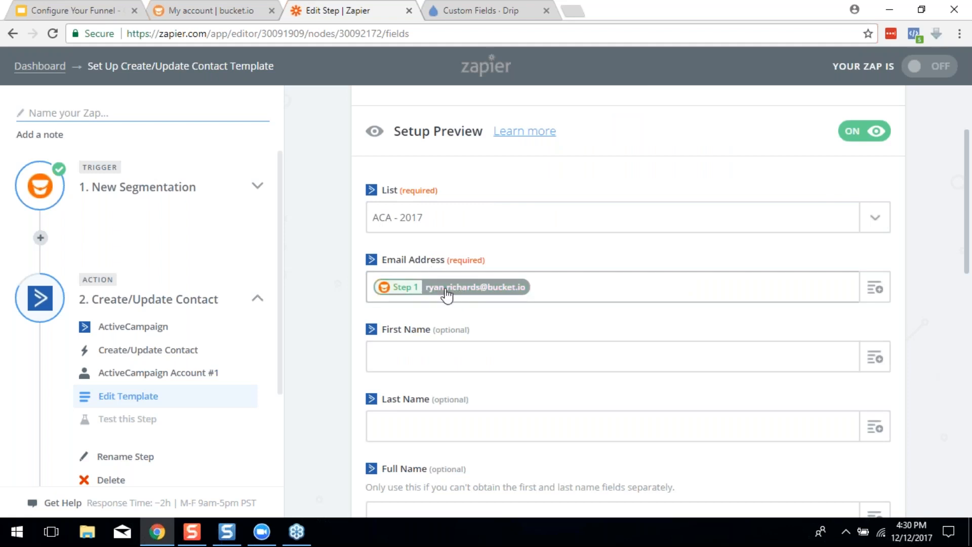
Map First Name to the trigger's Name field
click(874, 363)
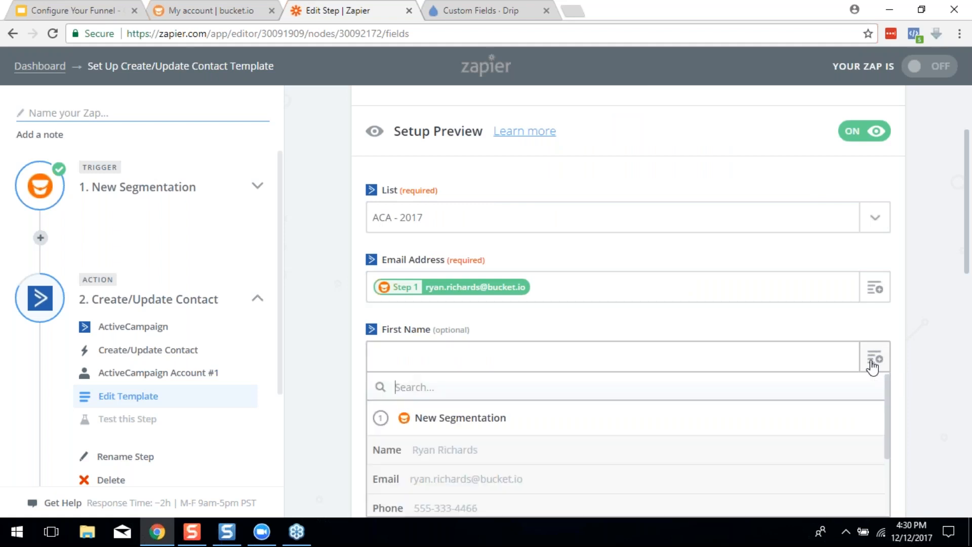
click(437, 450)
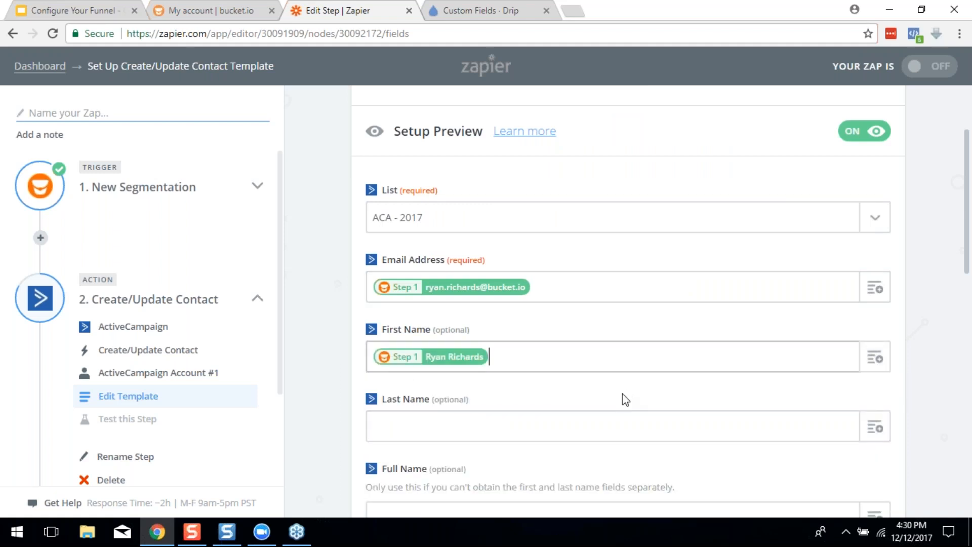
scroll(622, 393, down, 5)
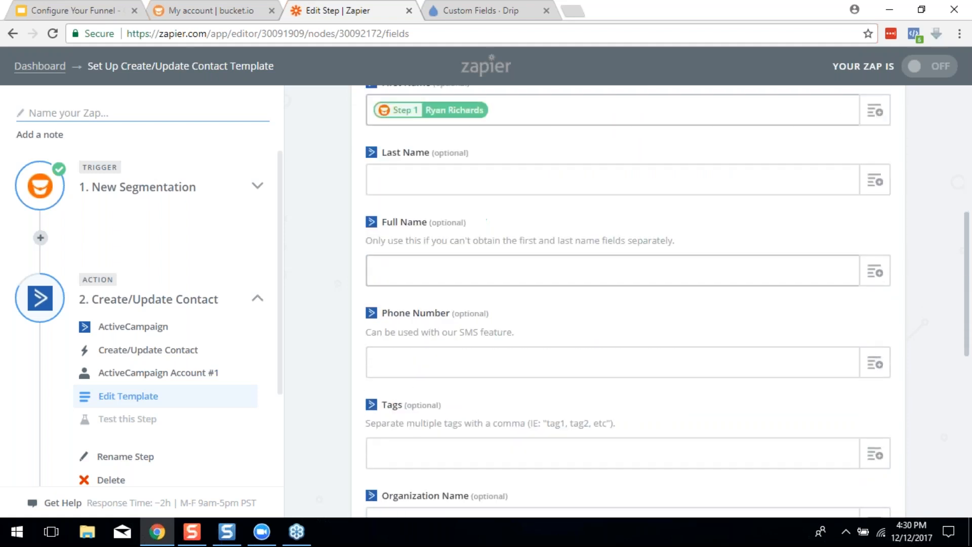
scroll(627, 321, down, 1)
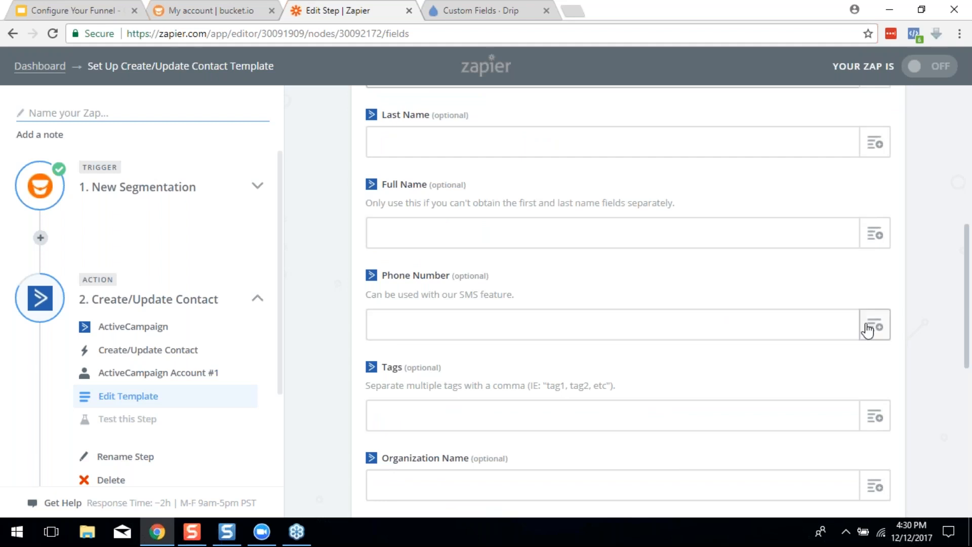
scroll(608, 345, down, 2)
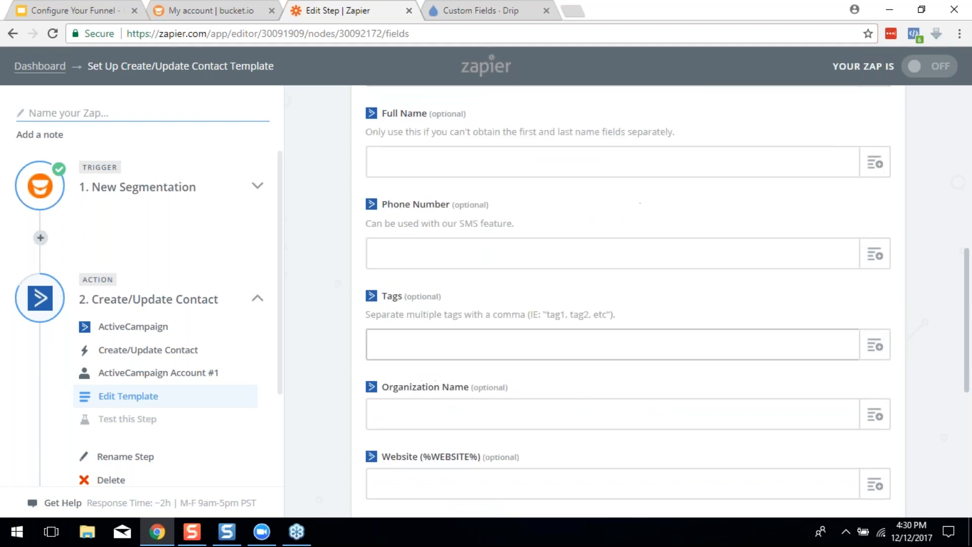
Fill the Tags field with ShoeWorshipFunnel, removing the inserted sapiente value
click(534, 347)
click(875, 347)
scroll(624, 423, down, 2)
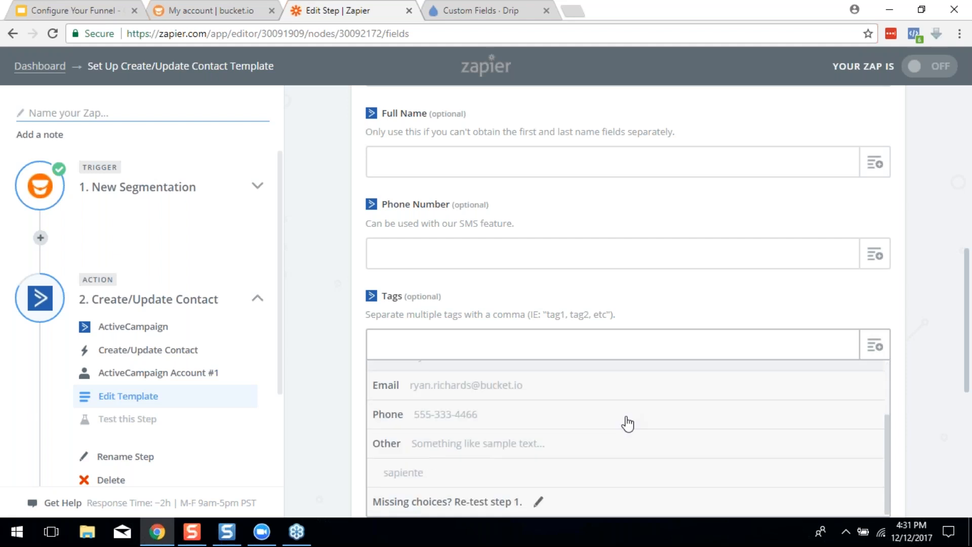
click(423, 479)
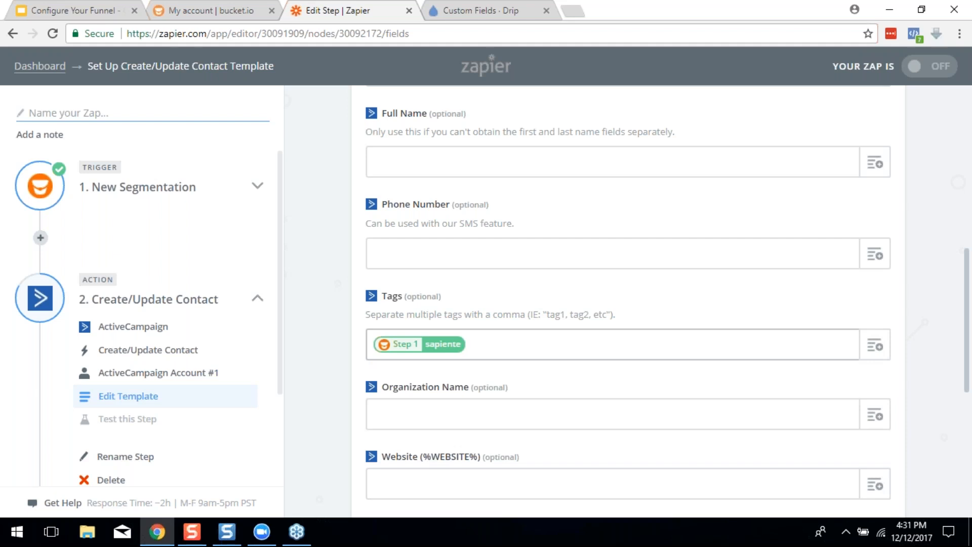
key(BackSpace)
scroll(530, 399, down, 3)
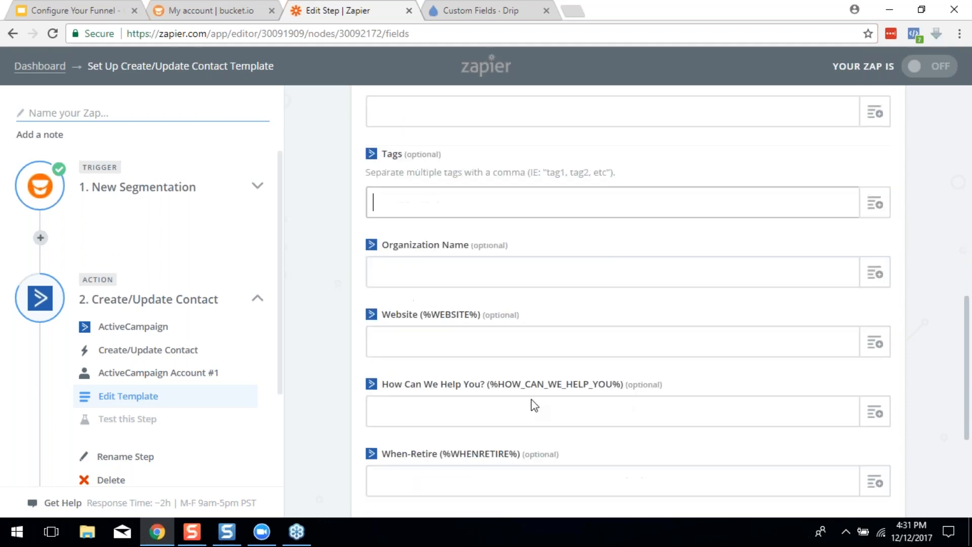
scroll(517, 364, up, 2)
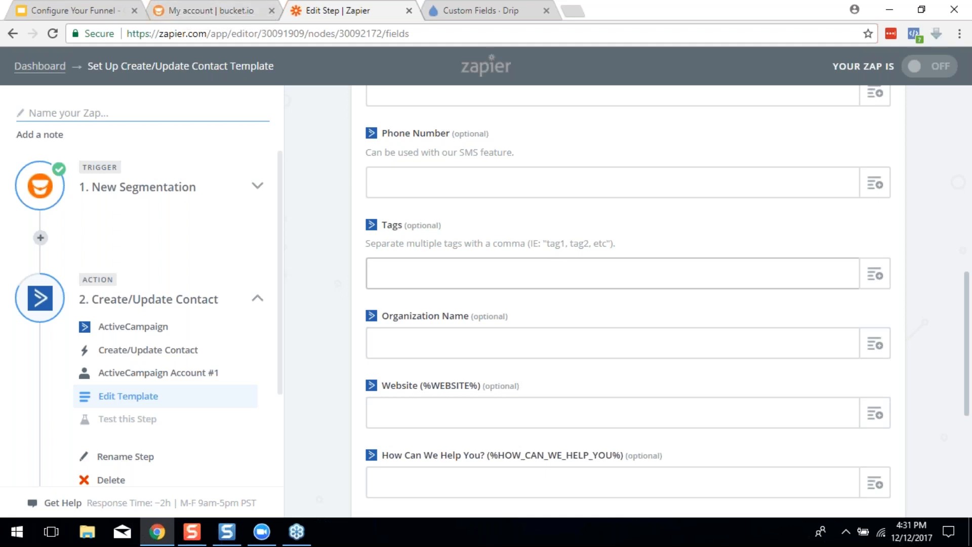
text(ShoeWorsh)
text(ipFunnel)
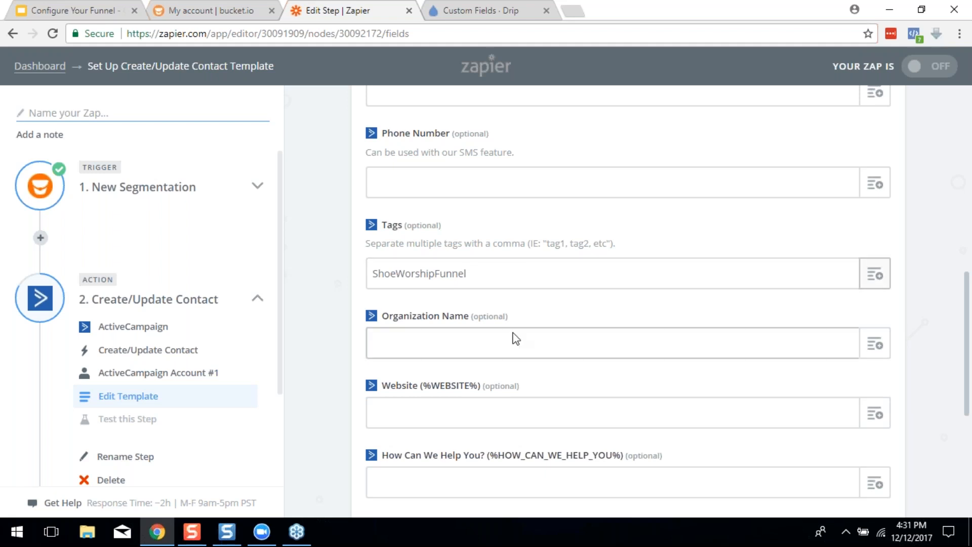
click(503, 277)
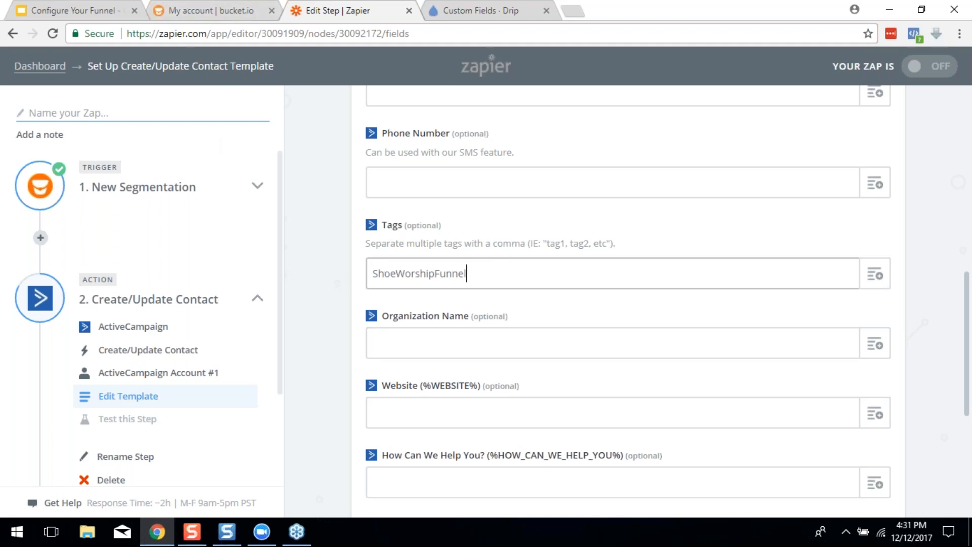
scroll(499, 264, down, 5)
scroll(469, 228, down, 1)
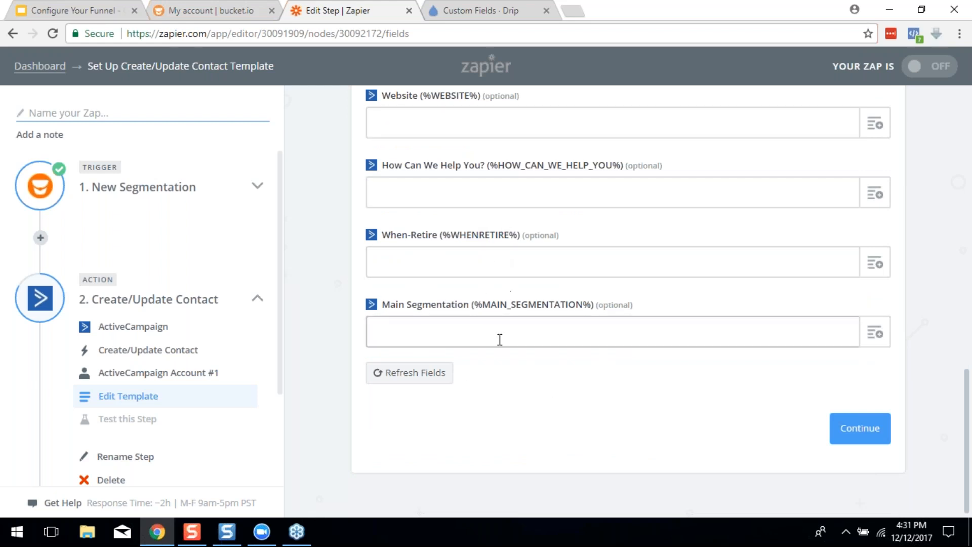
scroll(500, 339, up, 1)
scroll(844, 397, down, 1)
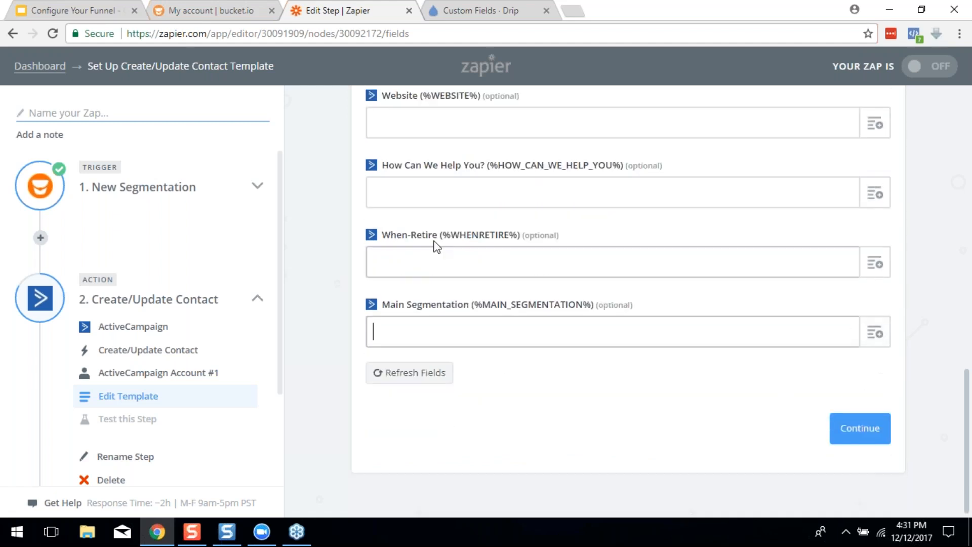
click(875, 333)
scroll(755, 355, down, 2)
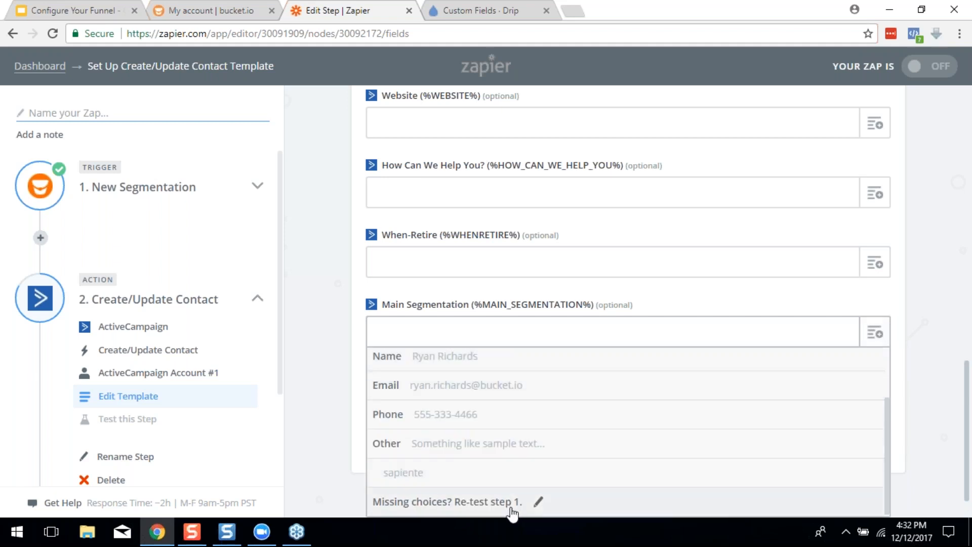
scroll(515, 450, up, 2)
click(574, 340)
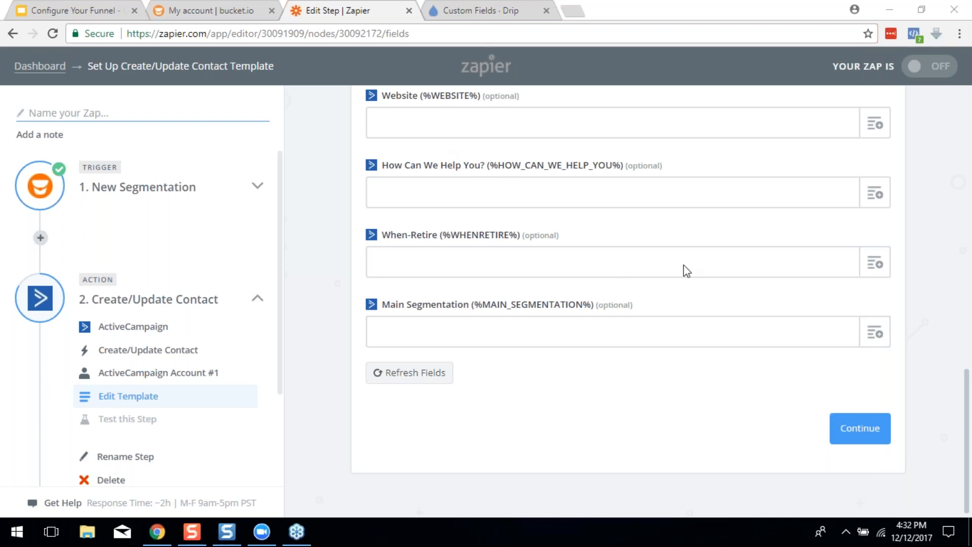
Move on to the ActiveCampaign test and send a test contact to ActiveCampaign
click(864, 441)
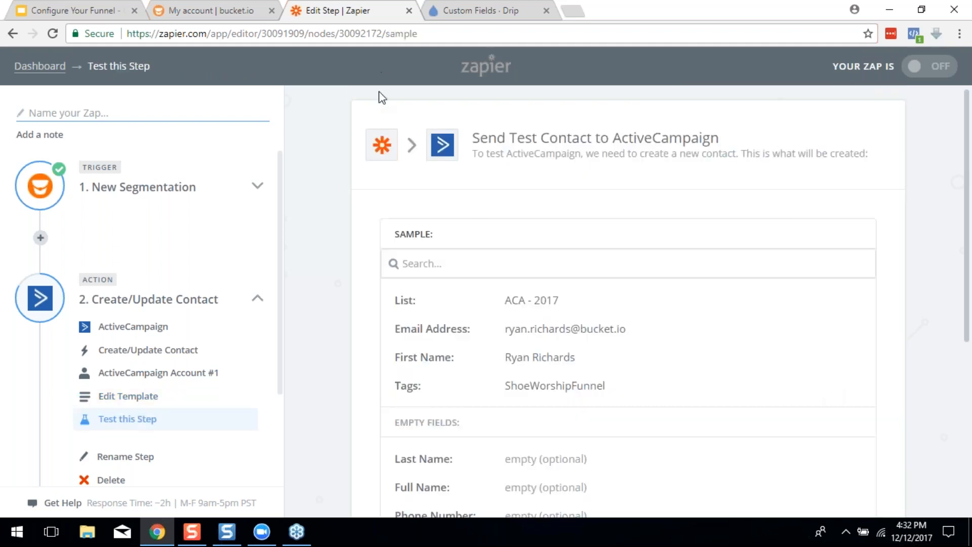
scroll(601, 237, down, 1)
scroll(552, 284, down, 1)
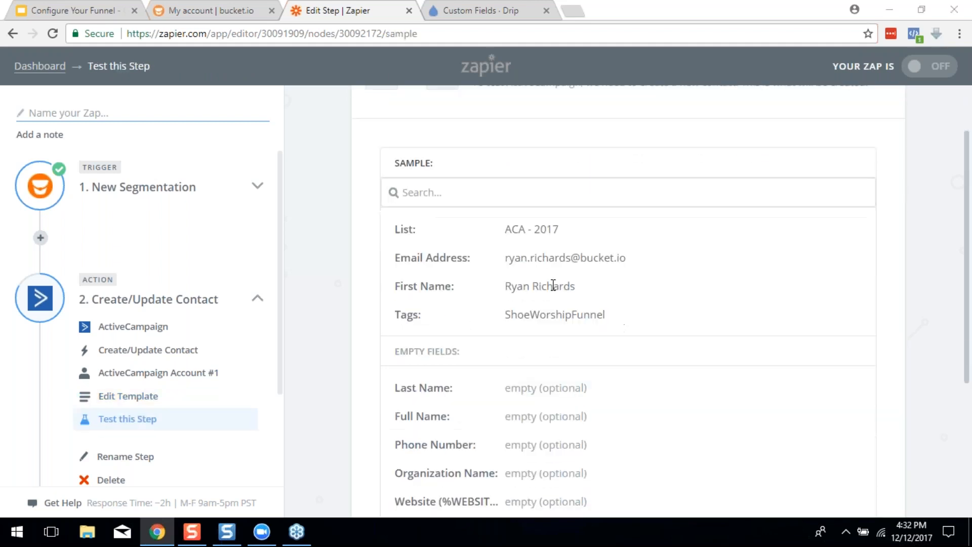
scroll(556, 230, down, 3)
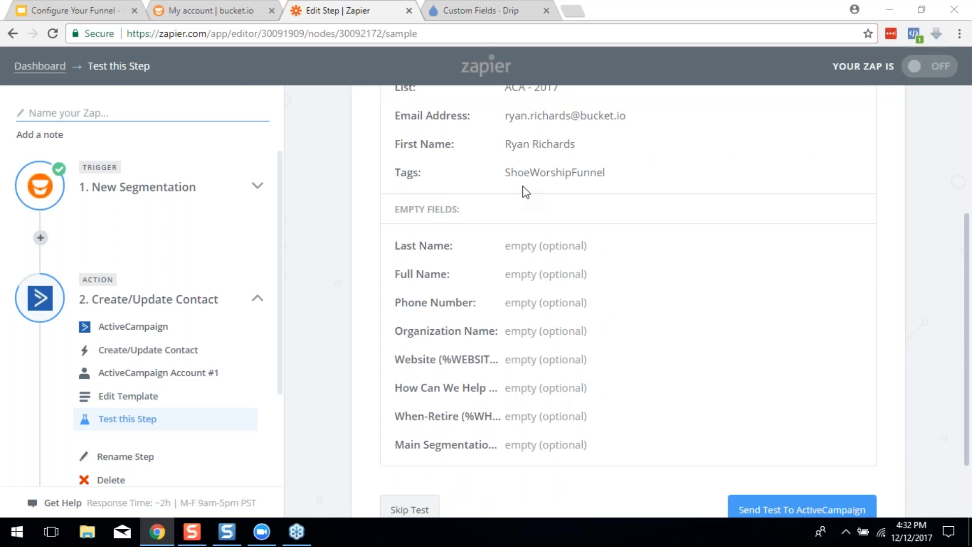
scroll(527, 297, down, 2)
scroll(518, 360, up, 5)
scroll(515, 328, down, 5)
scroll(510, 374, up, 1)
scroll(512, 372, up, 5)
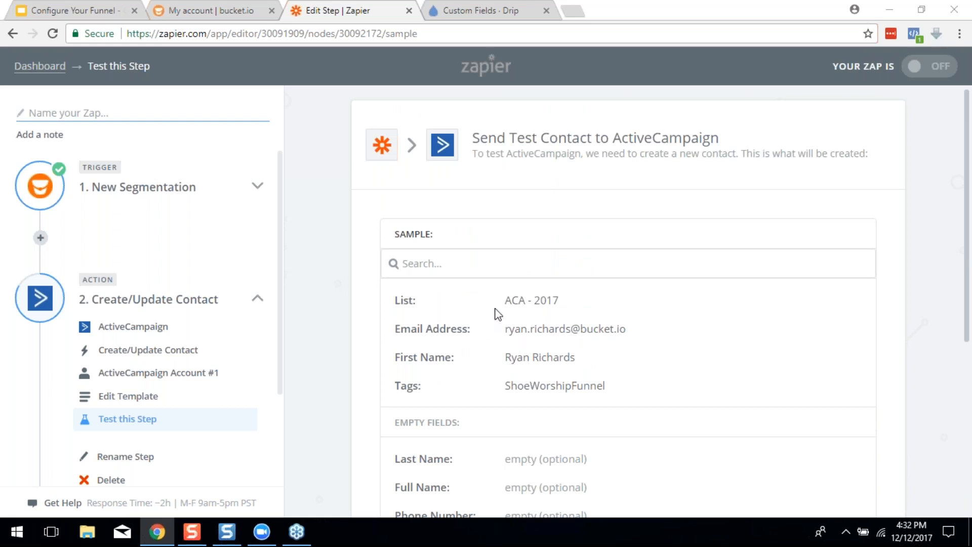
scroll(606, 303, down, 5)
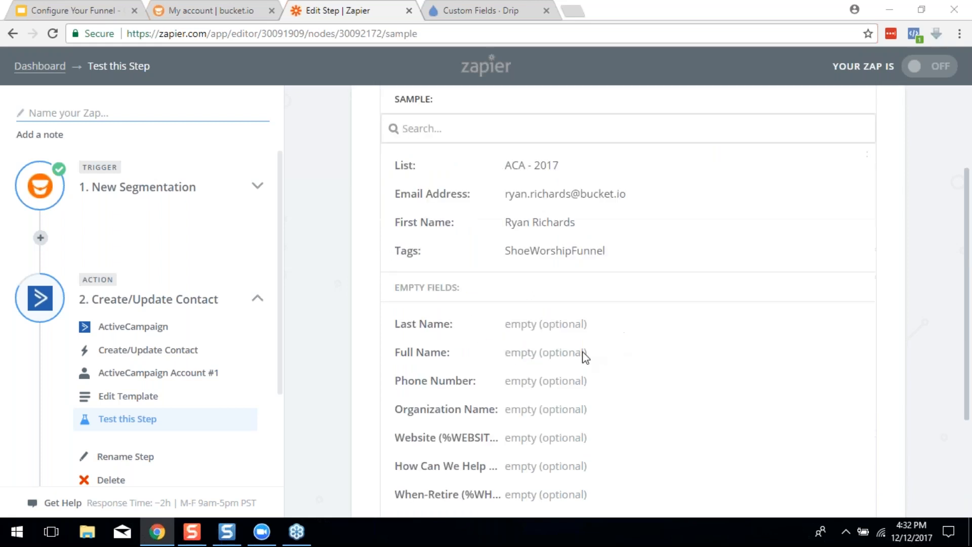
scroll(606, 309, up, 3)
scroll(568, 173, up, 2)
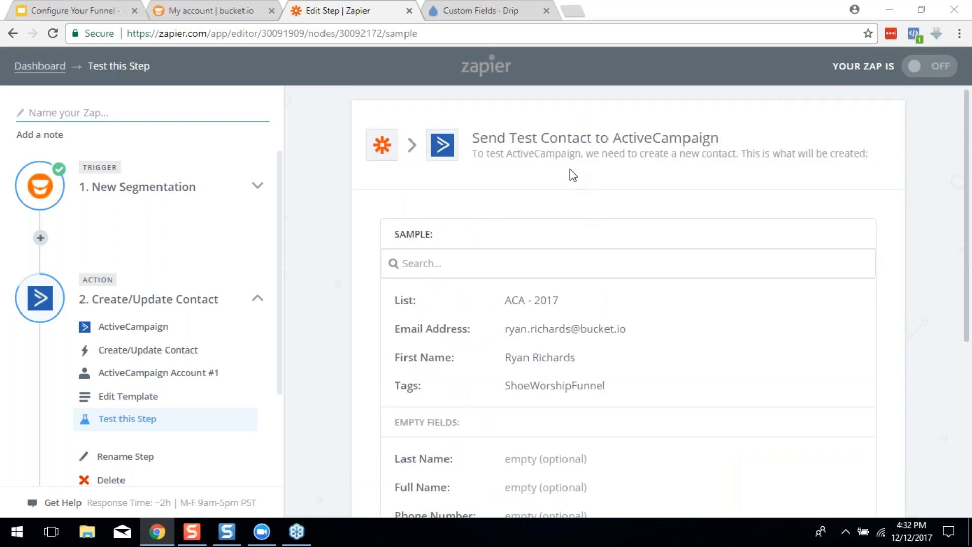
scroll(564, 271, down, 3)
scroll(361, 287, up, 2)
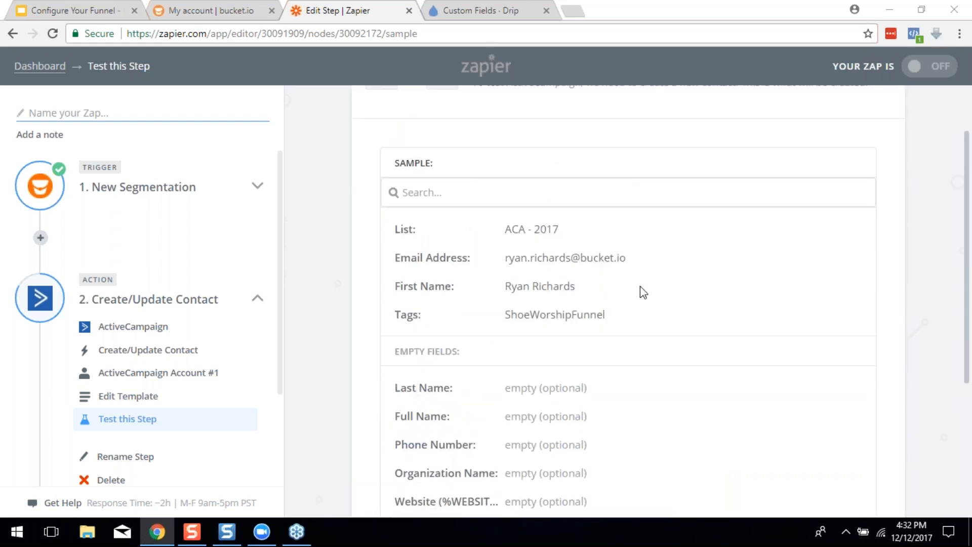
scroll(640, 287, down, 3)
scroll(562, 364, down, 2)
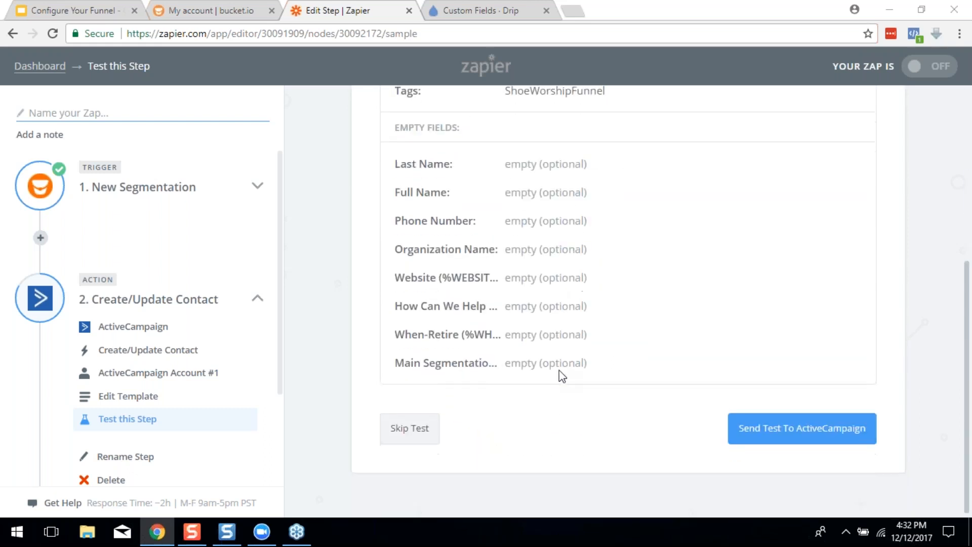
click(777, 427)
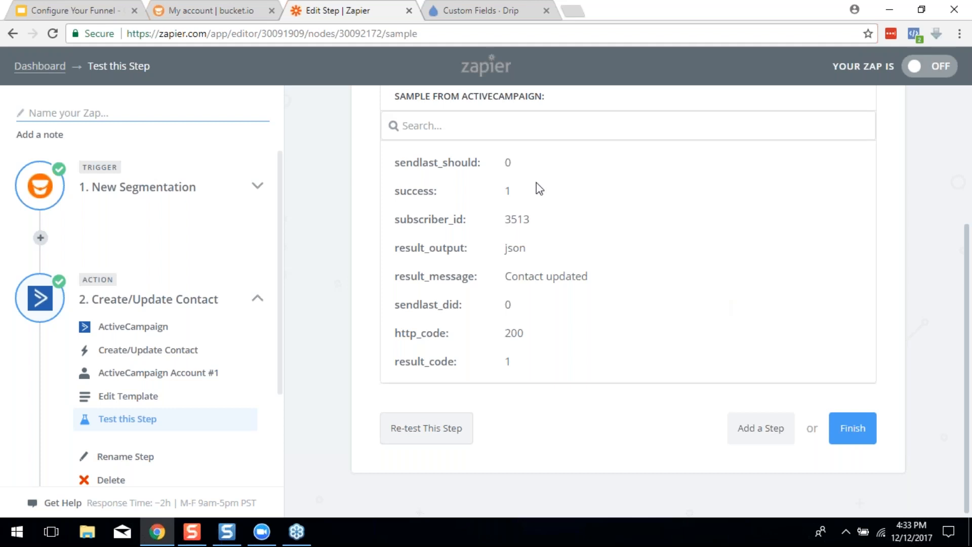
Finish the Zap setup and reach the naming box on the overview page
scroll(584, 280, up, 4)
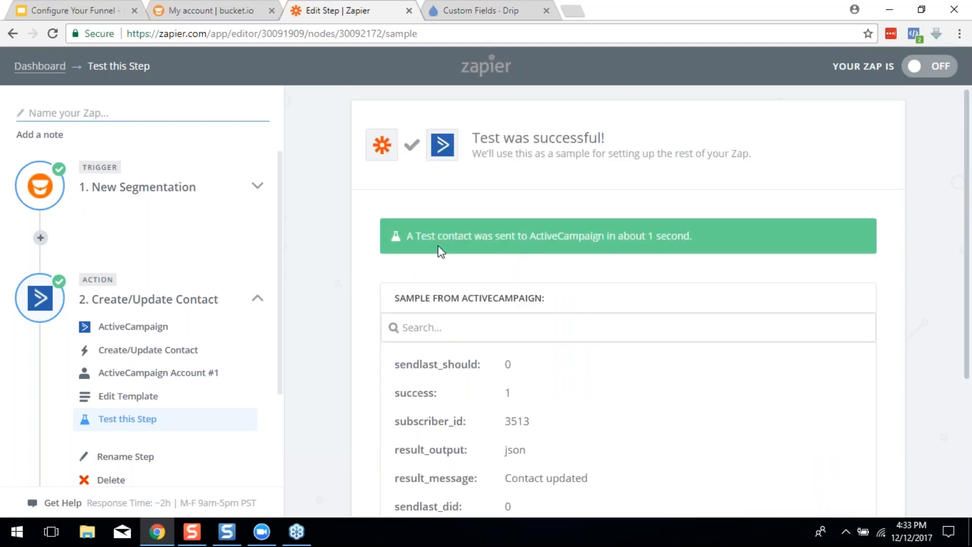
scroll(681, 189, down, 4)
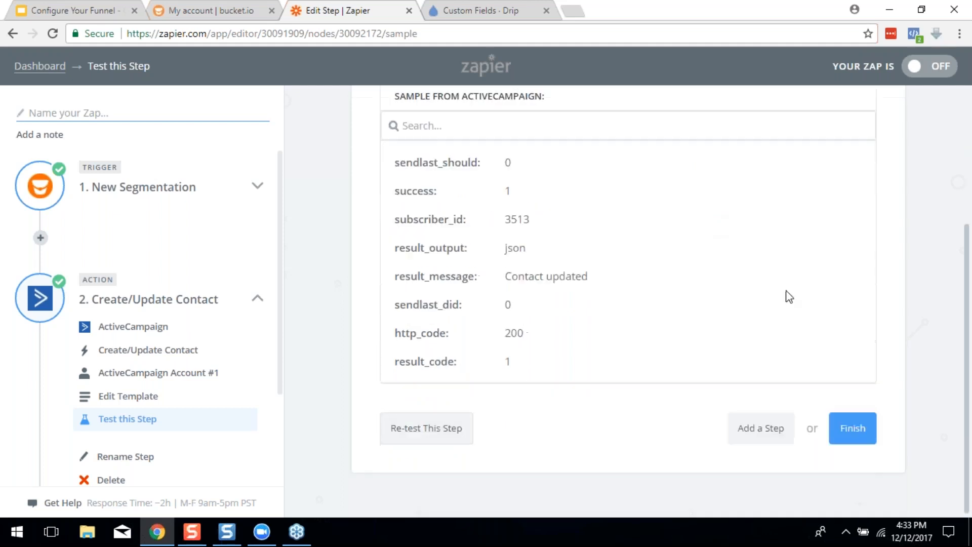
click(848, 428)
click(613, 251)
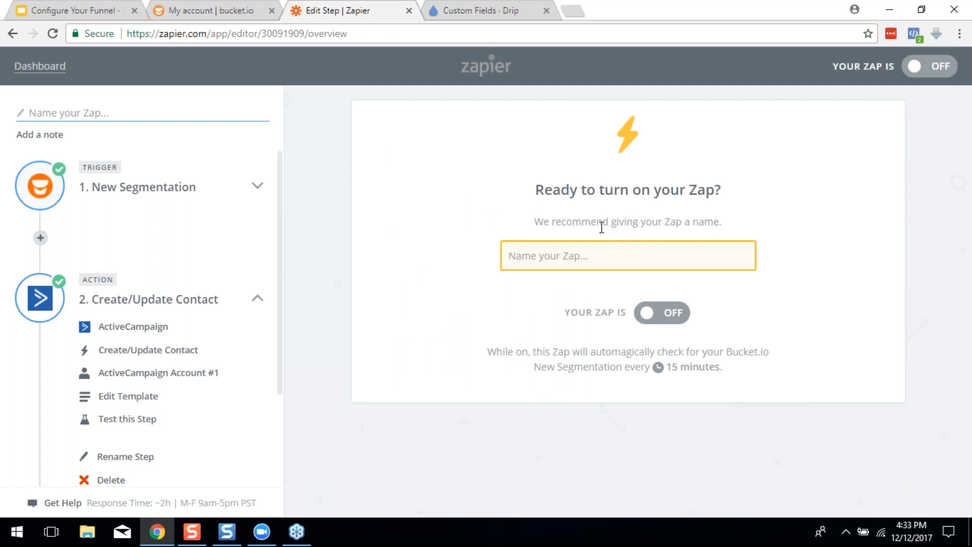
Name the Zap 'ShoeWorship Funnel', fixing the typo, and switch it on
text(ShoeW)
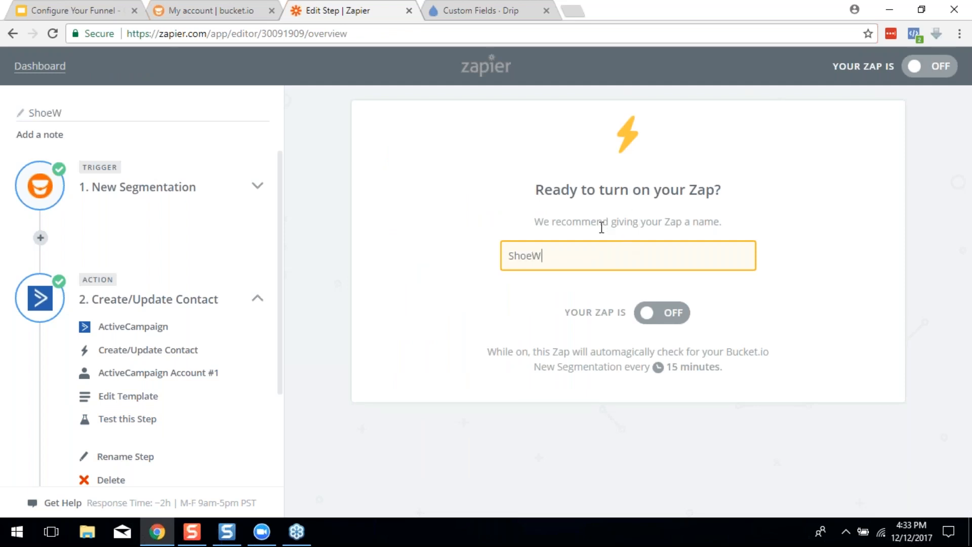
text(roship Funnel)
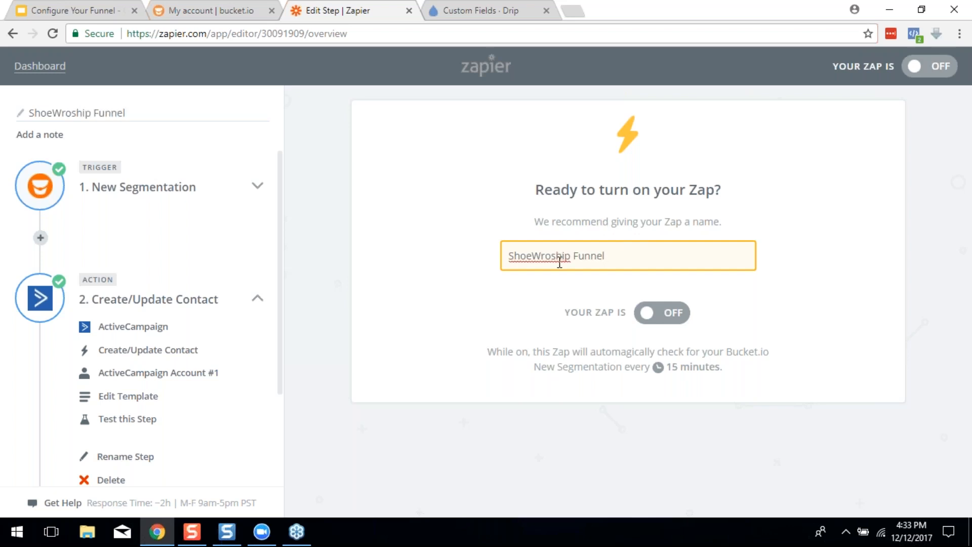
key(BackSpace)
key(BackSpace)
text(or)
click(668, 320)
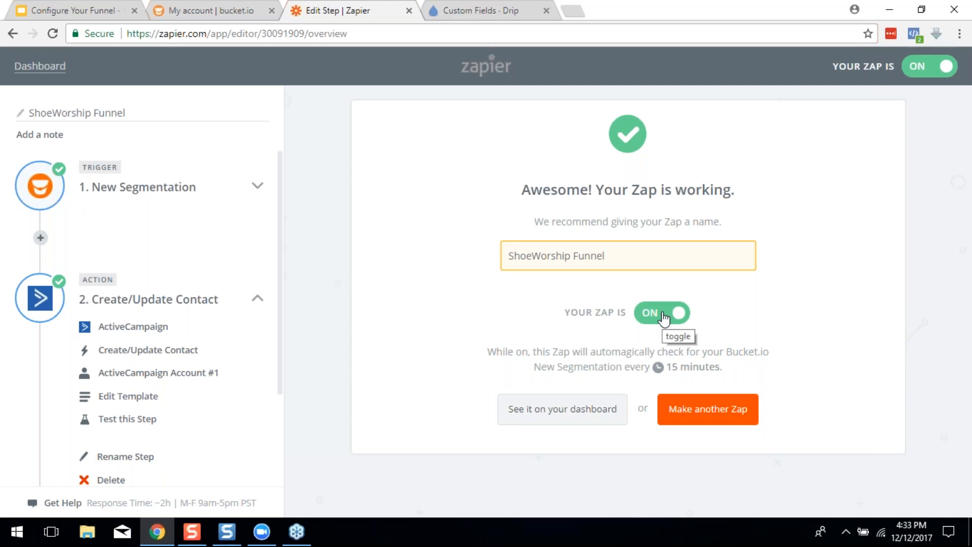
Return to bucket.io's integration settings and start the funnel's style quiz in preview
click(248, 12)
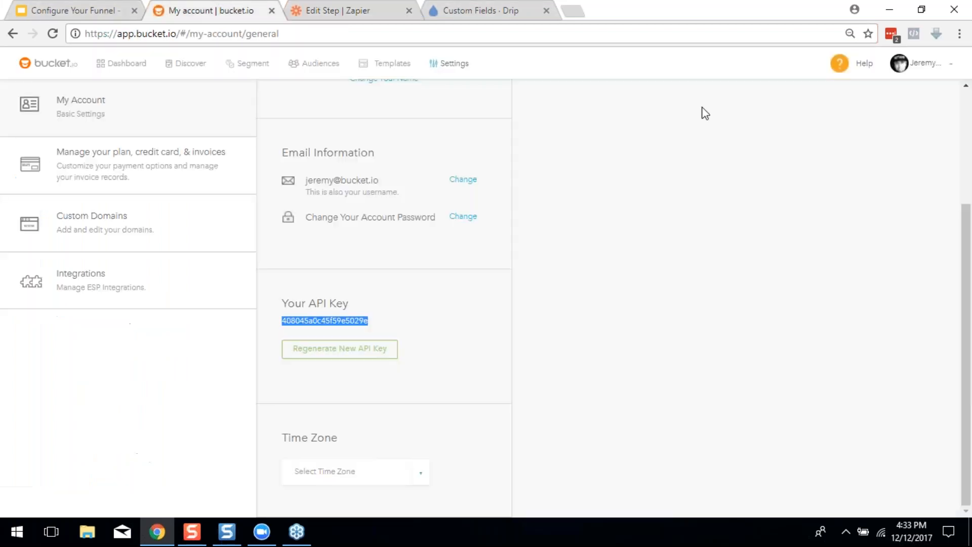
click(13, 34)
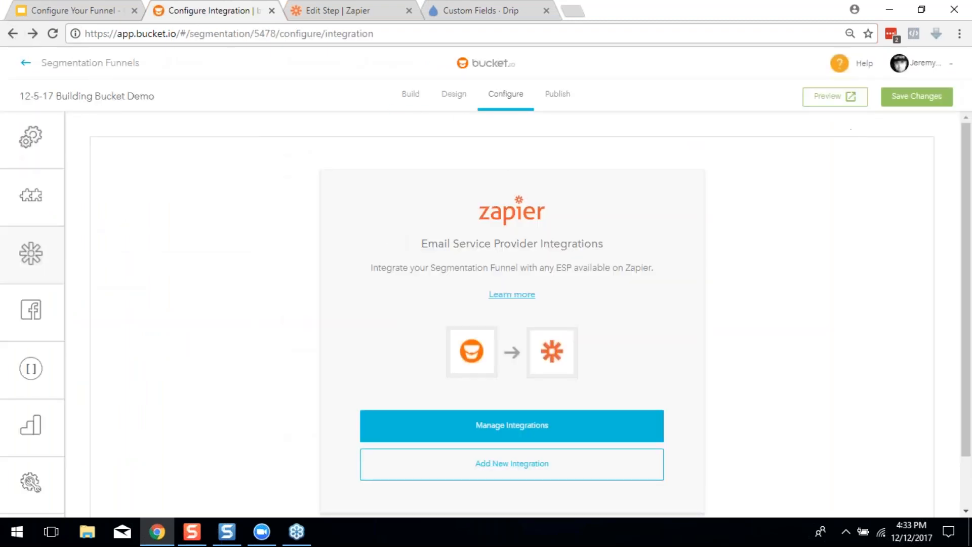
click(835, 97)
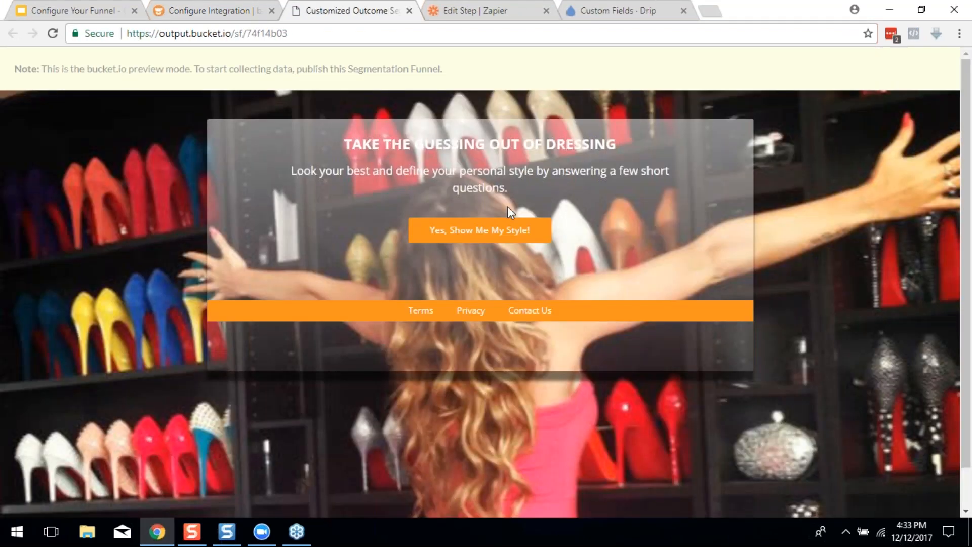
click(490, 234)
Answer the age, body type and colour season questions and choose Dramatic personality
click(407, 273)
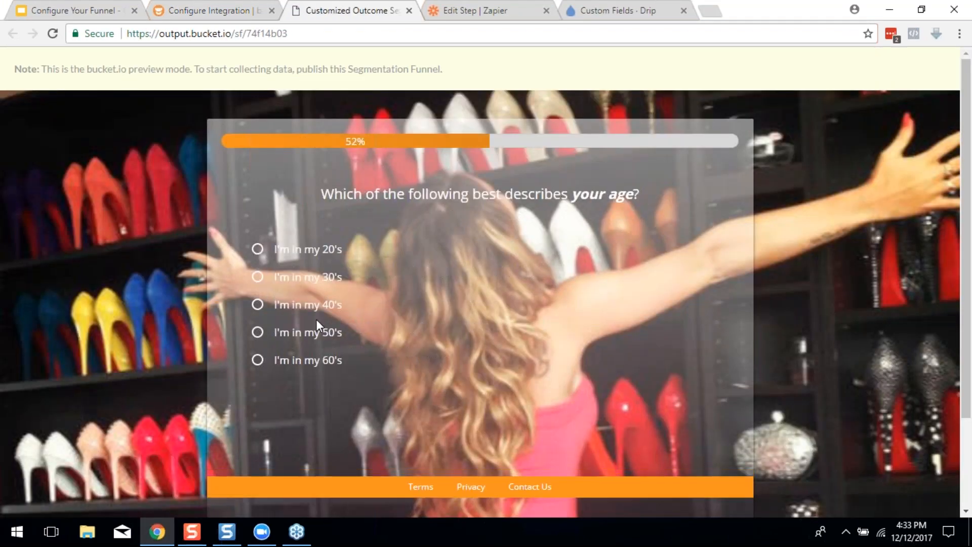
click(315, 317)
click(315, 317)
click(315, 317)
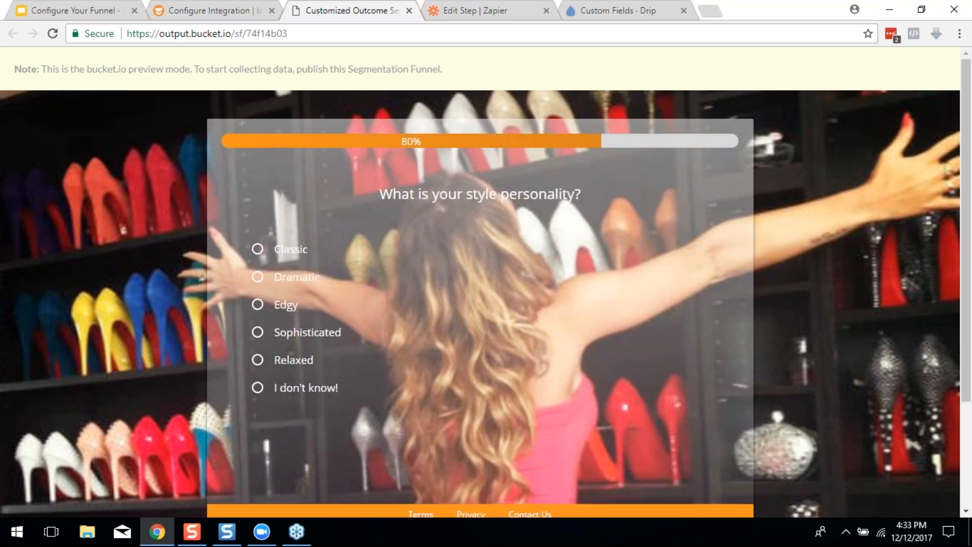
click(320, 292)
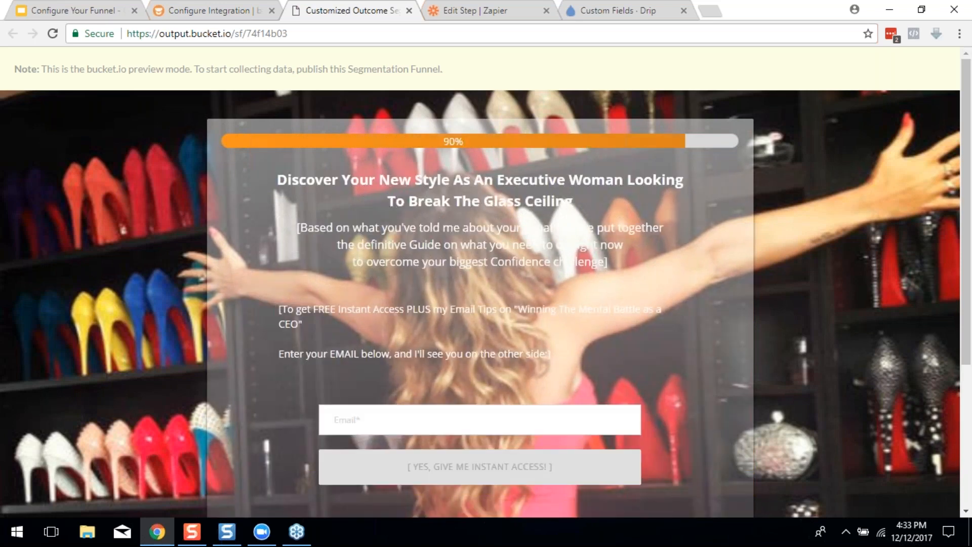
scroll(469, 303, down, 4)
Submit a suggested test email in the opt-in form, then close the preview
click(530, 203)
text(test)
key(Down)
key(Return)
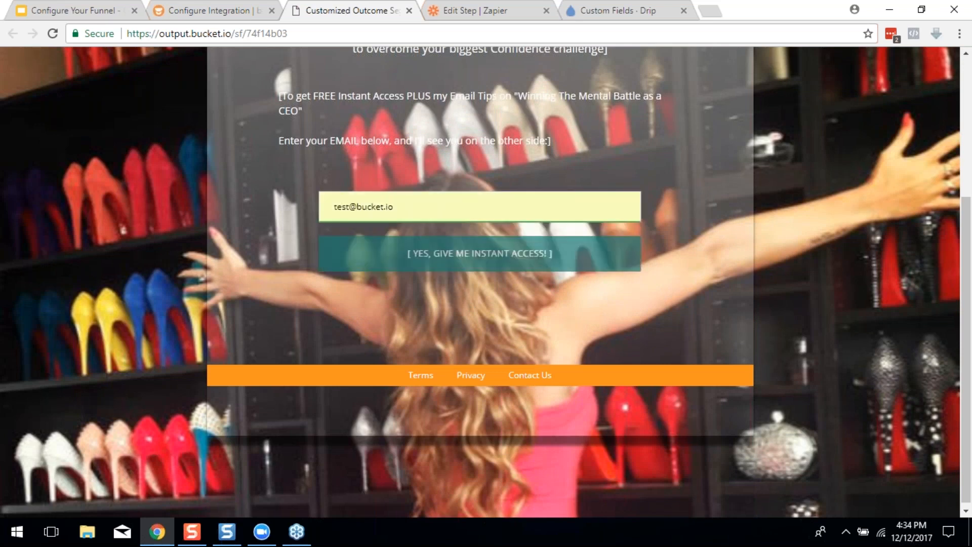
click(447, 253)
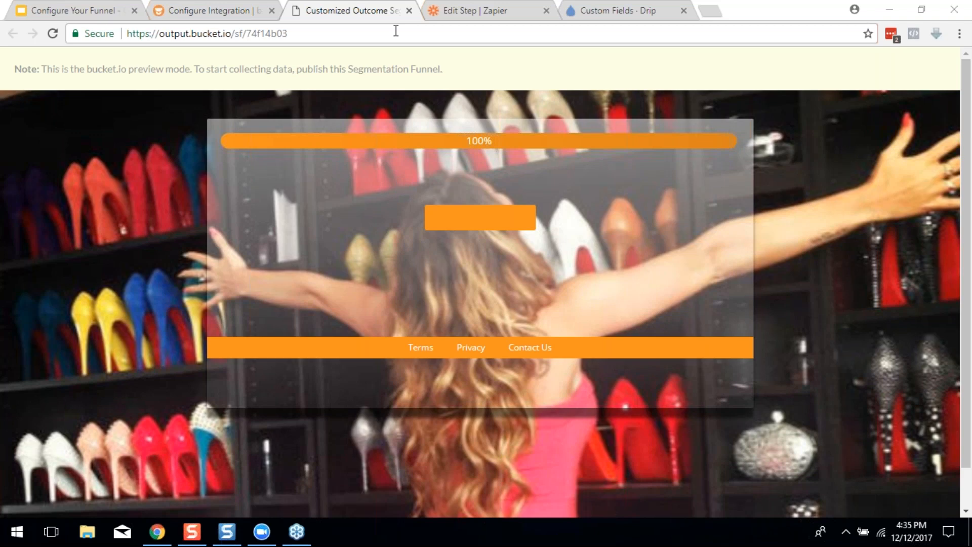
click(409, 10)
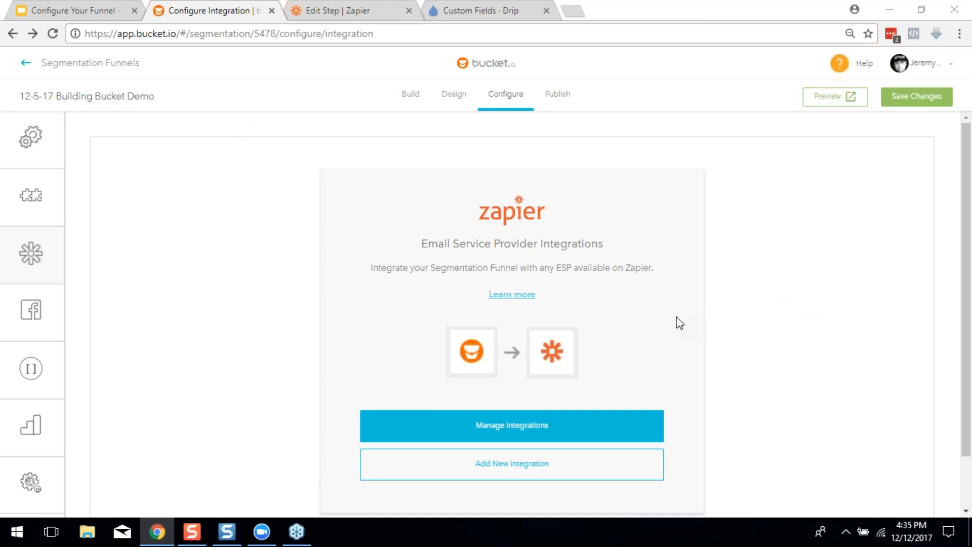
Advance the guide slides to ADD FACEBOOK PIXEL, then return to bucket.io's integration settings
mouse_move(42, 198)
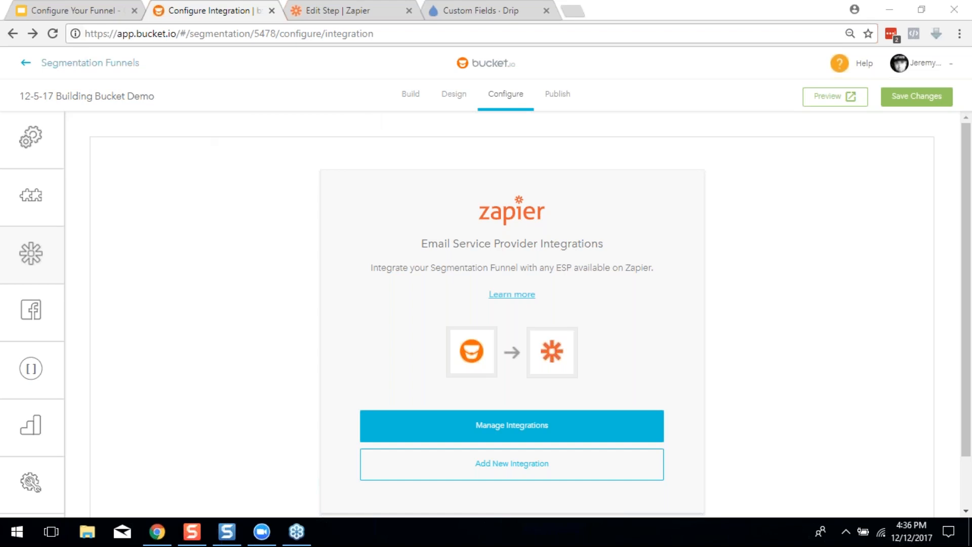
click(101, 10)
click(340, 241)
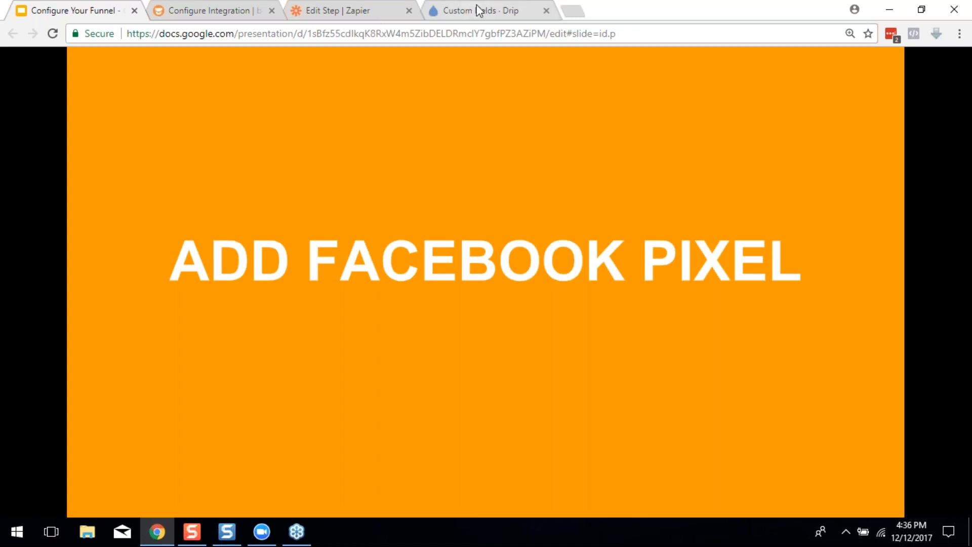
click(238, 10)
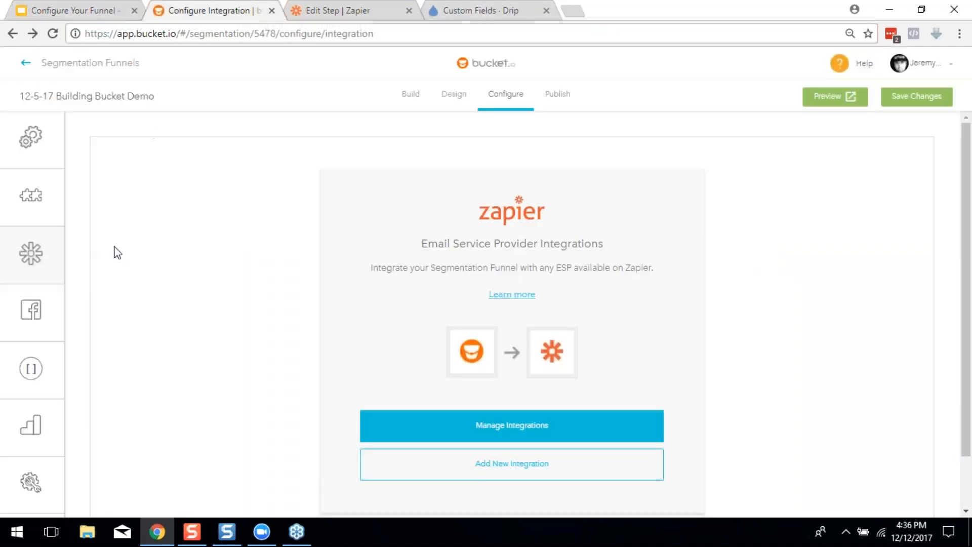
mouse_move(30, 310)
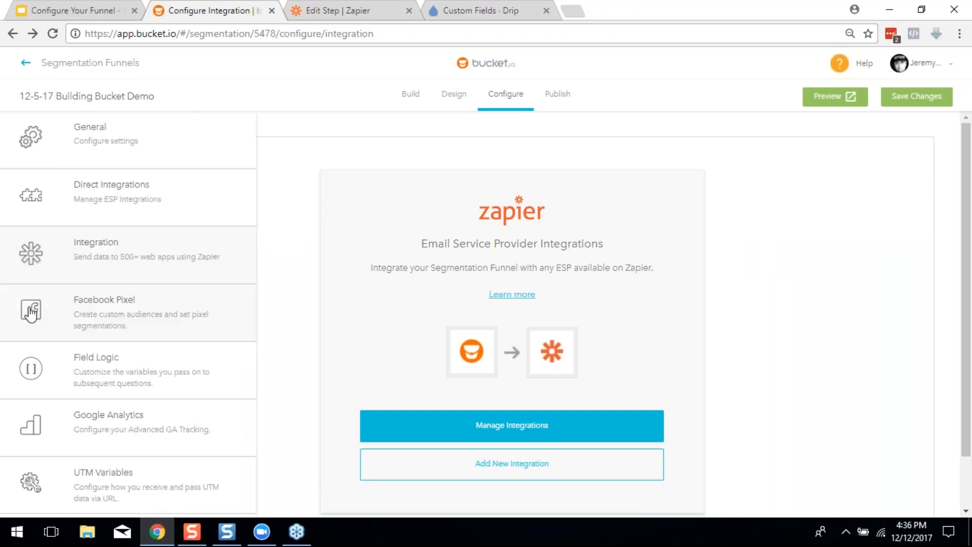
Open Facebook Pixel settings, switch on Integrate Facebook Pixel, and focus the empty pixel code field
click(61, 312)
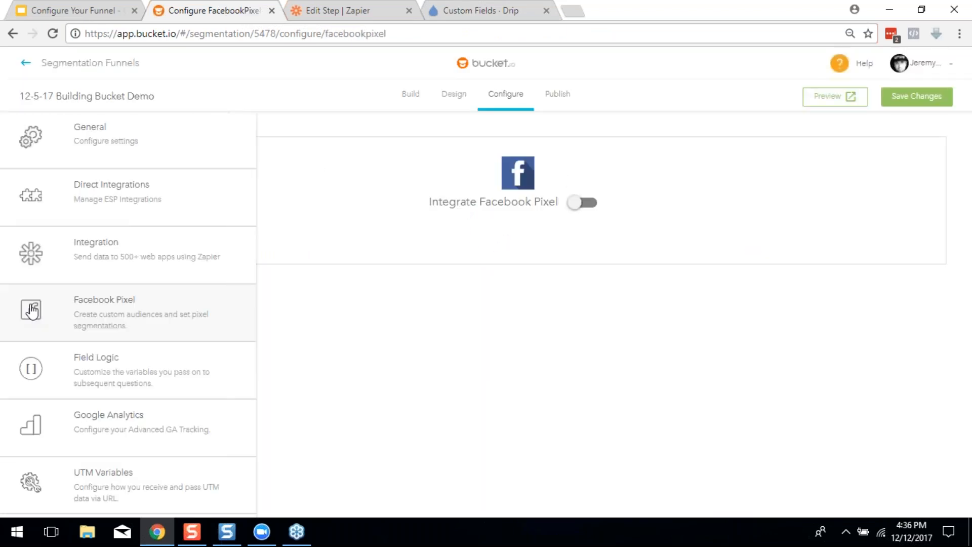
click(581, 206)
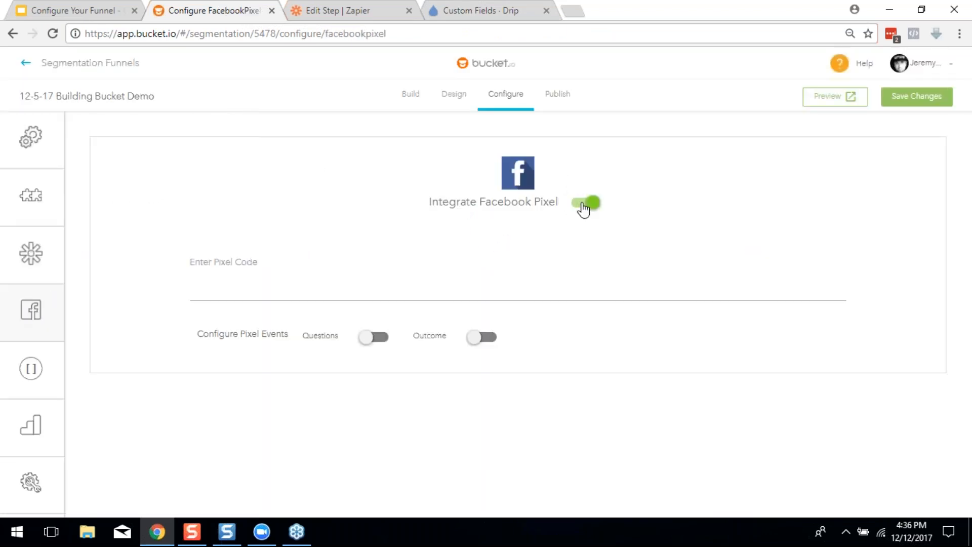
click(224, 255)
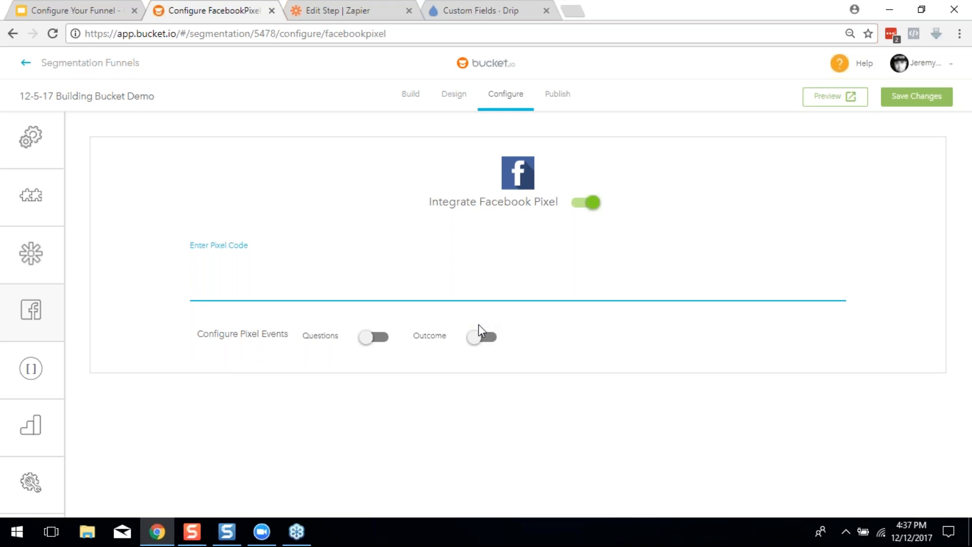
Enable pixel events for Questions and review the listed questions and answers
click(379, 338)
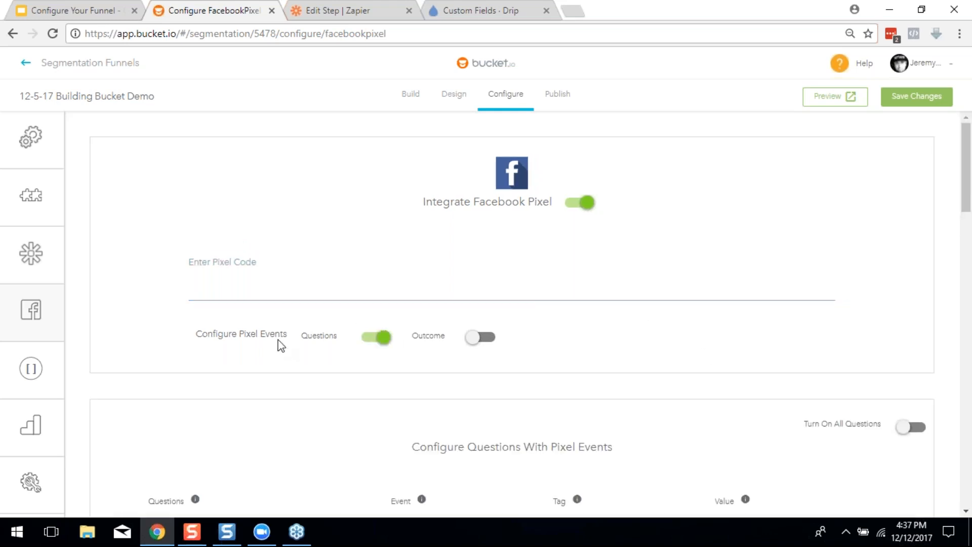
scroll(268, 330, down, 3)
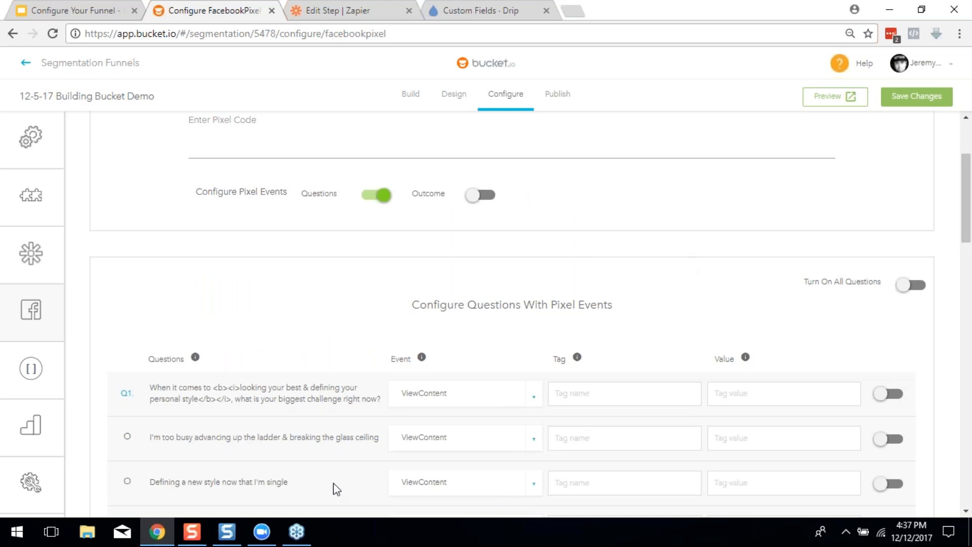
scroll(330, 466, down, 3)
scroll(485, 367, down, 20)
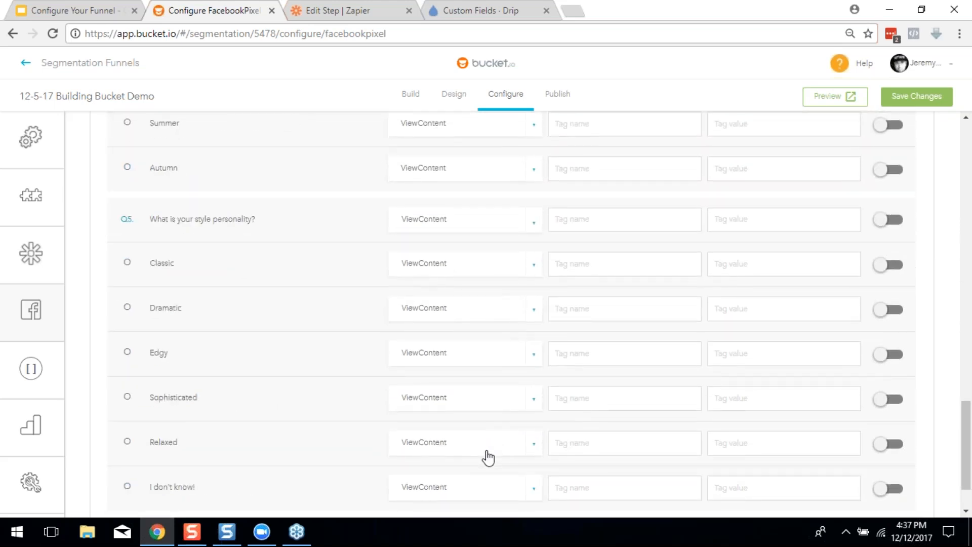
scroll(487, 456, down, 2)
scroll(304, 442, up, 2)
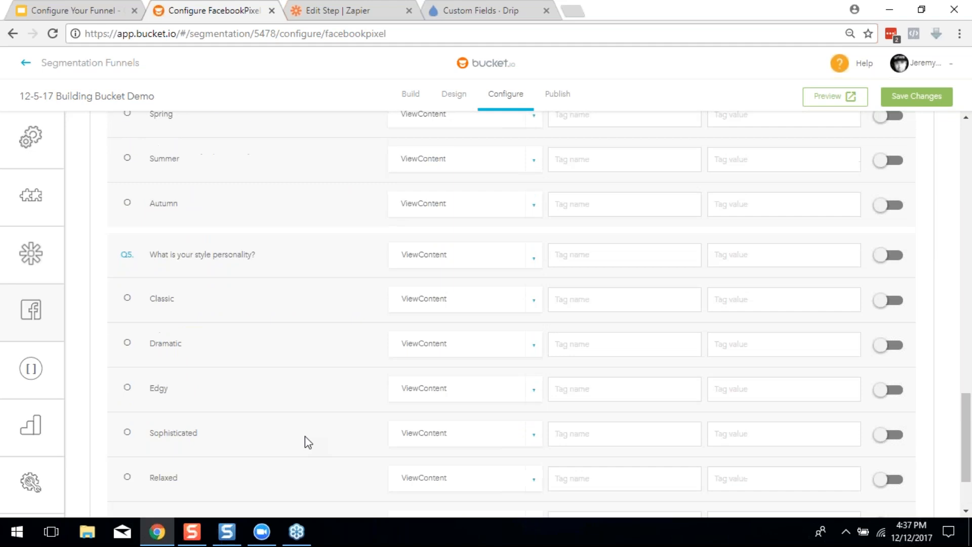
scroll(309, 433, up, 20)
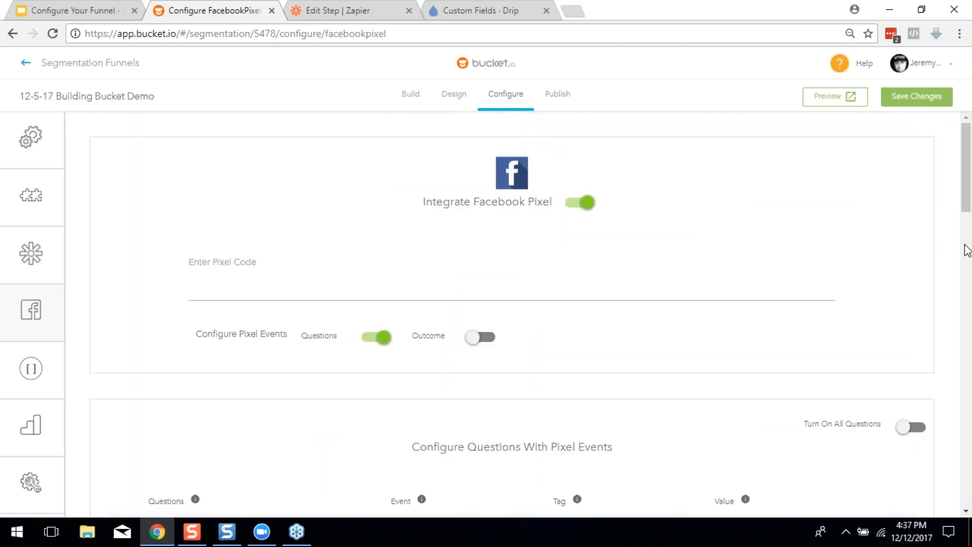
scroll(507, 329, down, 3)
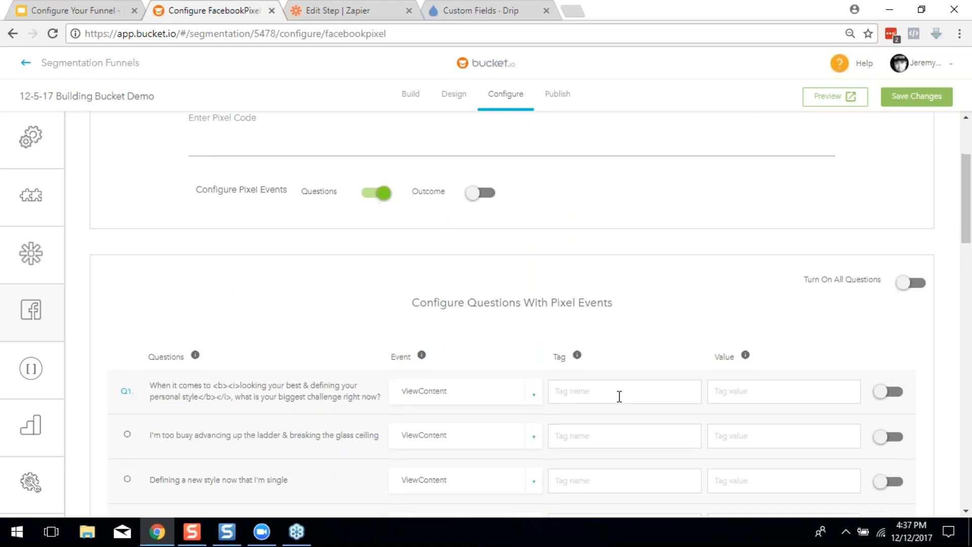
scroll(618, 397, down, 2)
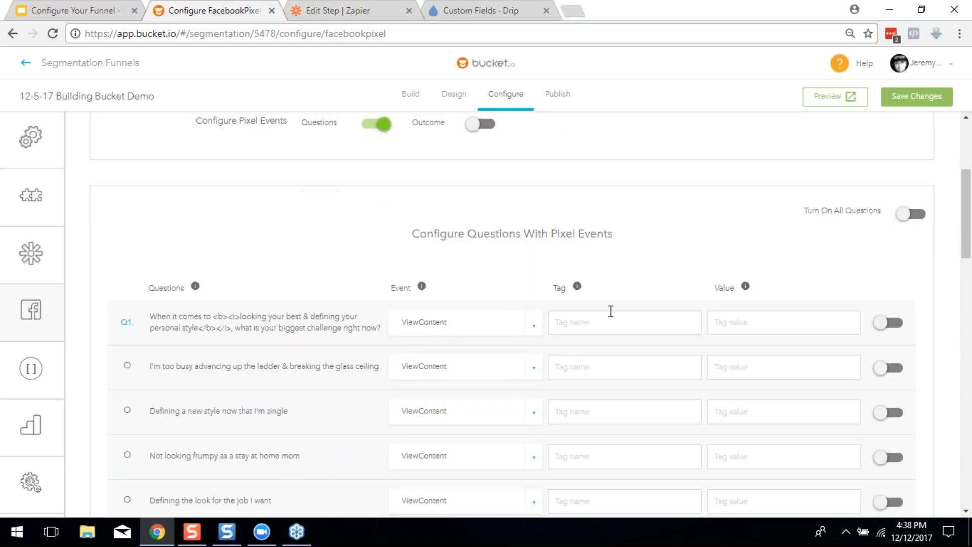
Toggle Turn On All Questions on and back off, leaving every question's ViewContent event off
click(904, 217)
click(904, 217)
scroll(868, 348, down, 1)
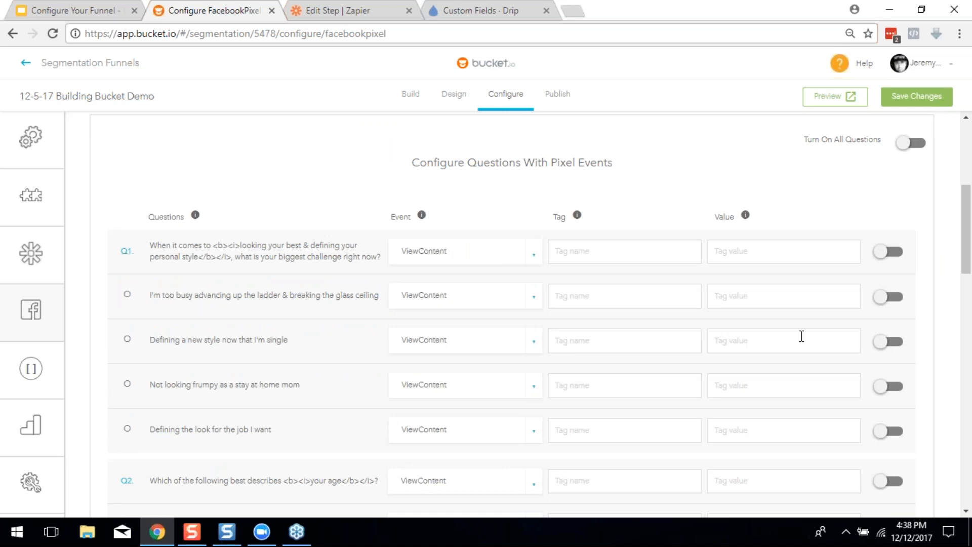
scroll(304, 380, down, 1)
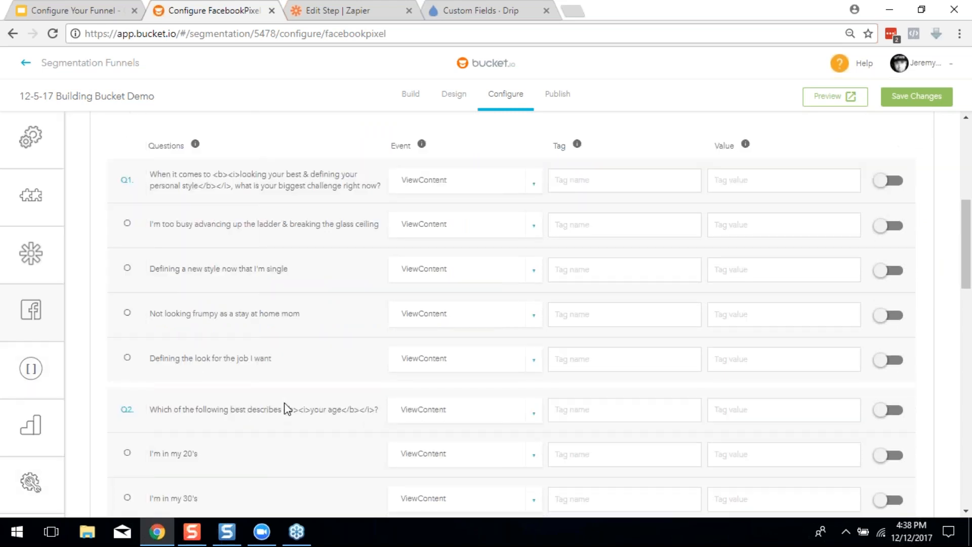
scroll(291, 420, down, 2)
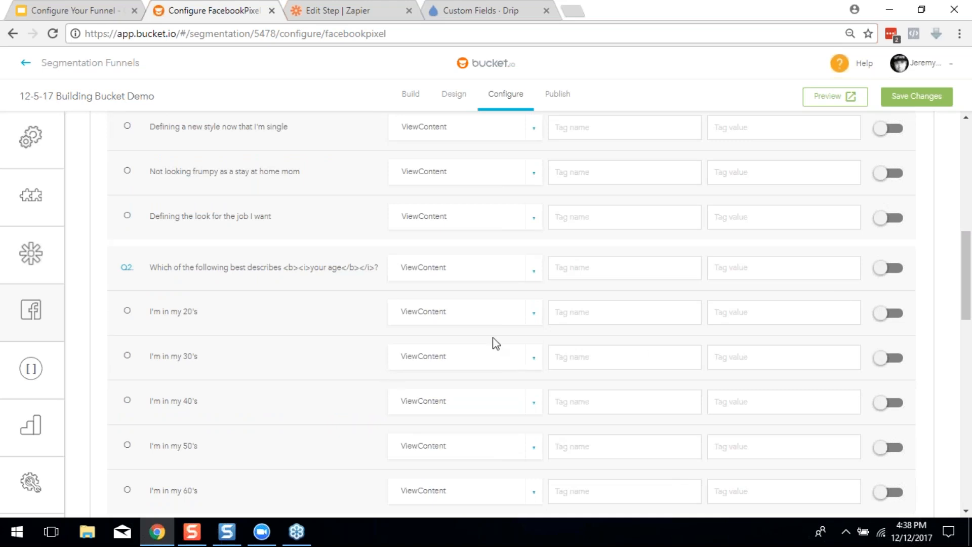
scroll(494, 340, down, 1)
scroll(422, 373, up, 3)
scroll(423, 372, up, 3)
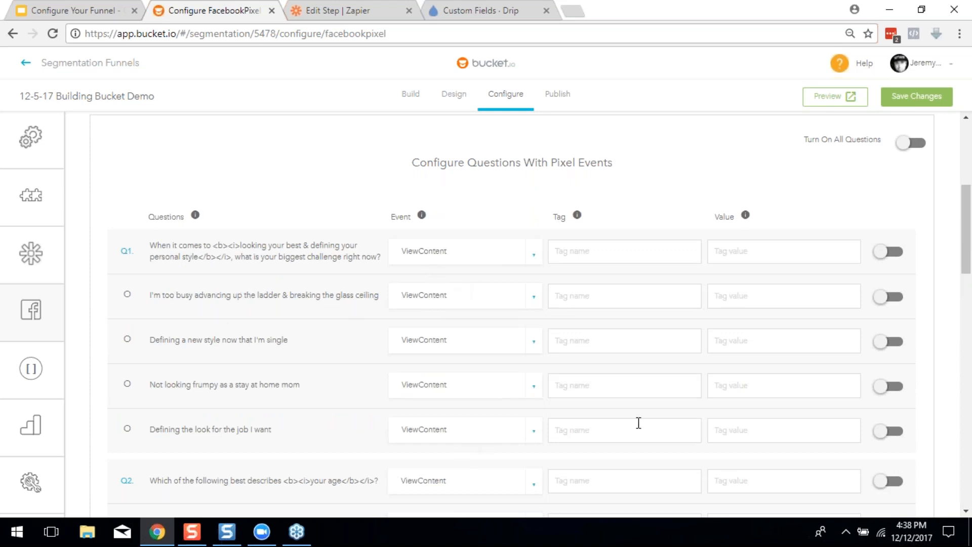
Tag the four Q1 answers executive, divorced, sahm and grad in the pixel events table
click(586, 299)
text(exec)
key(BackSpace)
text(utive)
click(574, 338)
text(divorced)
click(599, 385)
text(sahm)
click(570, 429)
text(grad)
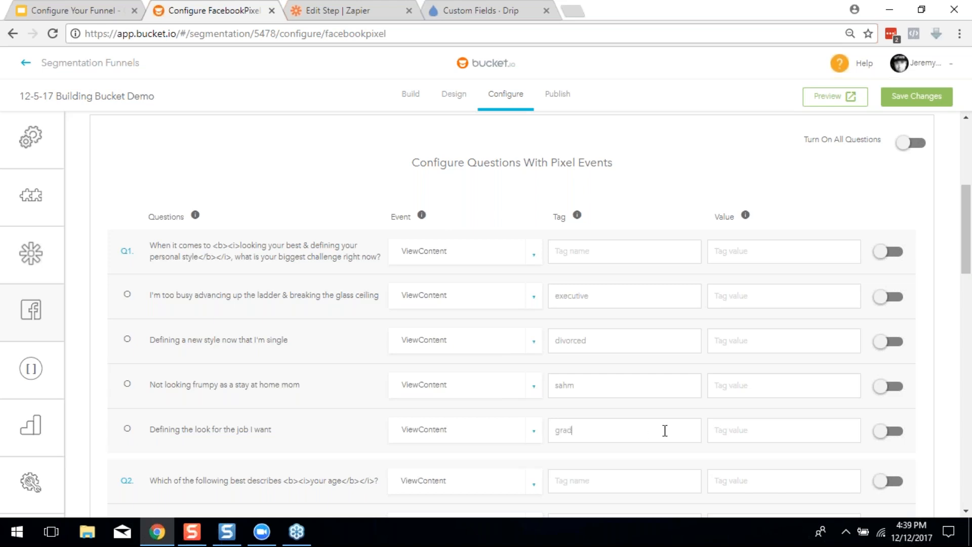
scroll(637, 401, down, 1)
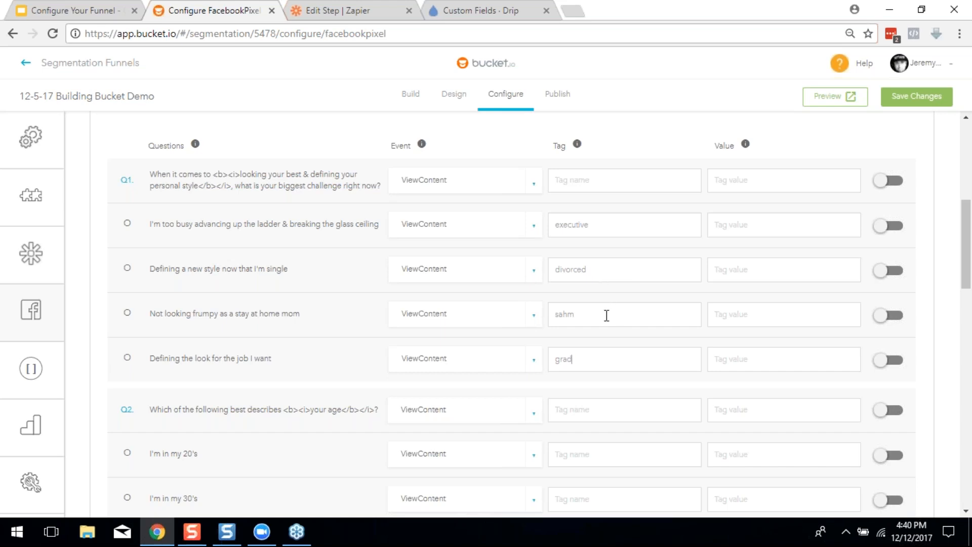
scroll(597, 403, down, 1)
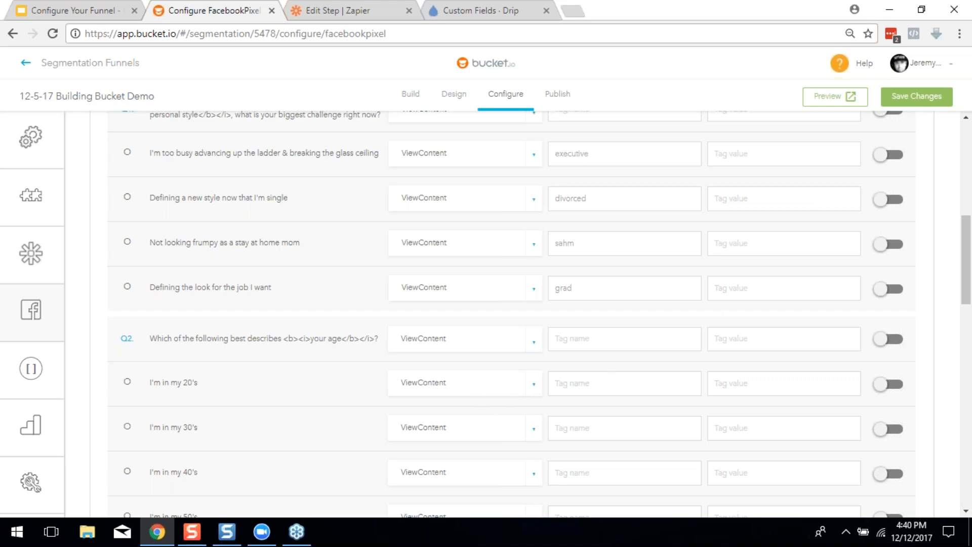
Turn on outcome pixel events to list Executives, Divorced, SAHMom and CollegeGrad with ViewContent
scroll(615, 476, down, 3)
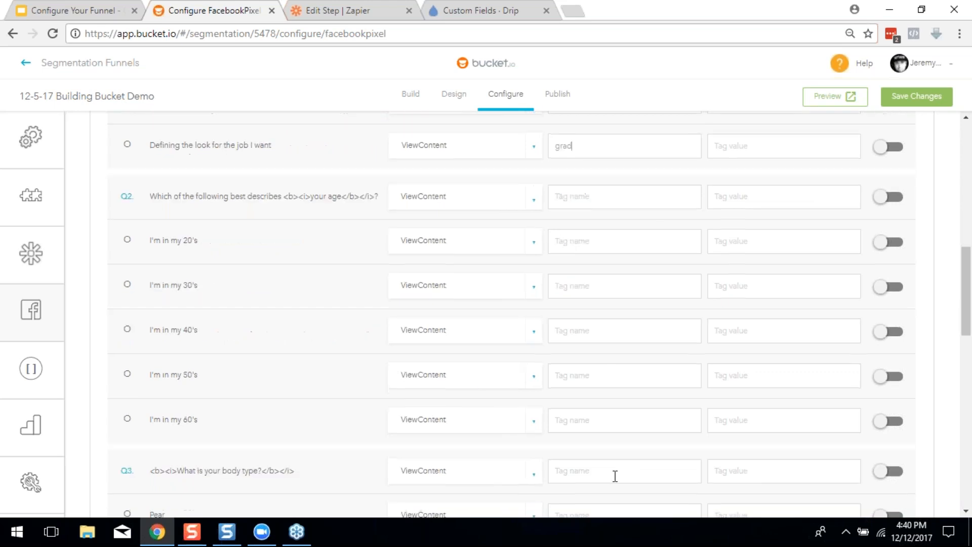
scroll(615, 476, down, 4)
scroll(616, 475, down, 4)
scroll(615, 476, up, 7)
scroll(593, 184, up, 2)
scroll(593, 184, down, 5)
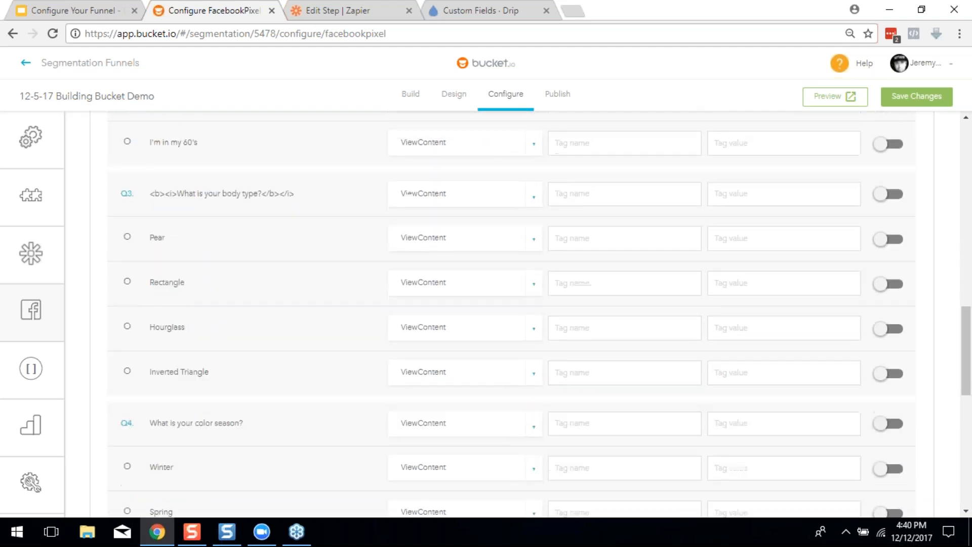
scroll(572, 283, down, 6)
drag(967, 471, 966, 210)
click(484, 169)
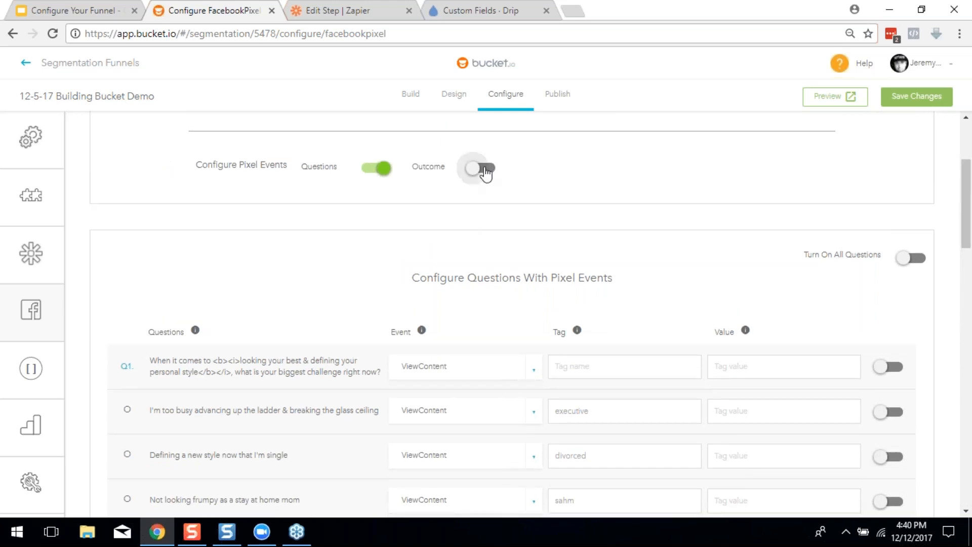
drag(968, 224, 967, 303)
Set the Executives and Divorced outcome events to Lead
scroll(961, 404, down, 15)
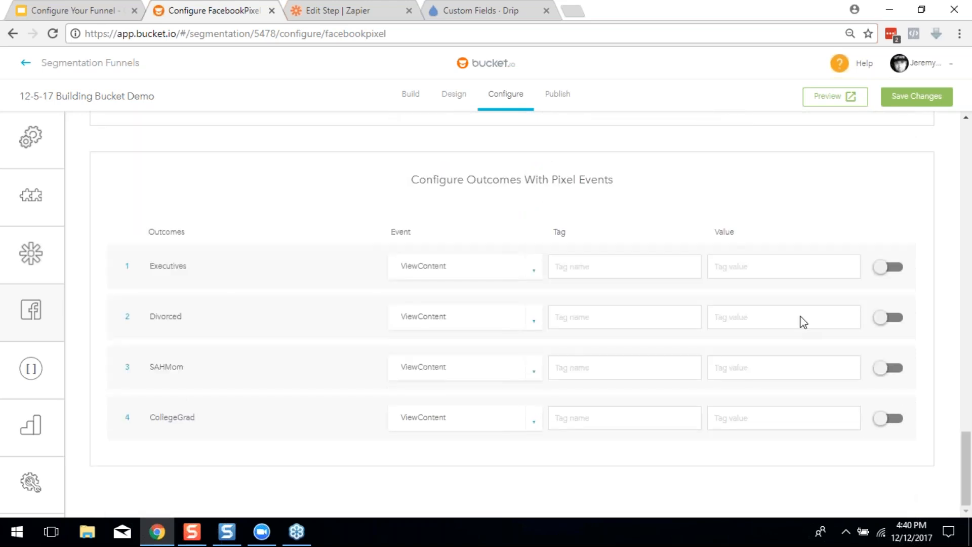
click(456, 274)
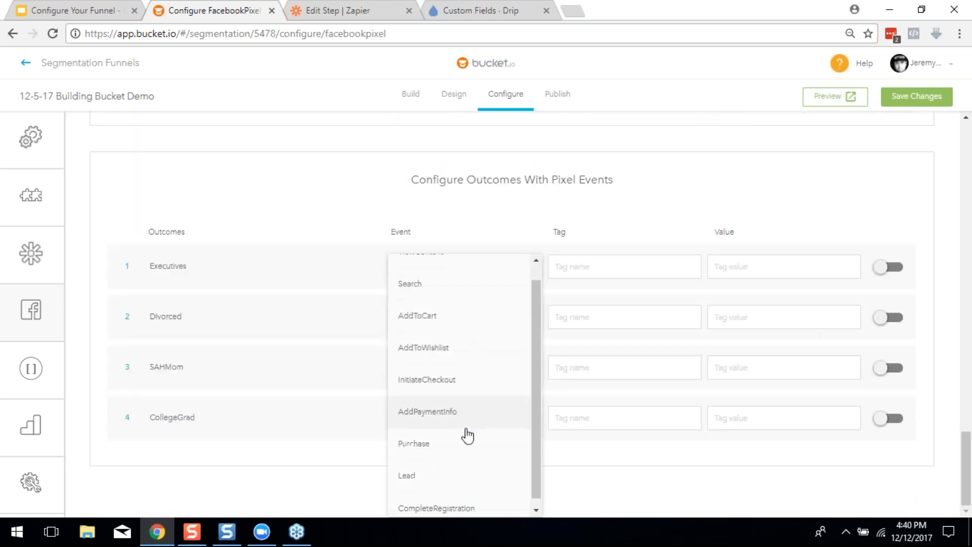
click(448, 476)
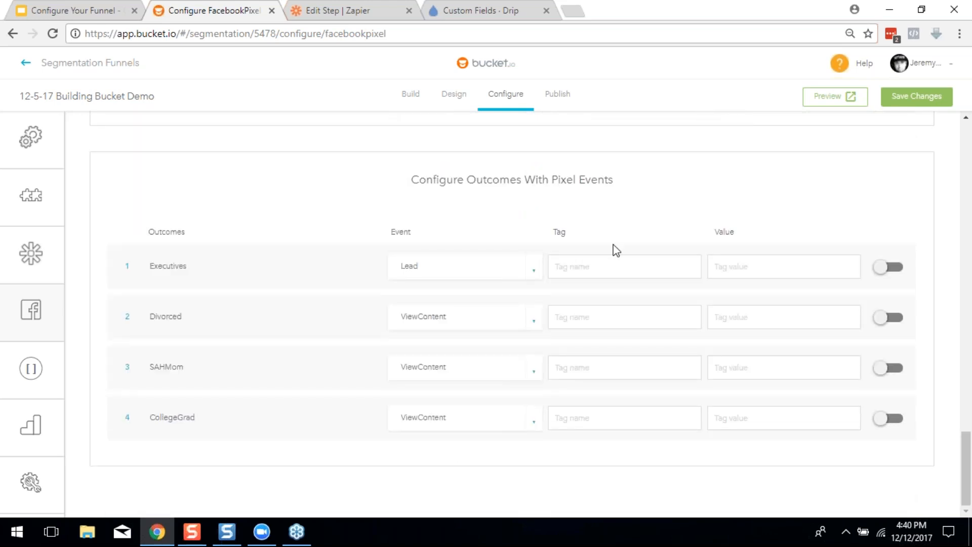
click(525, 326)
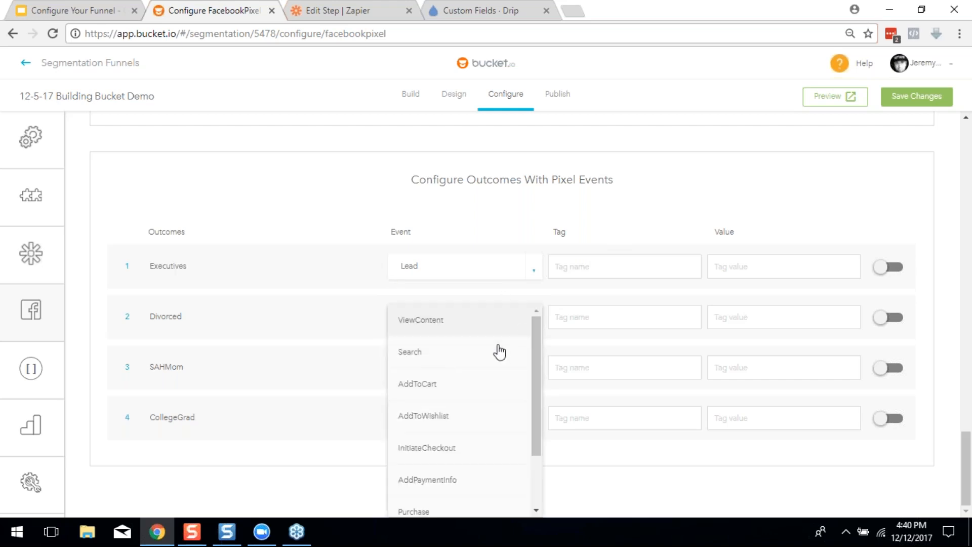
scroll(456, 501, down, 3)
click(437, 475)
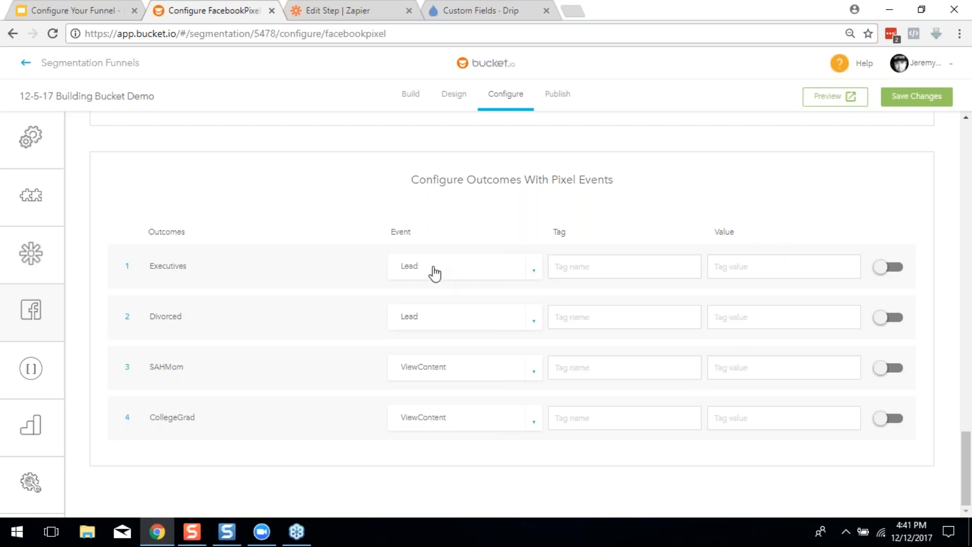
Leave the SAHMom event unchanged and switch off Facebook Pixel integration
click(510, 372)
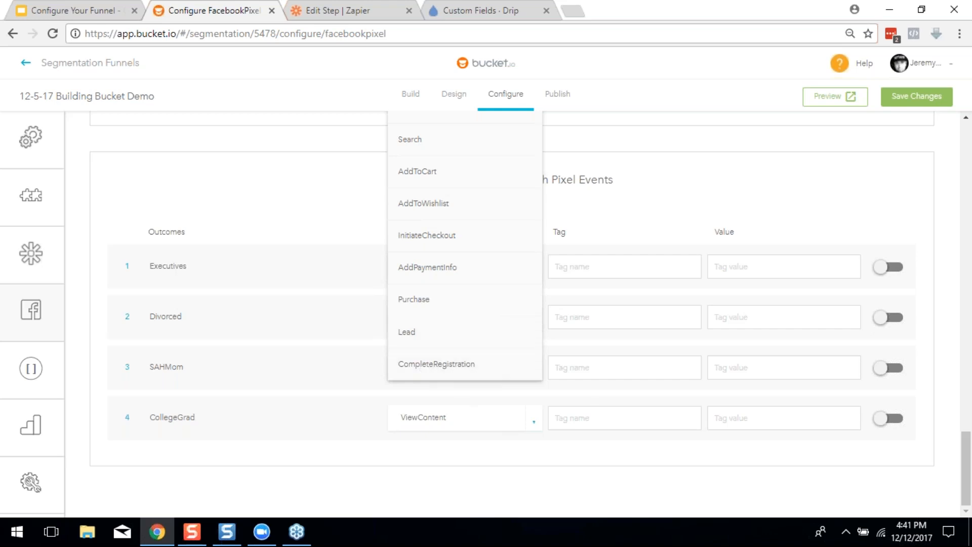
click(650, 414)
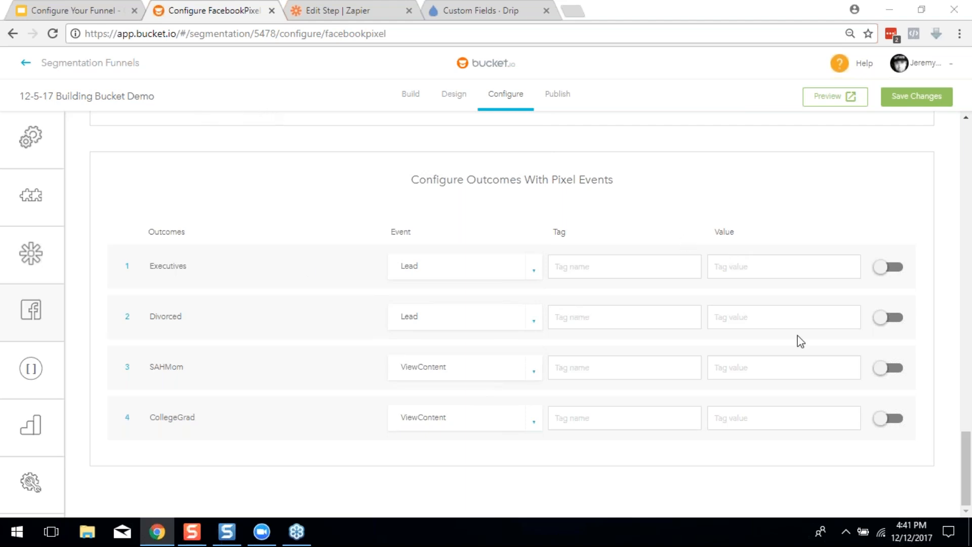
scroll(574, 300, up, 20)
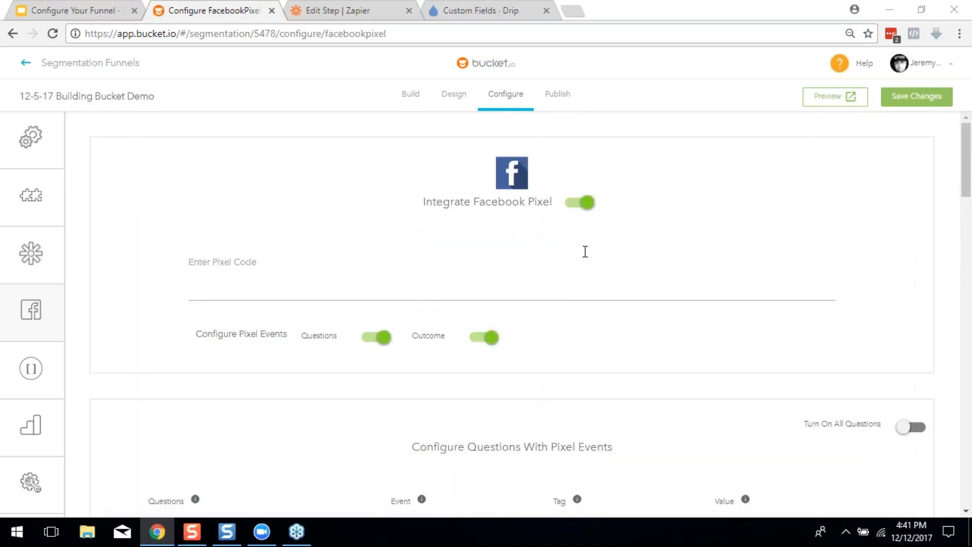
click(574, 205)
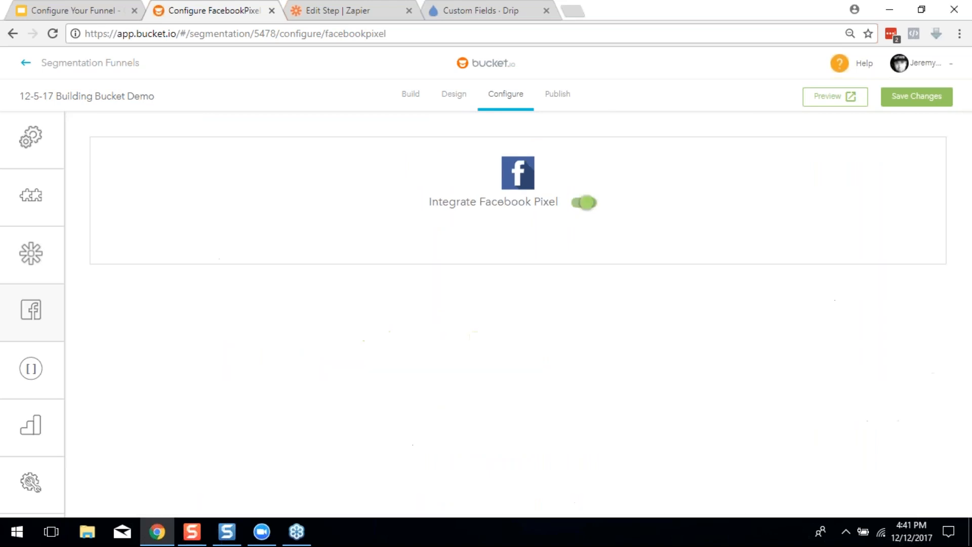
Advance the guide's slides to the Add Google Analytics section
mouse_move(50, 322)
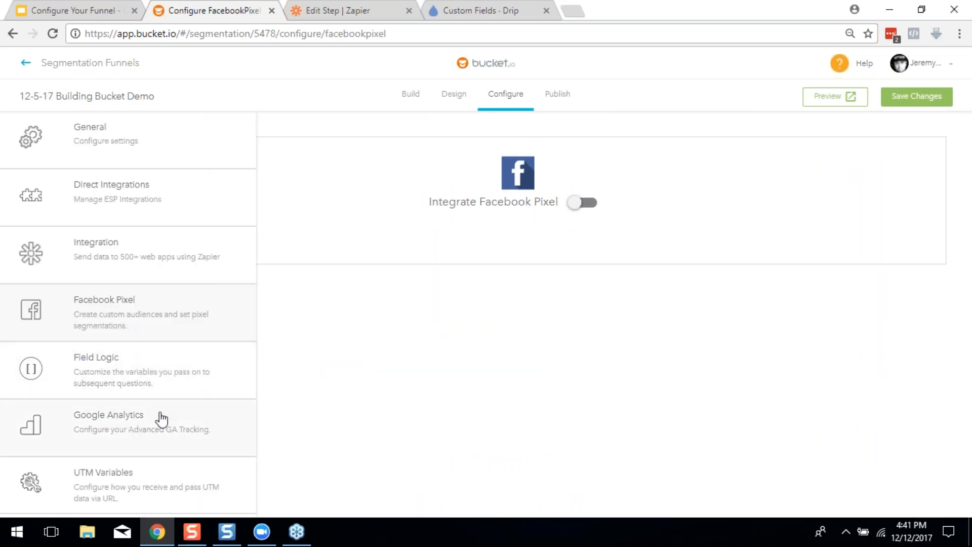
key(ctrl+1)
click(270, 255)
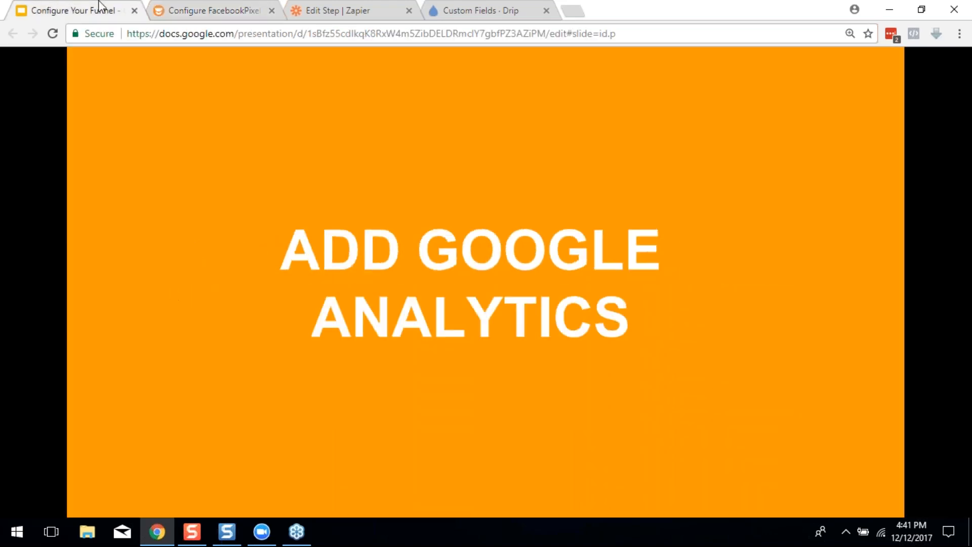
Return to the funnel's Facebook Pixel settings page in bucket.io
click(174, 9)
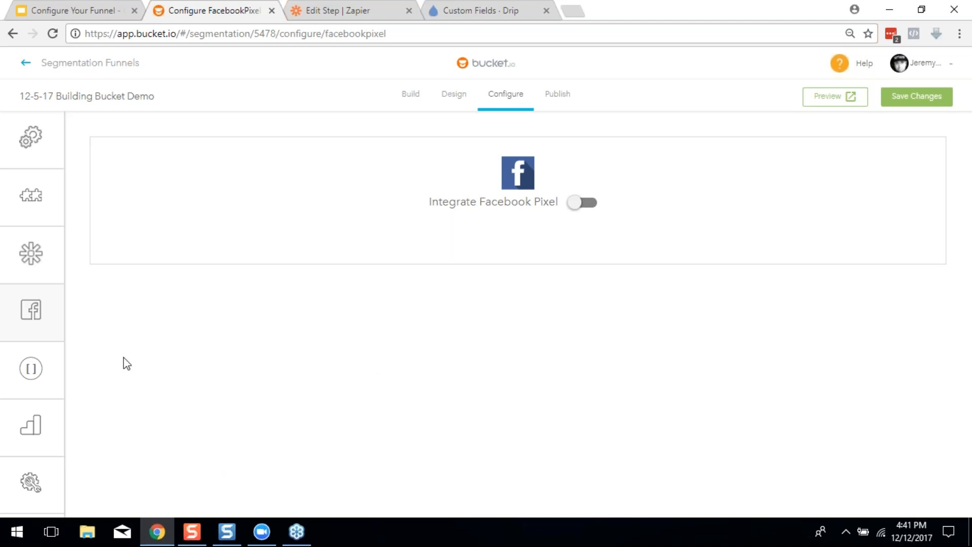
Open the Google Analytics settings and switch on Integrate Google Analytics
mouse_move(48, 434)
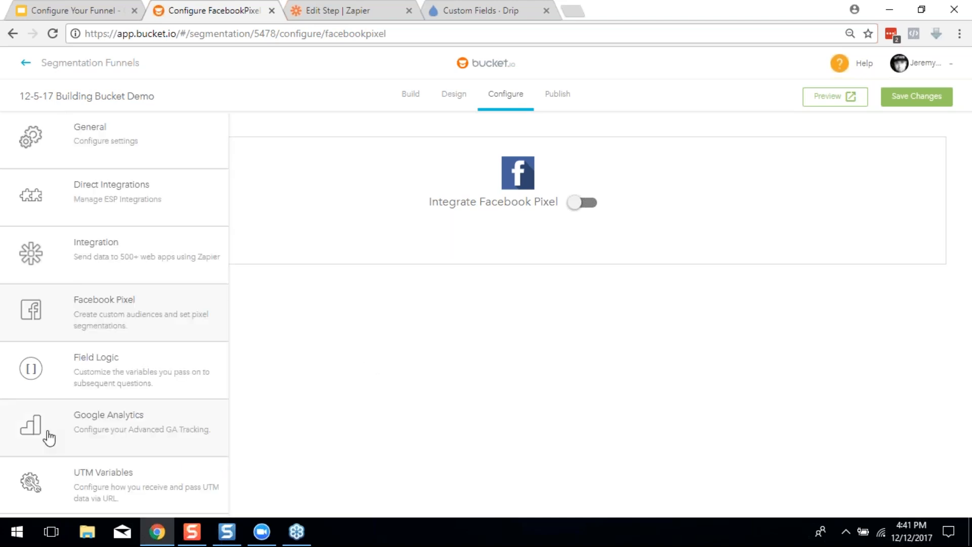
click(116, 433)
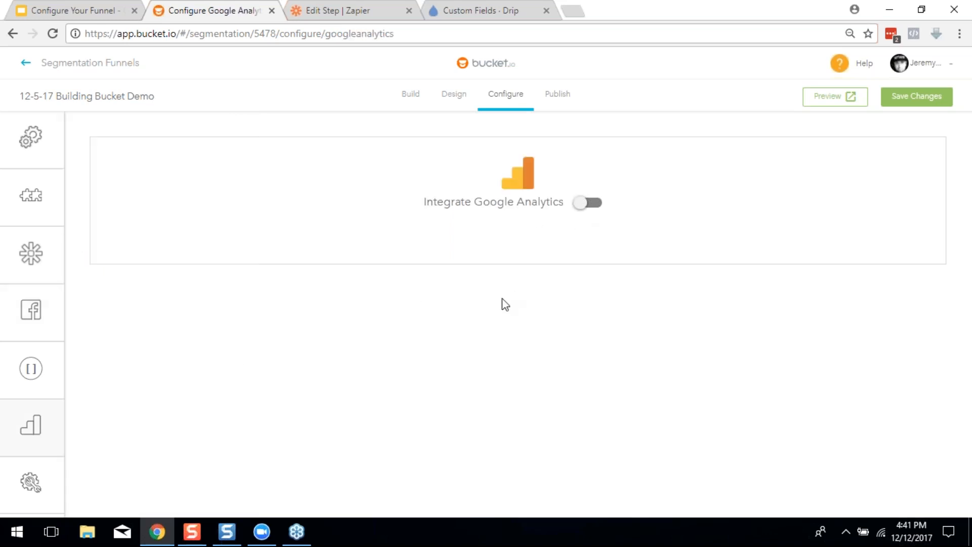
click(589, 208)
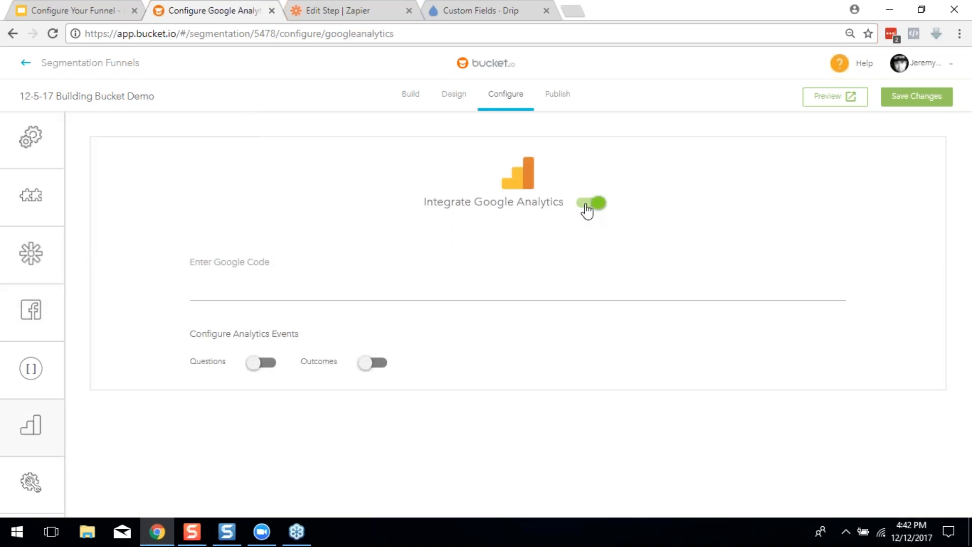
click(223, 262)
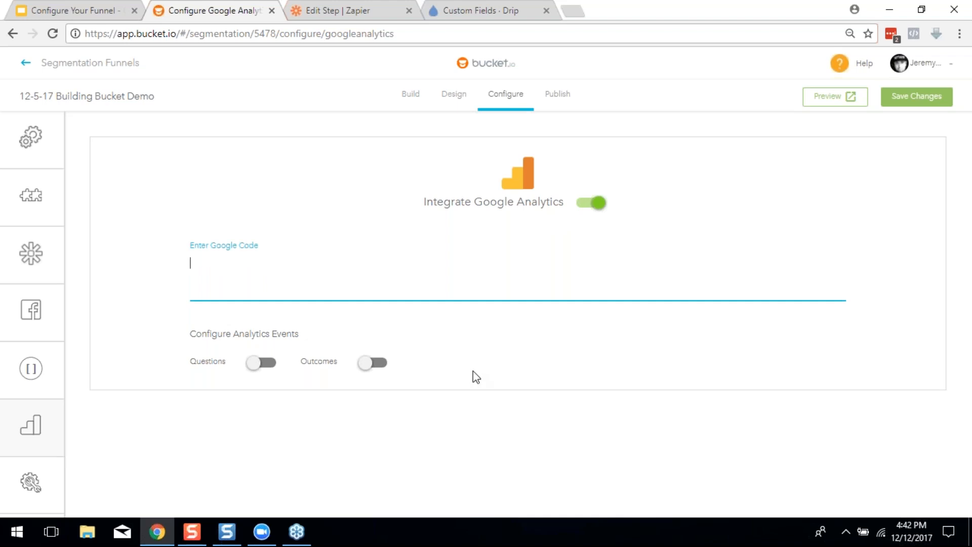
Enable question analytics events, showing each question's Category, Action, Label and Value fields
click(264, 368)
scroll(472, 433, down, 3)
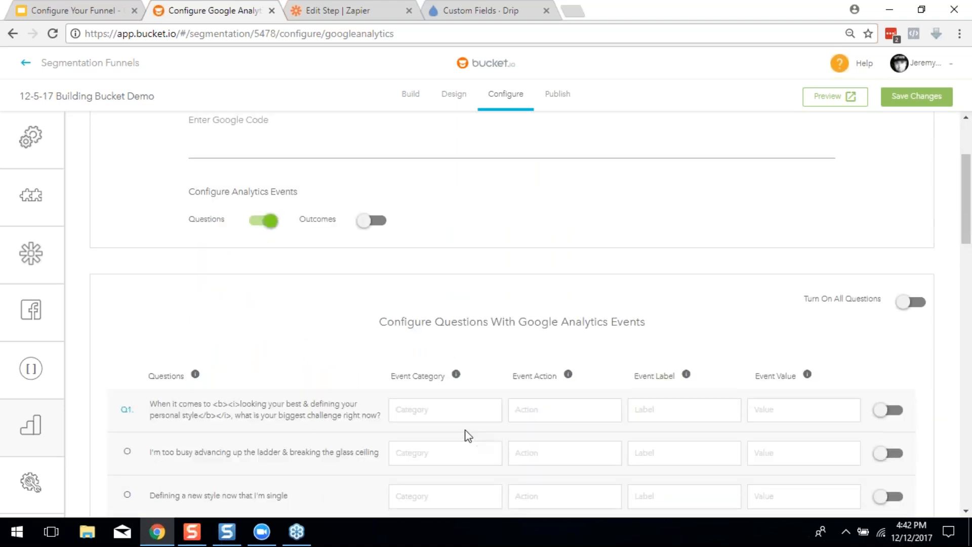
click(422, 409)
scroll(400, 375, down, 1)
scroll(499, 375, down, 1)
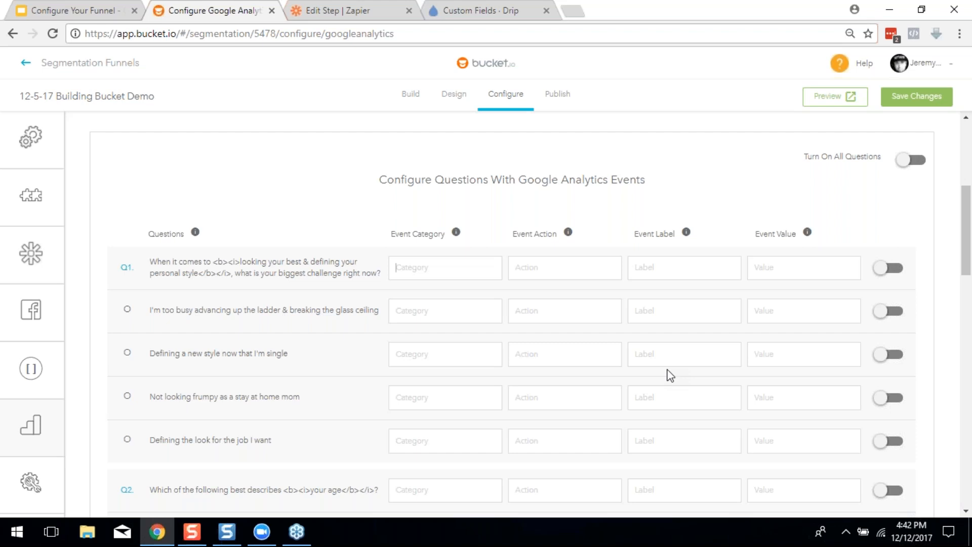
scroll(540, 455, down, 3)
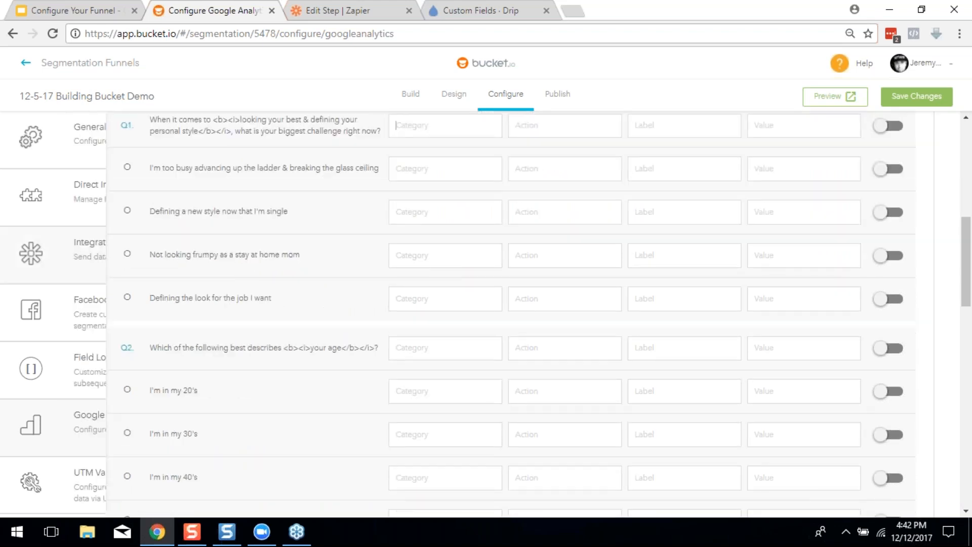
scroll(343, 230, up, 10)
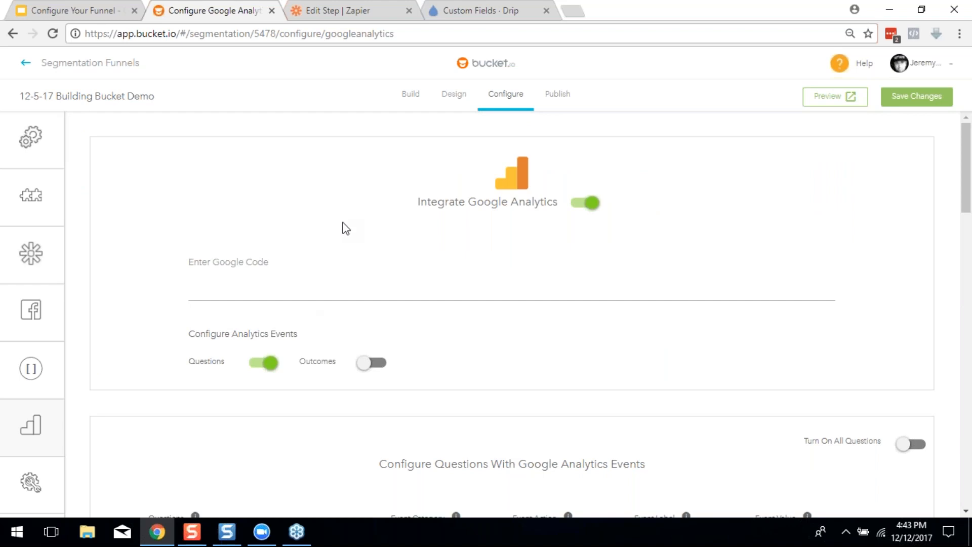
Look over the Google Code field and question event fields, leaving them empty
click(334, 296)
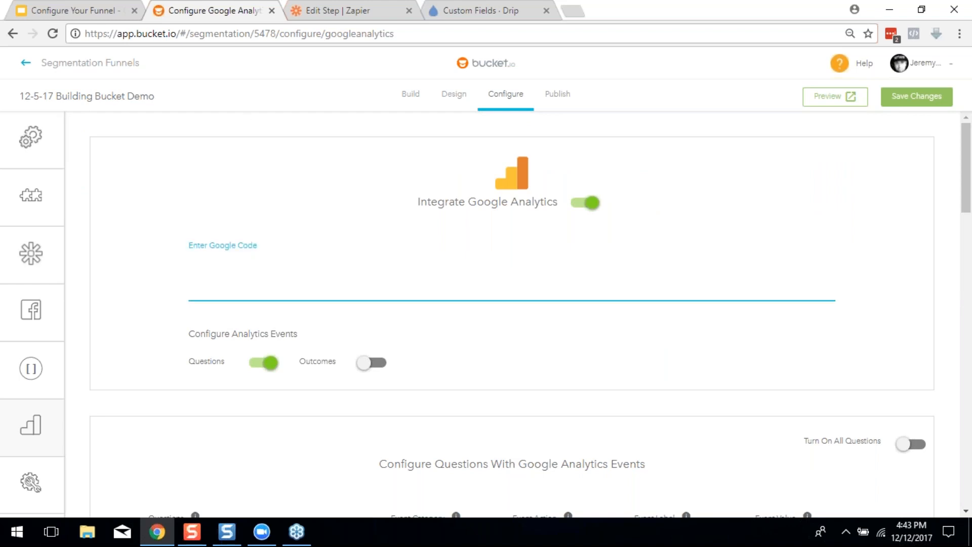
click(252, 104)
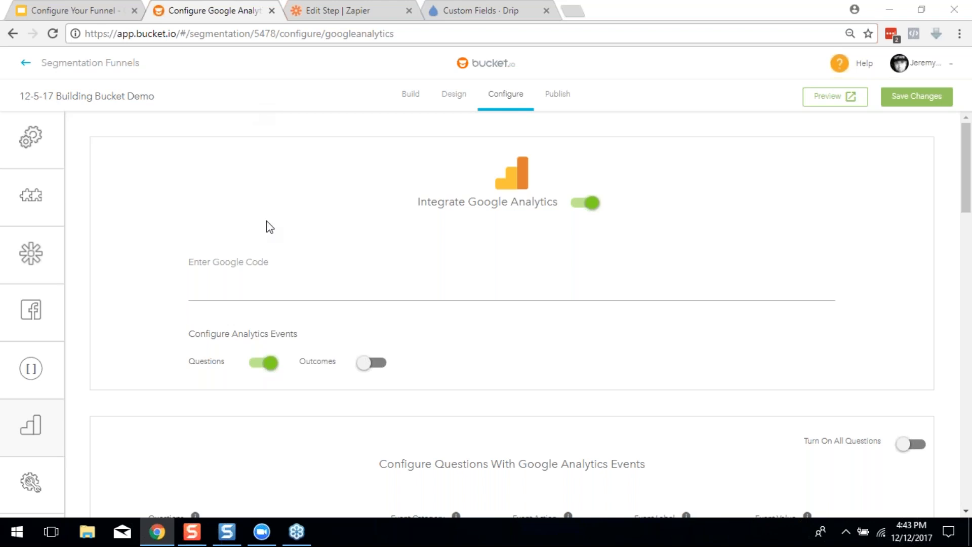
scroll(607, 293, down, 5)
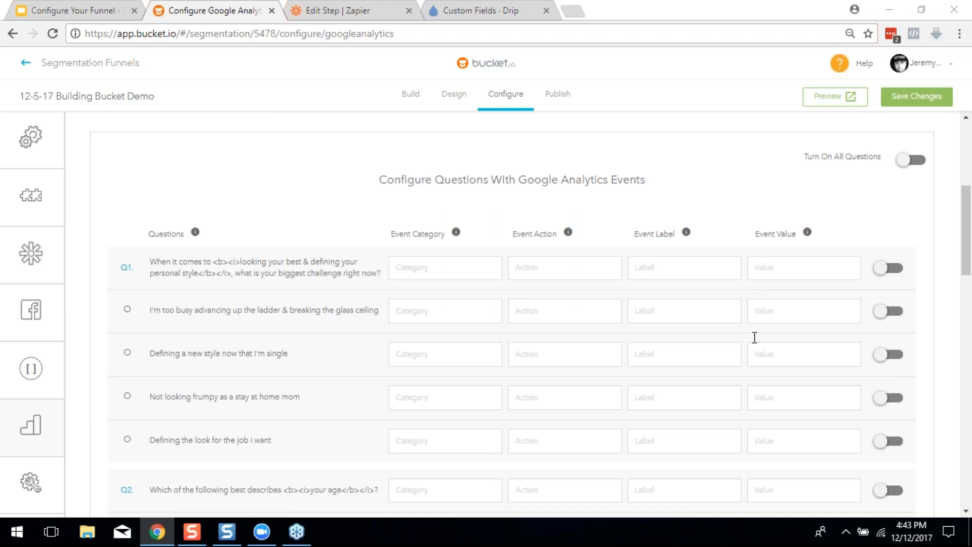
scroll(561, 380, down, 2)
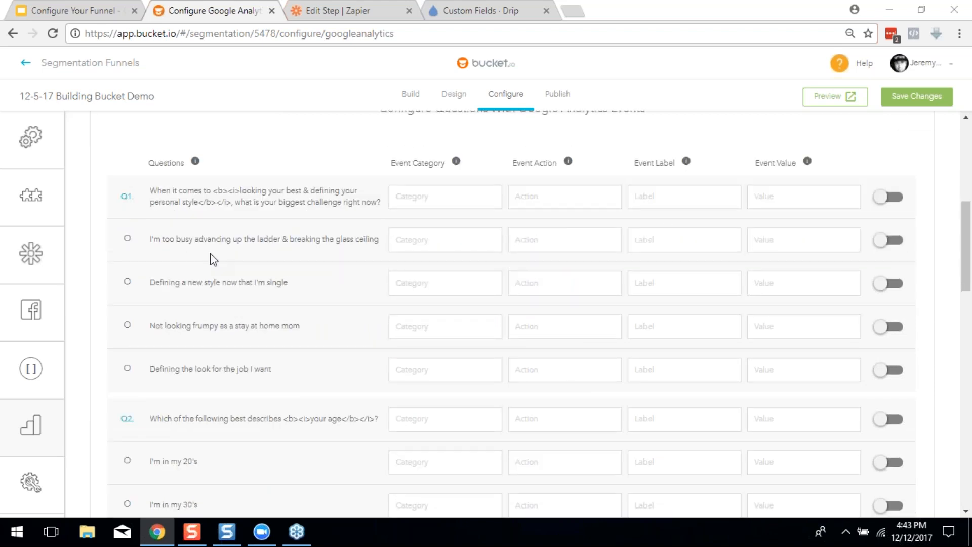
click(651, 234)
scroll(653, 278, up, 2)
scroll(403, 326, up, 1)
scroll(404, 326, down, 4)
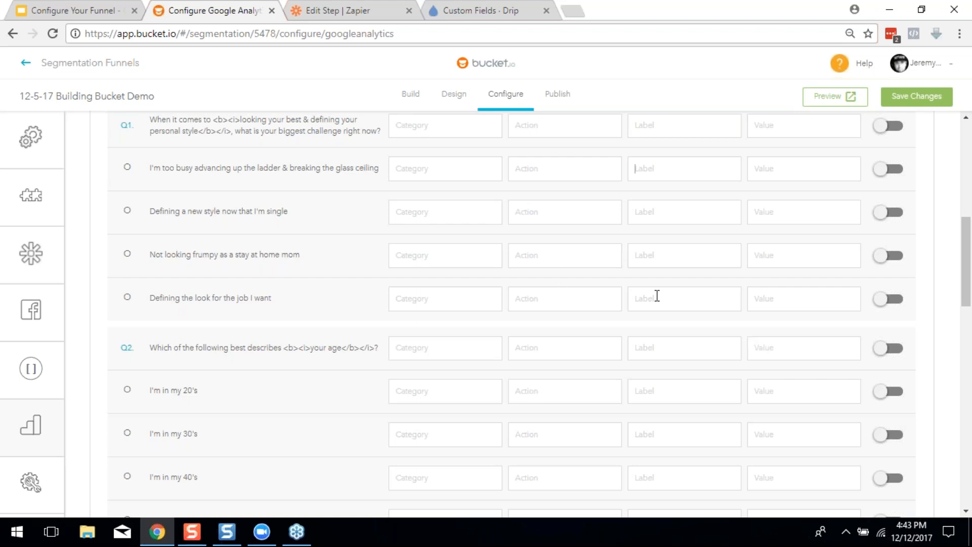
Switch Integrate Google Analytics back off
scroll(770, 339, up, 2)
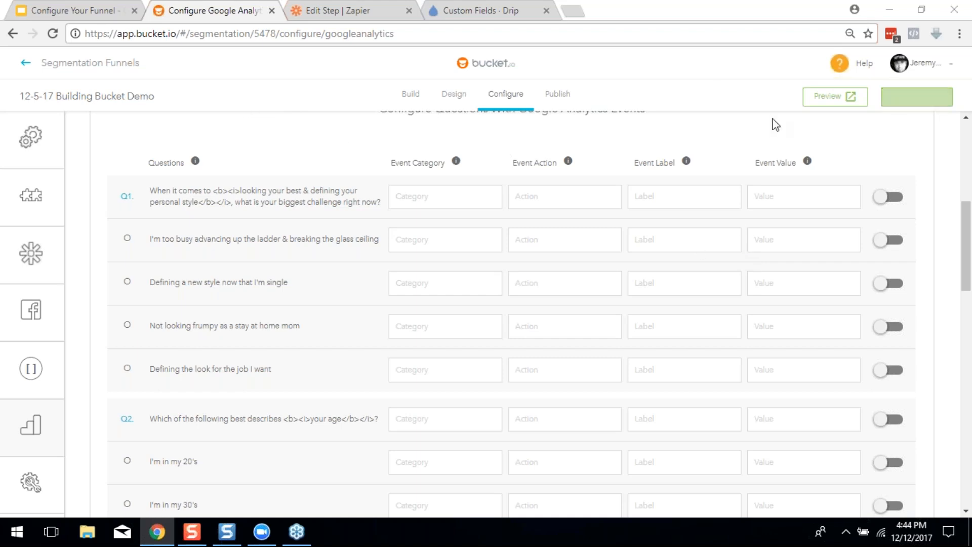
scroll(737, 223, down, 1)
scroll(512, 325, up, 10)
click(582, 203)
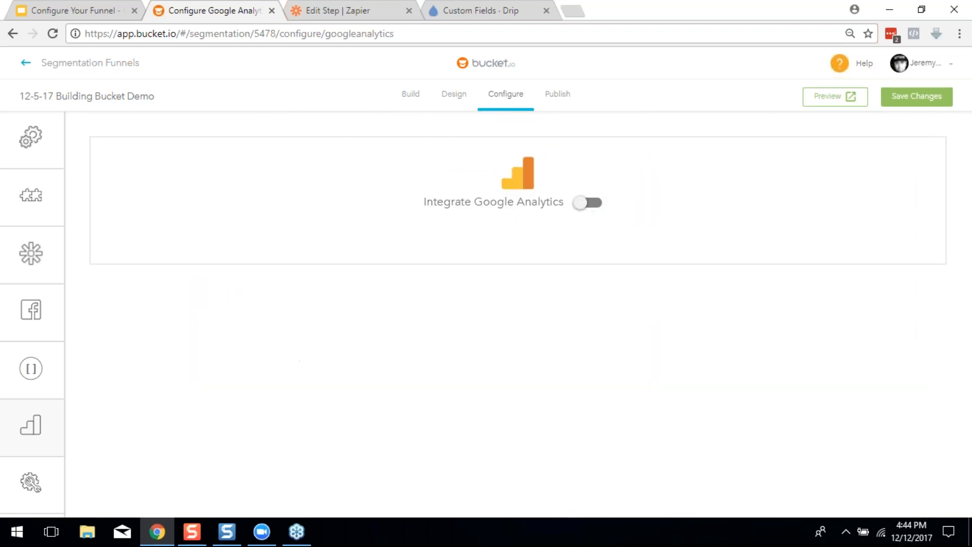
mouse_move(61, 367)
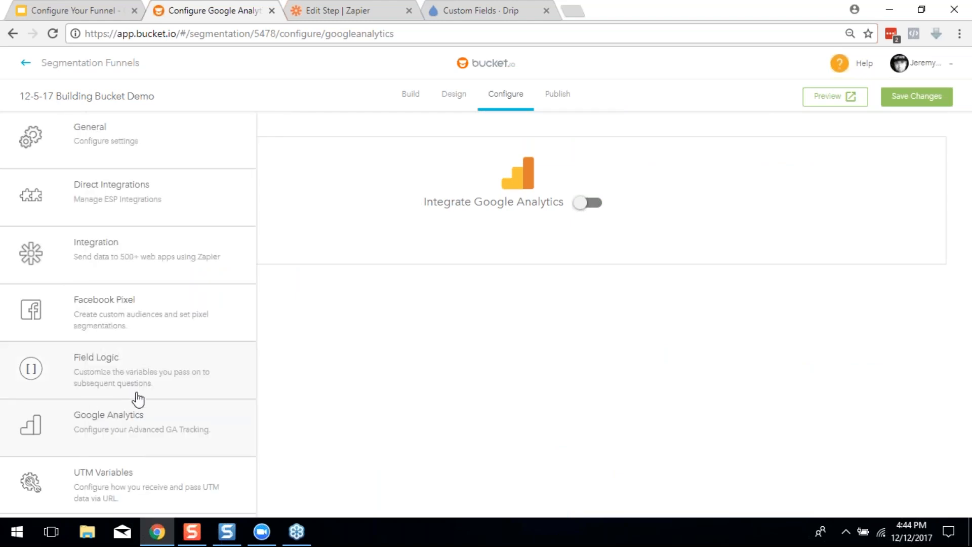
Open UTM Variables and turn Pass UTM Variables on, with appending responses left off
click(130, 489)
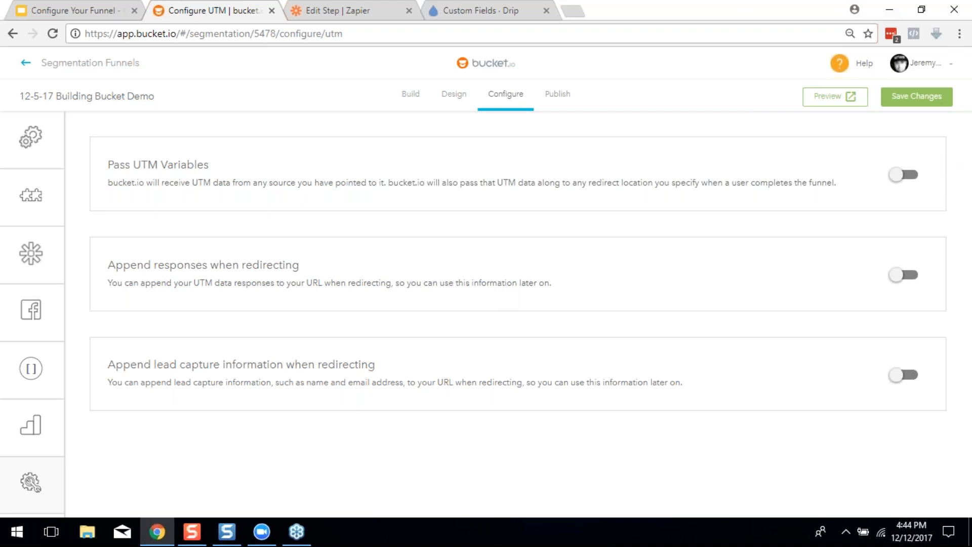
click(904, 185)
click(905, 277)
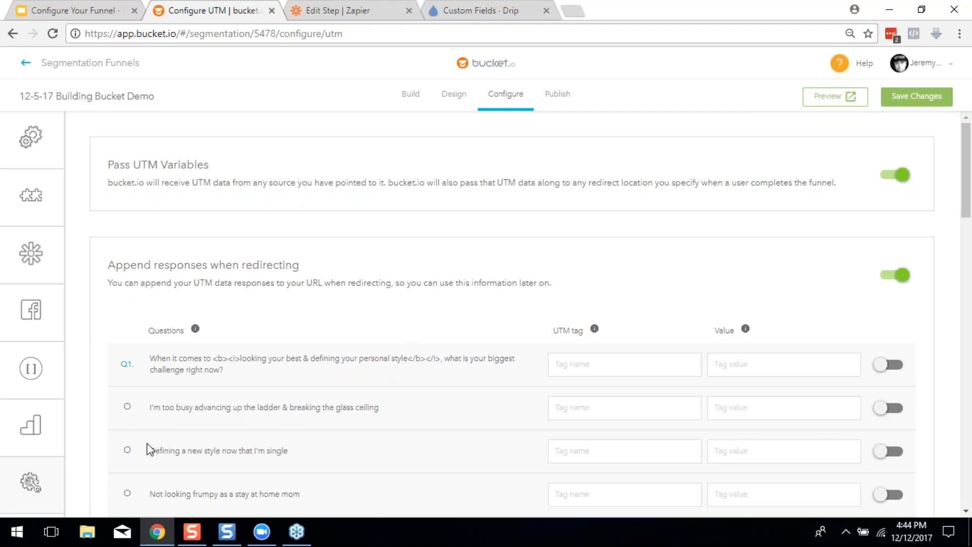
scroll(636, 442, down, 3)
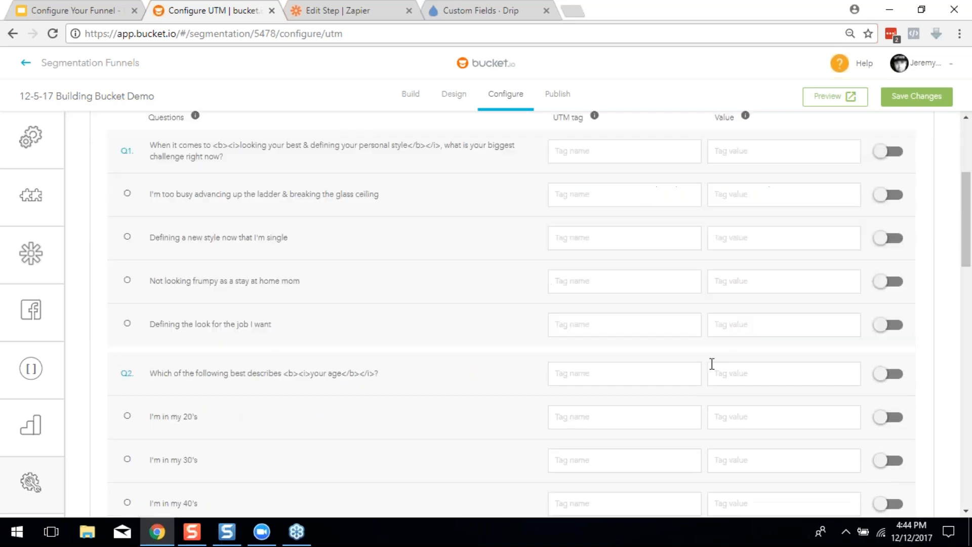
scroll(729, 461, up, 3)
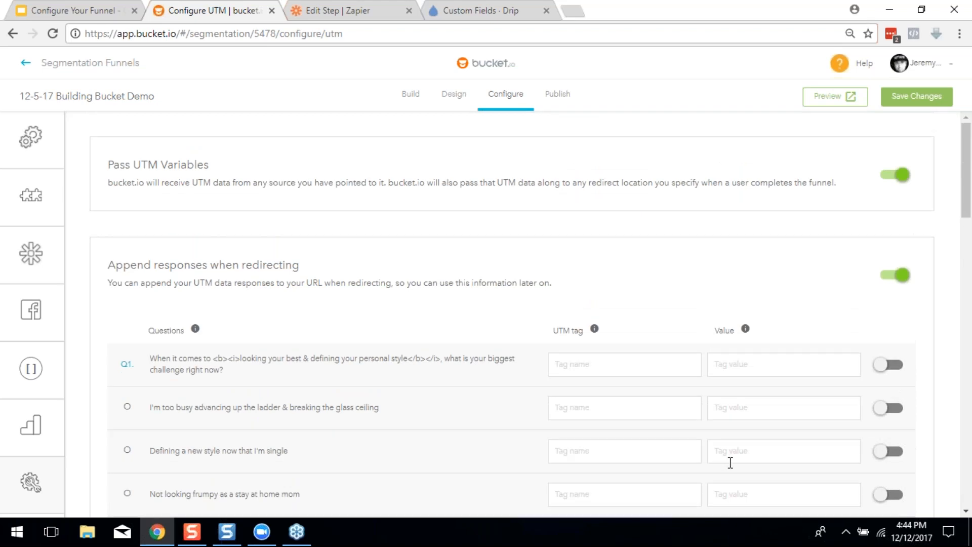
scroll(686, 501, down, 4)
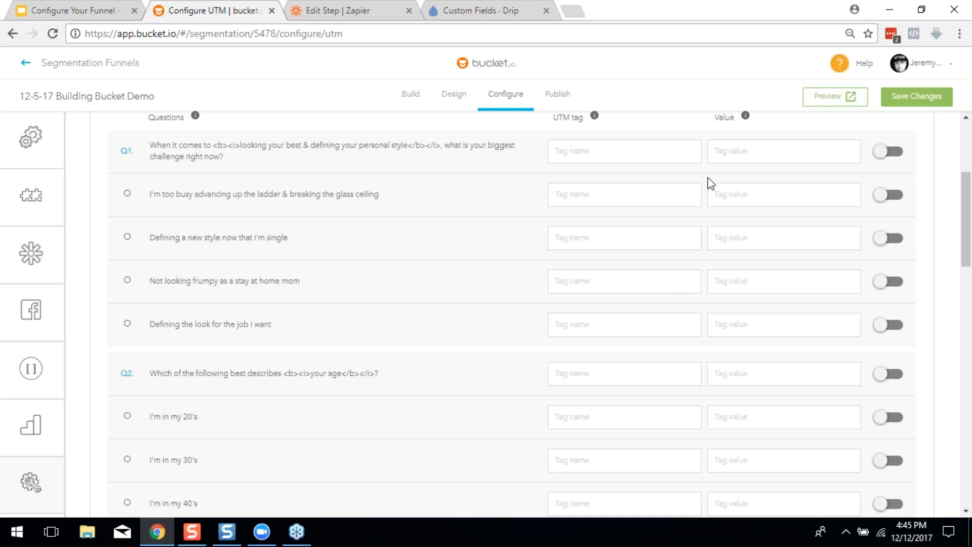
scroll(744, 276, up, 5)
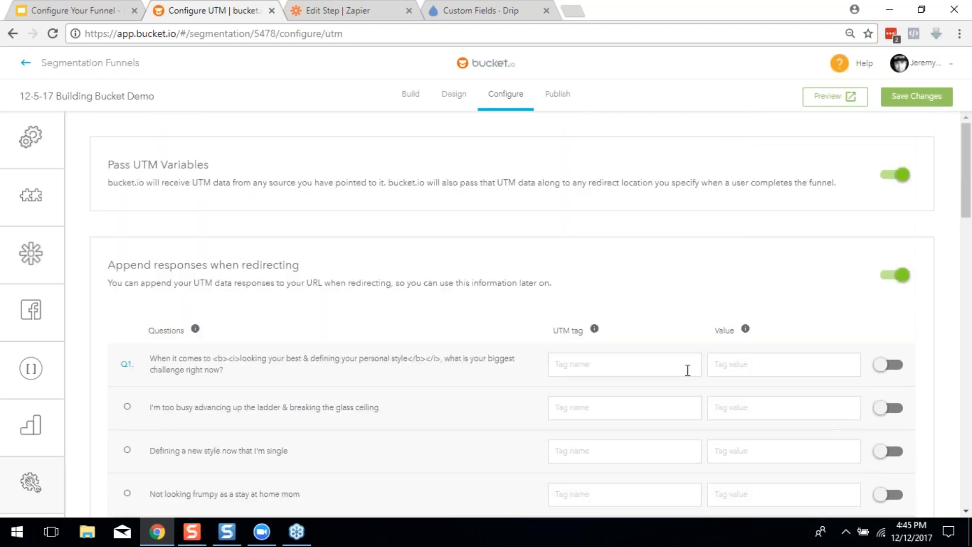
click(890, 277)
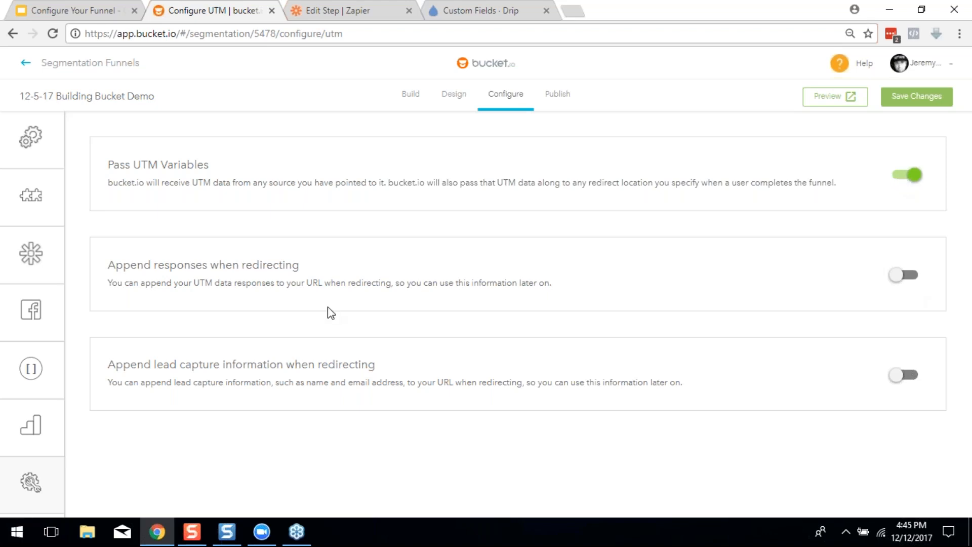
Turn off Pass UTM Variables and switch over to the guide's presentation
click(900, 181)
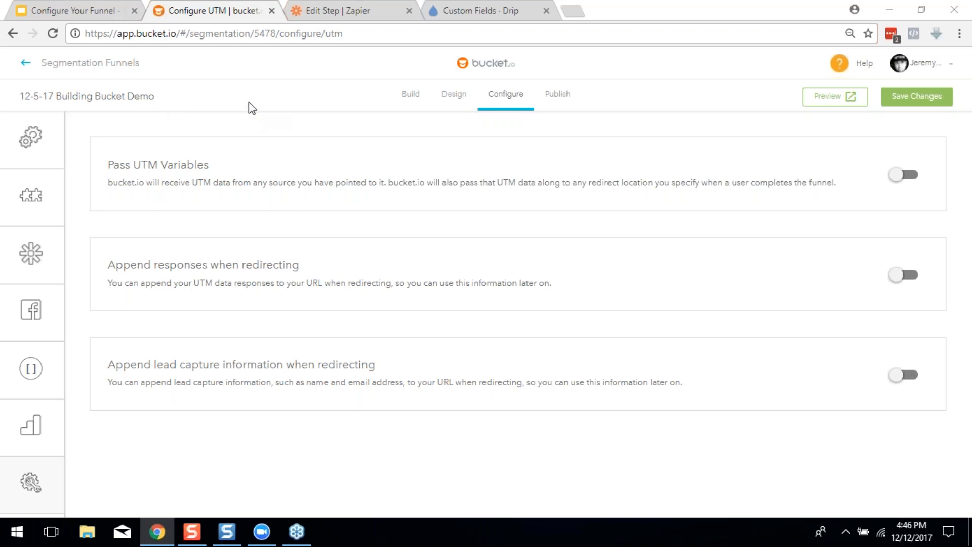
click(113, 6)
Advance the slides to FINISHING TOUCHES..., then go back to bucket.io's UTM settings
key(Right)
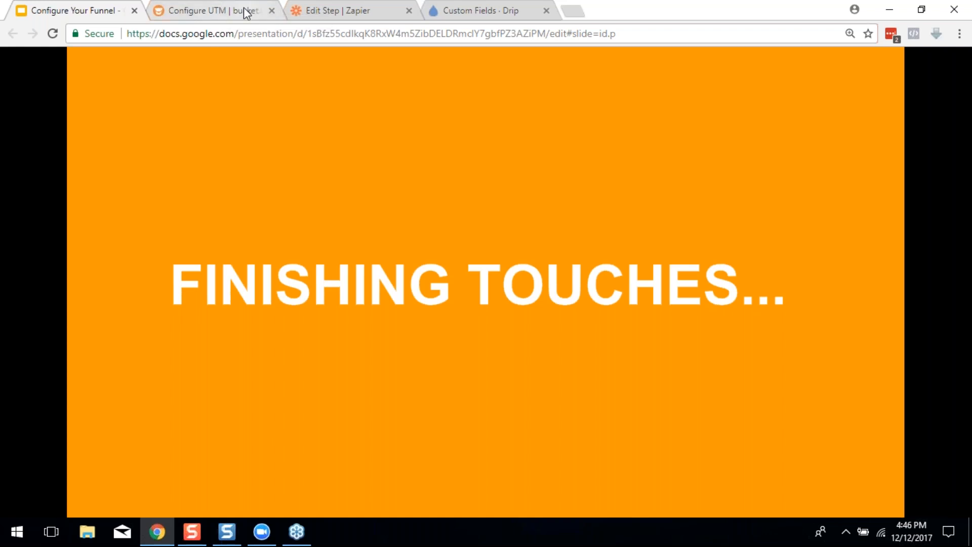
click(226, 19)
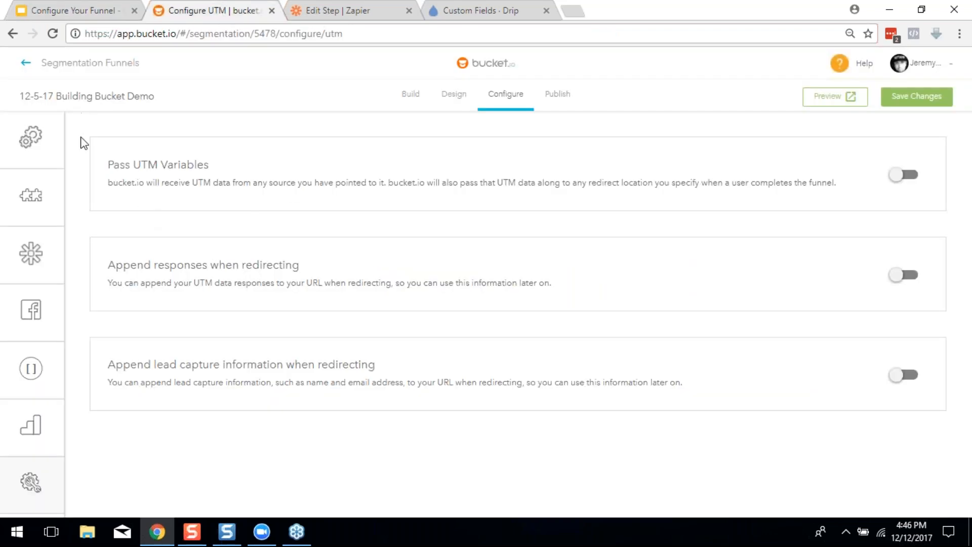
Open the funnel's General settings and select the Funnel Name text
click(502, 96)
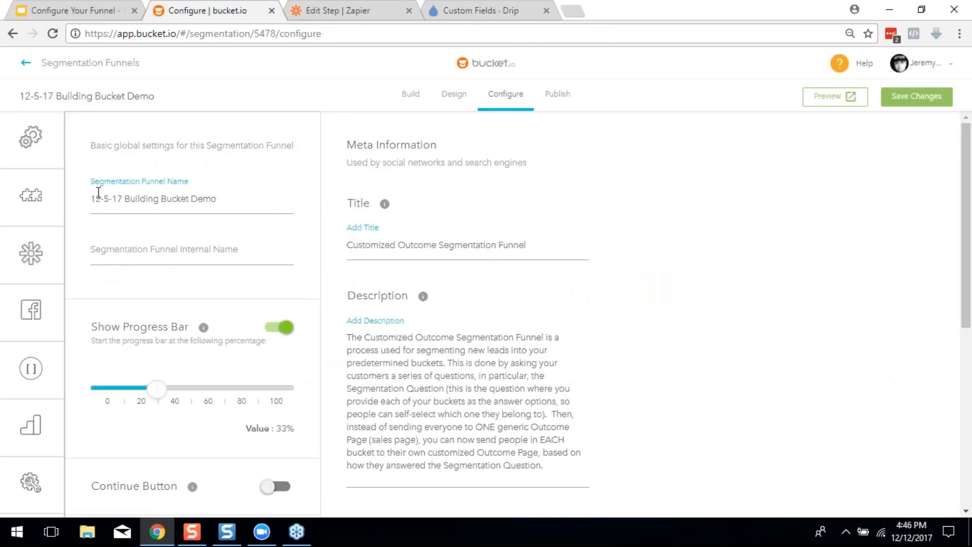
drag(92, 199, 217, 197)
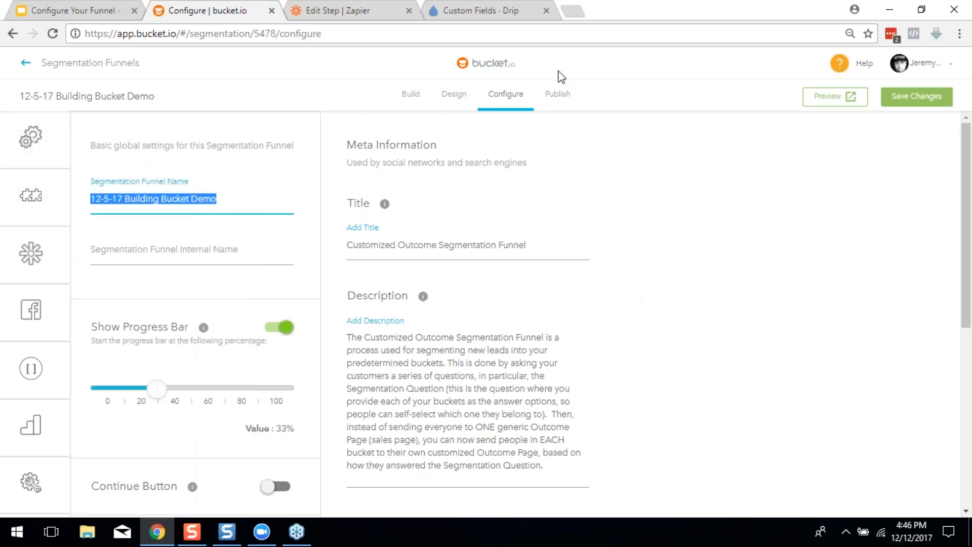
Select the full meta Title text on the funnel's configuration page
click(162, 203)
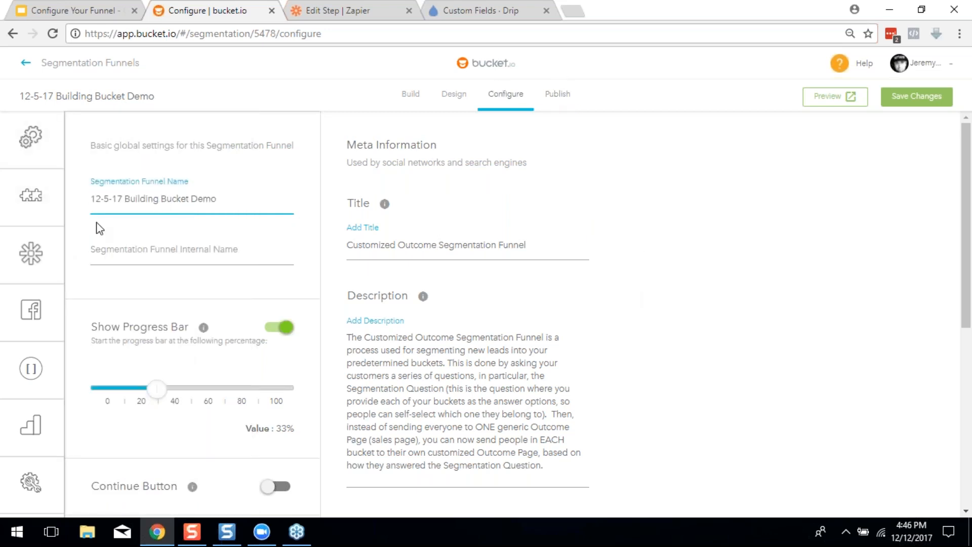
click(174, 253)
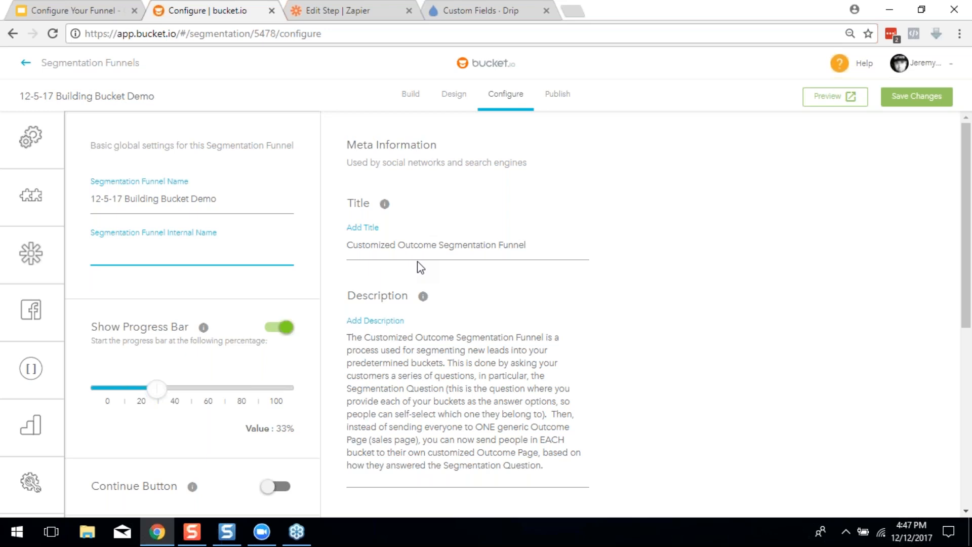
triple_click(557, 244)
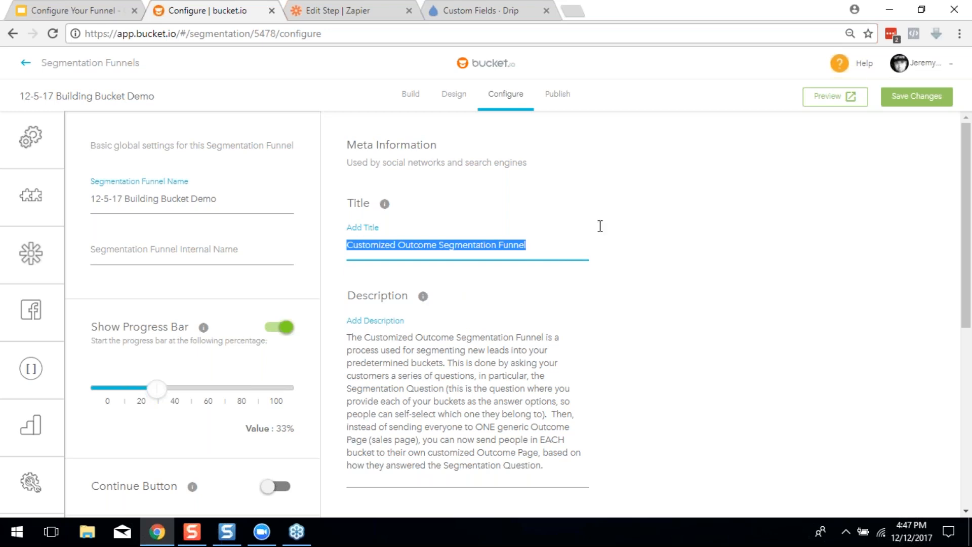
Preview the funnel in a new tab, look over its subtitle, then return to configuration
click(838, 98)
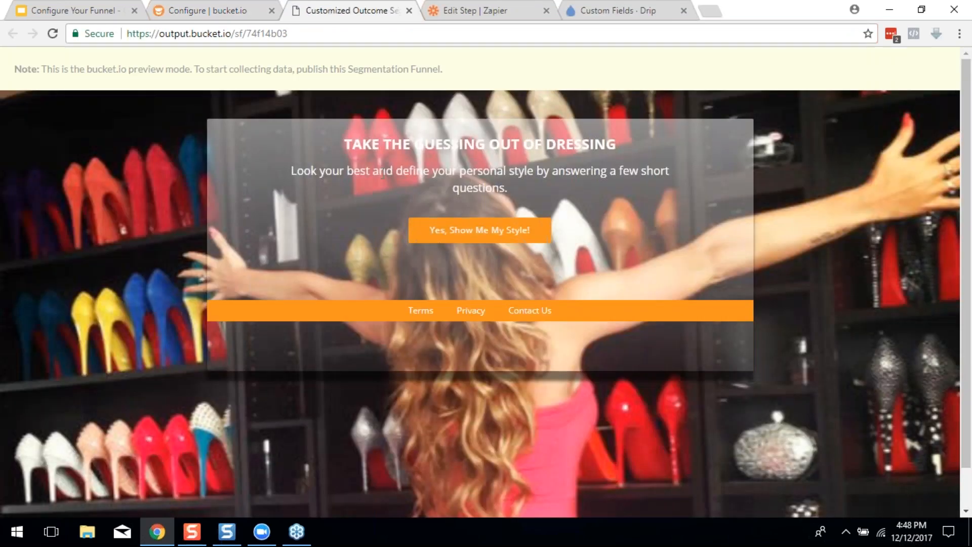
drag(379, 171, 579, 171)
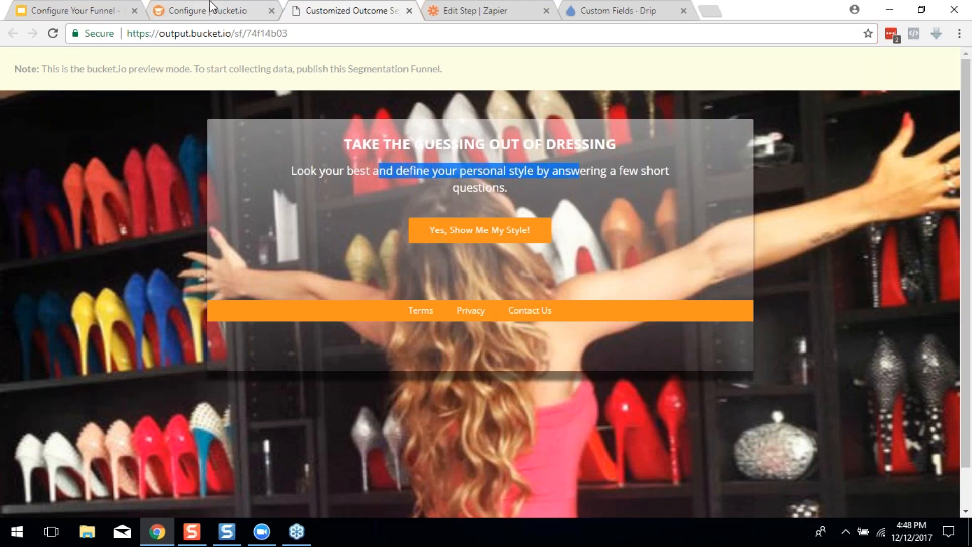
click(224, 7)
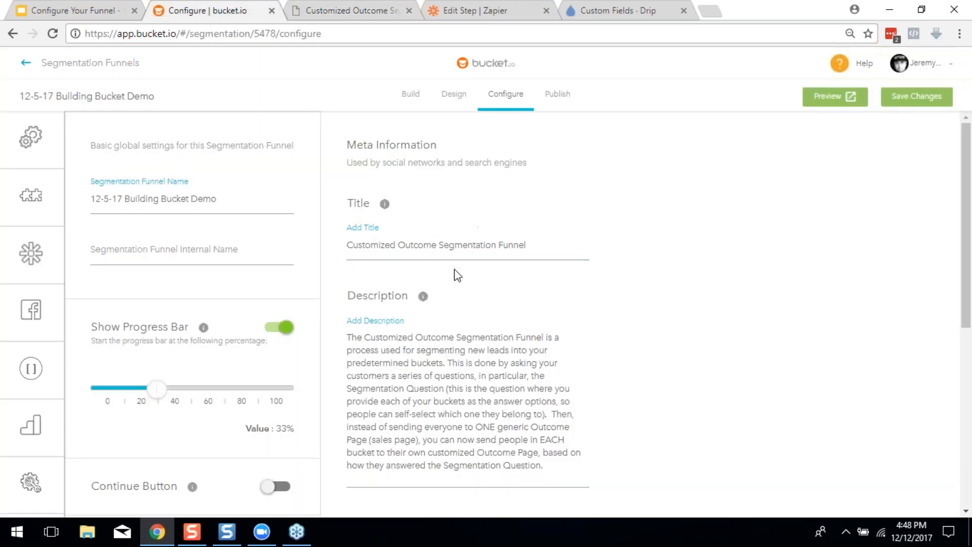
Replace the meta title with 'Get Your Personalized Style Definition', correcting the capital 'E' typo
triple_click(507, 269)
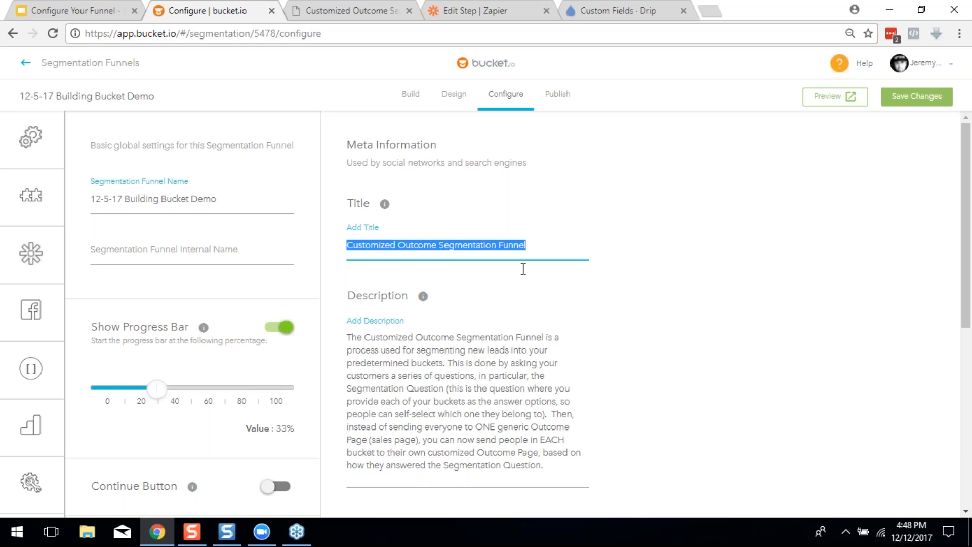
text(Ge)
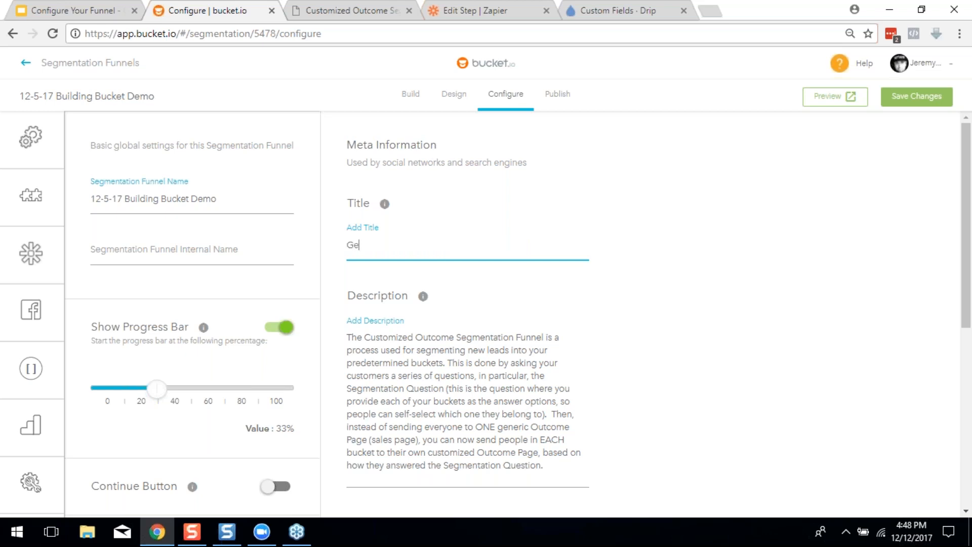
text(t Your PErsonalized Style)
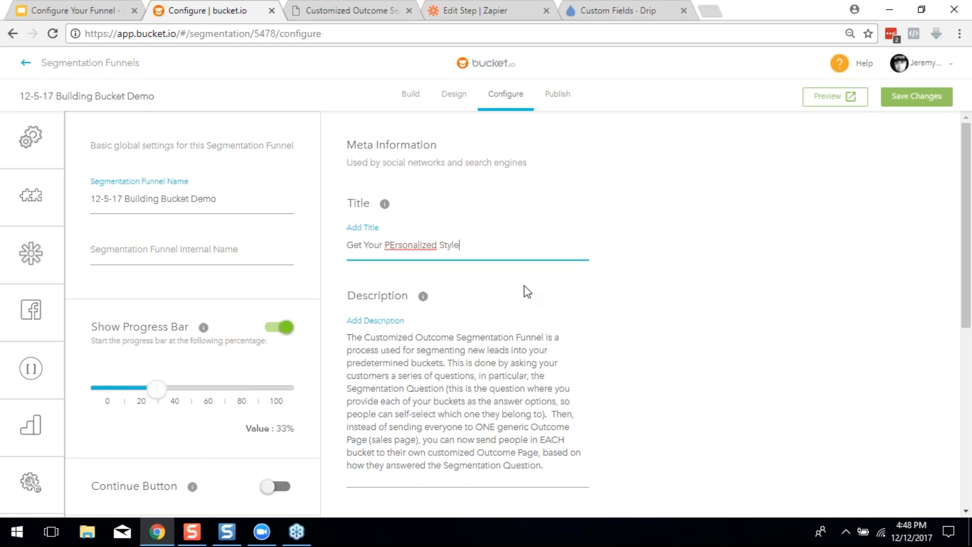
click(395, 244)
key(BackSpace)
text(e)
click(500, 238)
text(Definition)
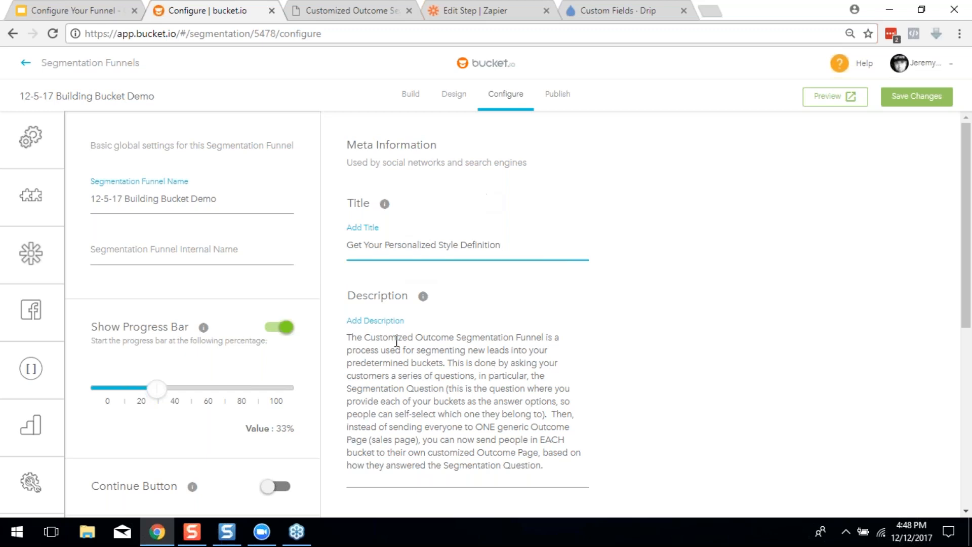
click(351, 339)
Clear the old meta description and enter 'Take this assessment and finally take the guessing out of dressing.'
drag(352, 340, 525, 465)
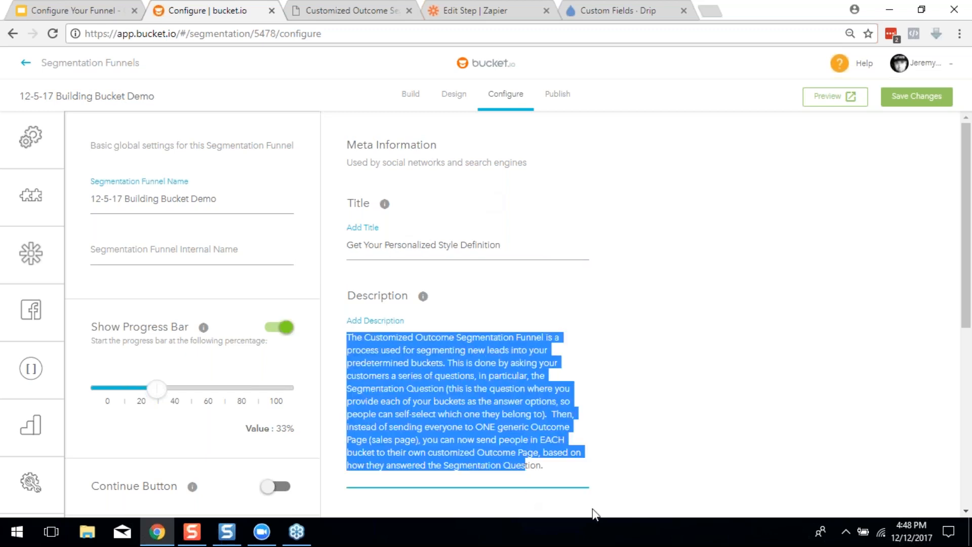
key(BackSpace)
key(Delete)
key(Delete)
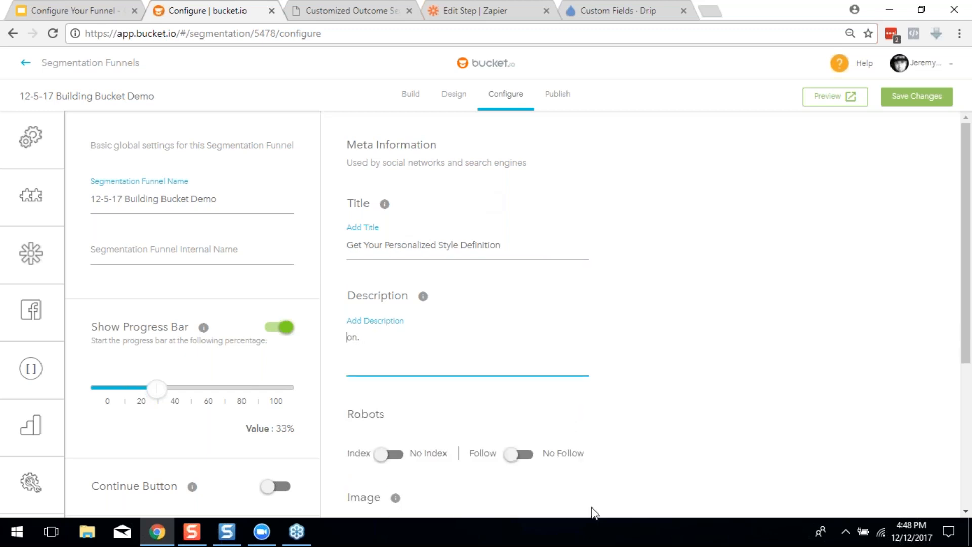
key(ctrl+a)
text(Take this assessment and get)
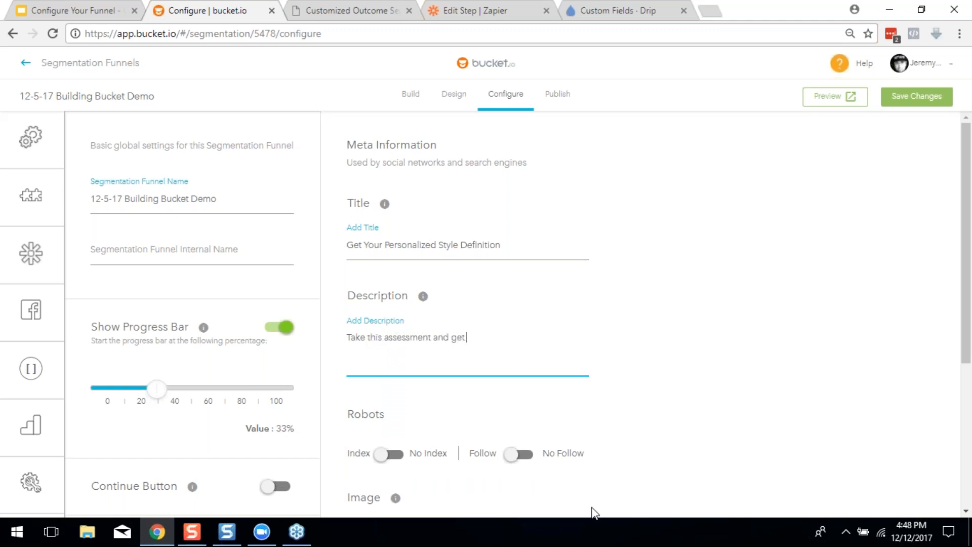
key(BackSpace)
key(BackSpace)
key(BackSpace)
click(357, 10)
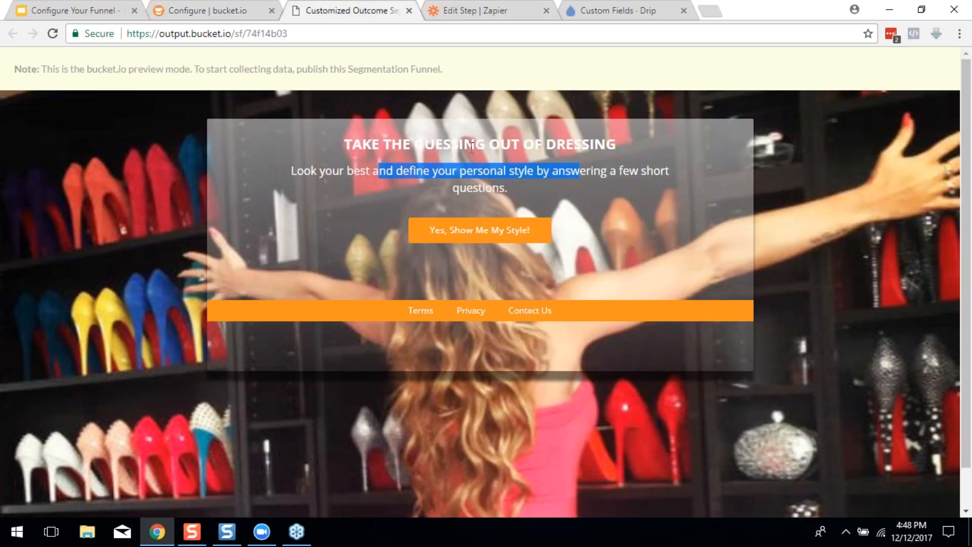
click(182, 7)
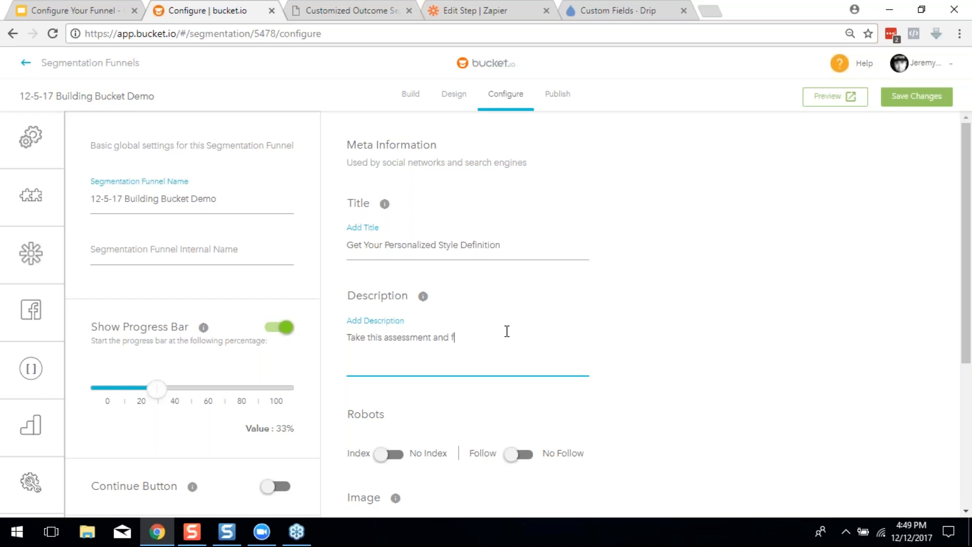
text(ke the guessing out of dressing.)
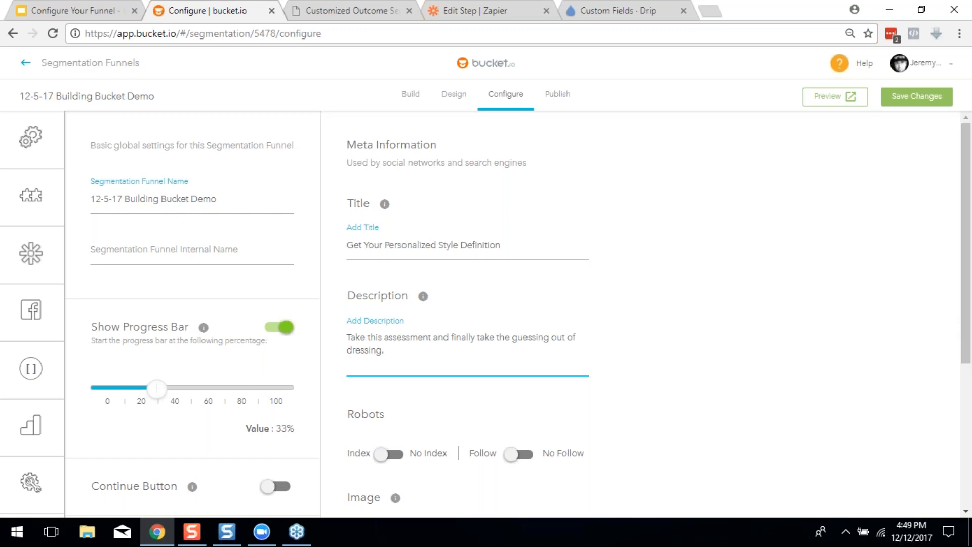
scroll(515, 301, down, 4)
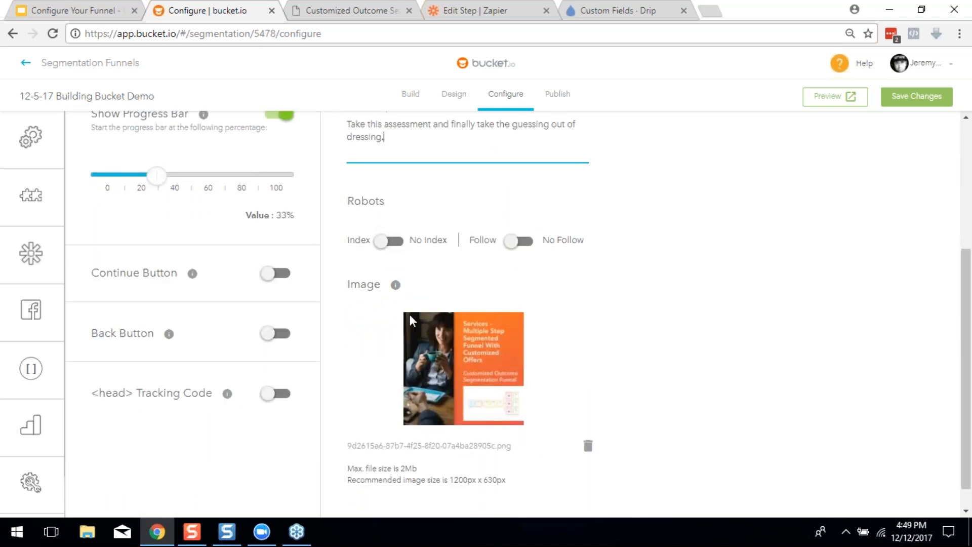
Delete the uploaded share image, save the funnel settings, and bring up the PUBLISH slide
scroll(539, 376, down, 1)
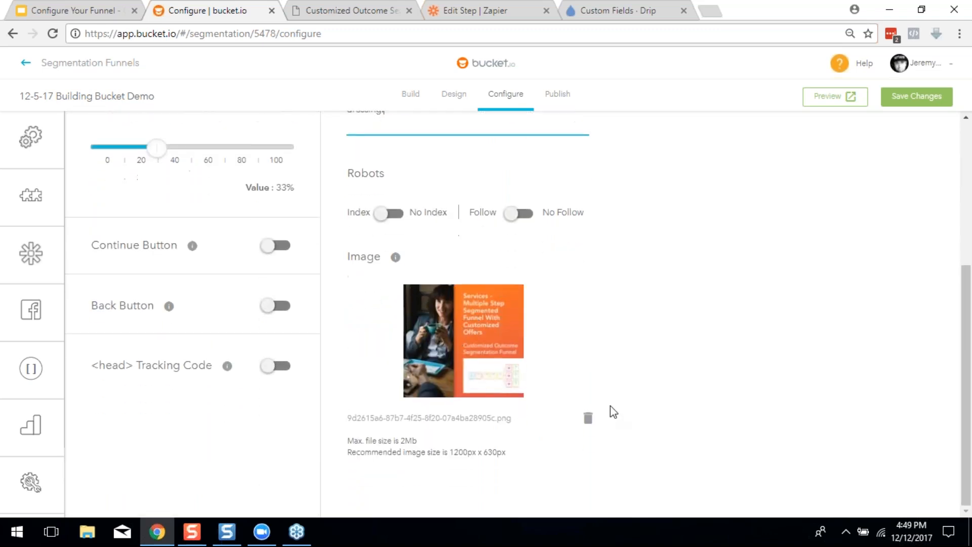
click(588, 419)
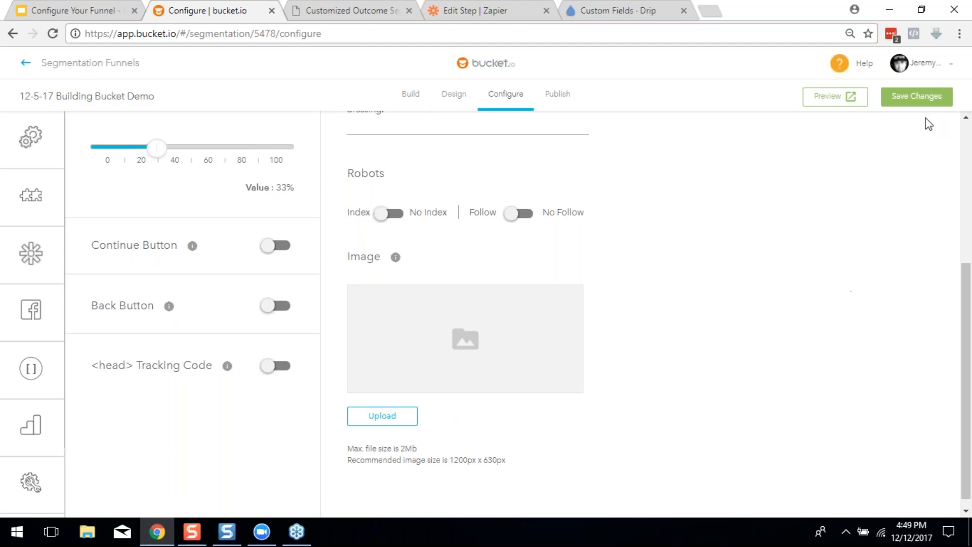
click(925, 99)
scroll(773, 280, up, 5)
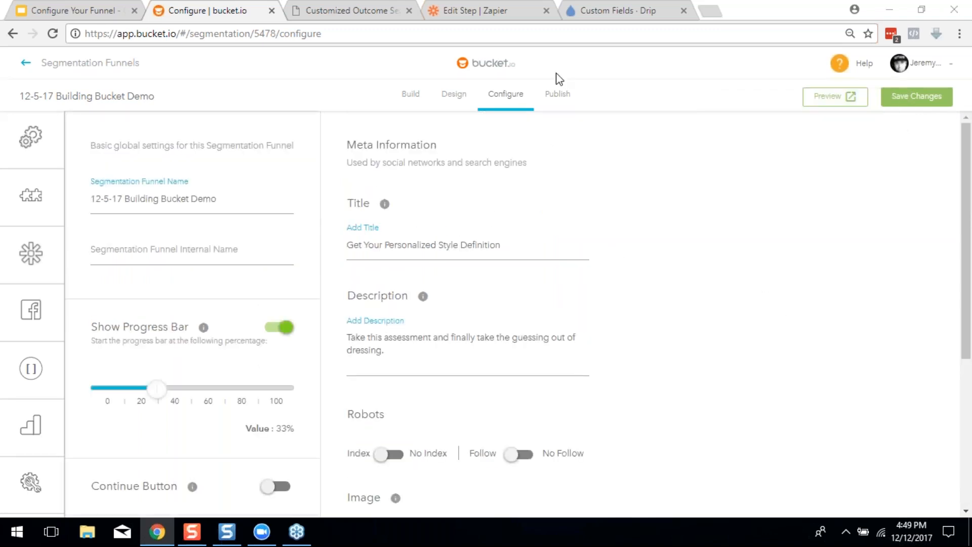
click(45, 9)
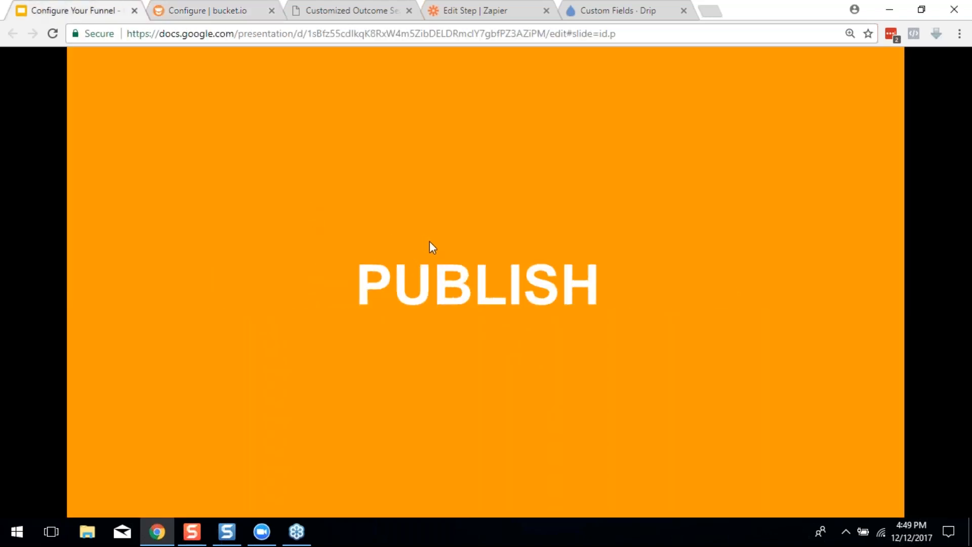
Go back to the bucket.io funnel and open its Publish page
click(234, 11)
click(559, 94)
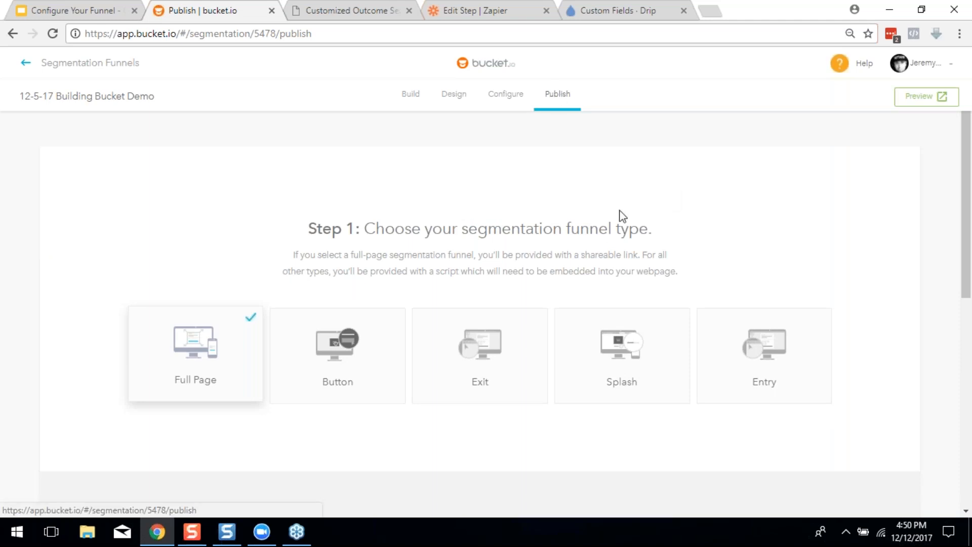
Select the Full Page funnel type and set the domain to go.bucketforms.com
scroll(620, 214, down, 3)
click(318, 229)
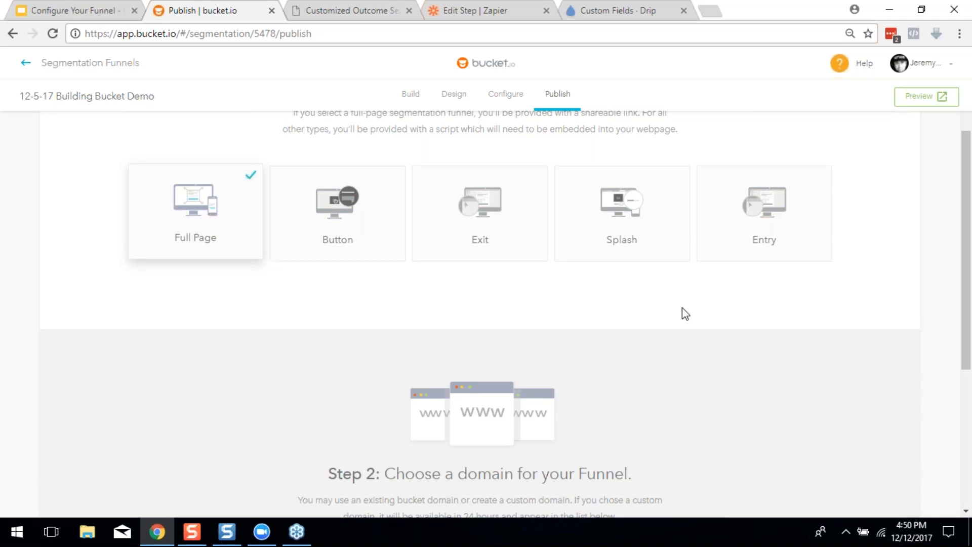
scroll(428, 267, down, 5)
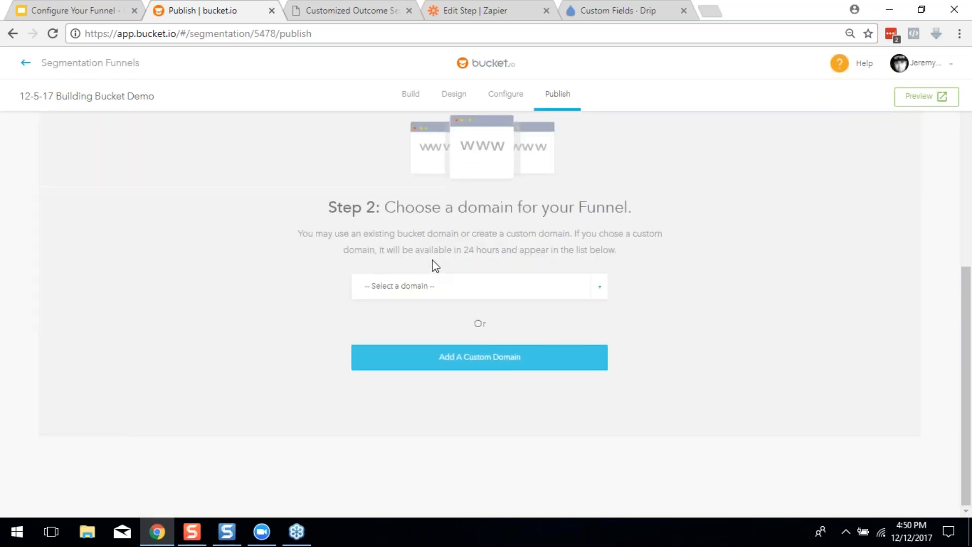
click(444, 292)
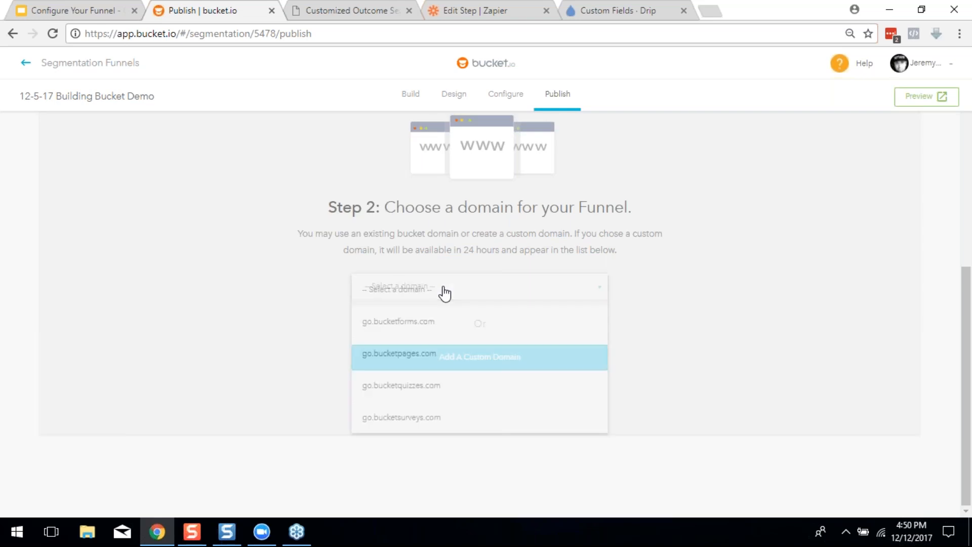
click(444, 324)
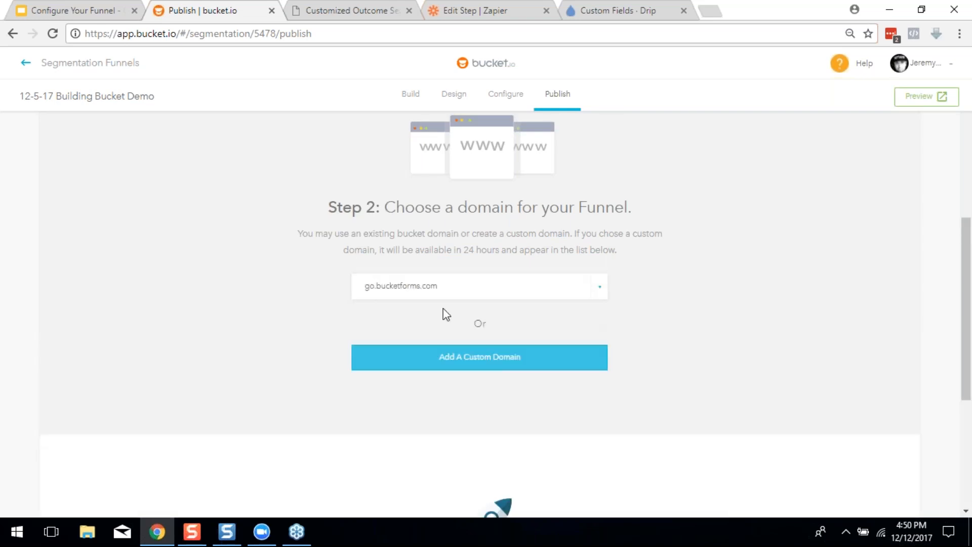
click(429, 287)
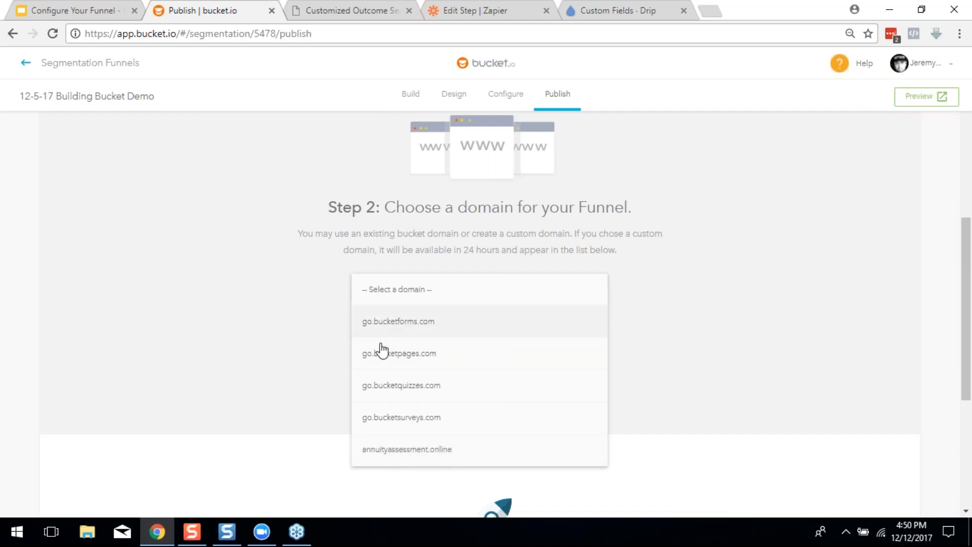
click(416, 323)
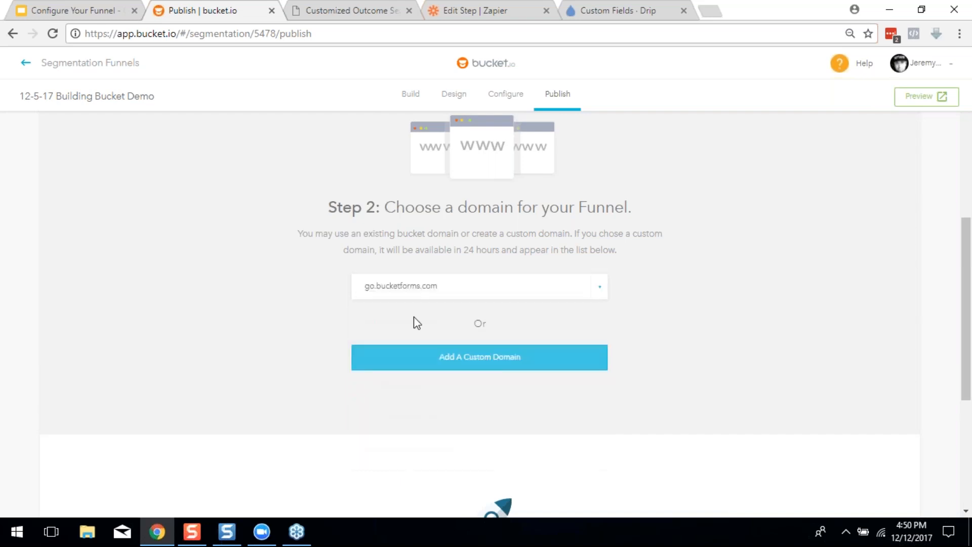
scroll(715, 332, down, 5)
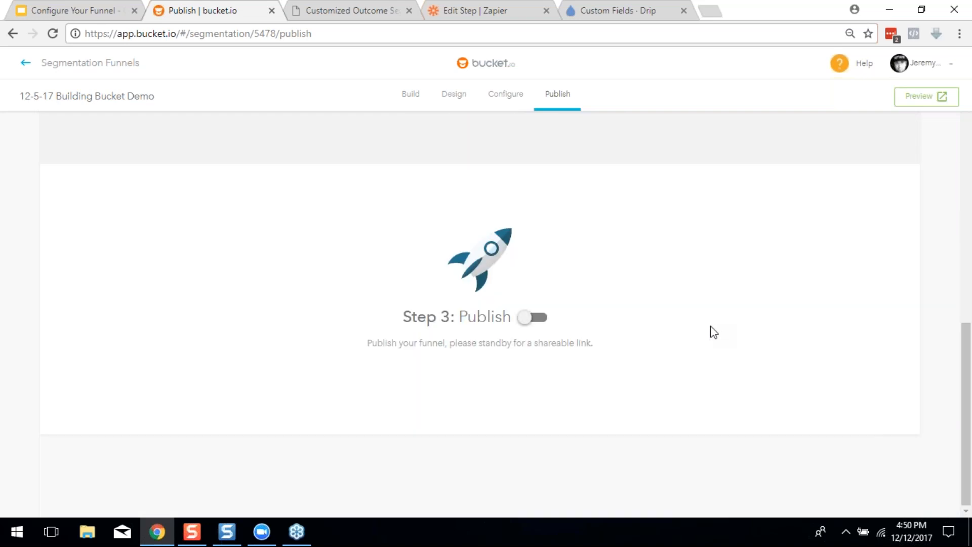
Turn on Publish and copy the funnel's go.bucketforms.com share link
click(534, 319)
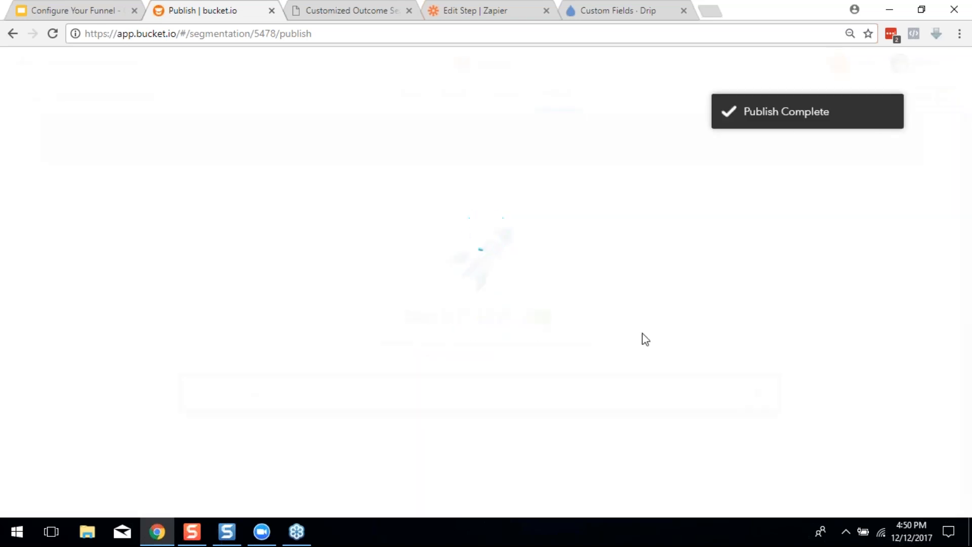
scroll(739, 348, down, 1)
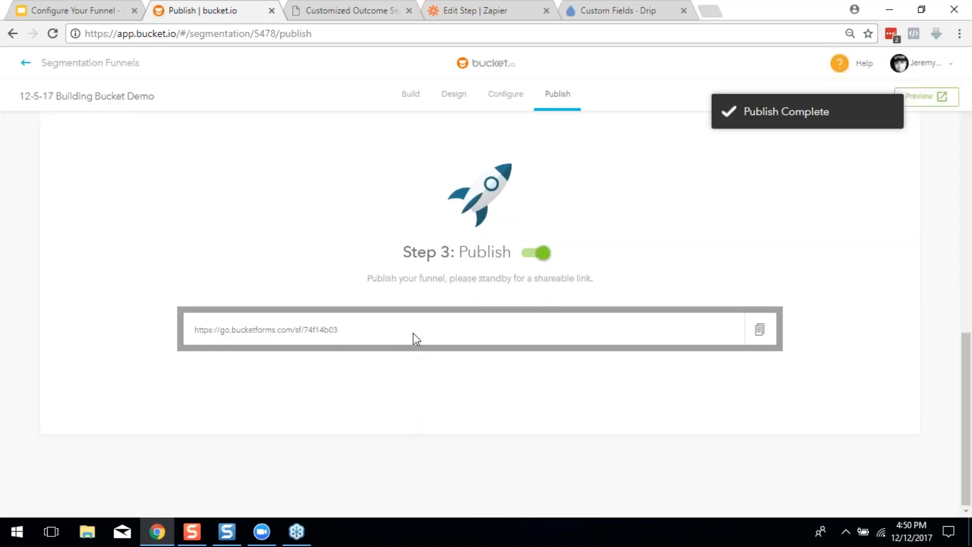
click(761, 330)
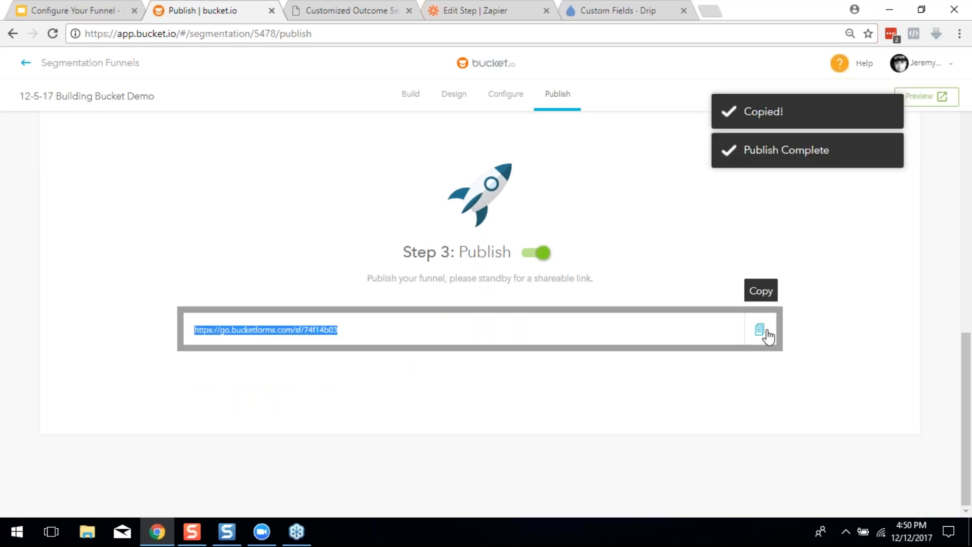
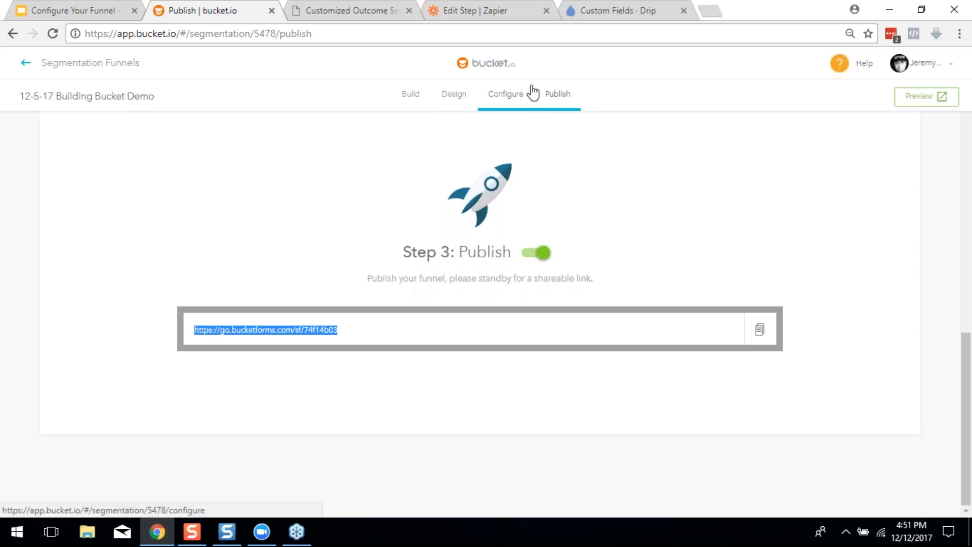
Return from the published funnel to the Segmentation Funnels dashboard listing all 25 funnels
click(81, 62)
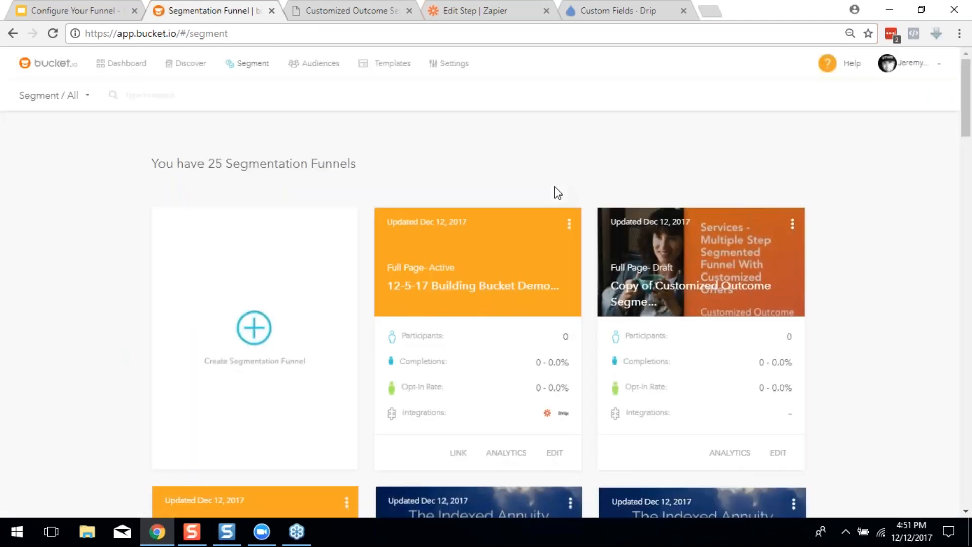
Browse the funnel cards and open the 12-5-17 Building Bucket Demo funnel in the editor
scroll(556, 191, down, 1)
scroll(769, 311, down, 5)
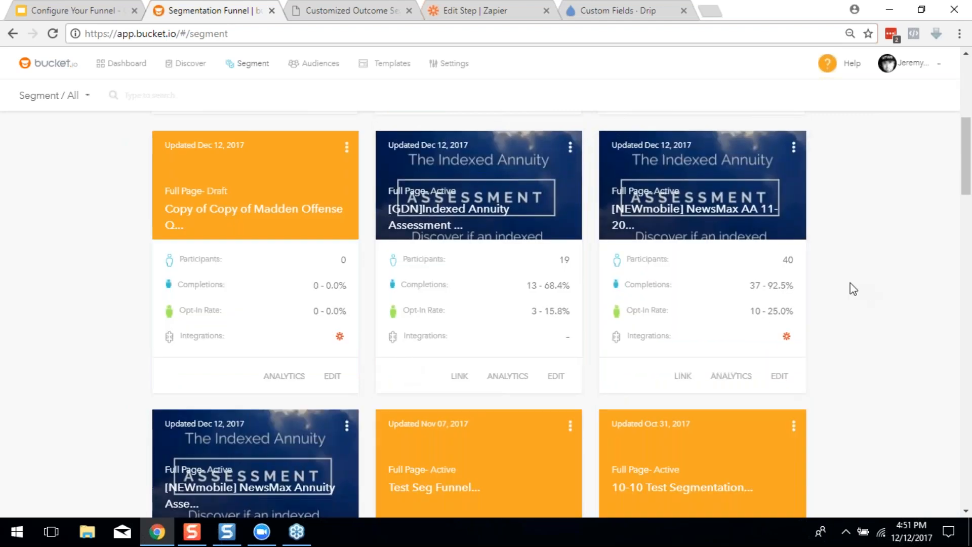
scroll(734, 301, down, 3)
scroll(734, 299, up, 1)
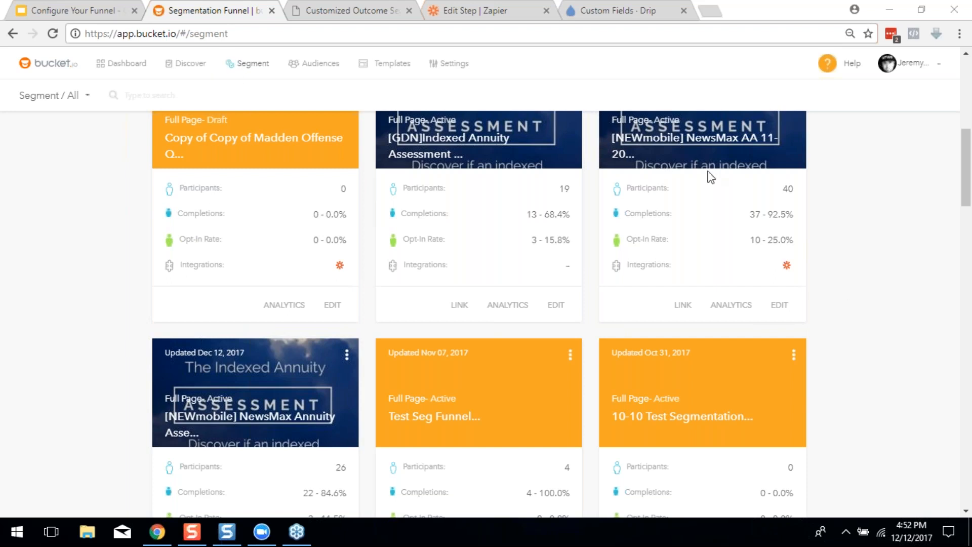
scroll(730, 253, up, 7)
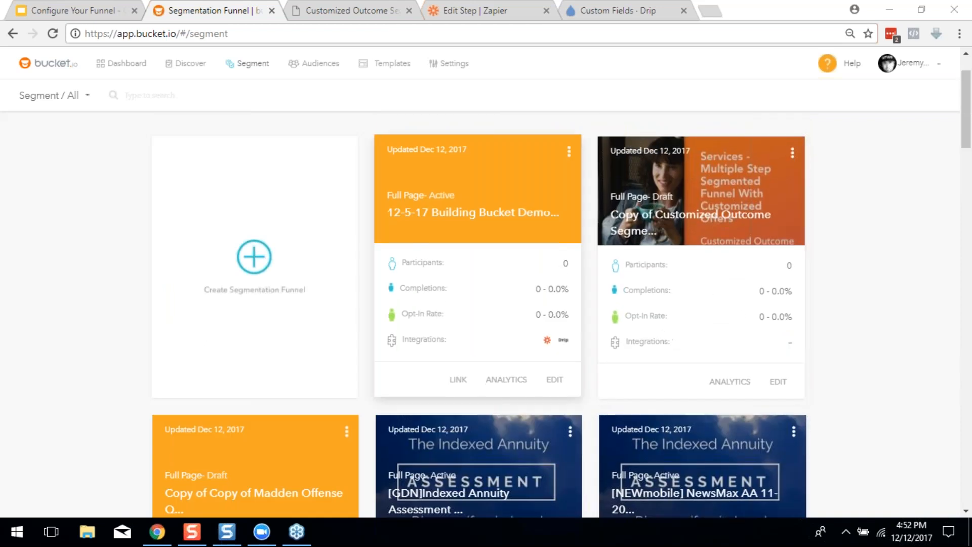
click(554, 380)
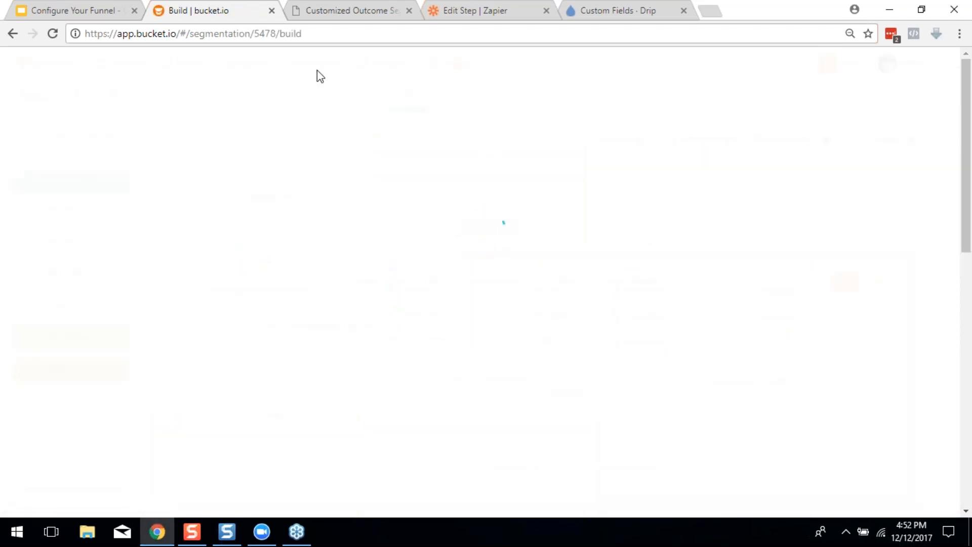
Show the demo funnel's Design tab with the 'Take the Guessing Out of Dressing' preview
click(445, 108)
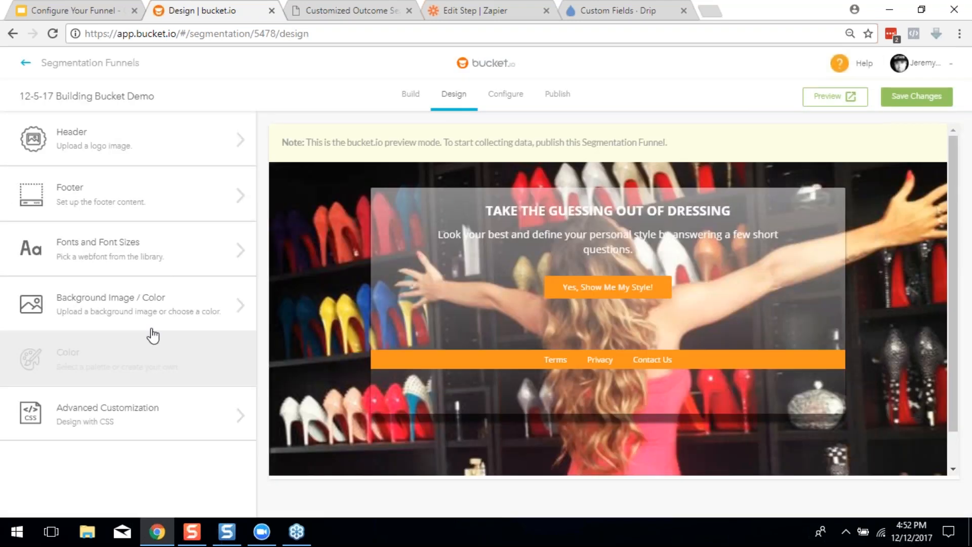
Open Advanced Customization, scroll the CSS and select the button colour value #f7931e
click(152, 412)
scroll(165, 334, down, 5)
scroll(165, 337, down, 3)
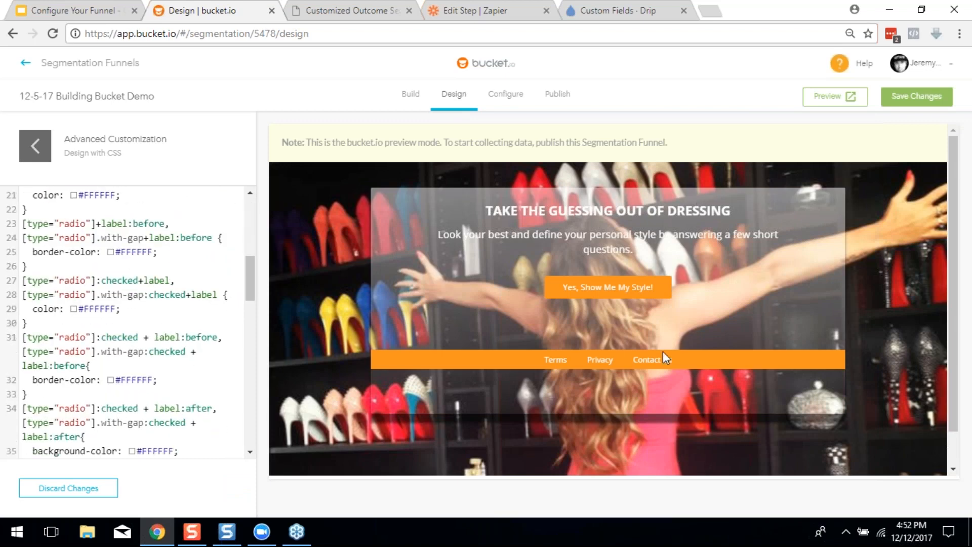
scroll(121, 346, down, 12)
scroll(122, 346, down, 3)
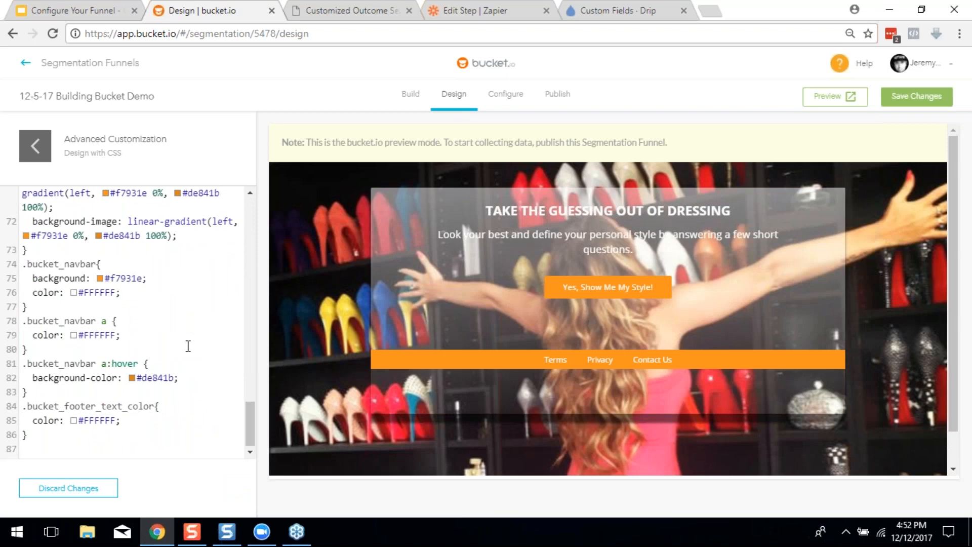
scroll(188, 346, up, 14)
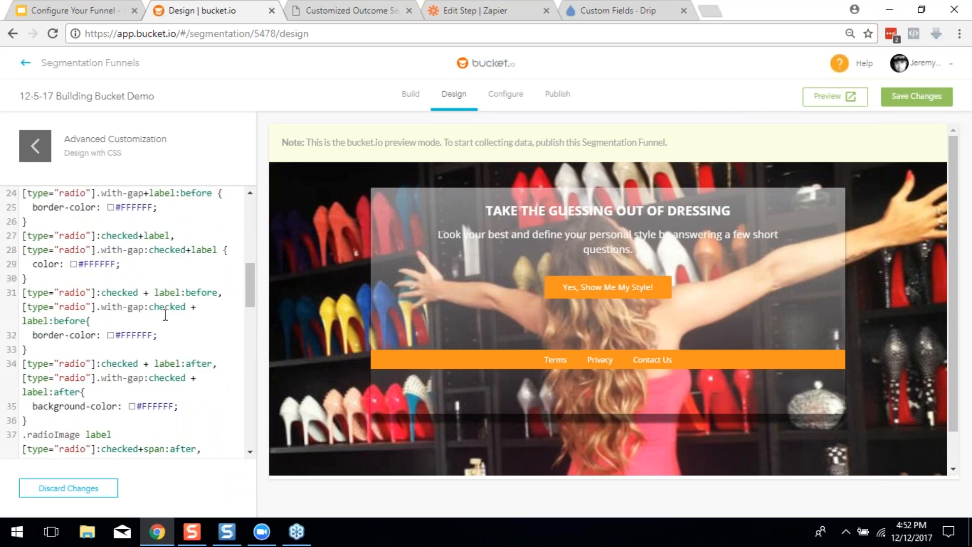
scroll(147, 309, down, 5)
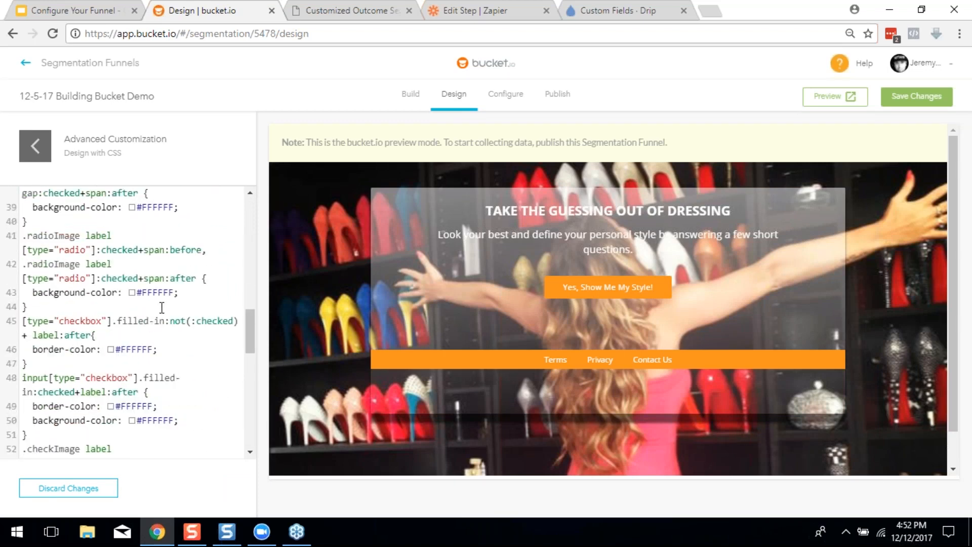
scroll(144, 361, down, 4)
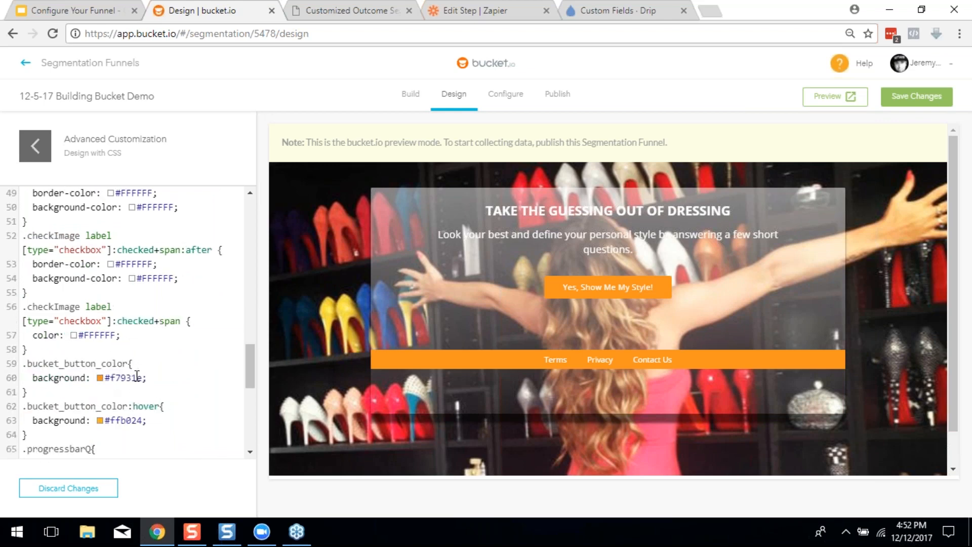
drag(144, 379, 118, 379)
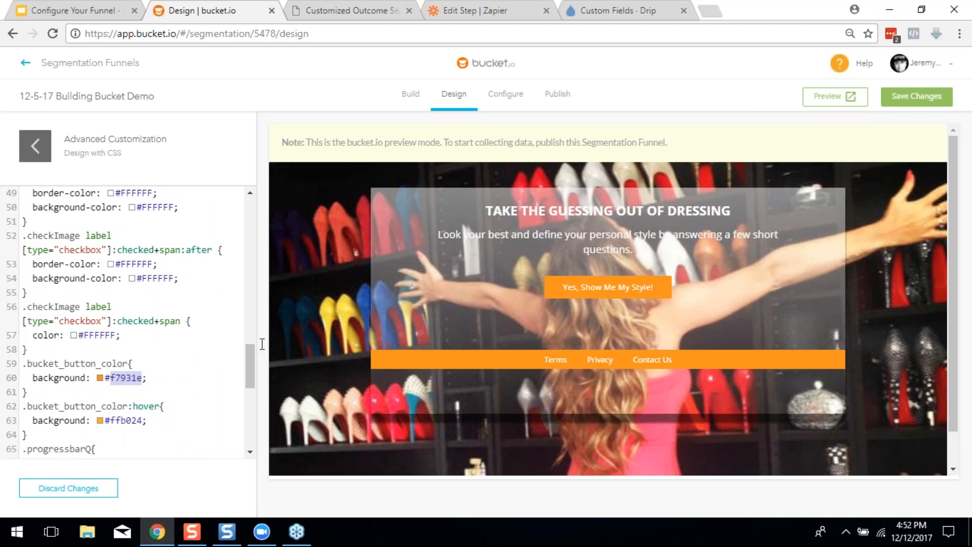
Review the remaining CSS, then show the 'Some Things to Remember' recap slide in Google Slides
scroll(124, 325, down, 3)
scroll(124, 325, down, 4)
scroll(158, 380, up, 20)
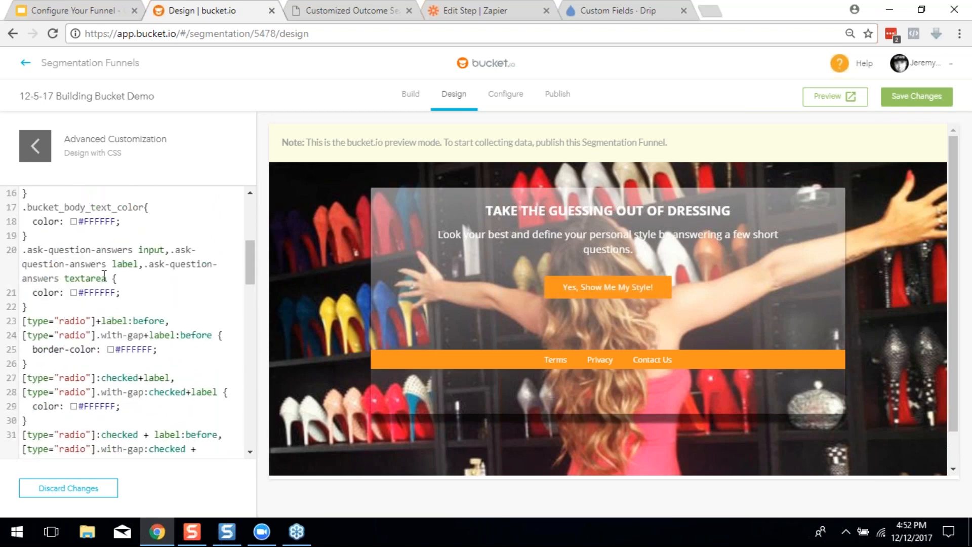
scroll(175, 255, up, 2)
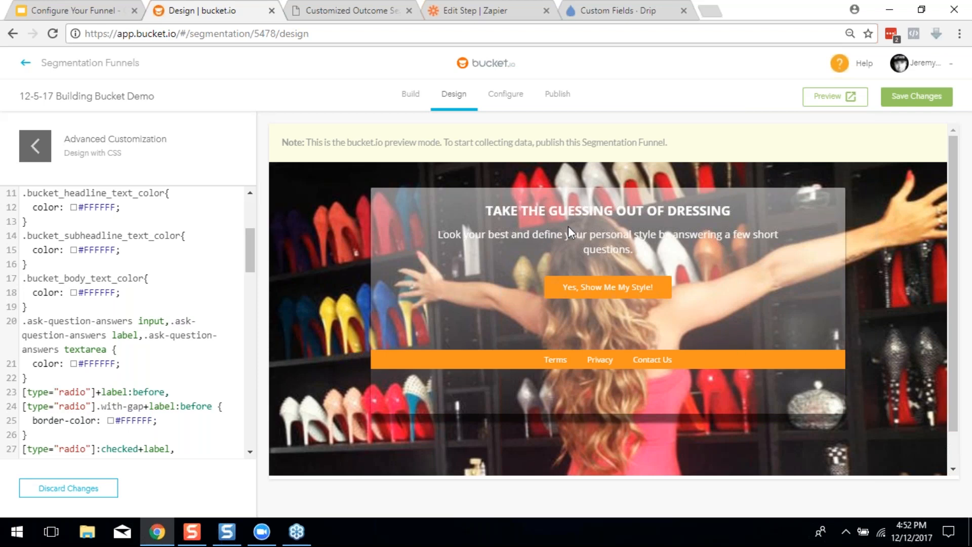
mouse_move(251, 248)
mouse_down()
mouse_move(245, 407)
mouse_move(250, 251)
mouse_up()
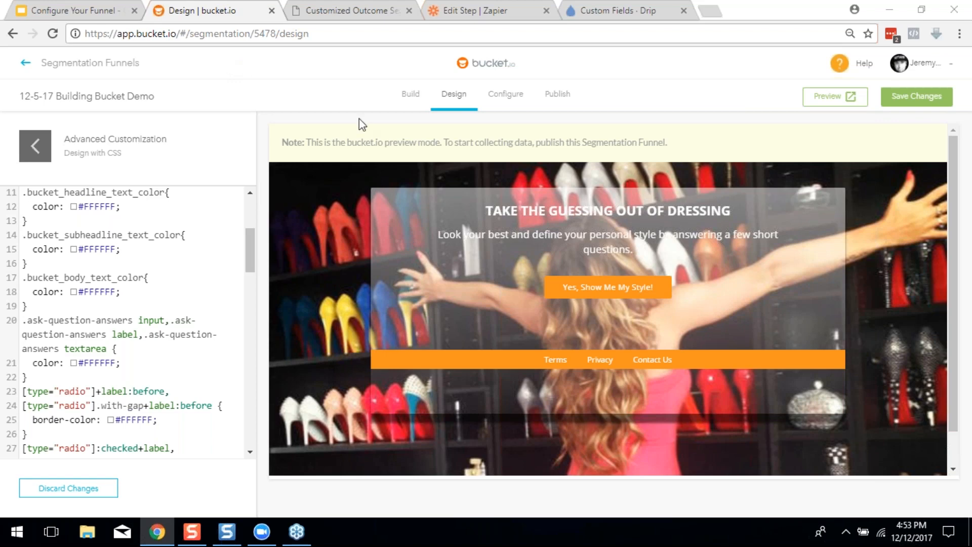
click(81, 11)
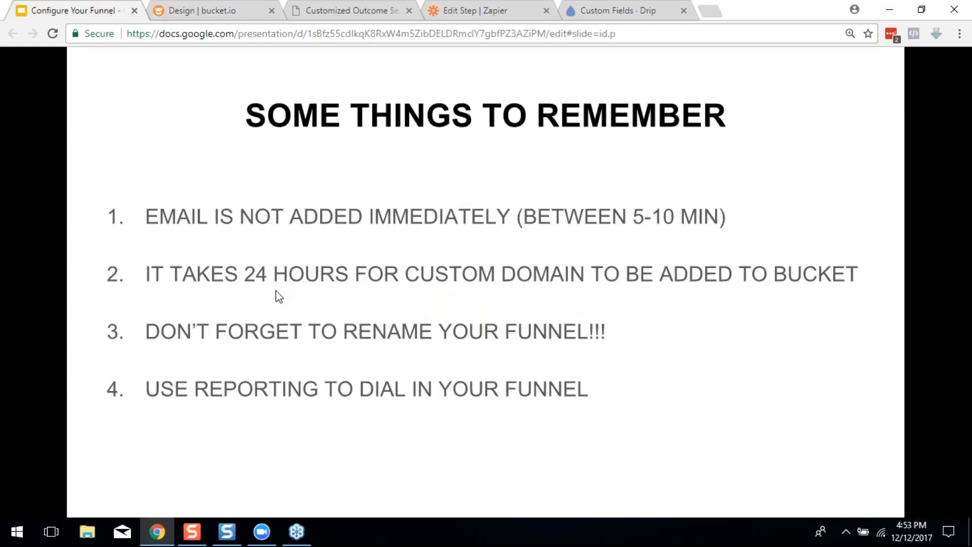
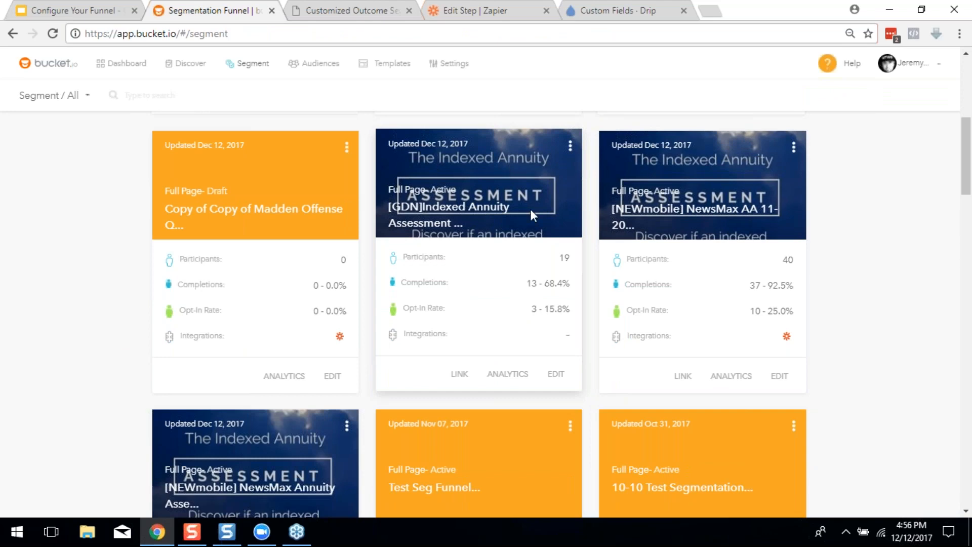
scroll(446, 283, down, 8)
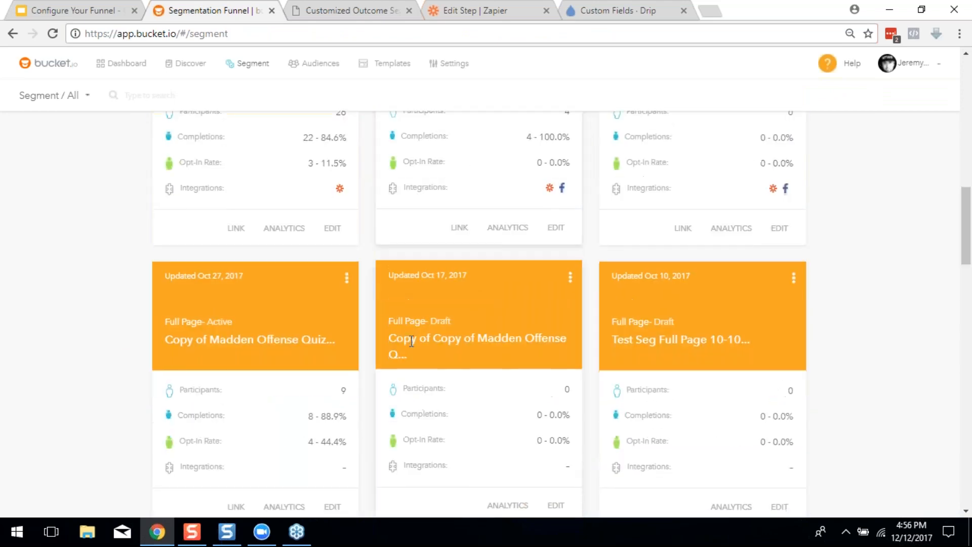
scroll(412, 341, down, 4)
scroll(412, 341, up, 12)
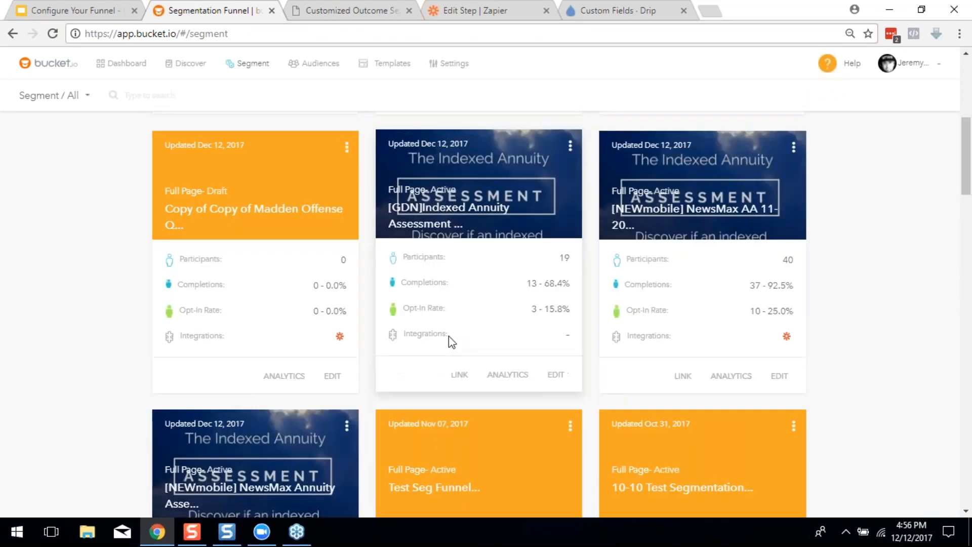
scroll(464, 334, up, 4)
scroll(484, 347, down, 2)
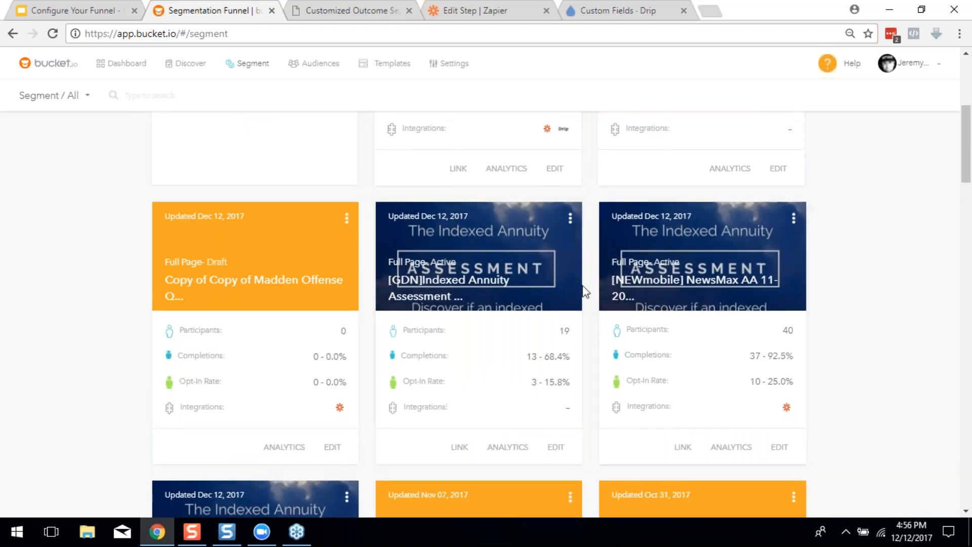
scroll(571, 285, down, 8)
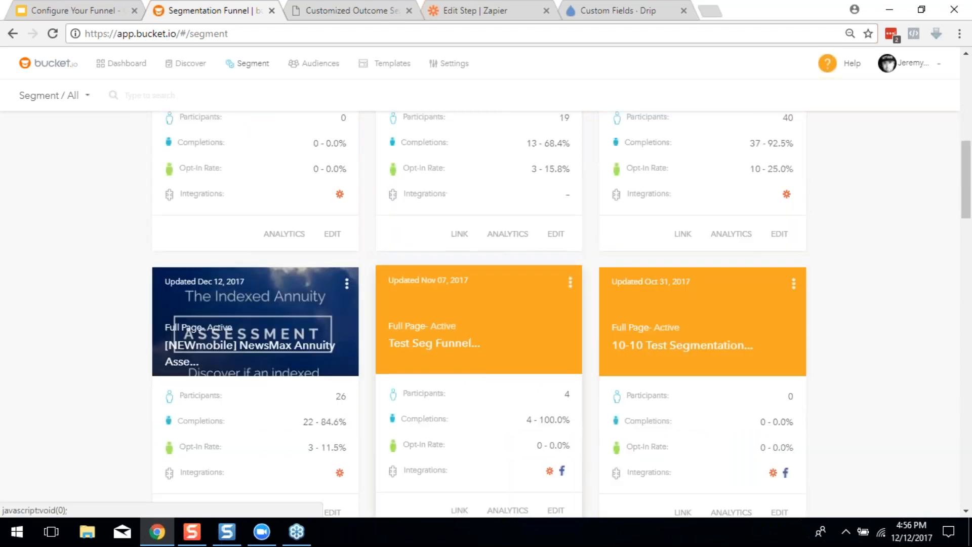
scroll(555, 339, down, 8)
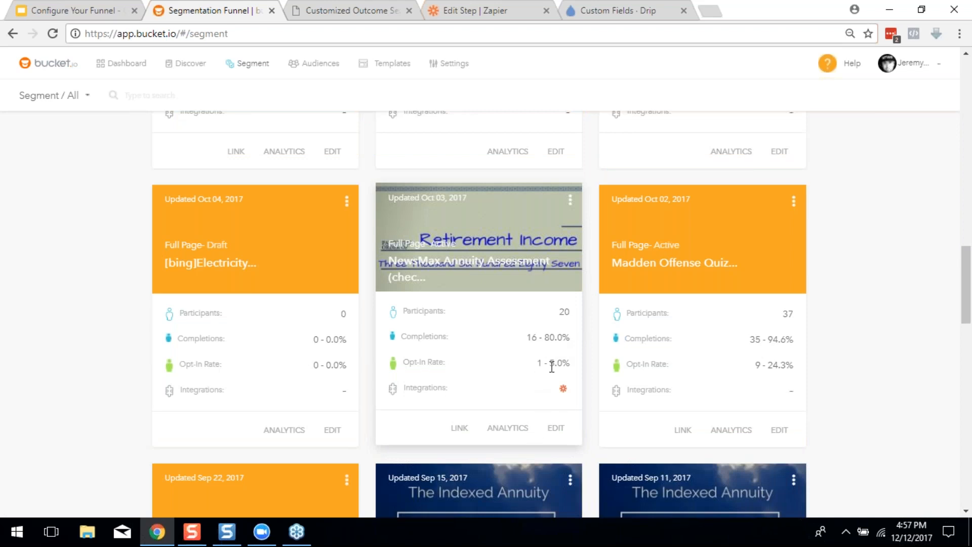
scroll(563, 354, down, 4)
scroll(493, 349, up, 5)
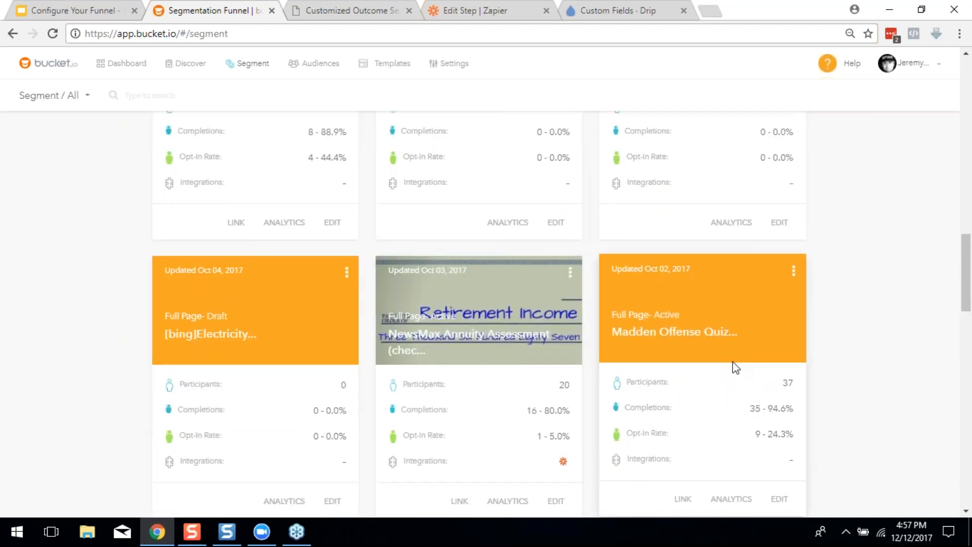
scroll(722, 357, down, 1)
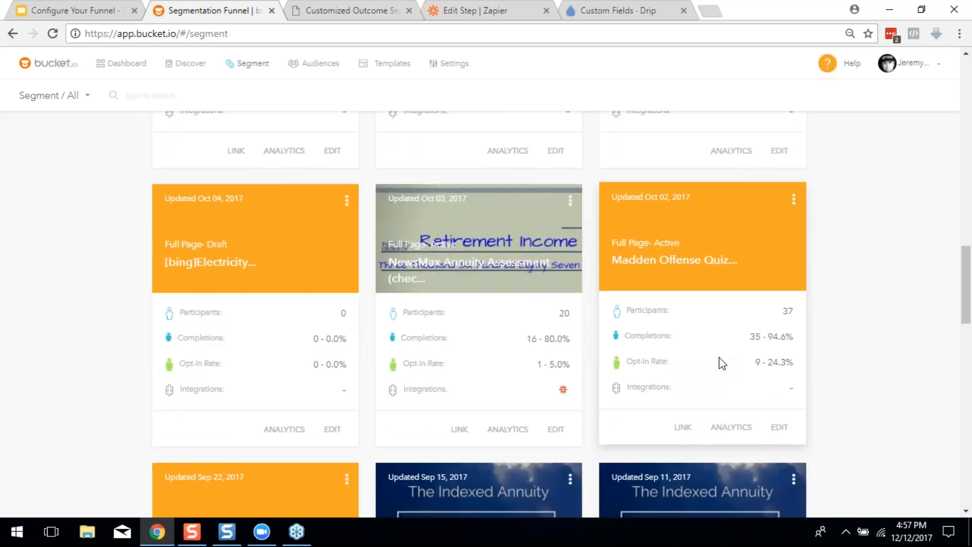
scroll(719, 357, down, 2)
scroll(719, 358, down, 2)
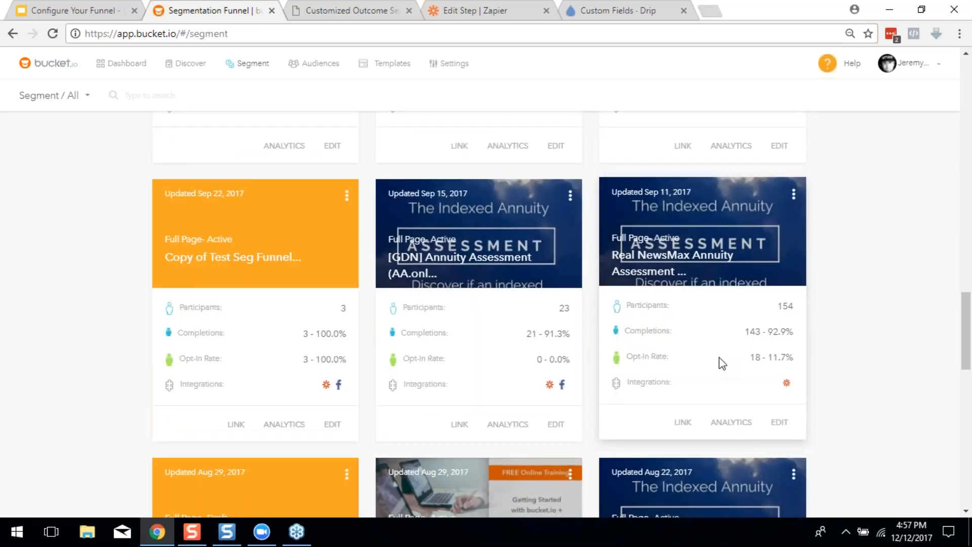
scroll(720, 357, up, 2)
scroll(719, 358, down, 2)
scroll(719, 357, up, 2)
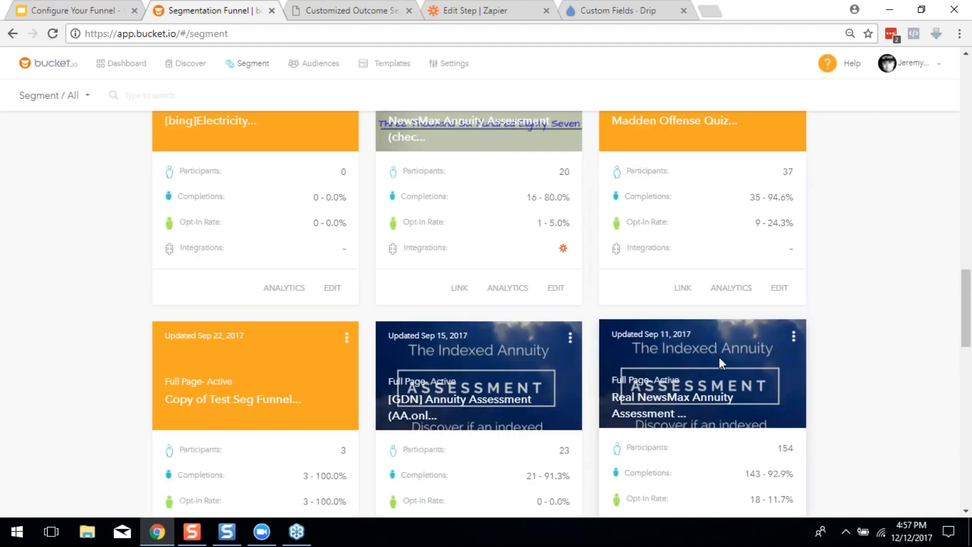
scroll(720, 358, down, 3)
scroll(742, 314, down, 2)
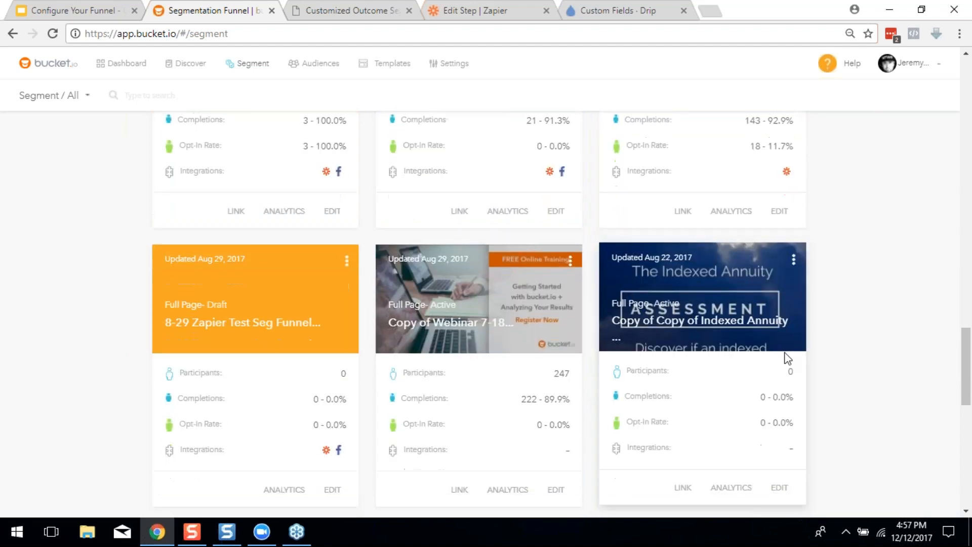
scroll(671, 314, up, 4)
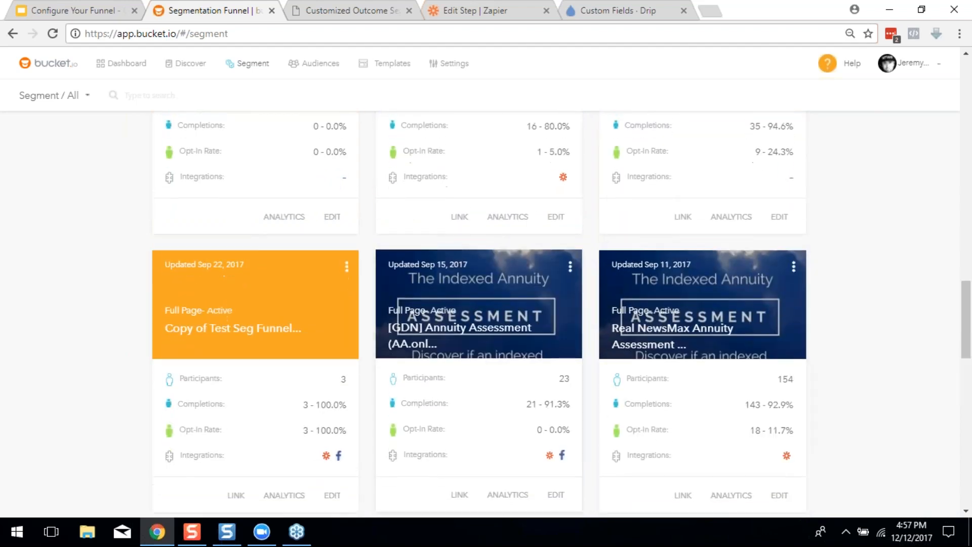
scroll(597, 421, down, 1)
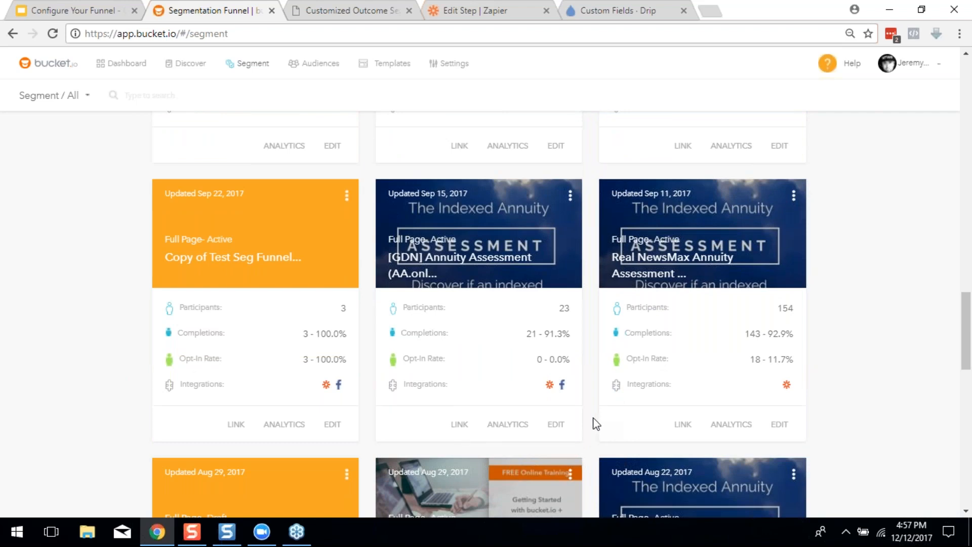
scroll(595, 421, down, 1)
scroll(690, 325, down, 2)
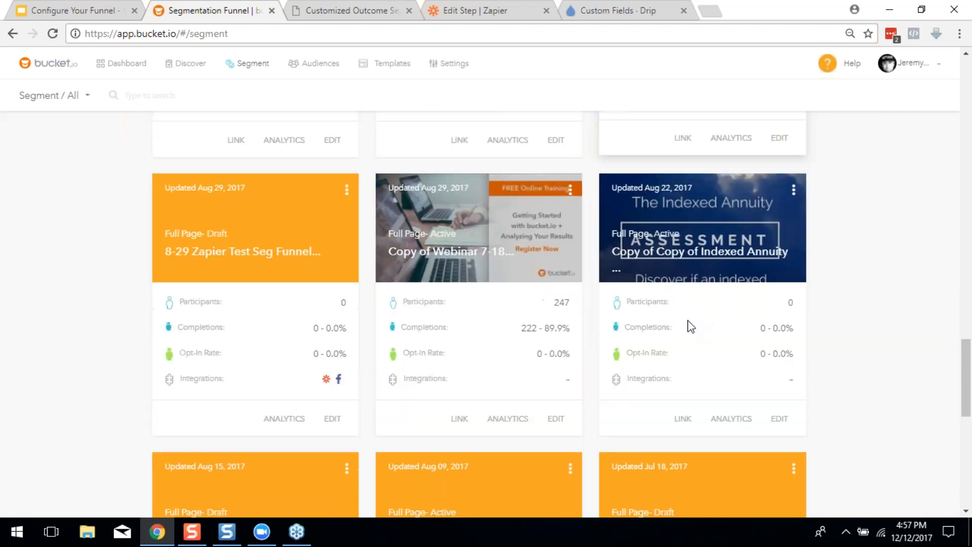
scroll(600, 357, up, 7)
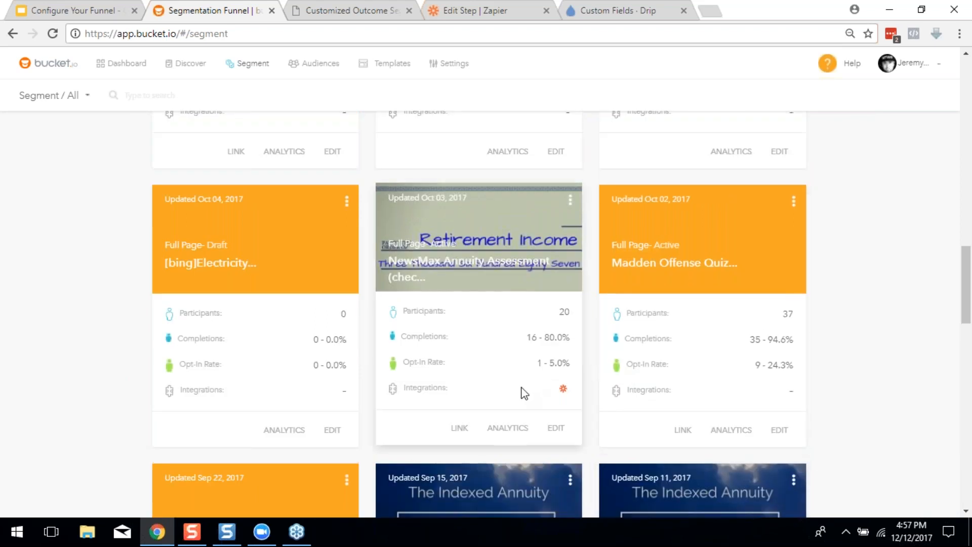
scroll(538, 384, up, 2)
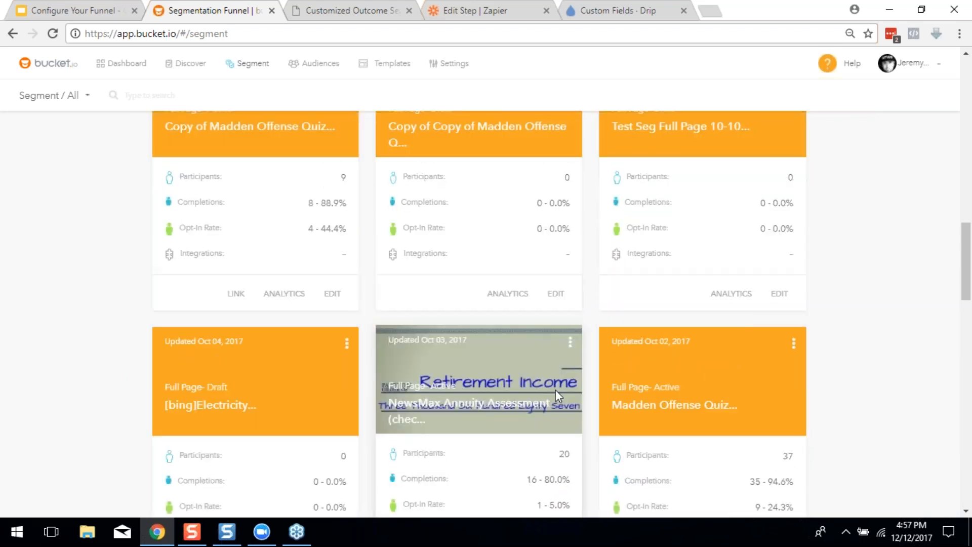
scroll(555, 388, up, 4)
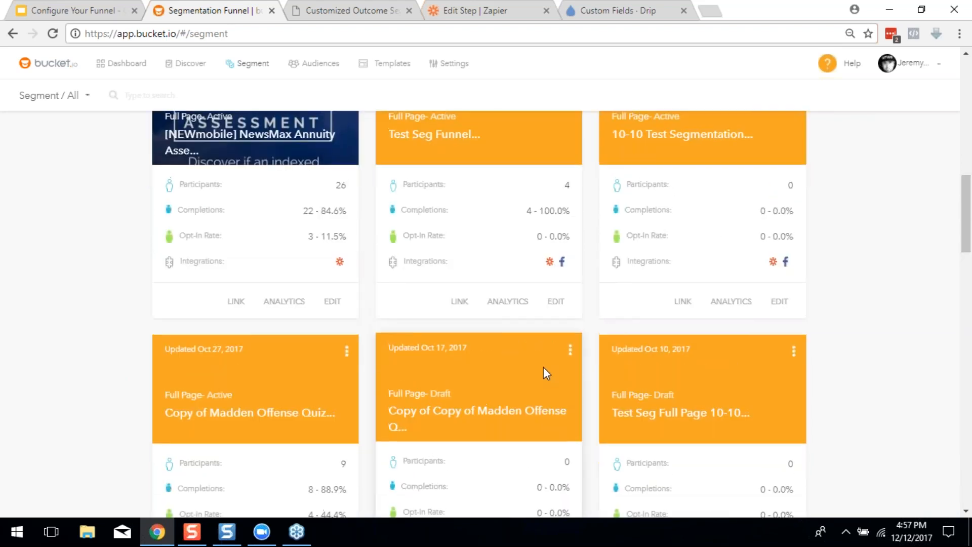
scroll(543, 367, up, 4)
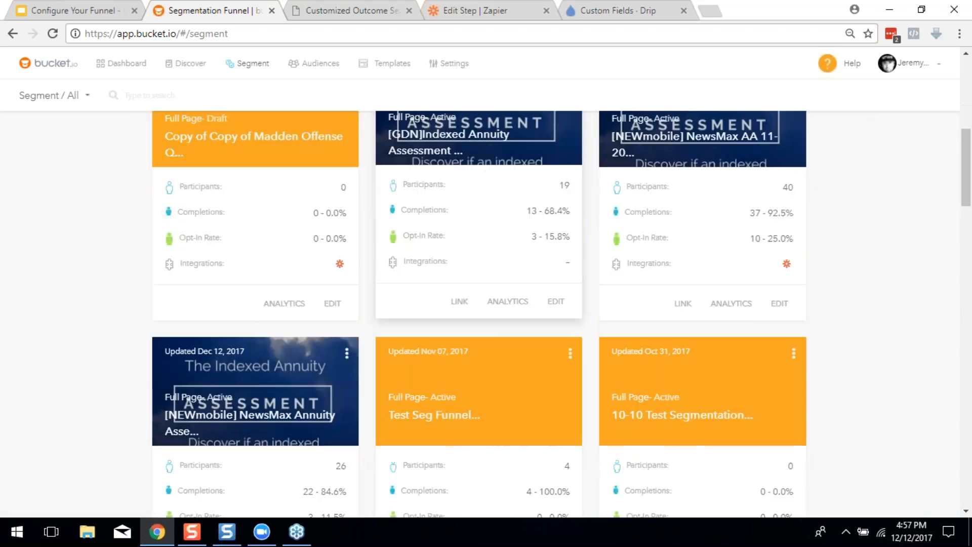
scroll(369, 423, down, 2)
scroll(496, 402, up, 1)
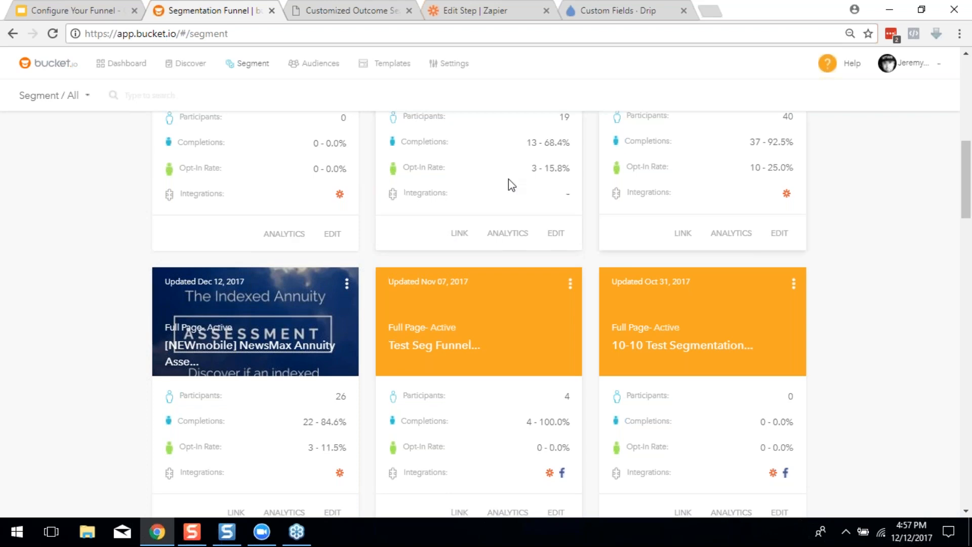
scroll(512, 186, up, 2)
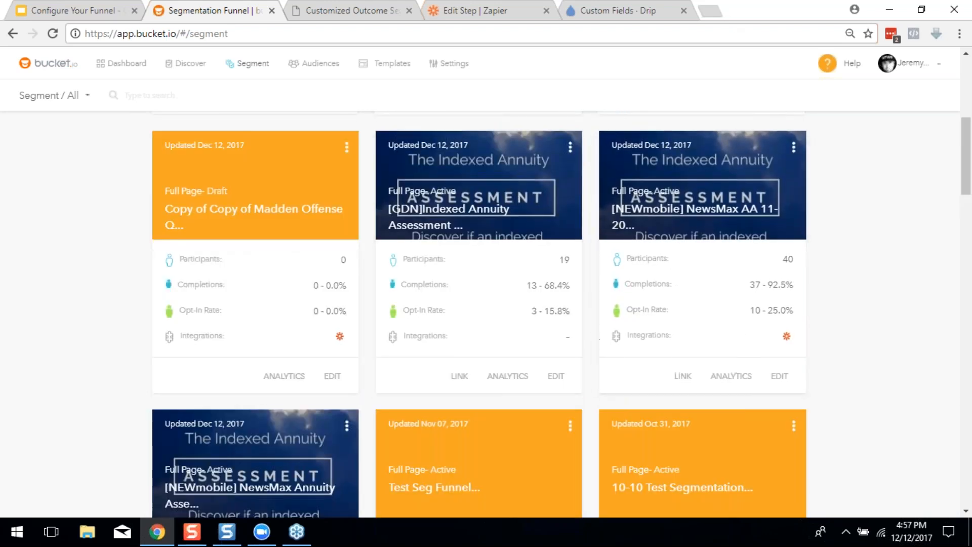
scroll(448, 309, down, 1)
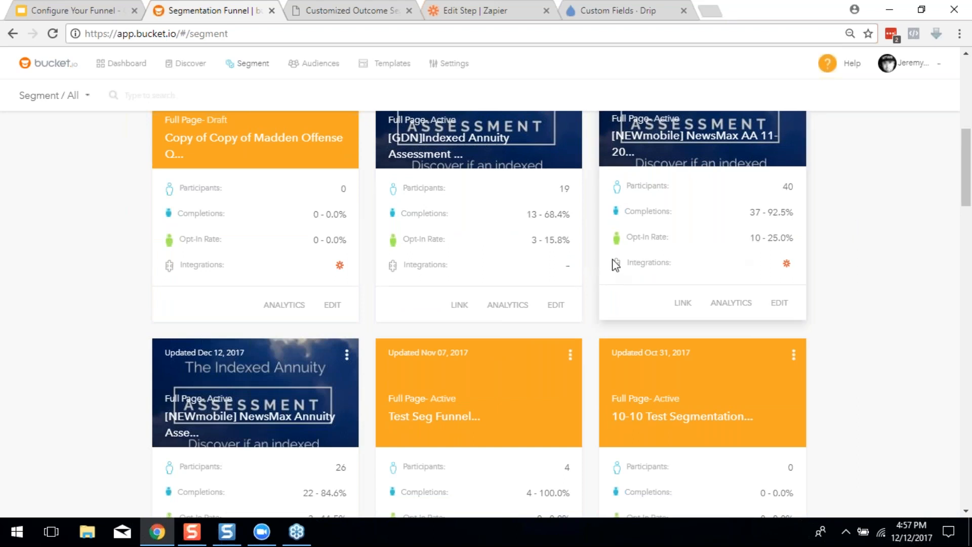
scroll(727, 248, up, 3)
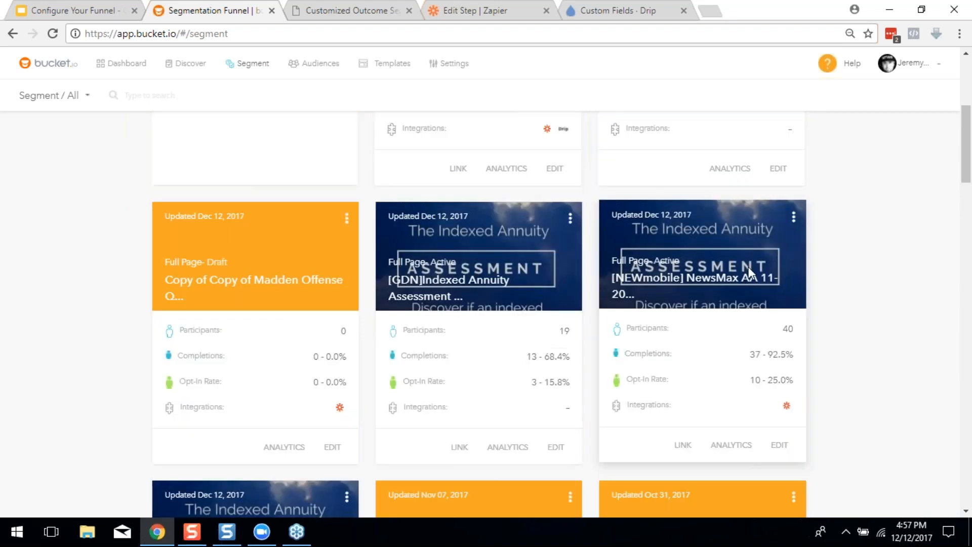
scroll(691, 240, down, 4)
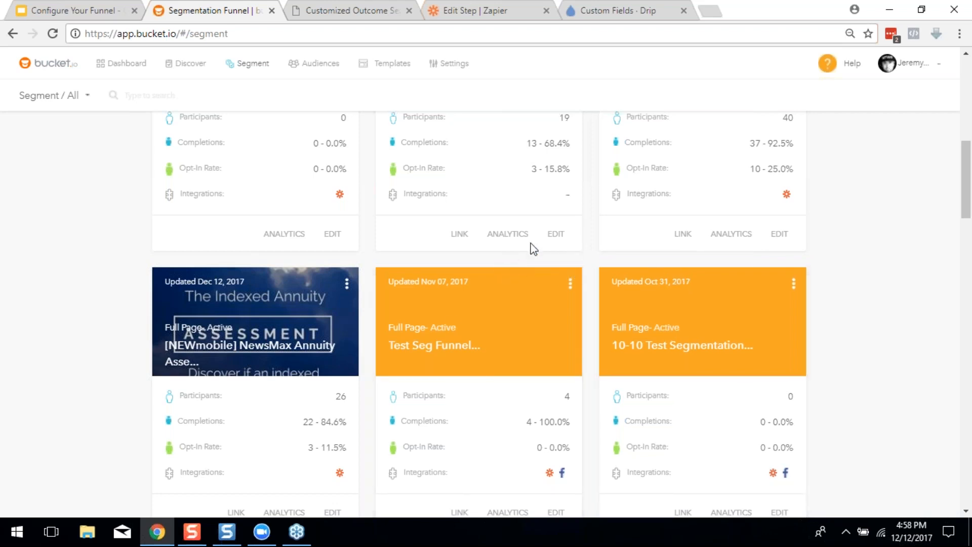
Open the [NEWmobile] NewsMax AA 11-20 report and review its Conversion Statistics: 40 participants, 92.5% completions
click(745, 235)
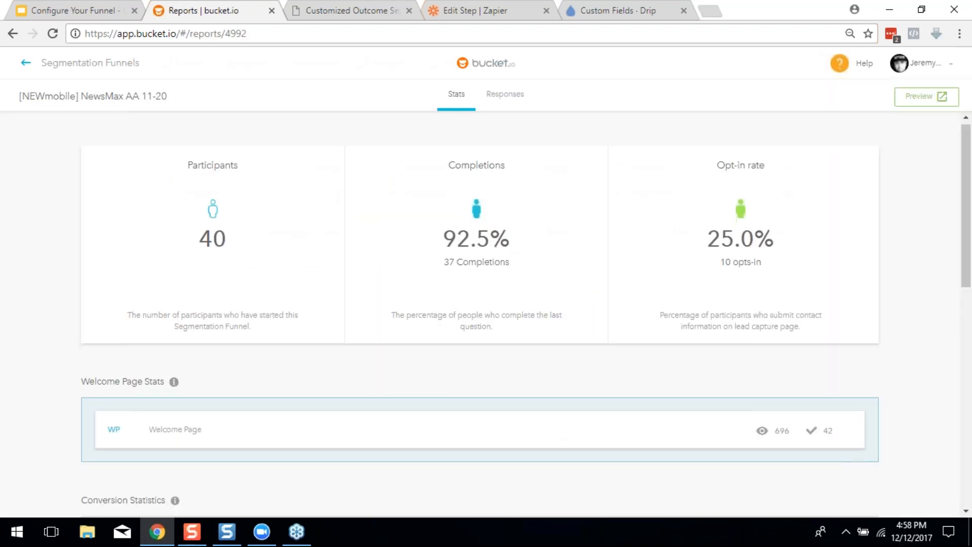
scroll(771, 251, down, 6)
scroll(770, 251, down, 3)
scroll(782, 213, up, 3)
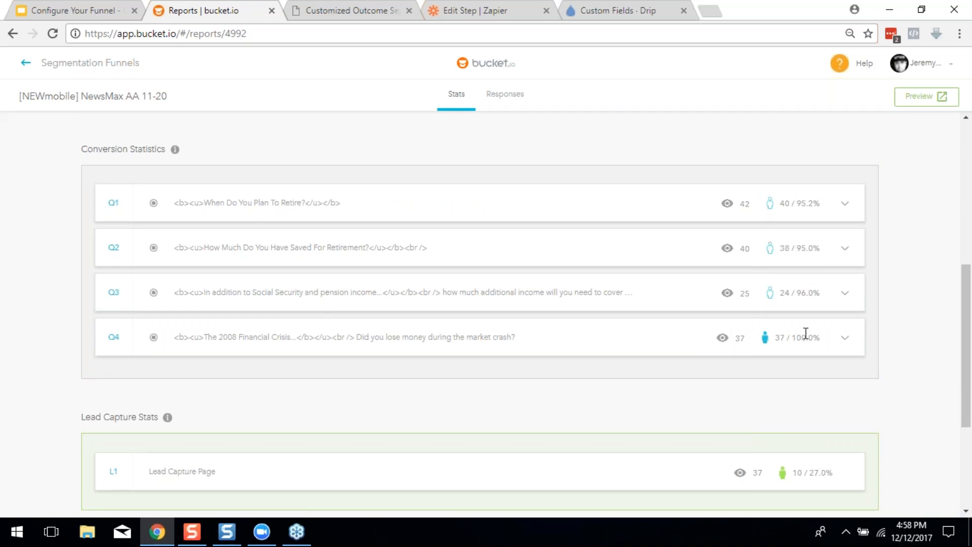
Go back to the Segmentation Funnels list and open the [GDN]Indexed Annuity Assessment report
click(59, 64)
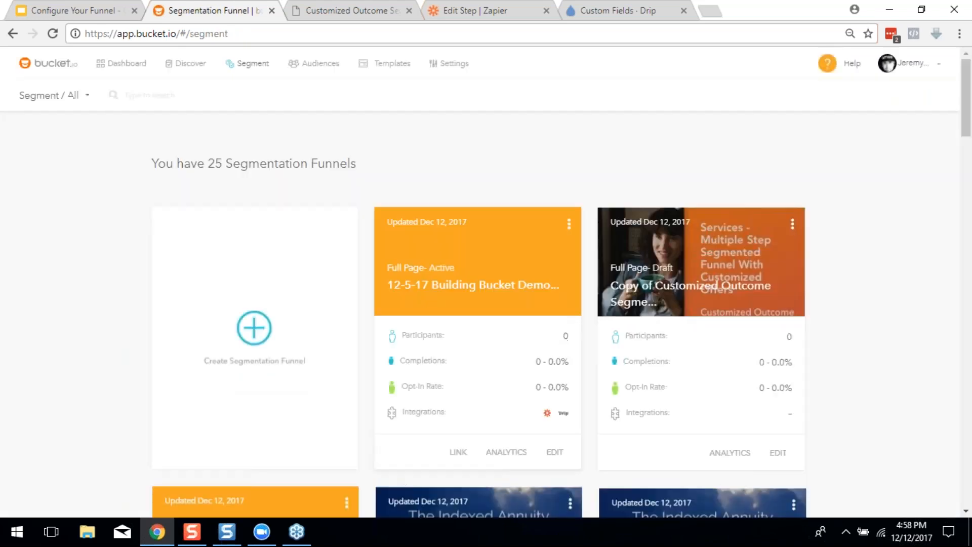
scroll(632, 347, down, 3)
scroll(632, 347, down, 4)
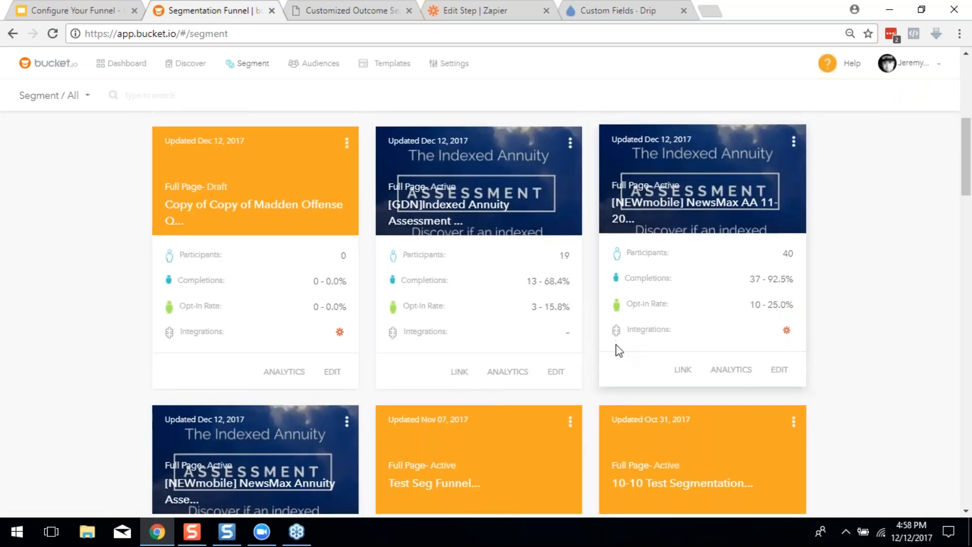
scroll(632, 347, down, 2)
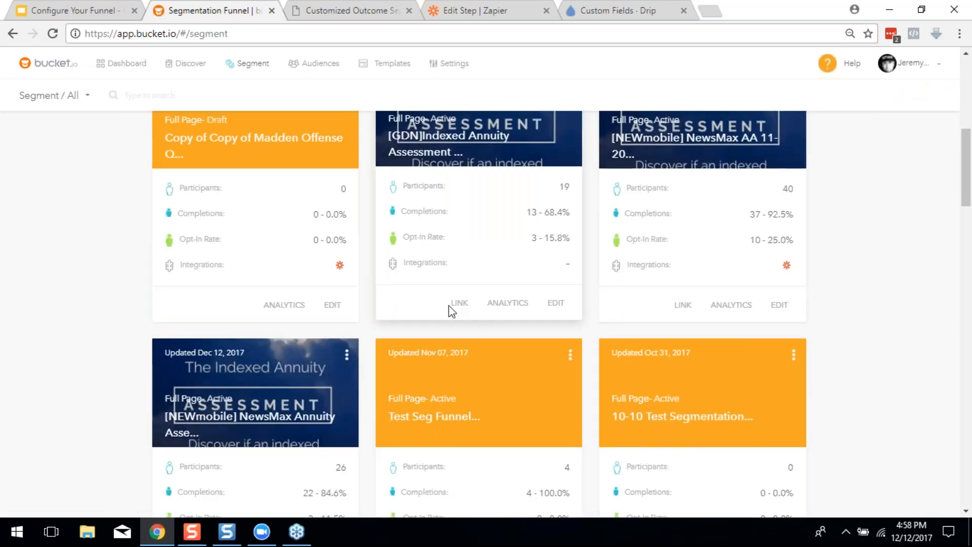
click(498, 309)
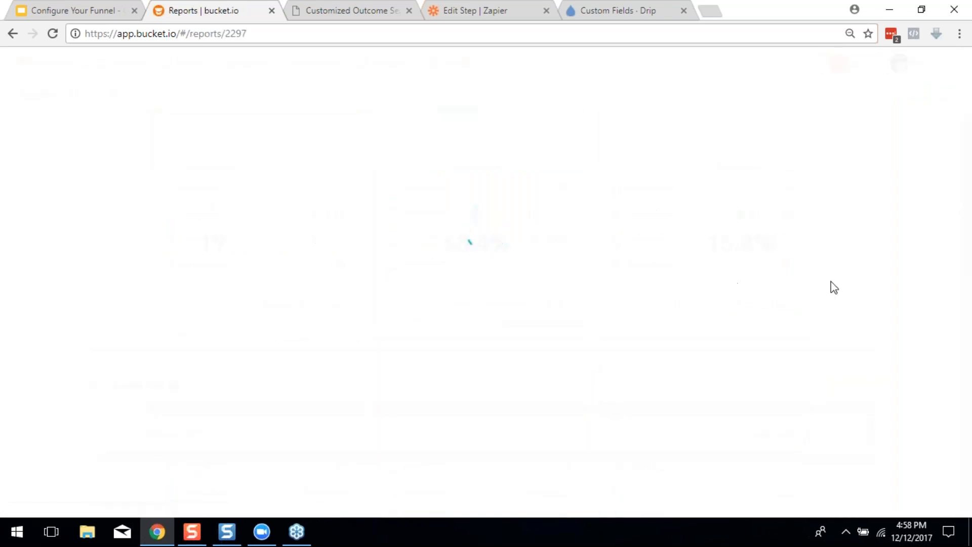
Scroll through the GDN report's question and outcome stats, then return to the funnels list
scroll(831, 284, down, 4)
scroll(840, 294, down, 3)
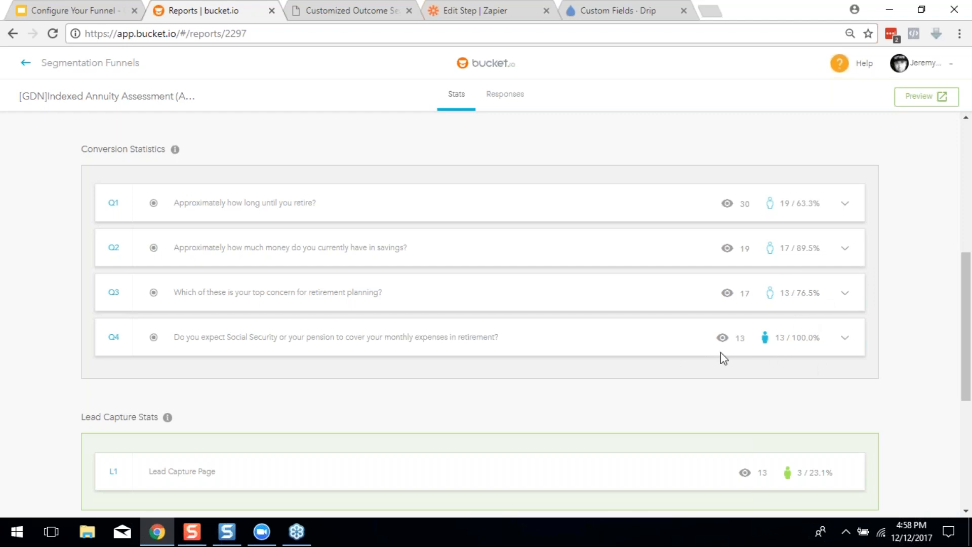
scroll(820, 337, down, 1)
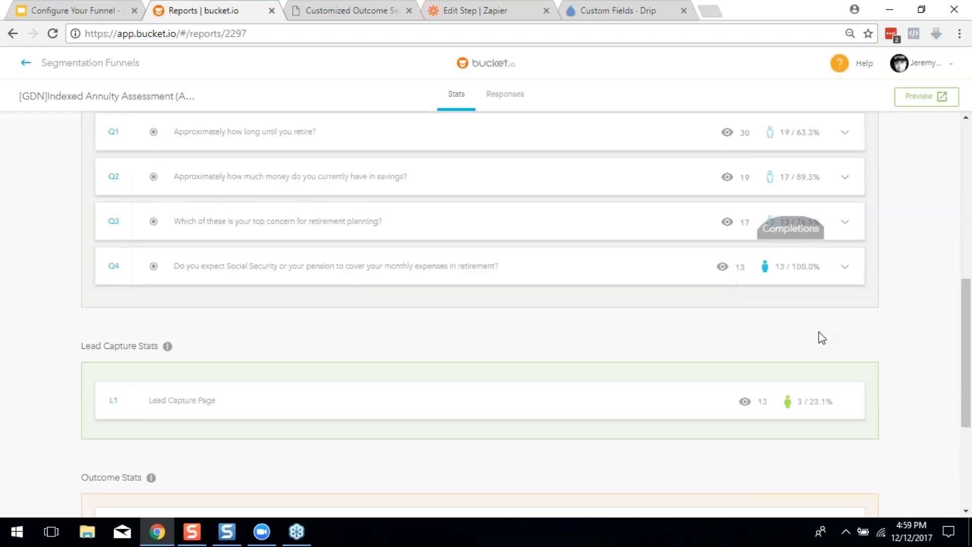
scroll(869, 346, down, 3)
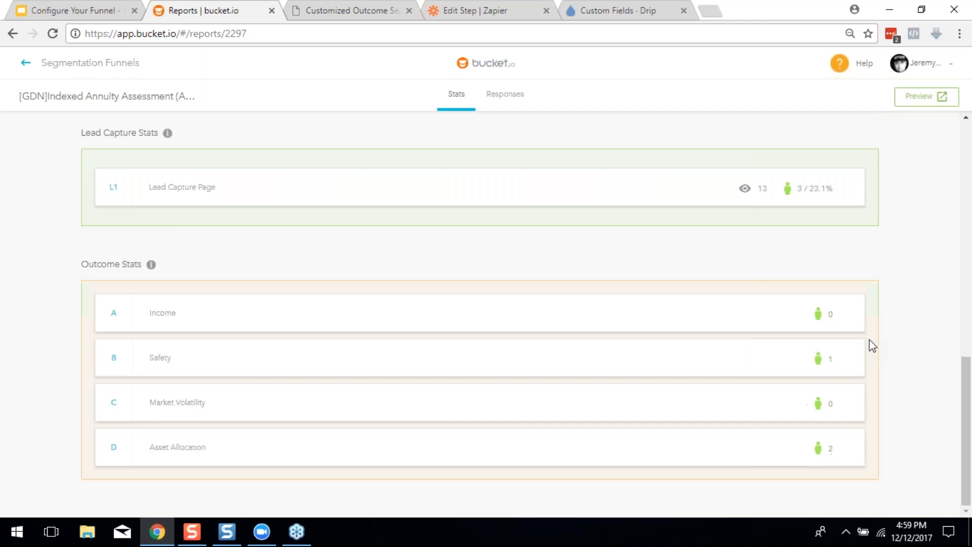
scroll(859, 362, up, 5)
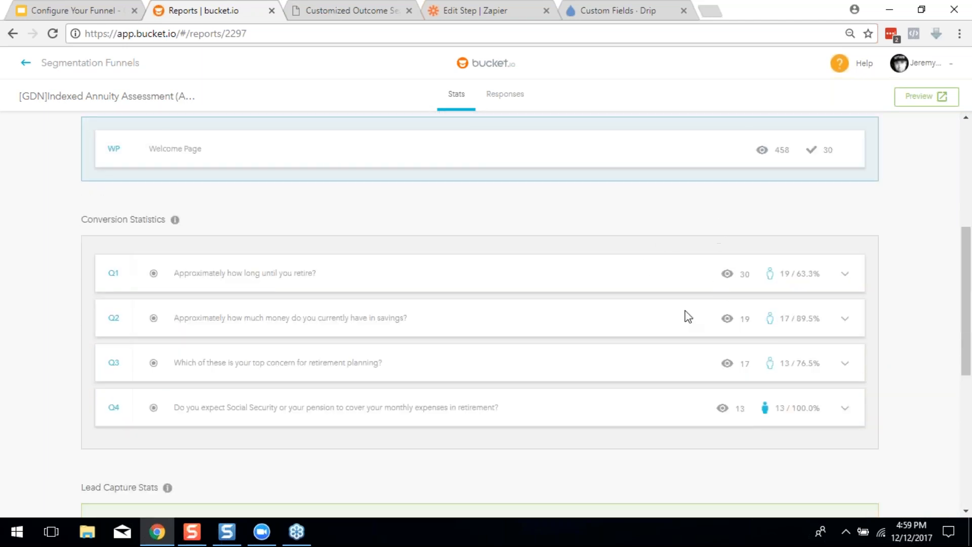
scroll(682, 366, down, 3)
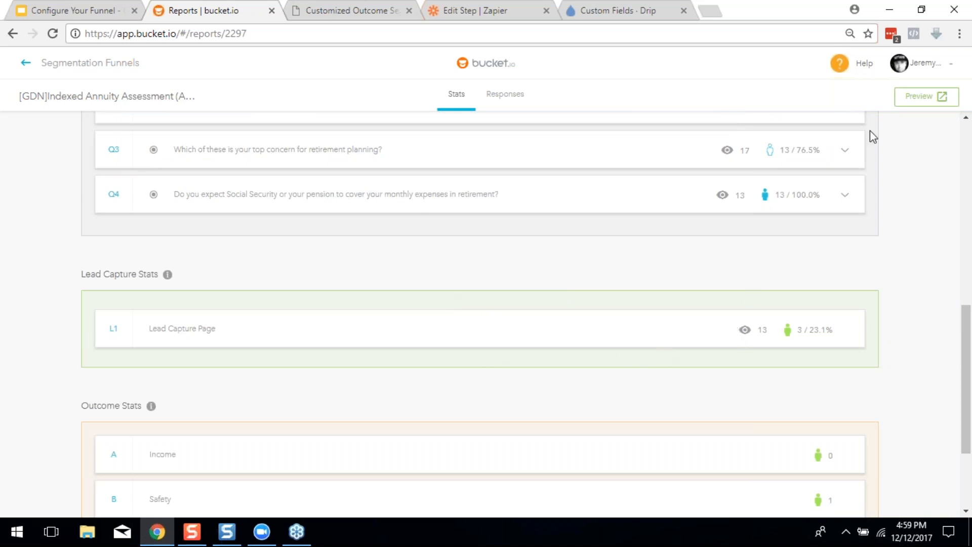
scroll(856, 157, down, 1)
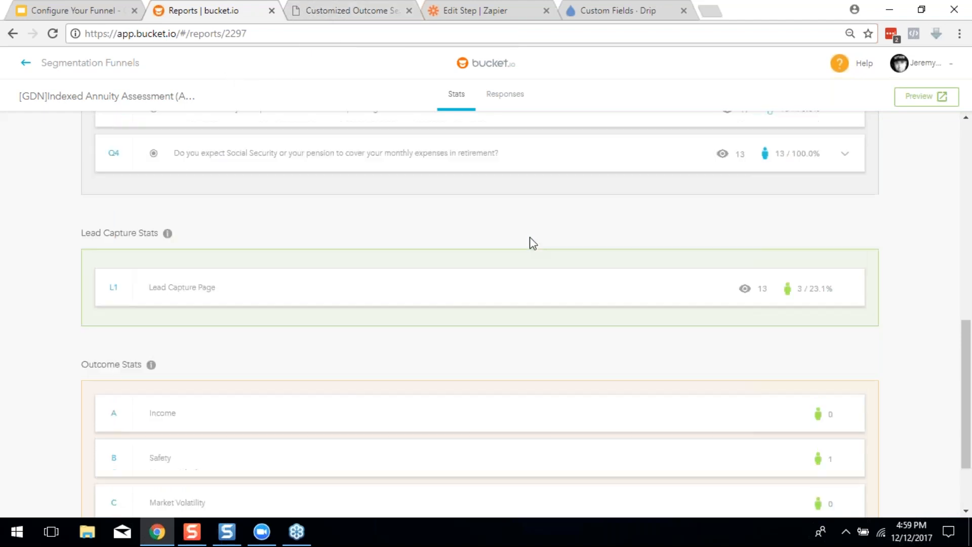
scroll(624, 180, up, 6)
scroll(689, 291, down, 7)
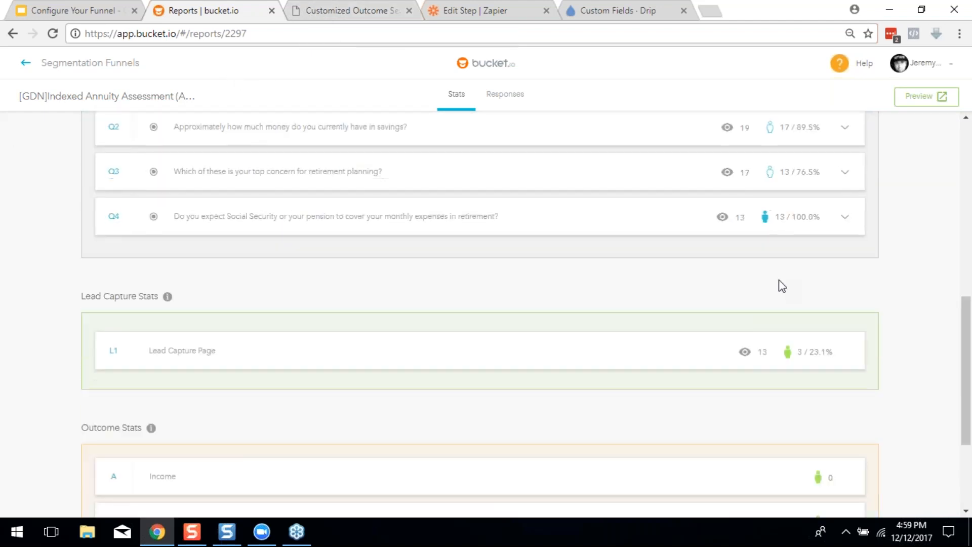
scroll(664, 287, up, 4)
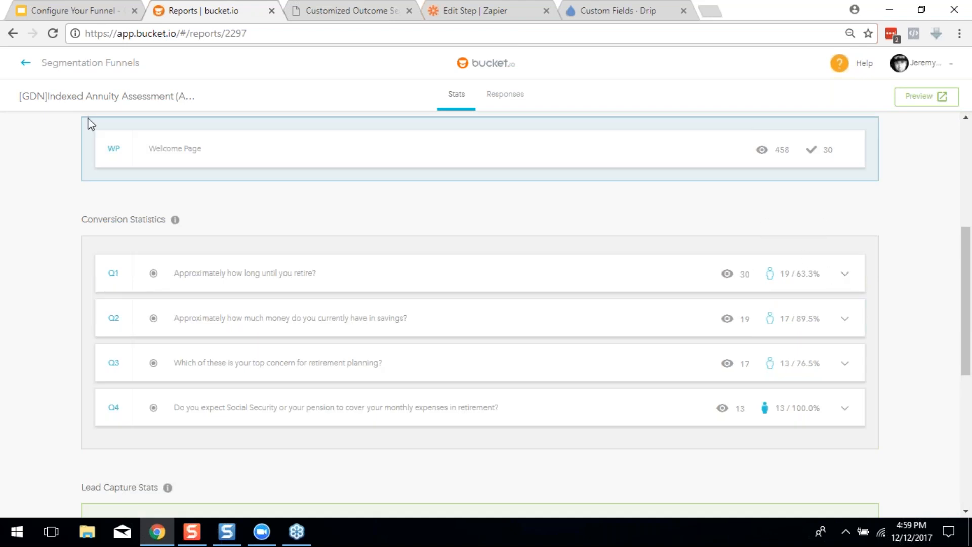
click(74, 64)
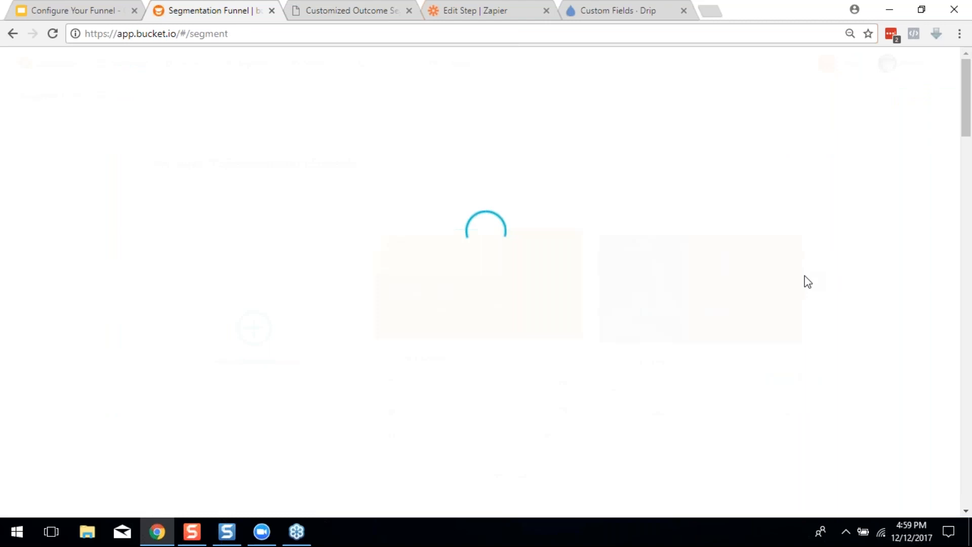
Reopen the NewsMax AA 11-20 Conversion Statistics, then switch to the 'Some Things to Remember' slide
scroll(839, 297, down, 7)
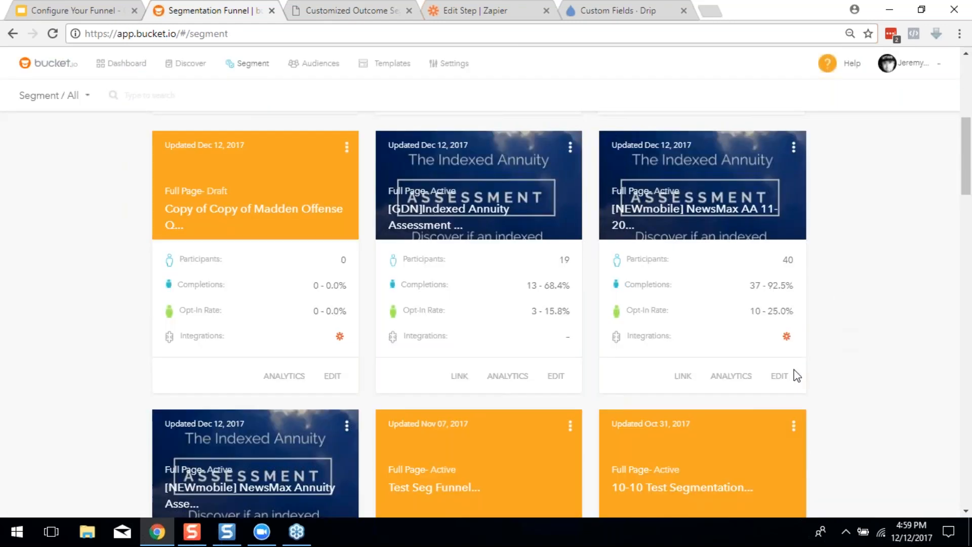
click(731, 373)
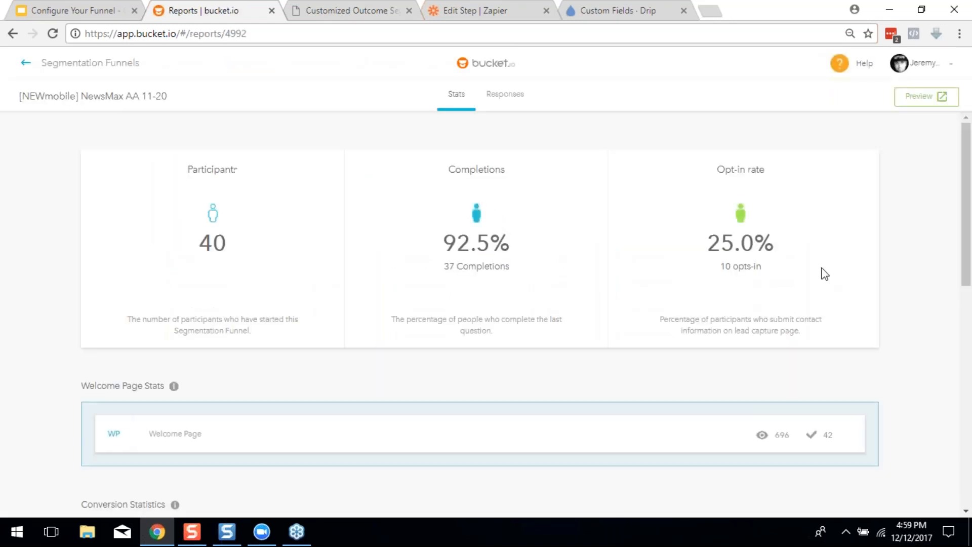
scroll(825, 276, down, 7)
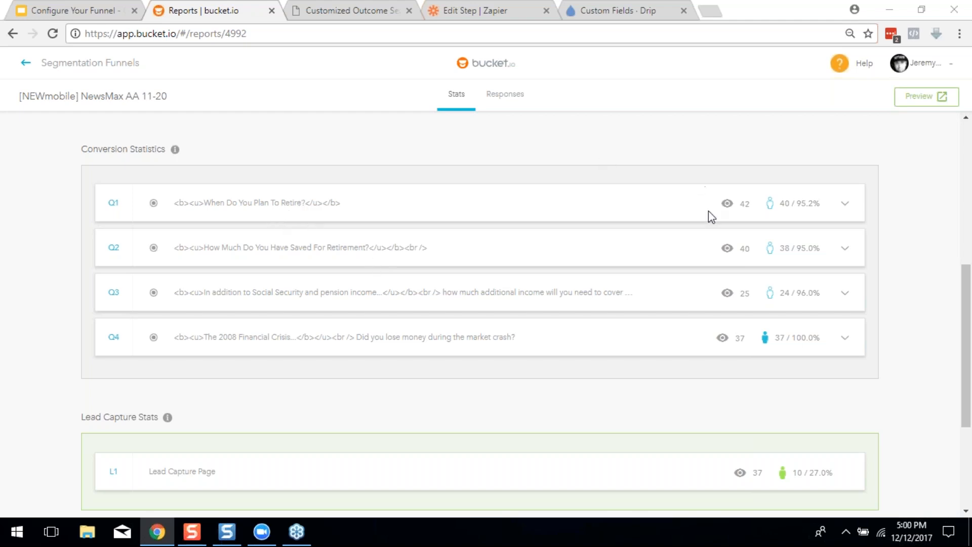
click(31, 9)
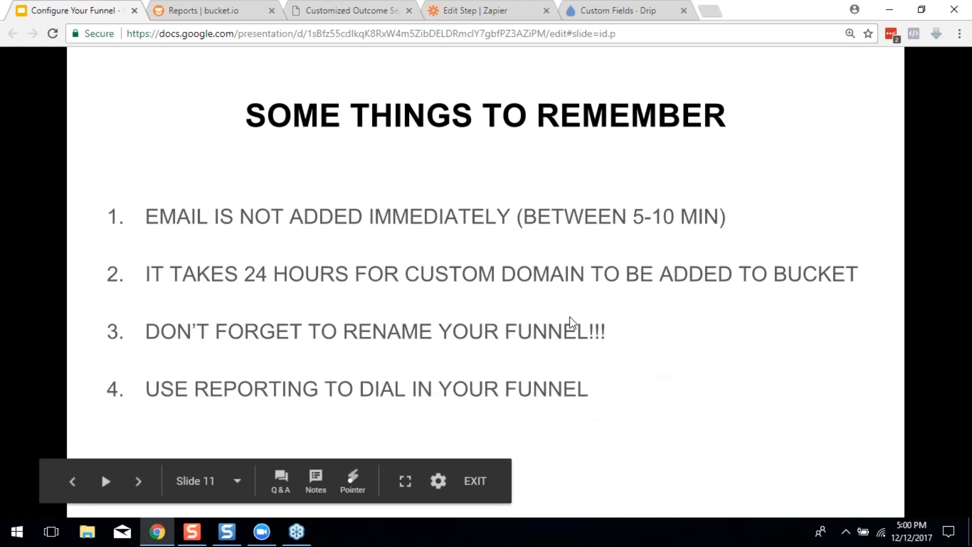
Advance the slideshow to the 'Questions? Support?' slide
click(904, 353)
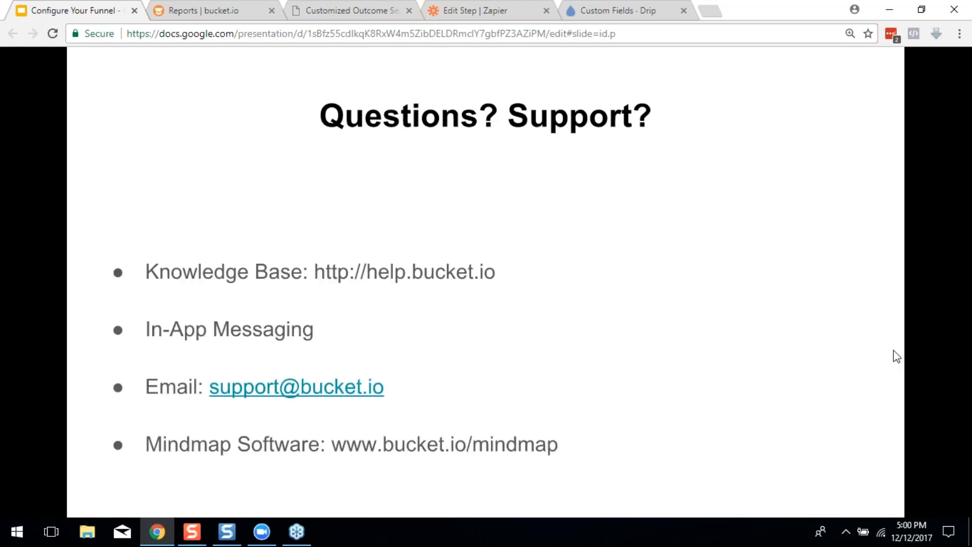